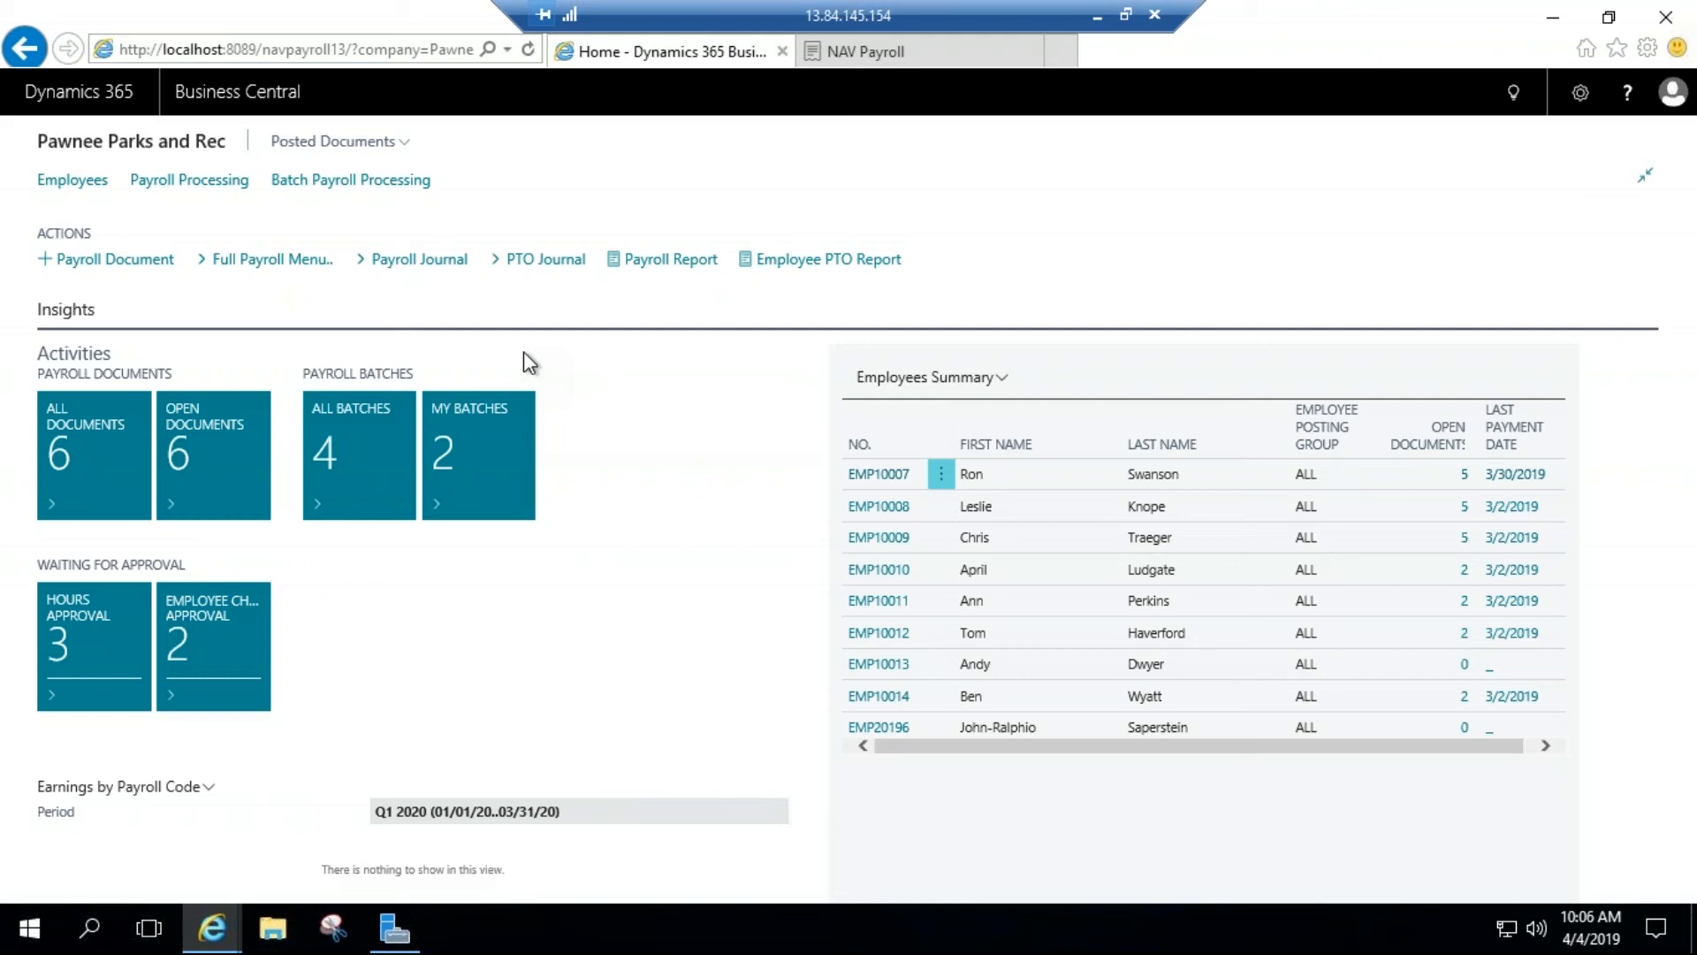
Step: Review the Payroll Dimensions and Payroll Custom Dimensions sections in Payroll Setup, and return to the full payroll menu
{"action": "left_click", "coordinate": [253, 260]}
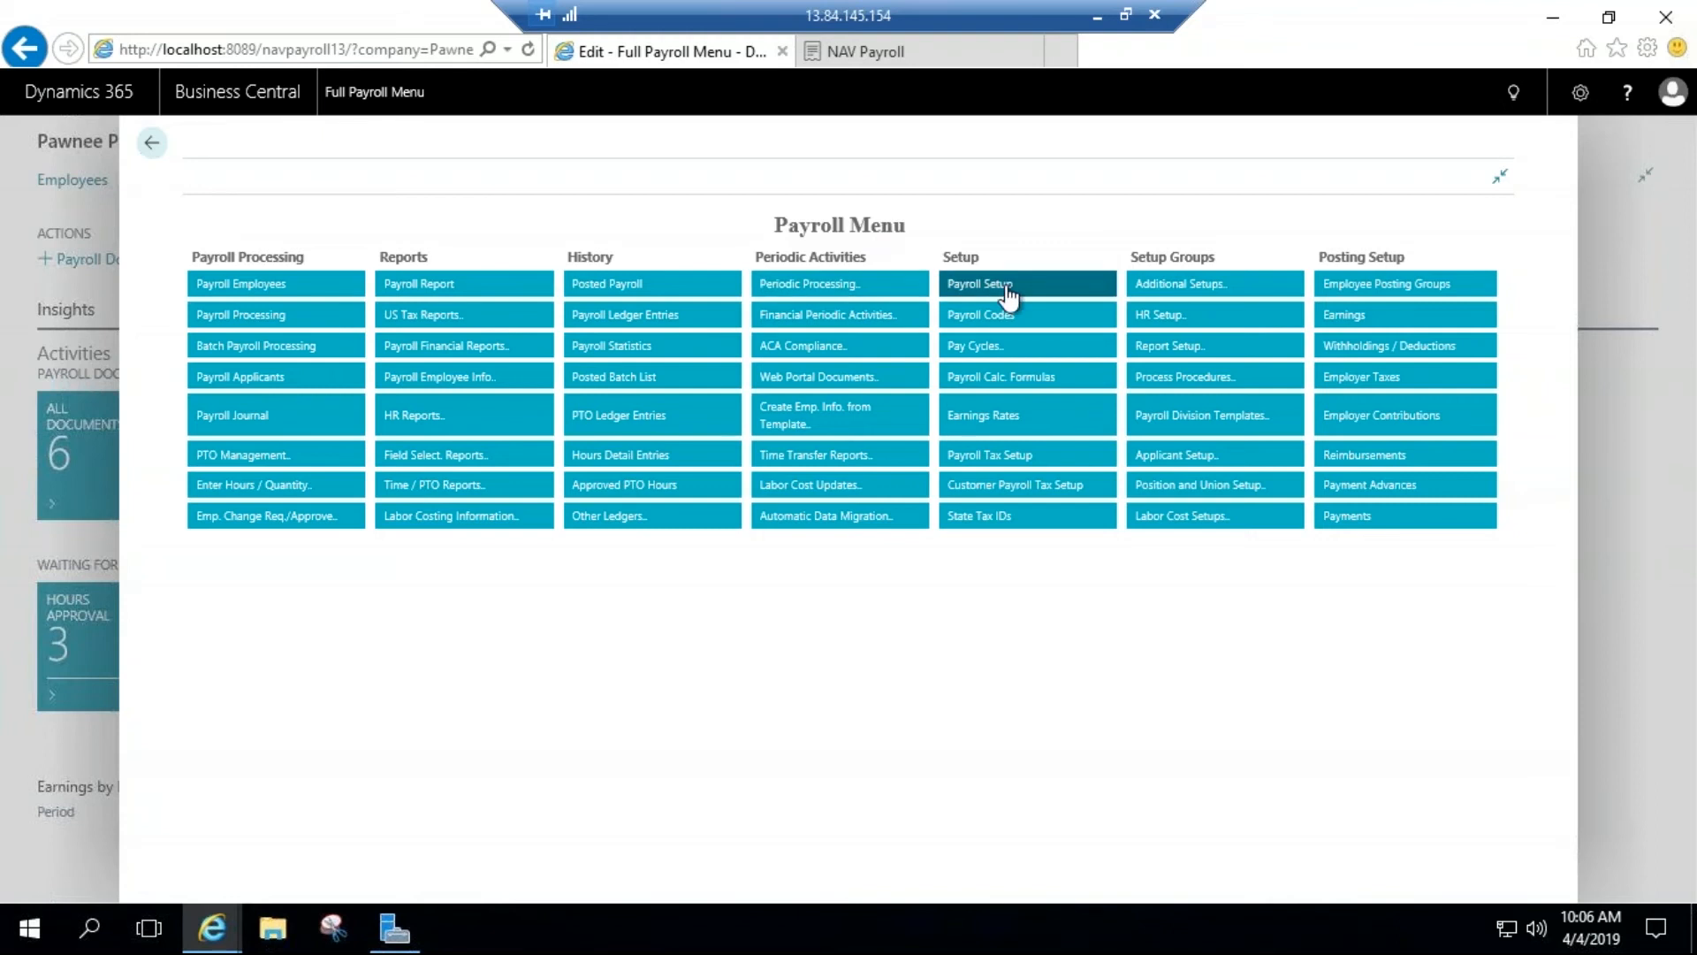
{"action": "left_click", "coordinate": [1008, 294]}
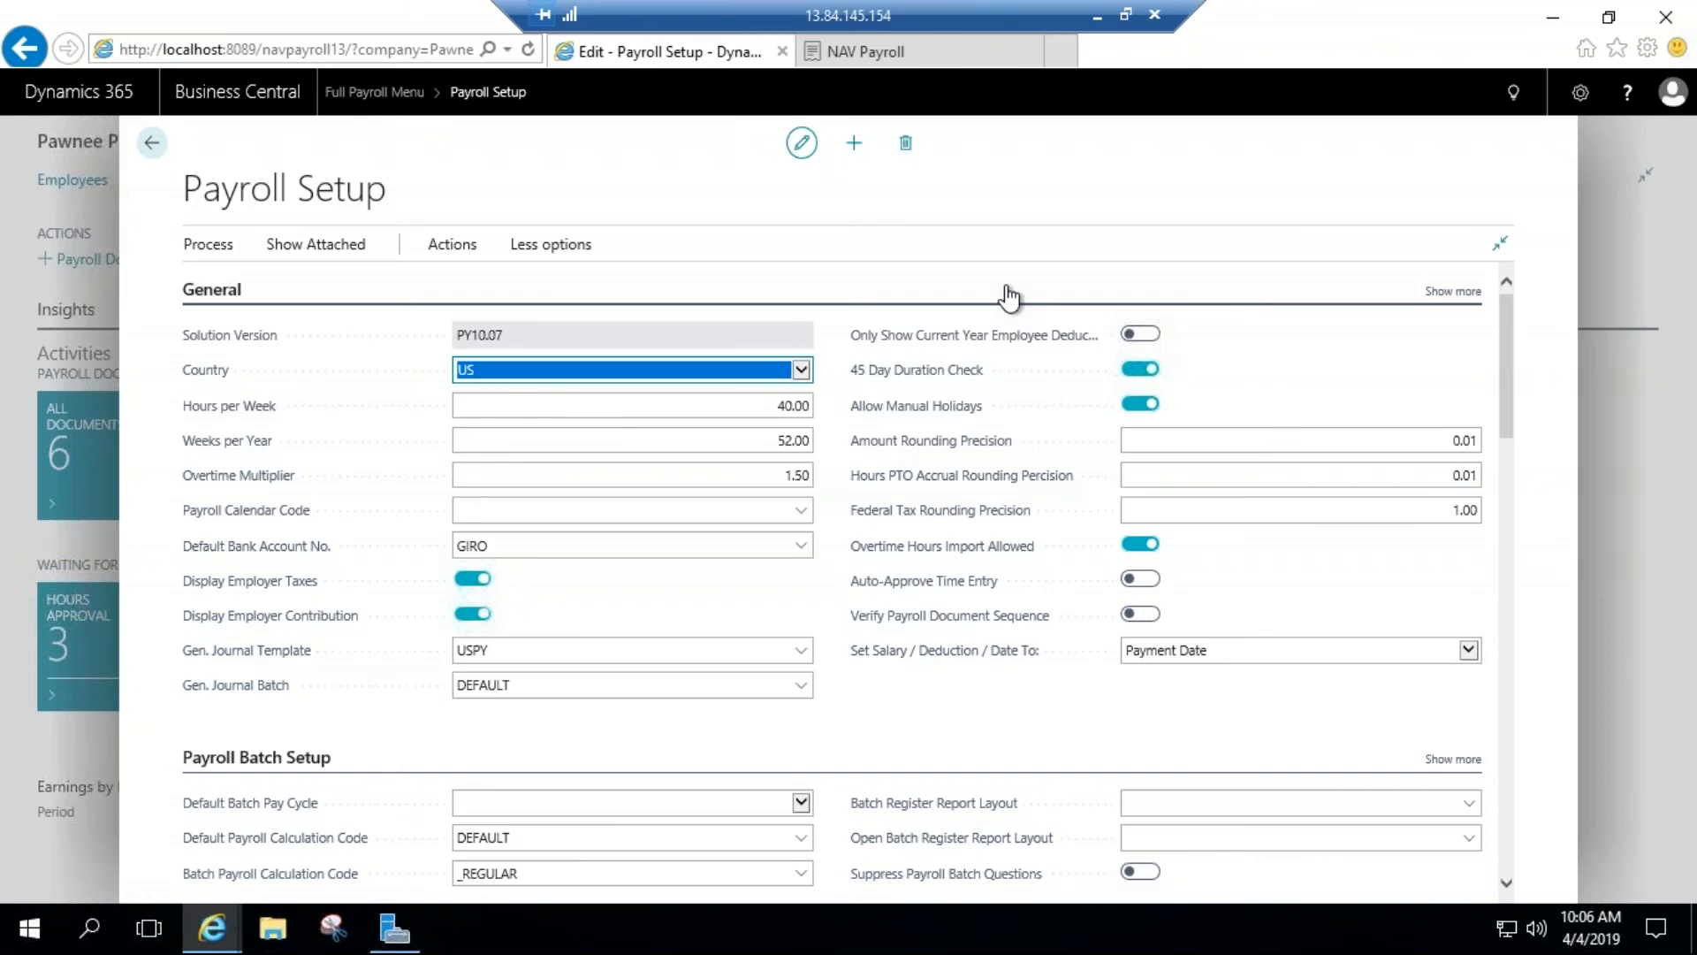
{"action": "scroll", "coordinate": [966, 383], "scroll_direction": "down", "scroll_amount": 10}
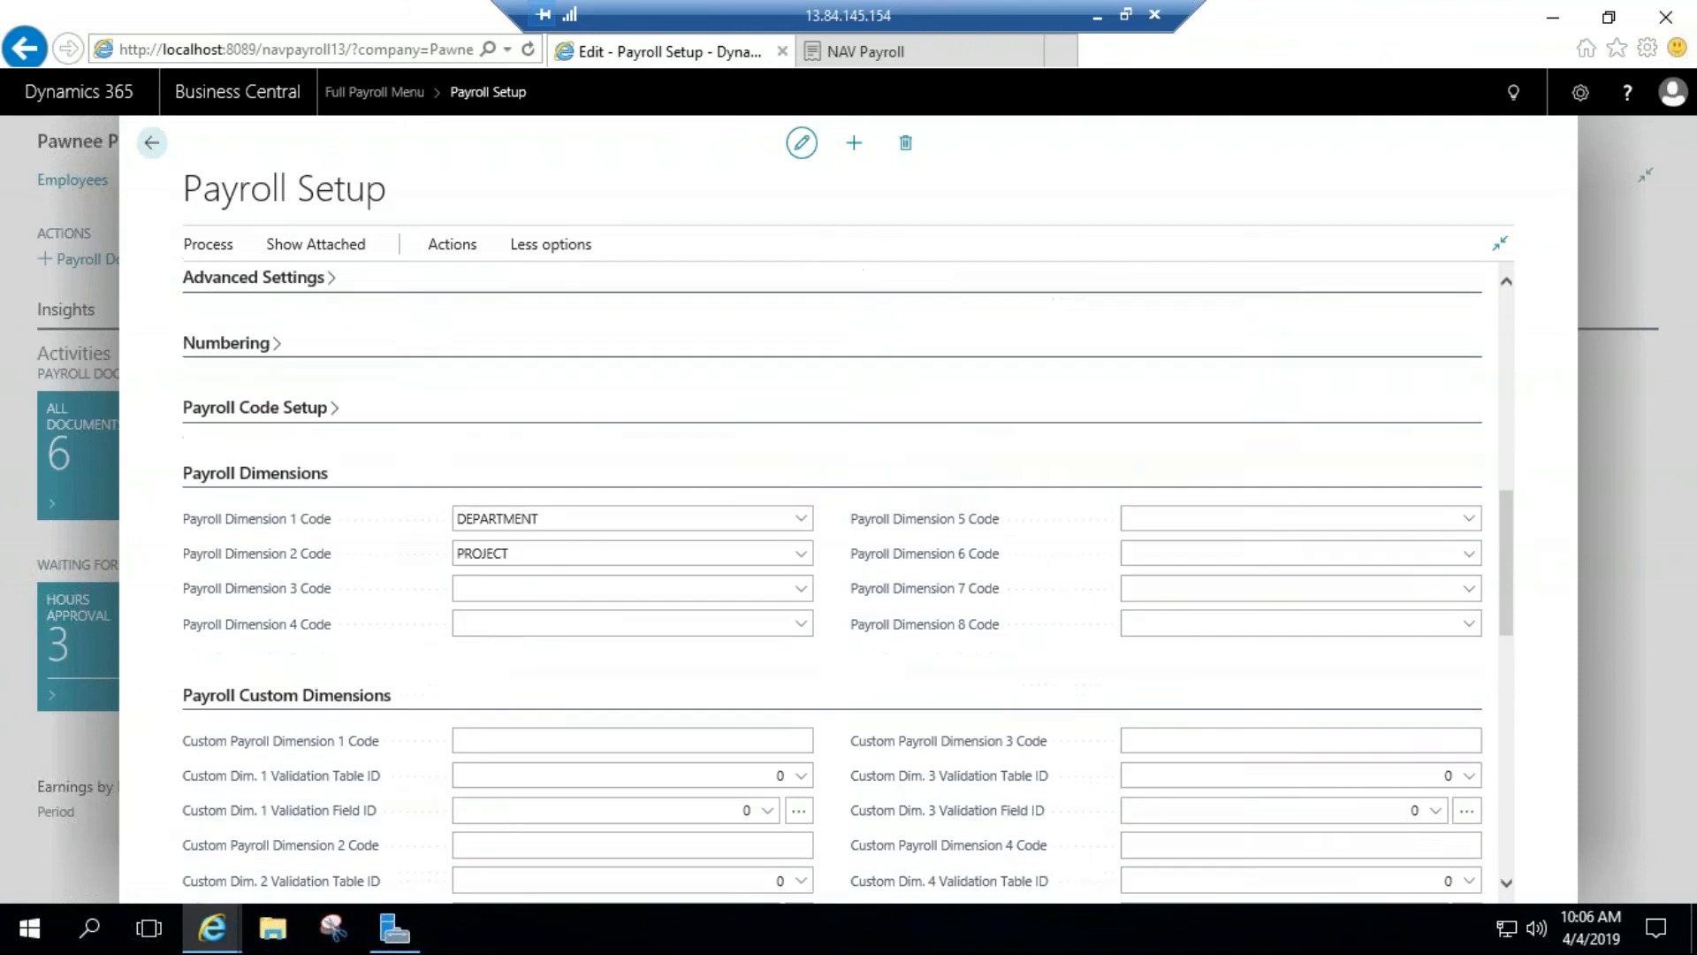
{"action": "scroll", "coordinate": [966, 383], "scroll_direction": "down", "scroll_amount": 1}
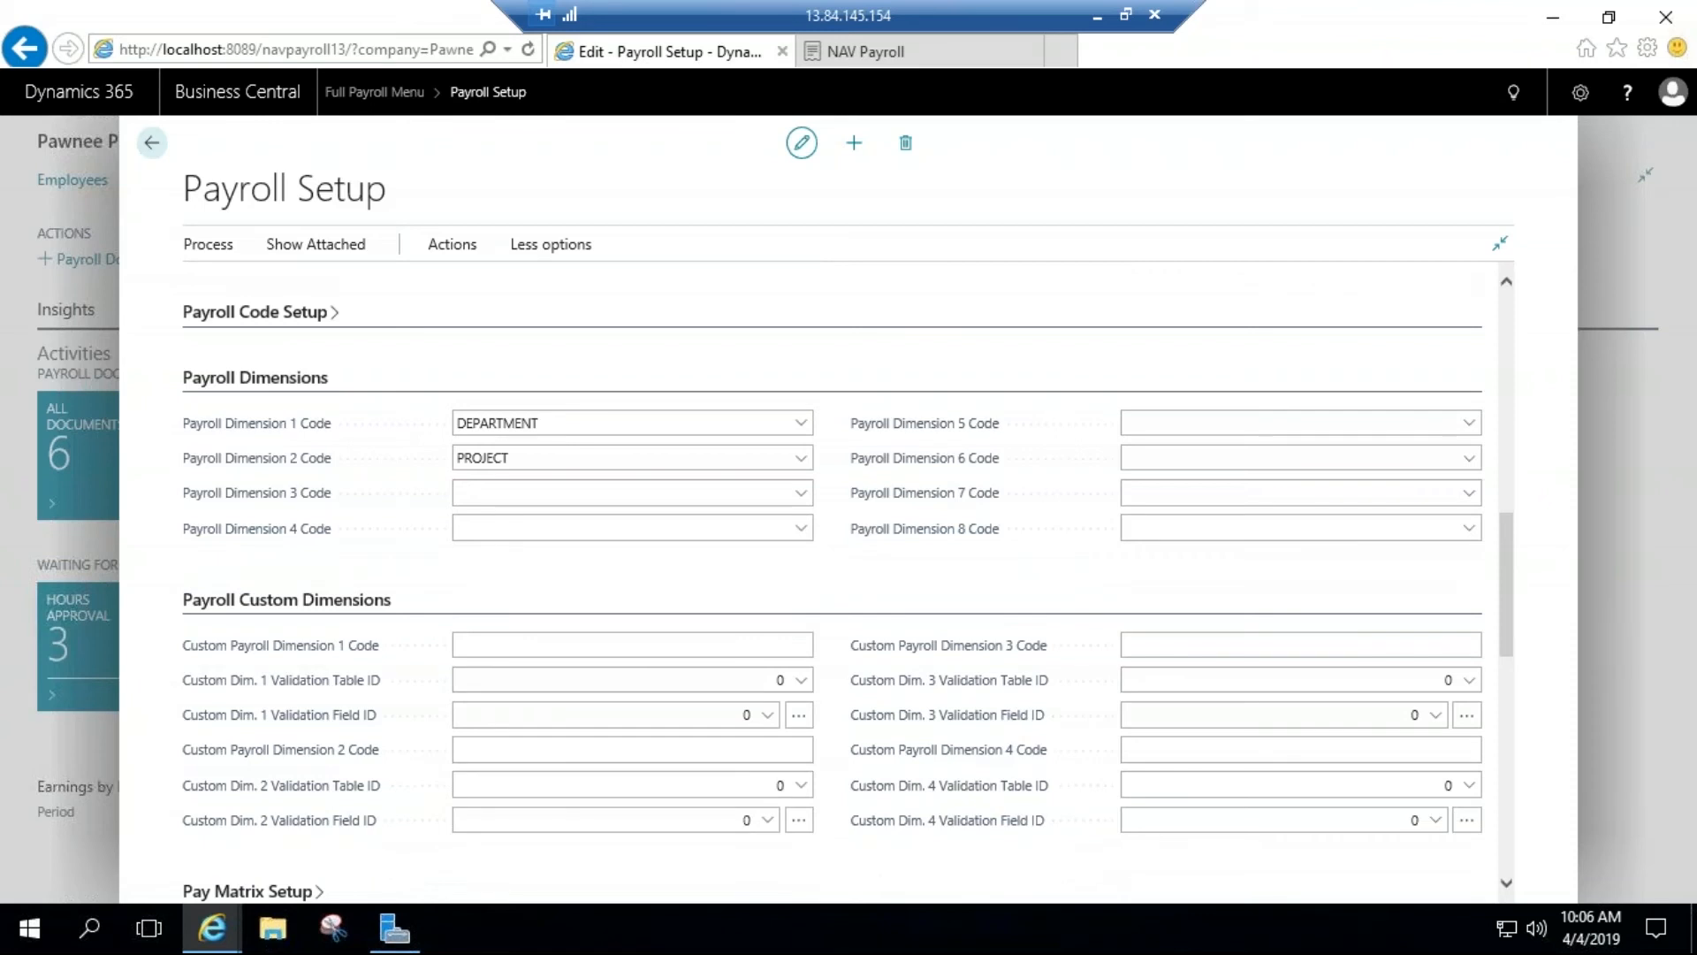
{"action": "left_click", "coordinate": [555, 643]}
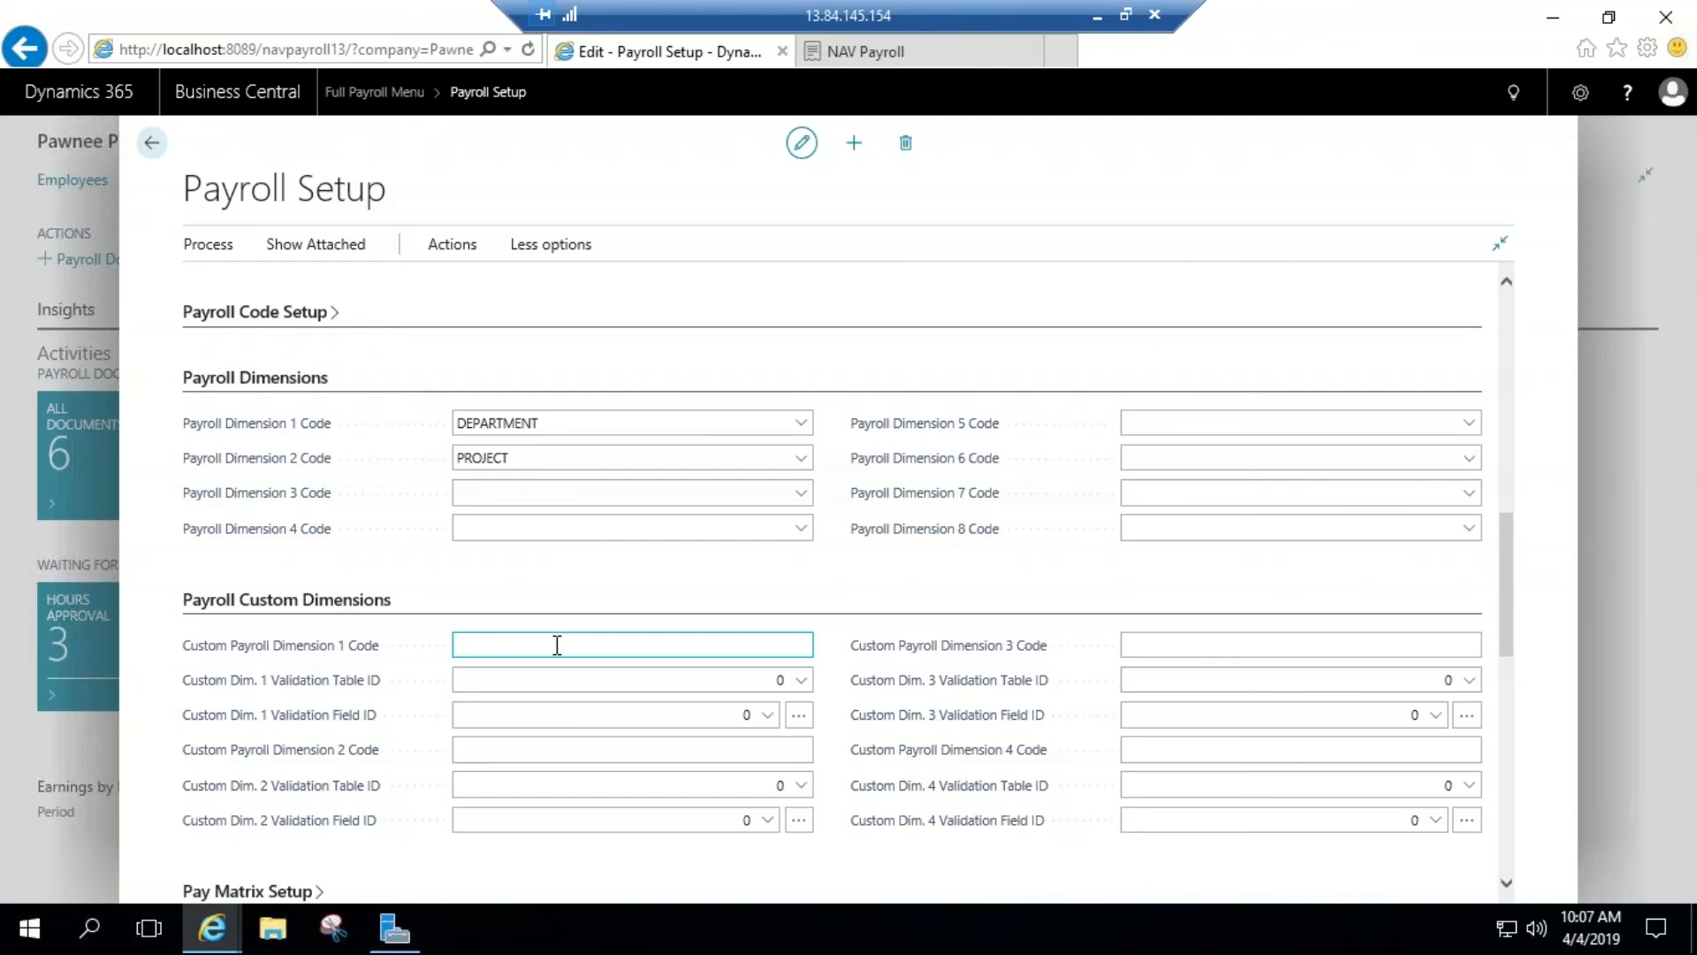
{"action": "left_click", "coordinate": [153, 144]}
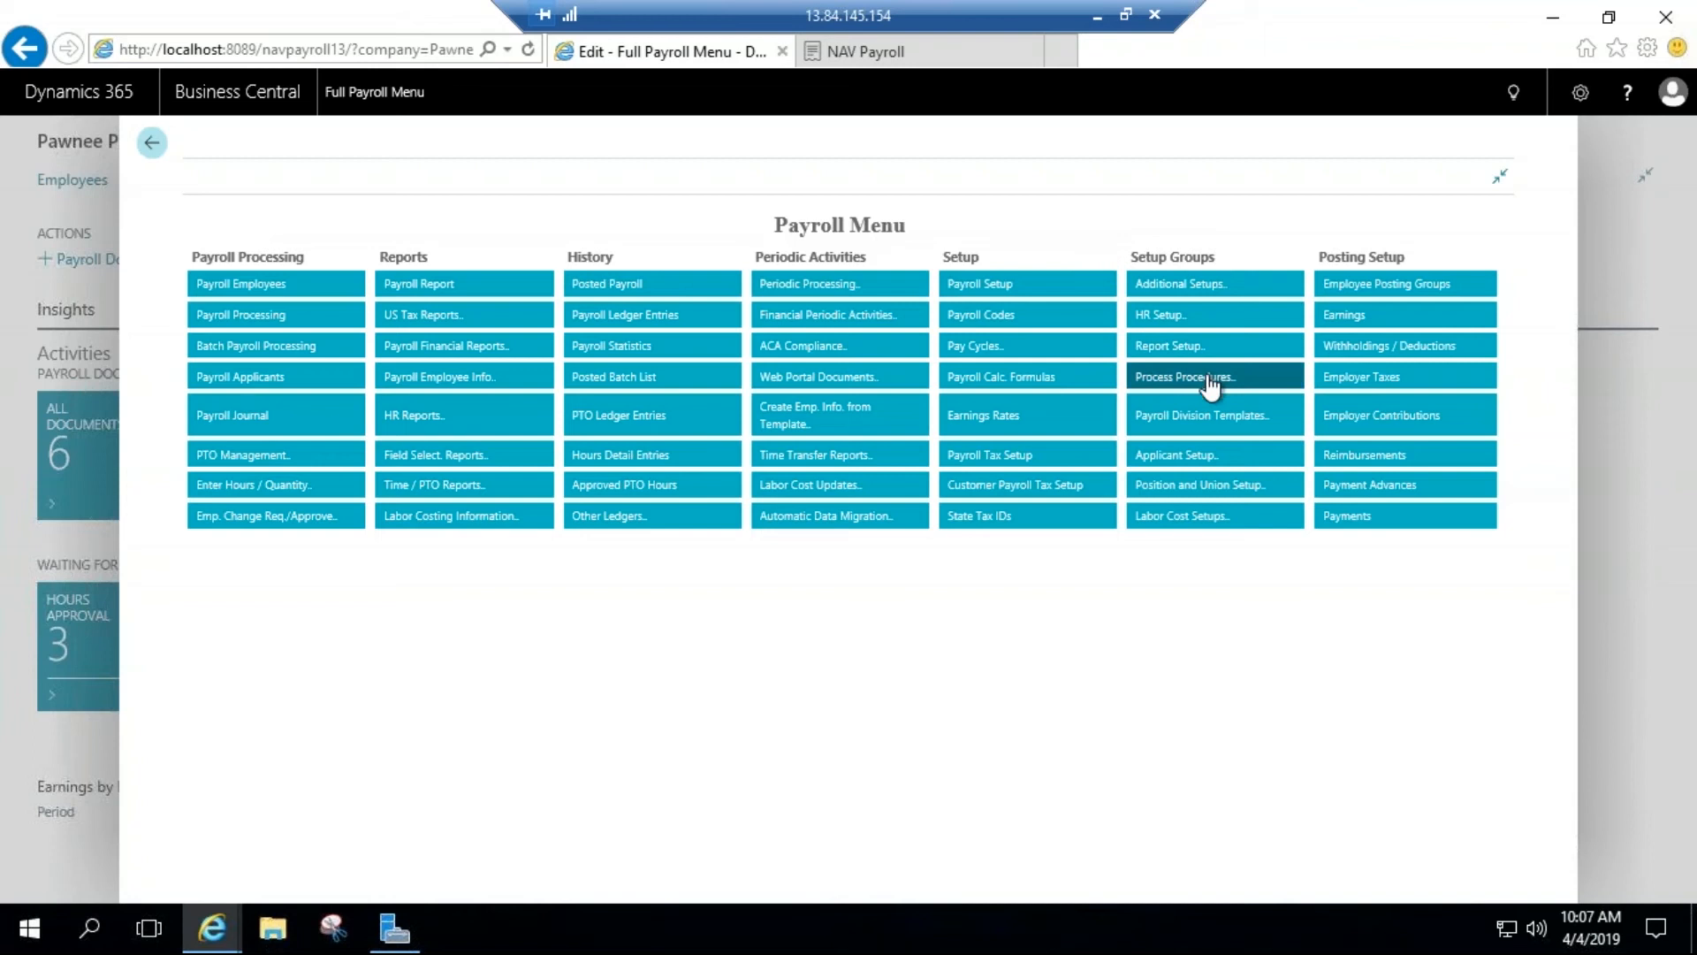
Step: Examine the LIFE INS payroll process procedure and its calculation lines, and return to the full payroll menu
{"action": "left_click", "coordinate": [1206, 379]}
{"action": "left_click", "coordinate": [1180, 442]}
{"action": "left_click", "coordinate": [205, 400]}
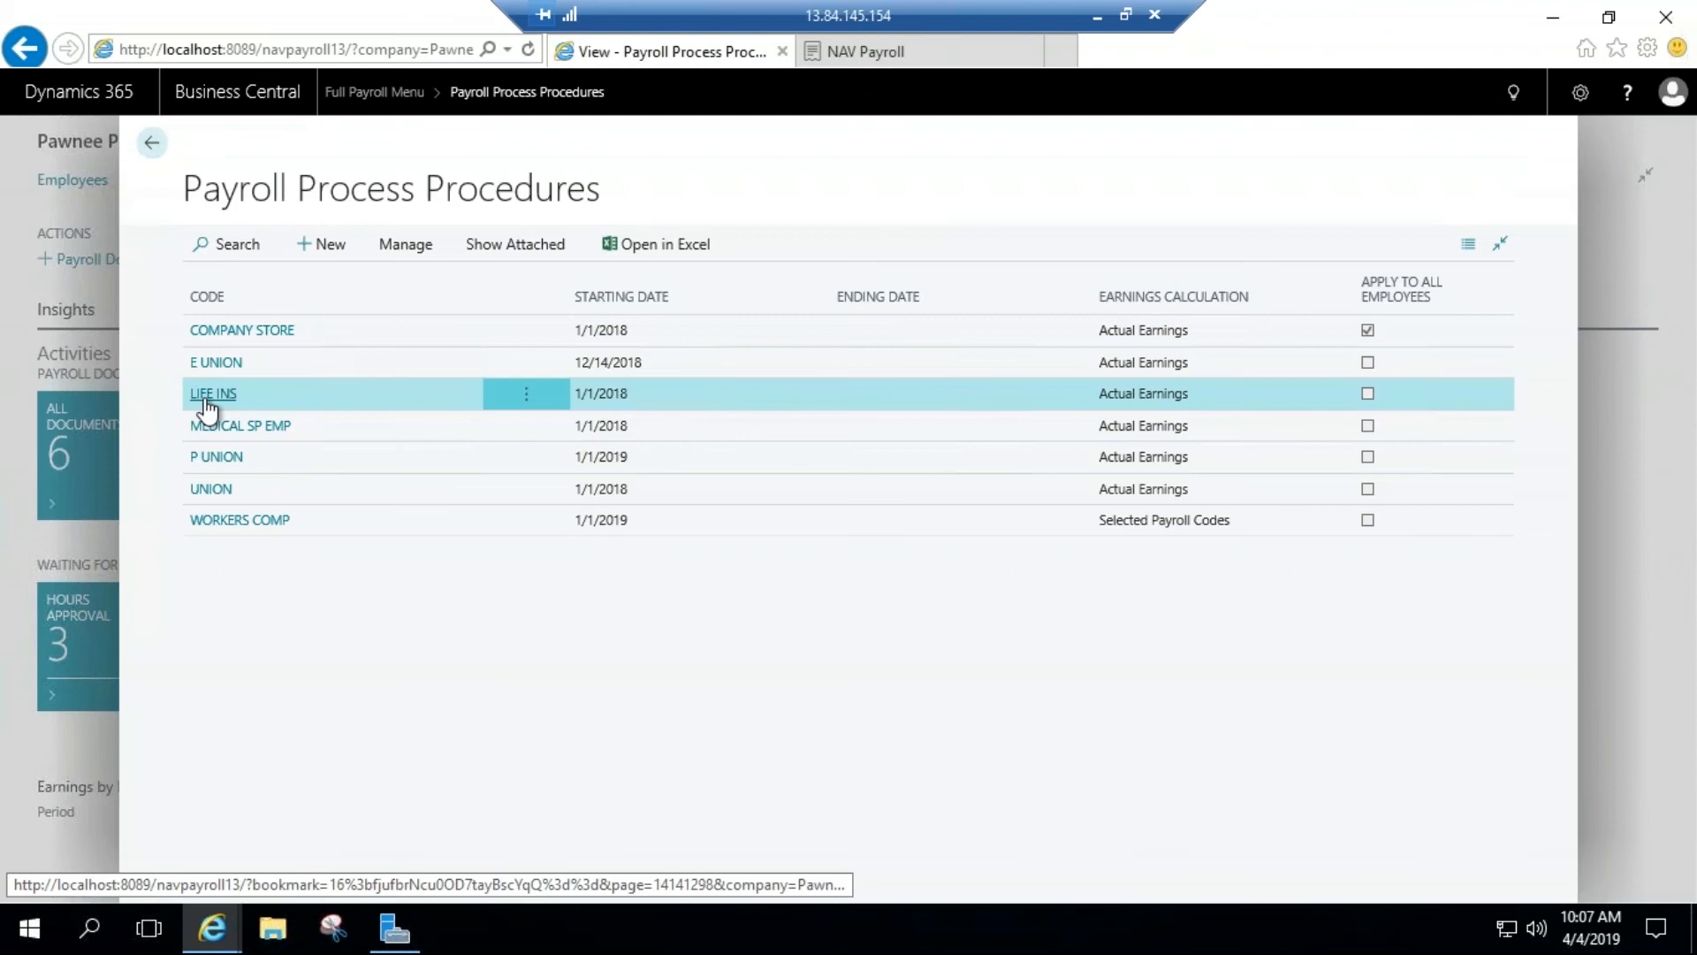
{"action": "left_click", "coordinate": [206, 398]}
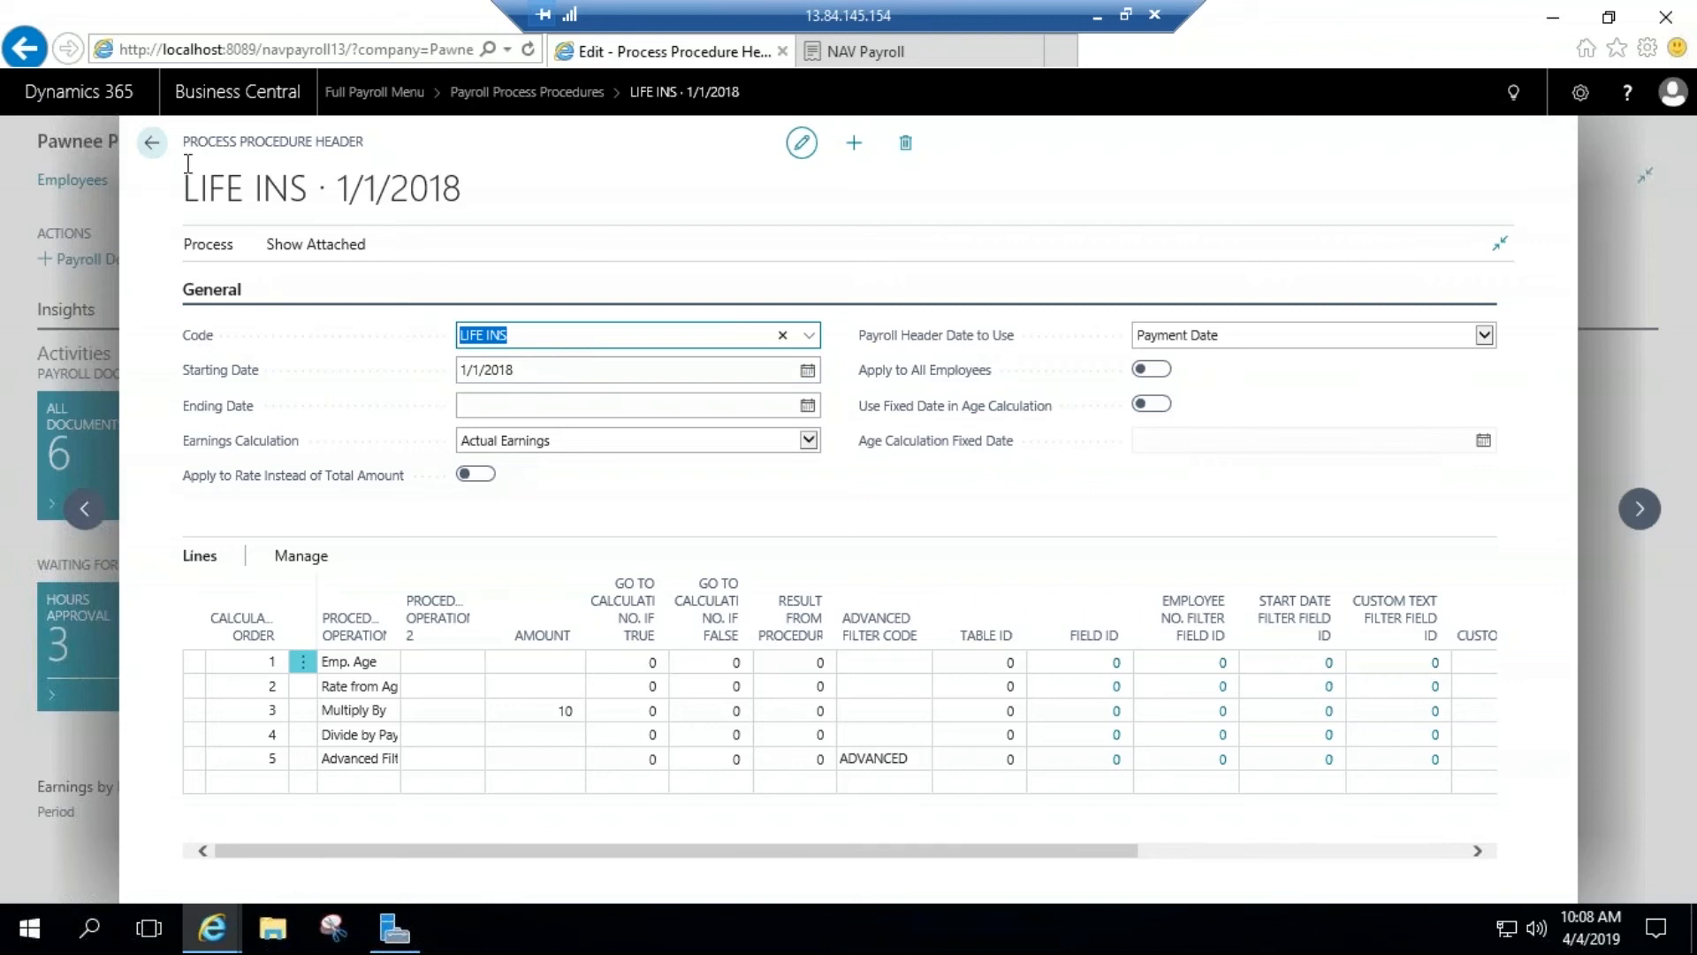
{"action": "left_click", "coordinate": [151, 142]}
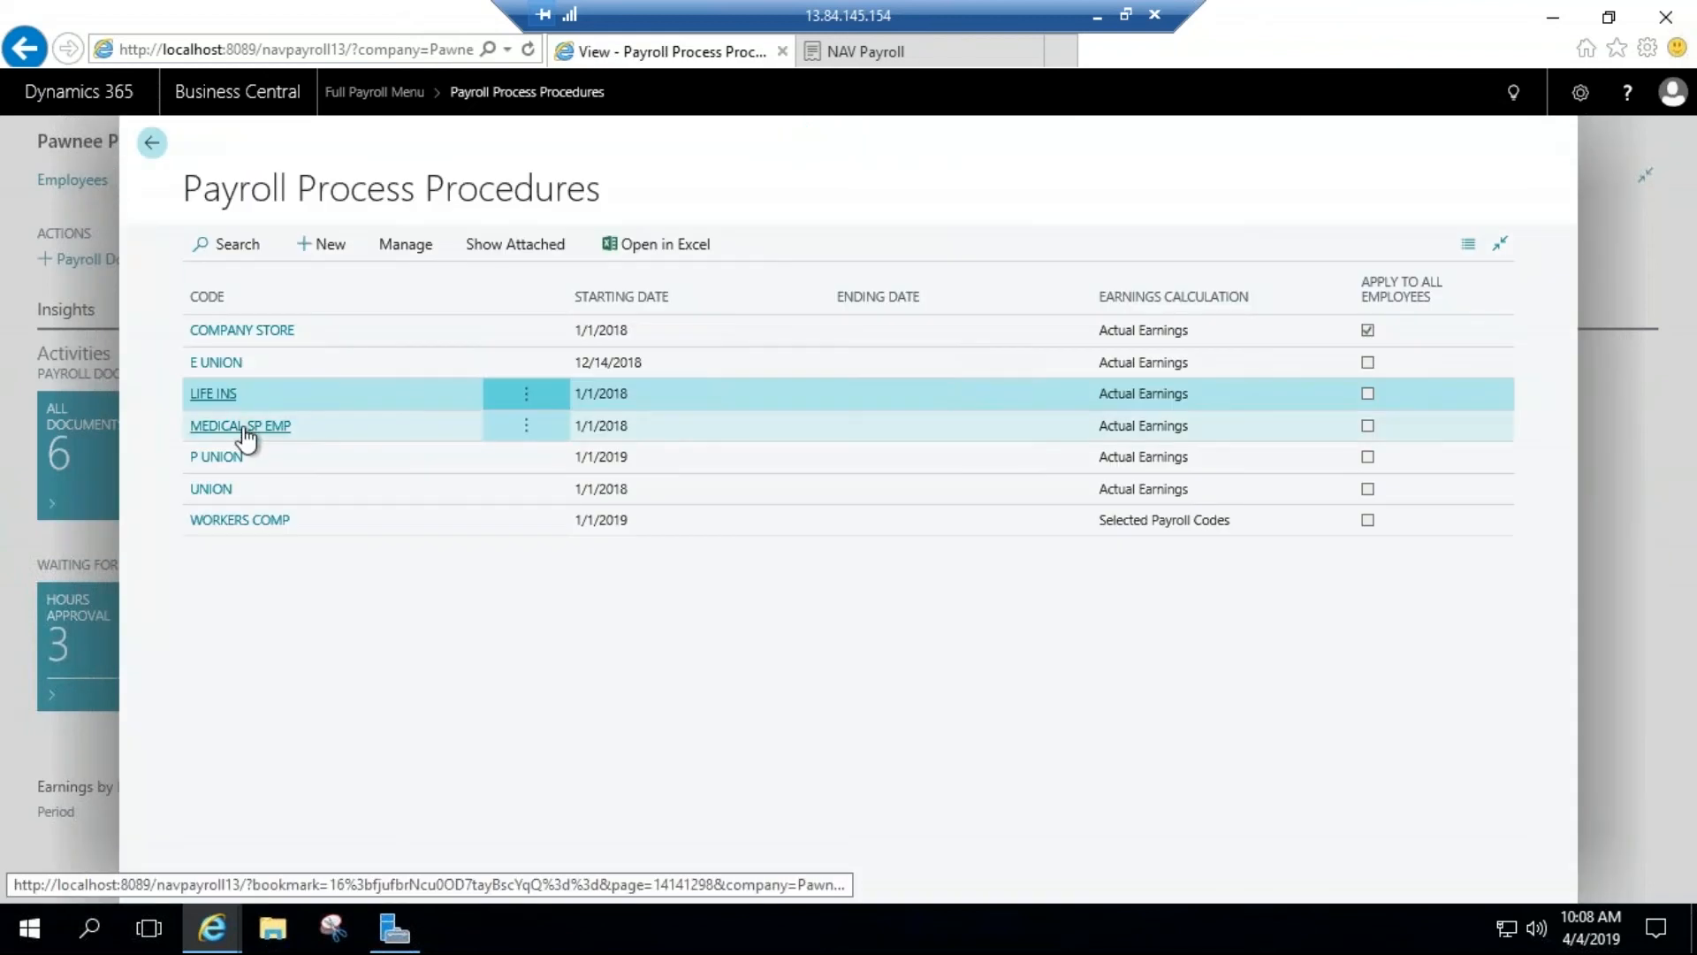
{"action": "left_click", "coordinate": [152, 144]}
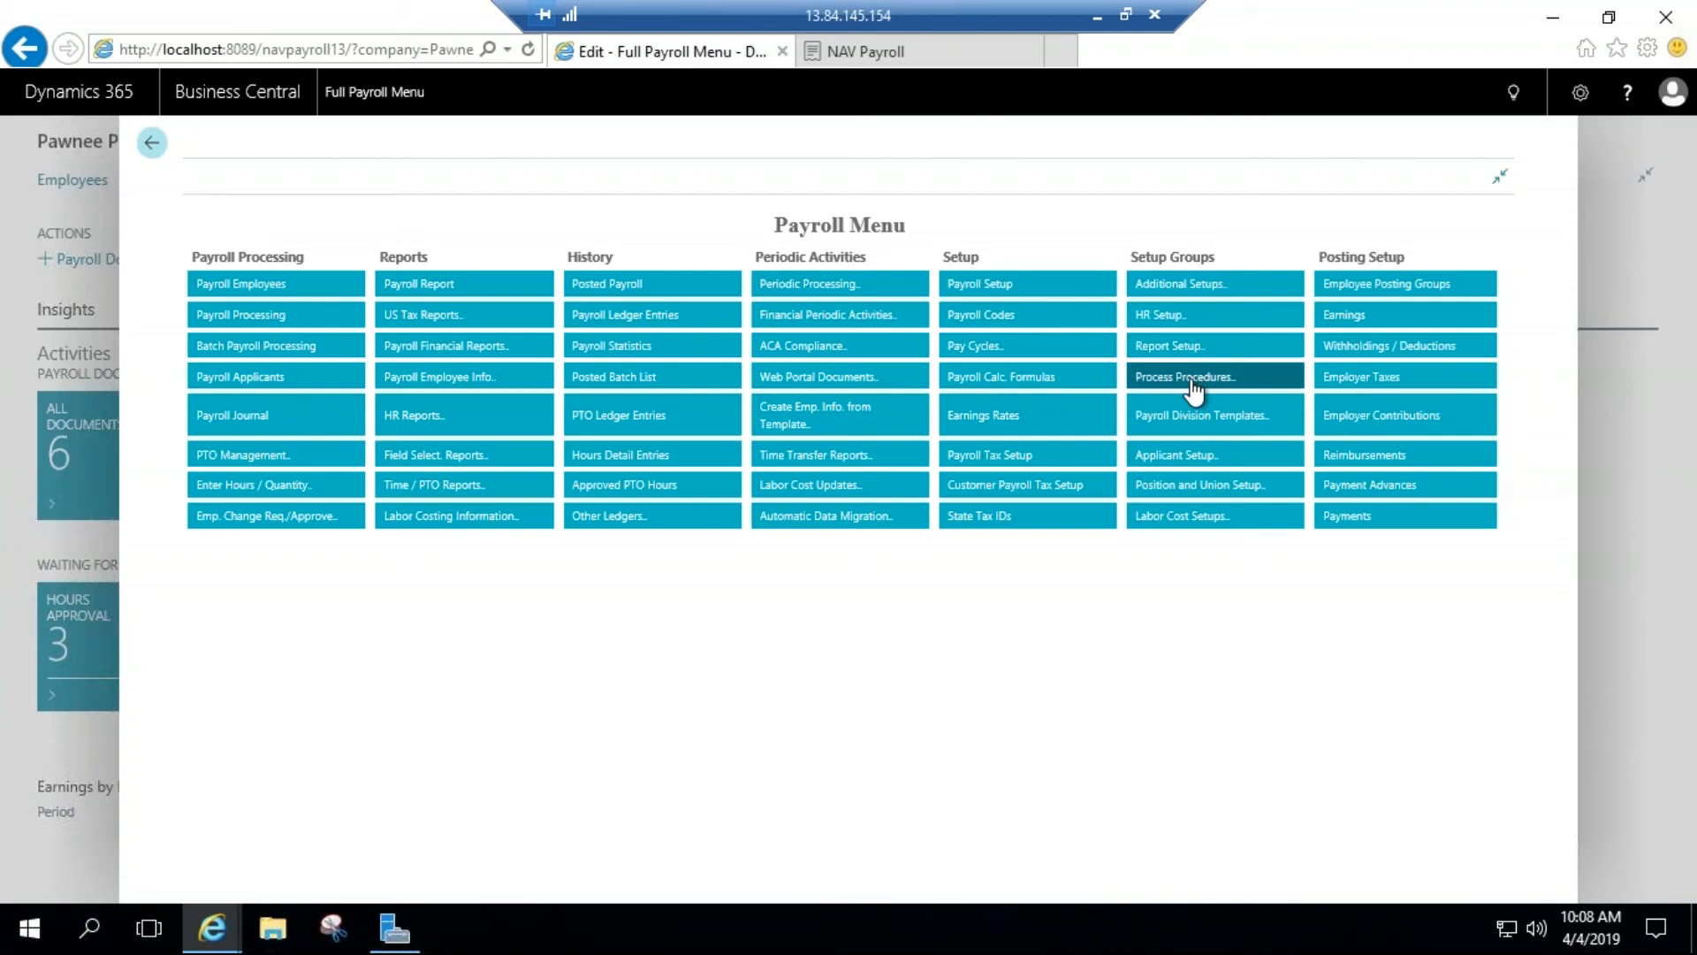
Step: Examine the job, position and state lines of the MATRIX payroll matrix, and return to the full payroll menu
{"action": "left_click", "coordinate": [1181, 291]}
{"action": "left_click", "coordinate": [1185, 360]}
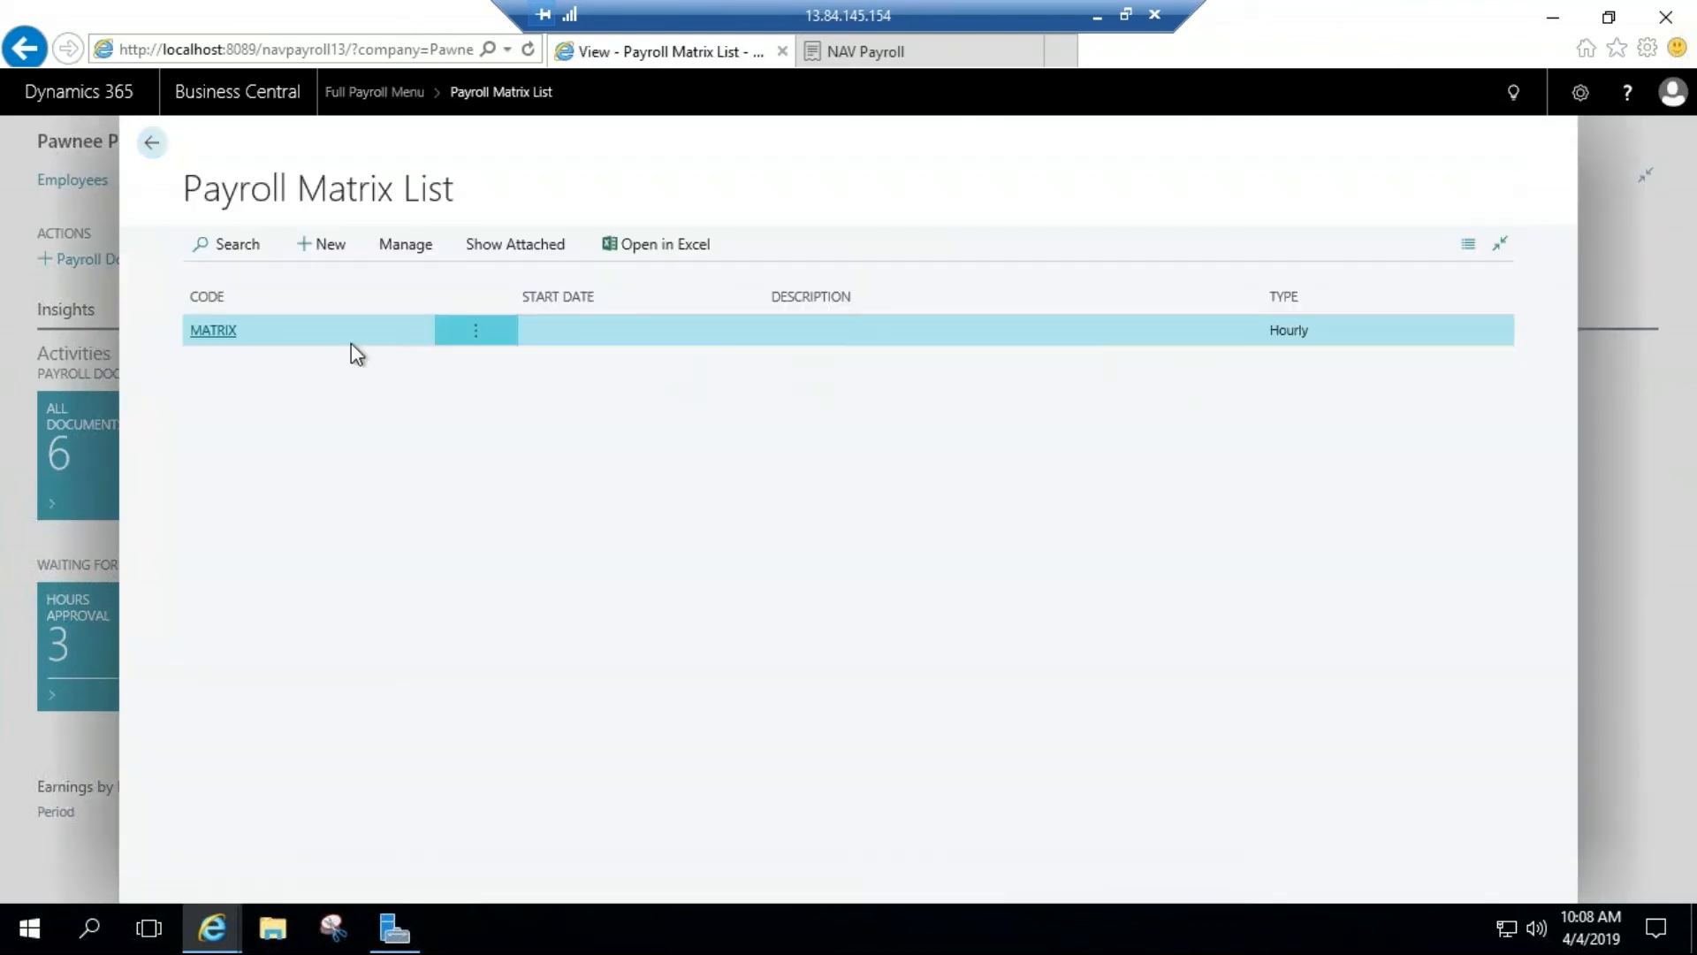
{"action": "left_click", "coordinate": [213, 331]}
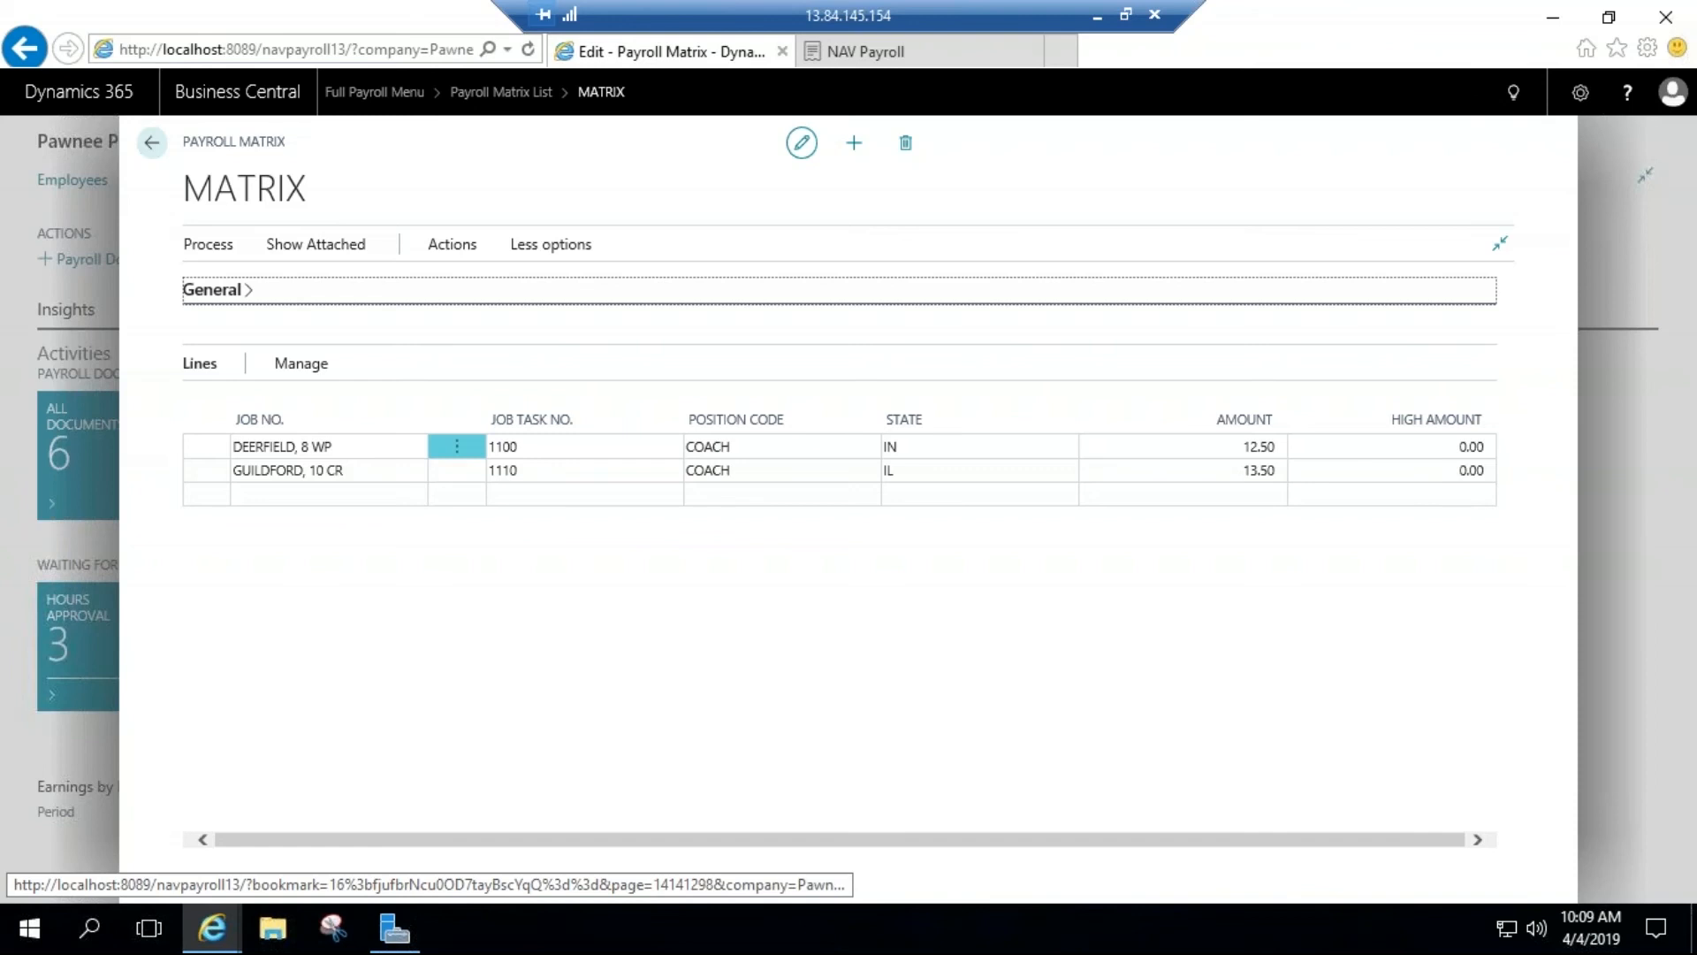
{"action": "left_click", "coordinate": [152, 142]}
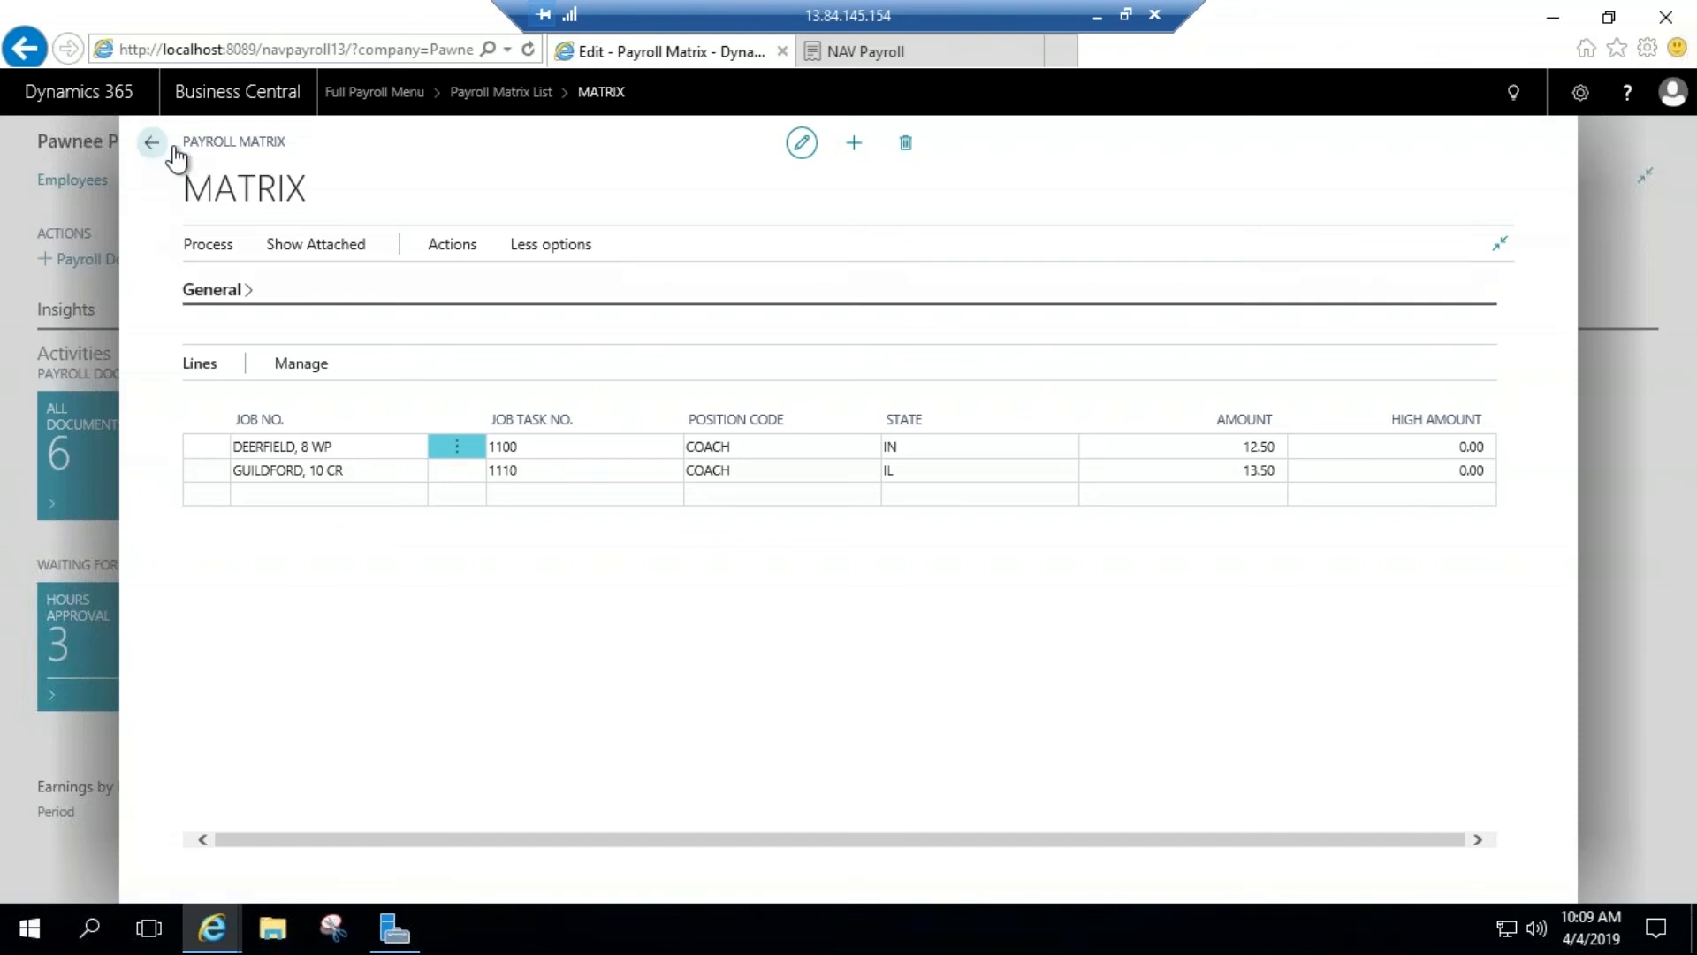
{"action": "left_click", "coordinate": [152, 142]}
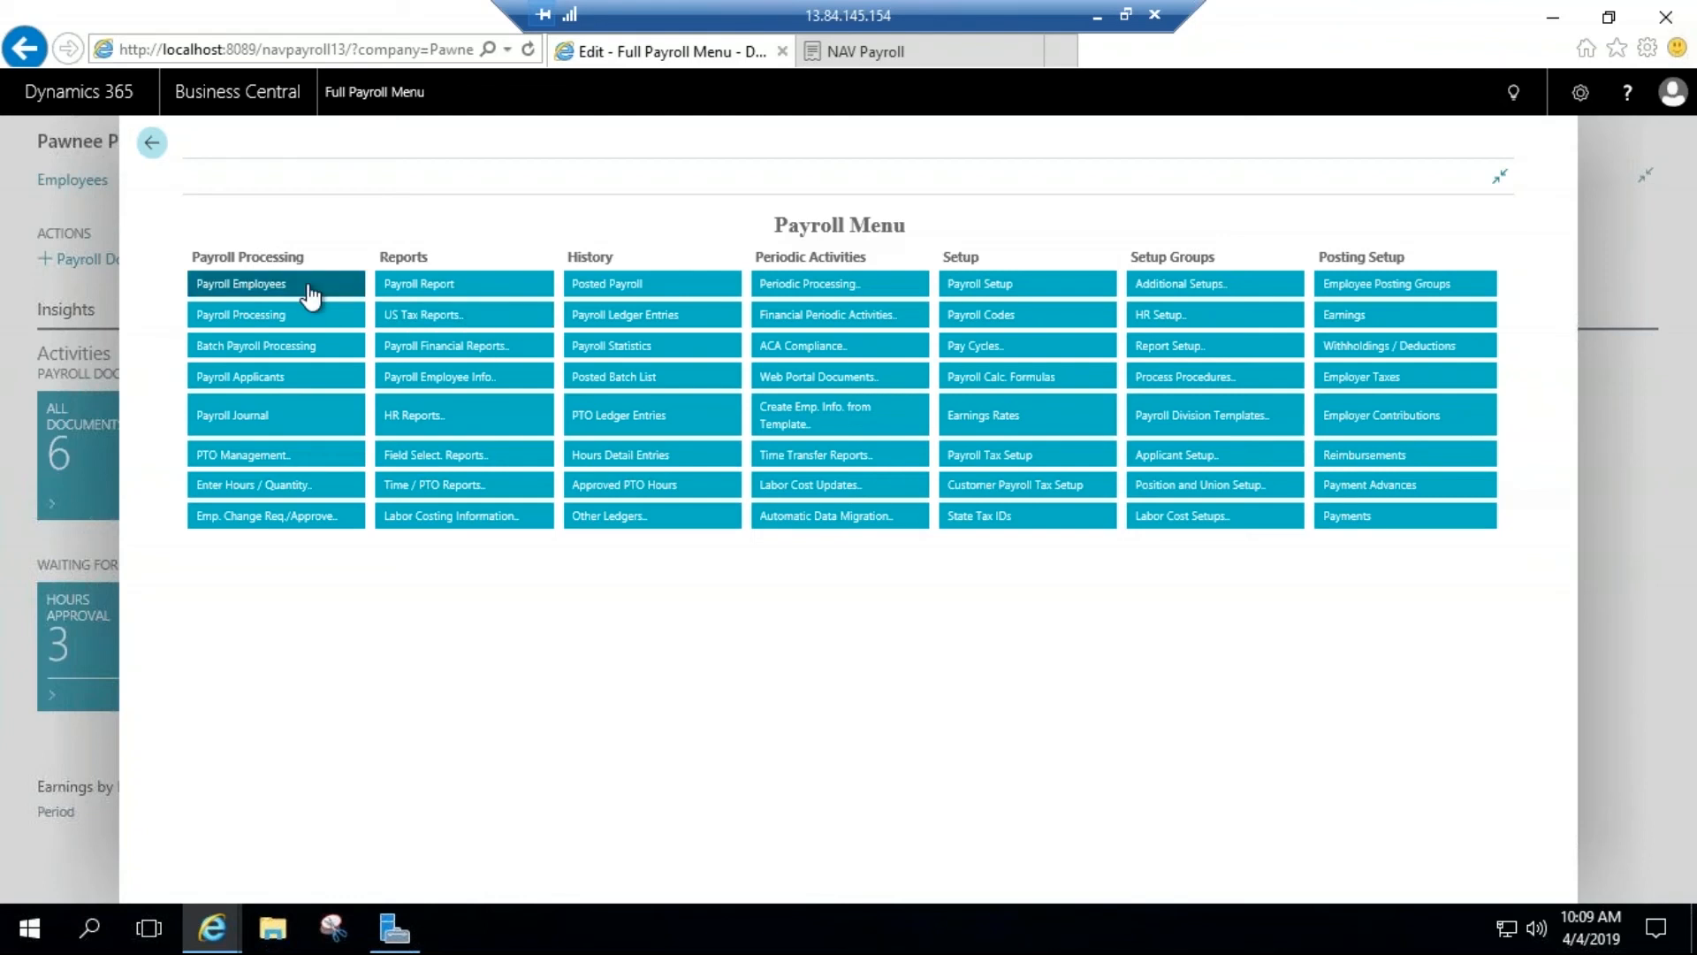
Step: View the Payroll Employees list from the full payroll menu and return to the home page
{"action": "left_click", "coordinate": [309, 291]}
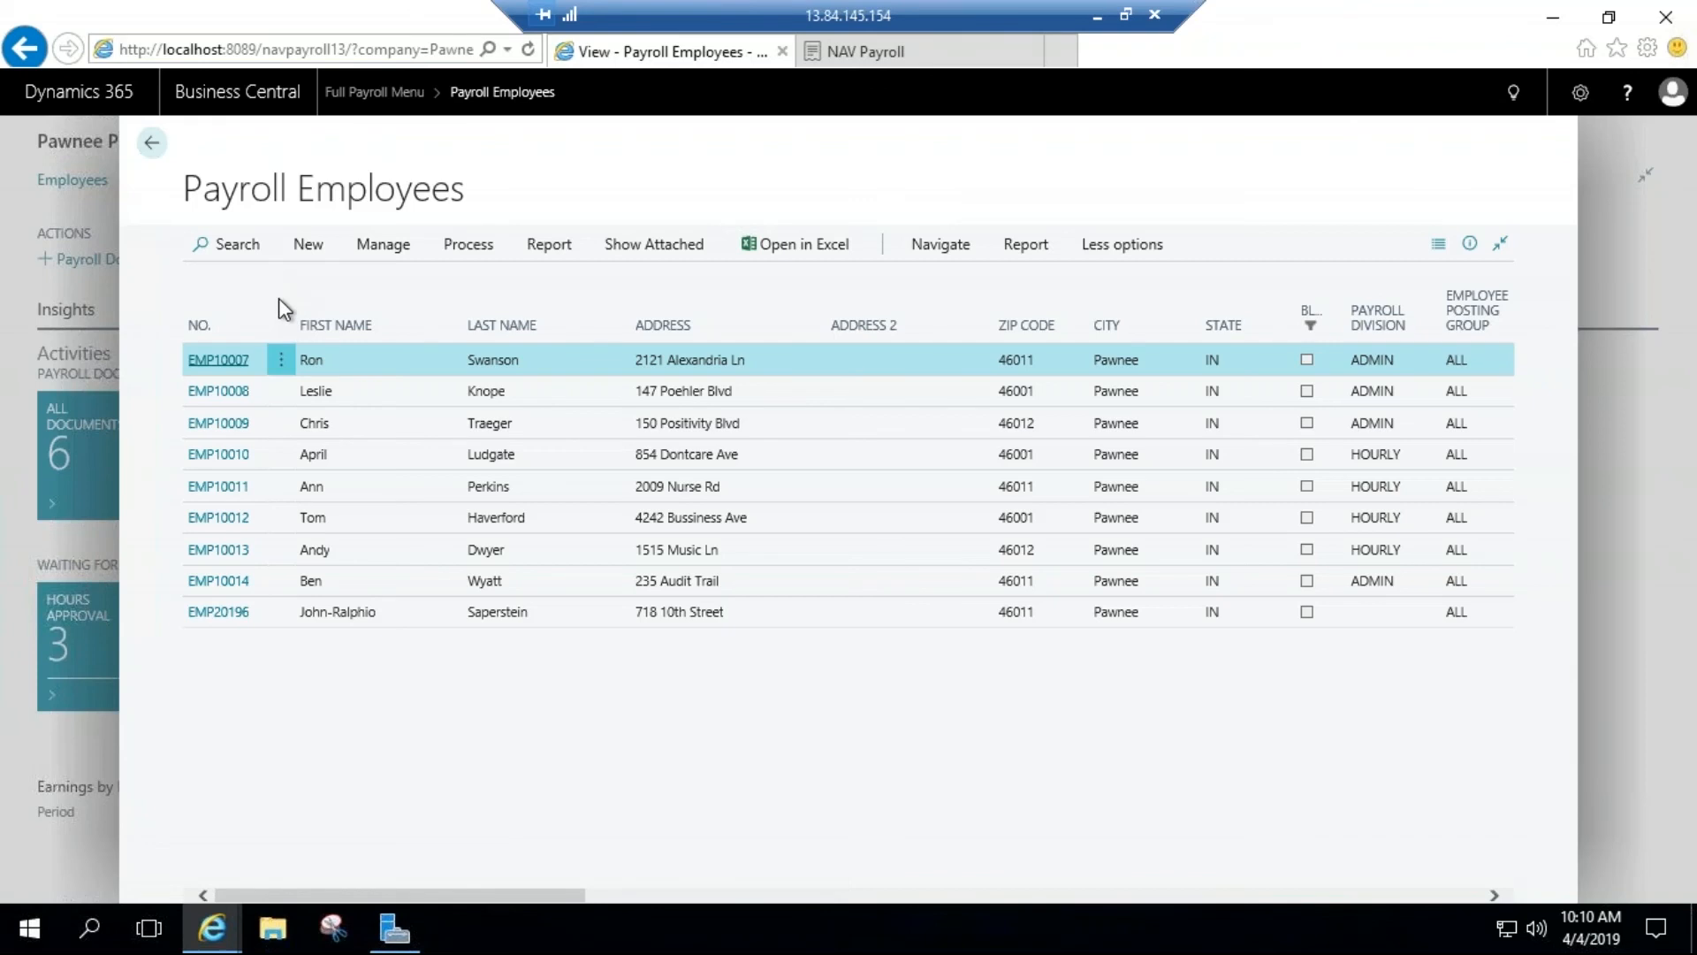
{"action": "left_click", "coordinate": [155, 146]}
{"action": "left_click", "coordinate": [154, 146]}
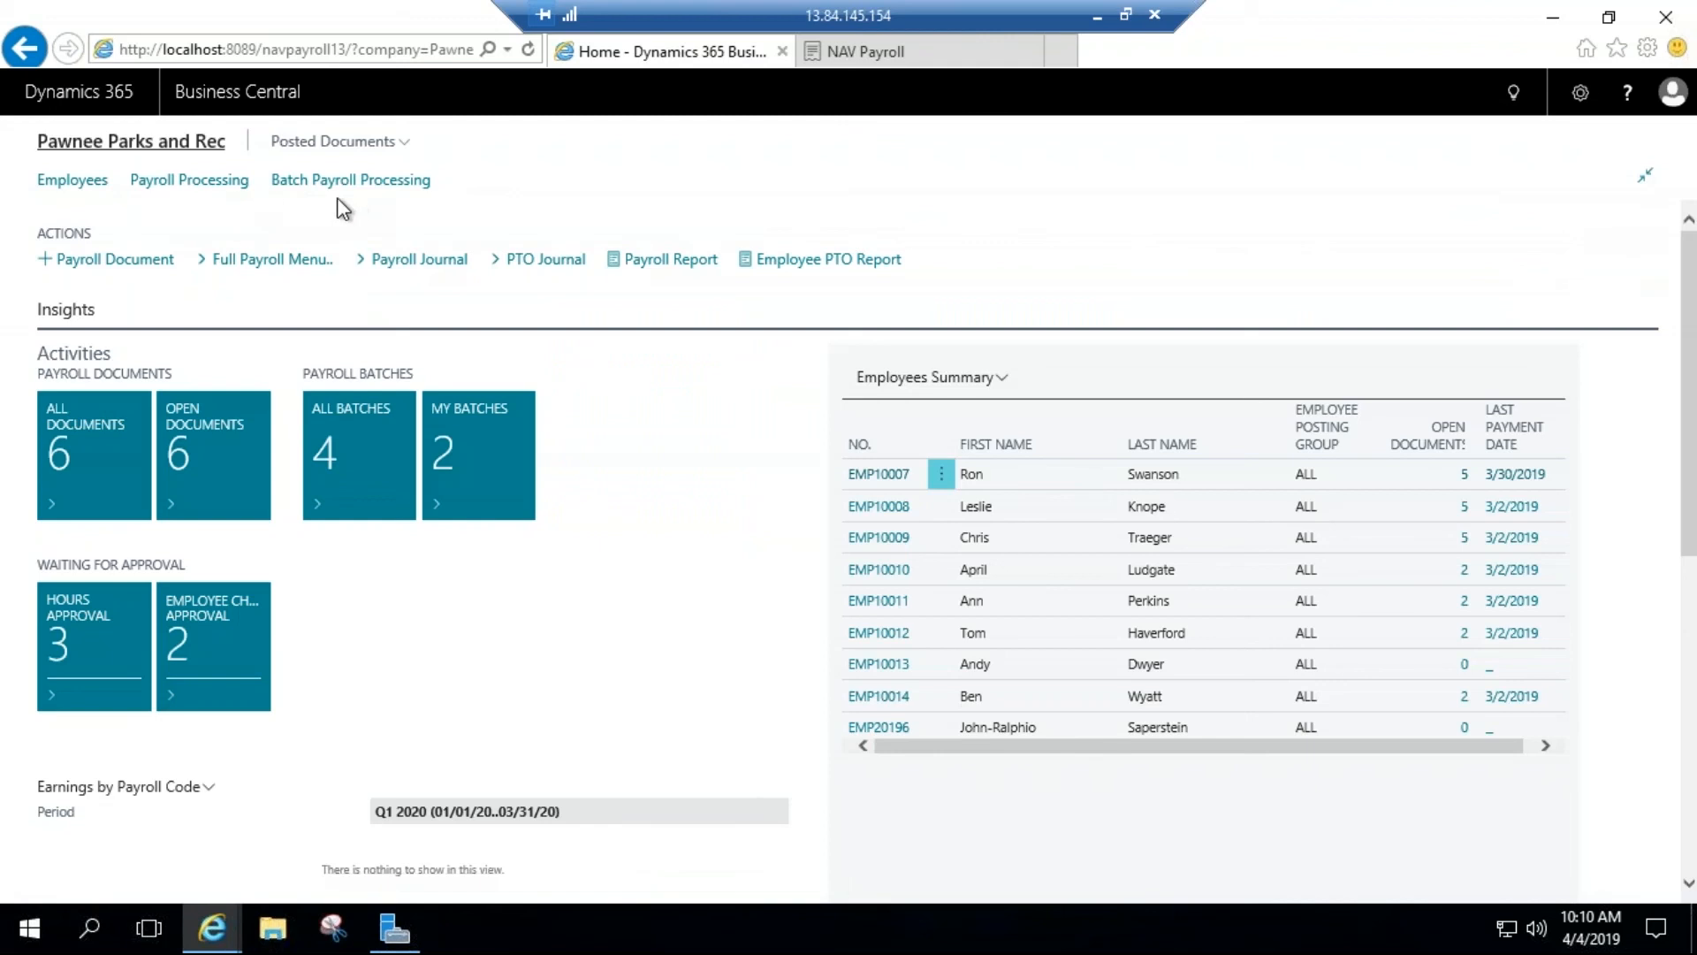
Step: Page through the New Employee Wizard from the first employee's card up to the template question, and exit without creating an employee
{"action": "left_click", "coordinate": [96, 193]}
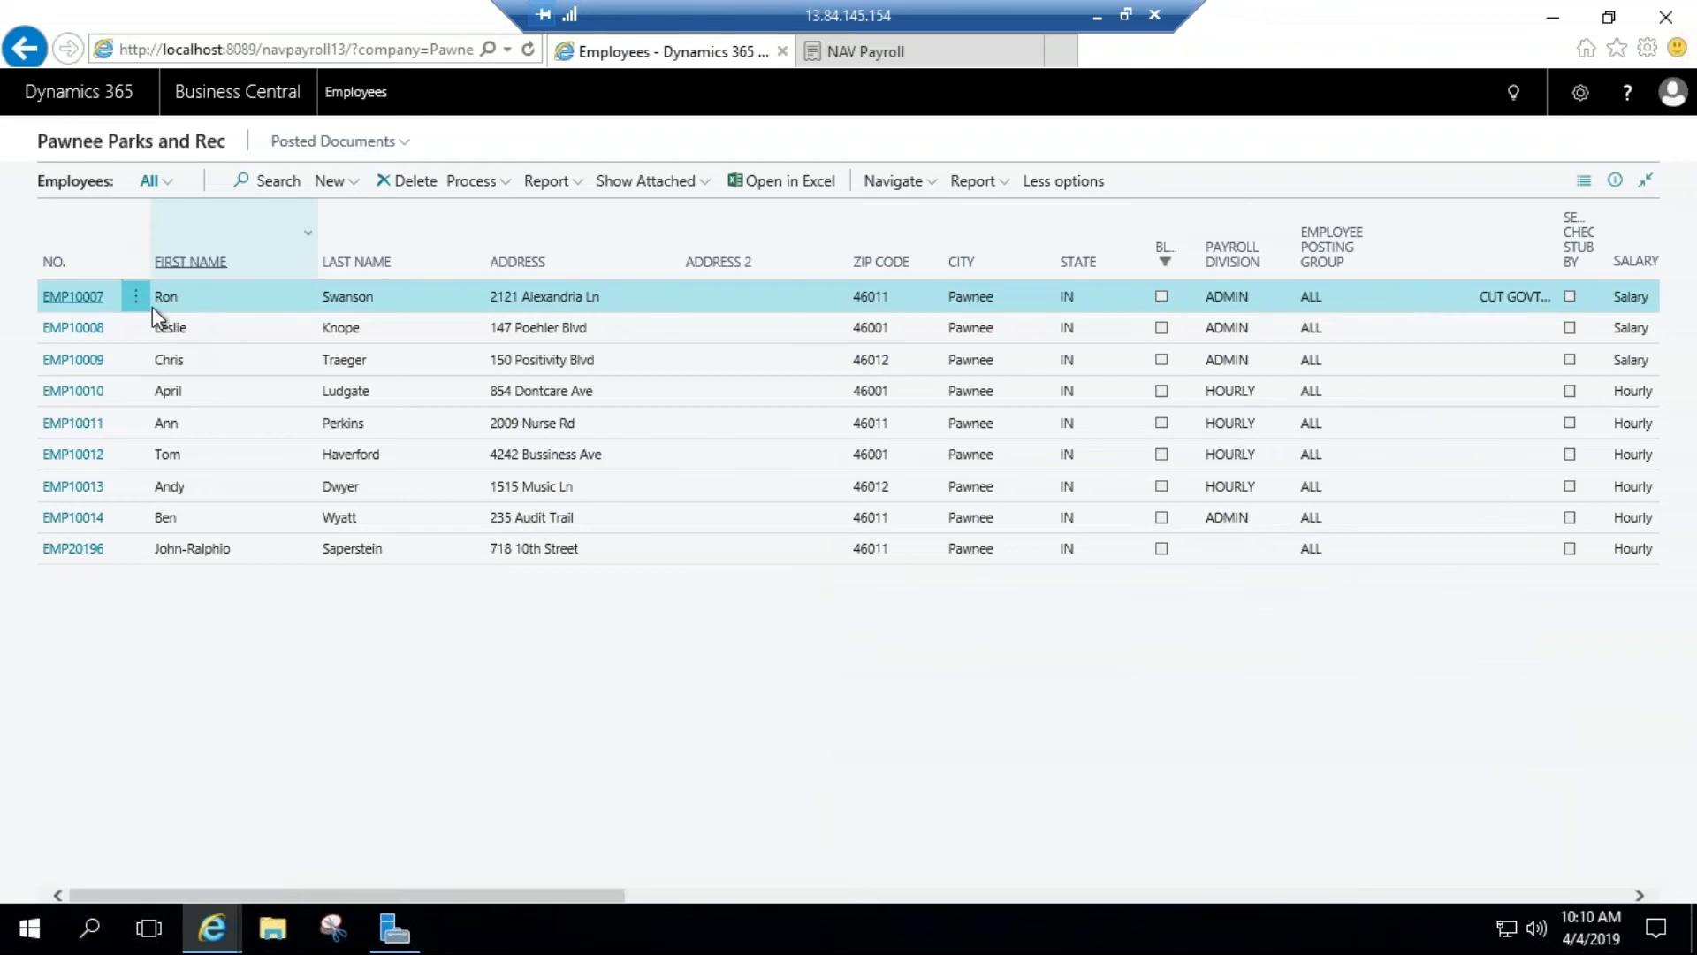
{"action": "left_click", "coordinate": [83, 302]}
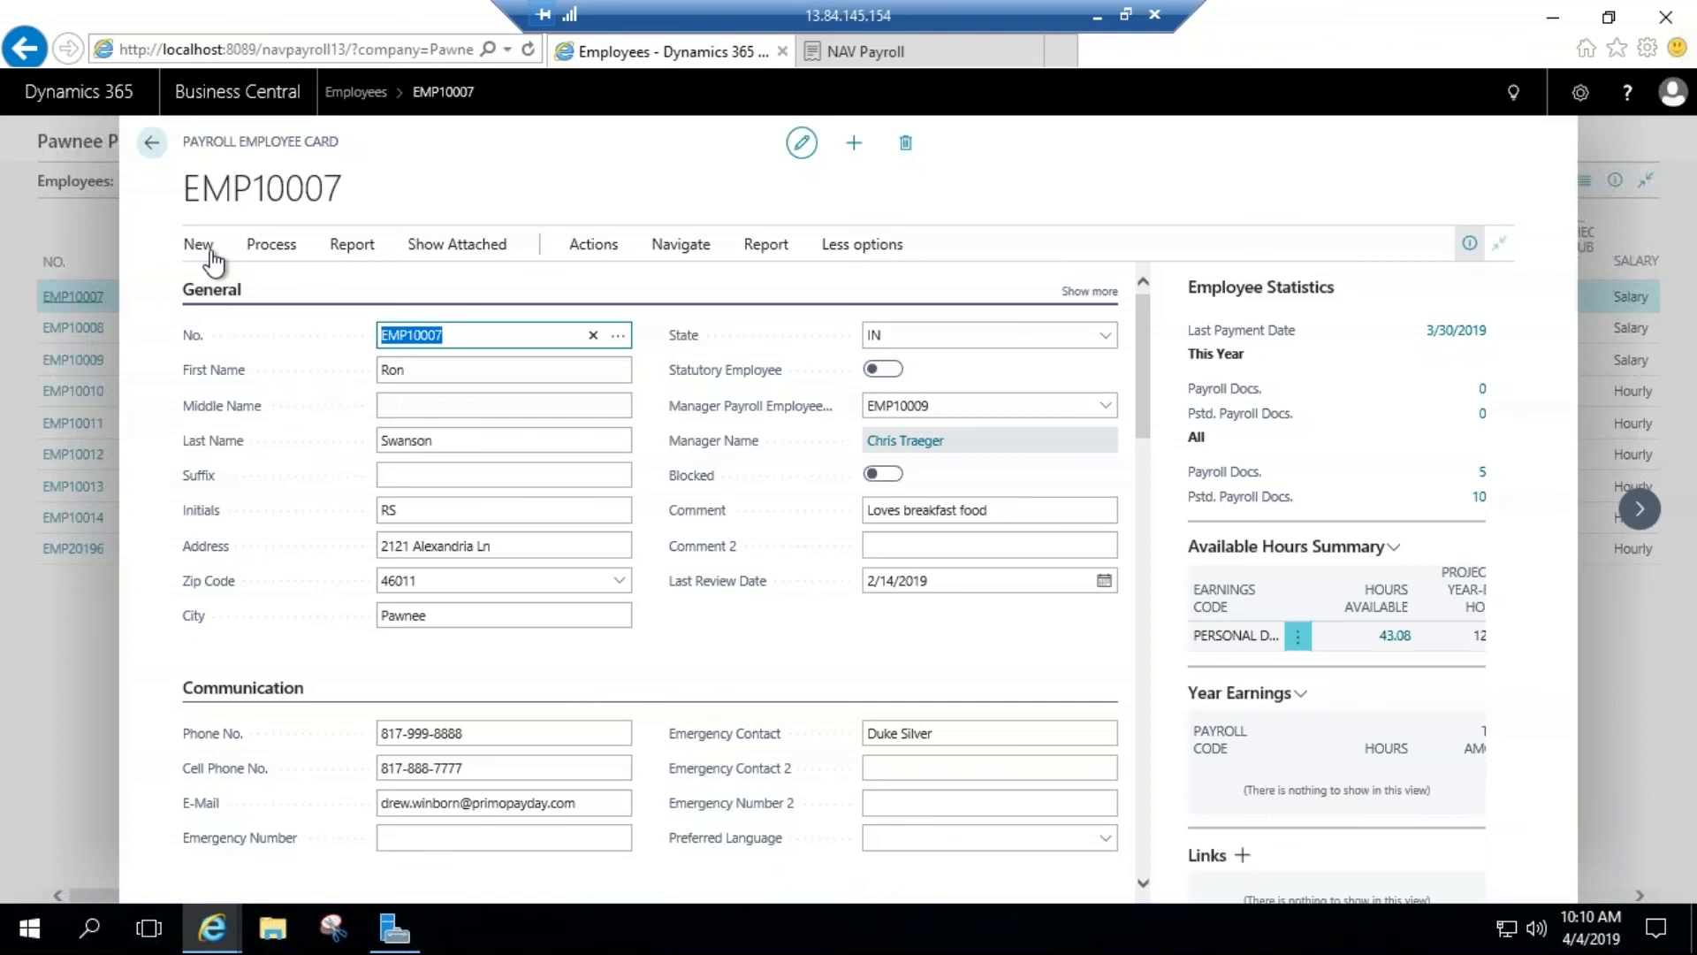
{"action": "left_click", "coordinate": [196, 244]}
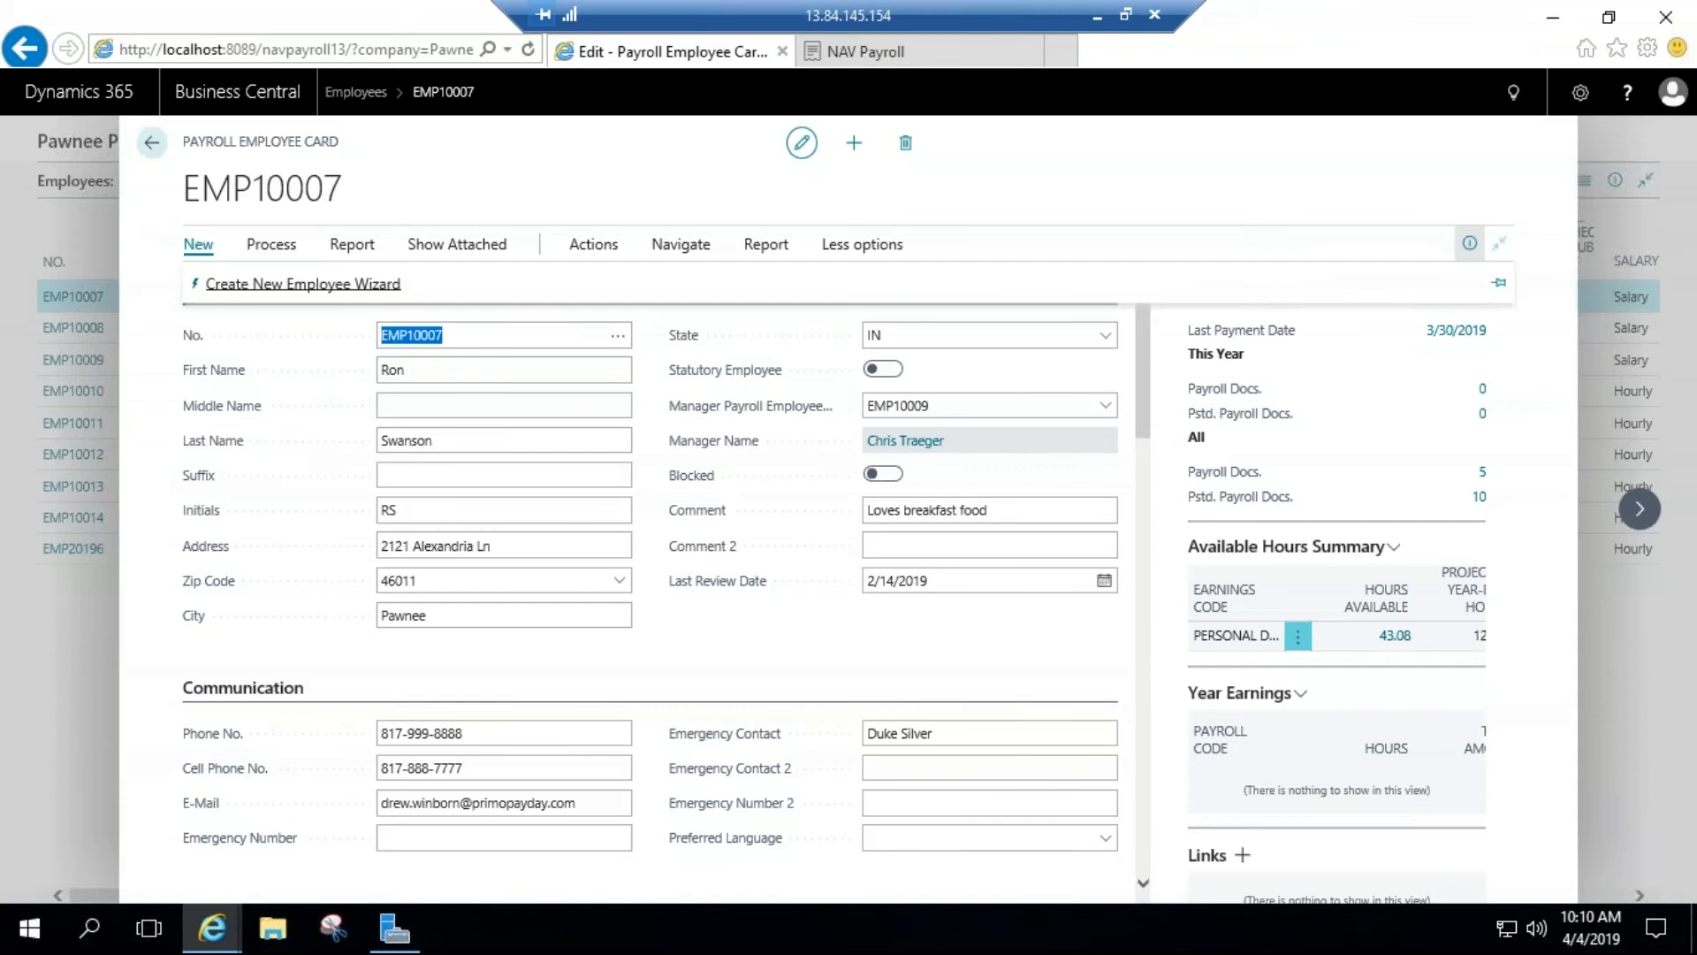
{"action": "left_click", "coordinate": [303, 284]}
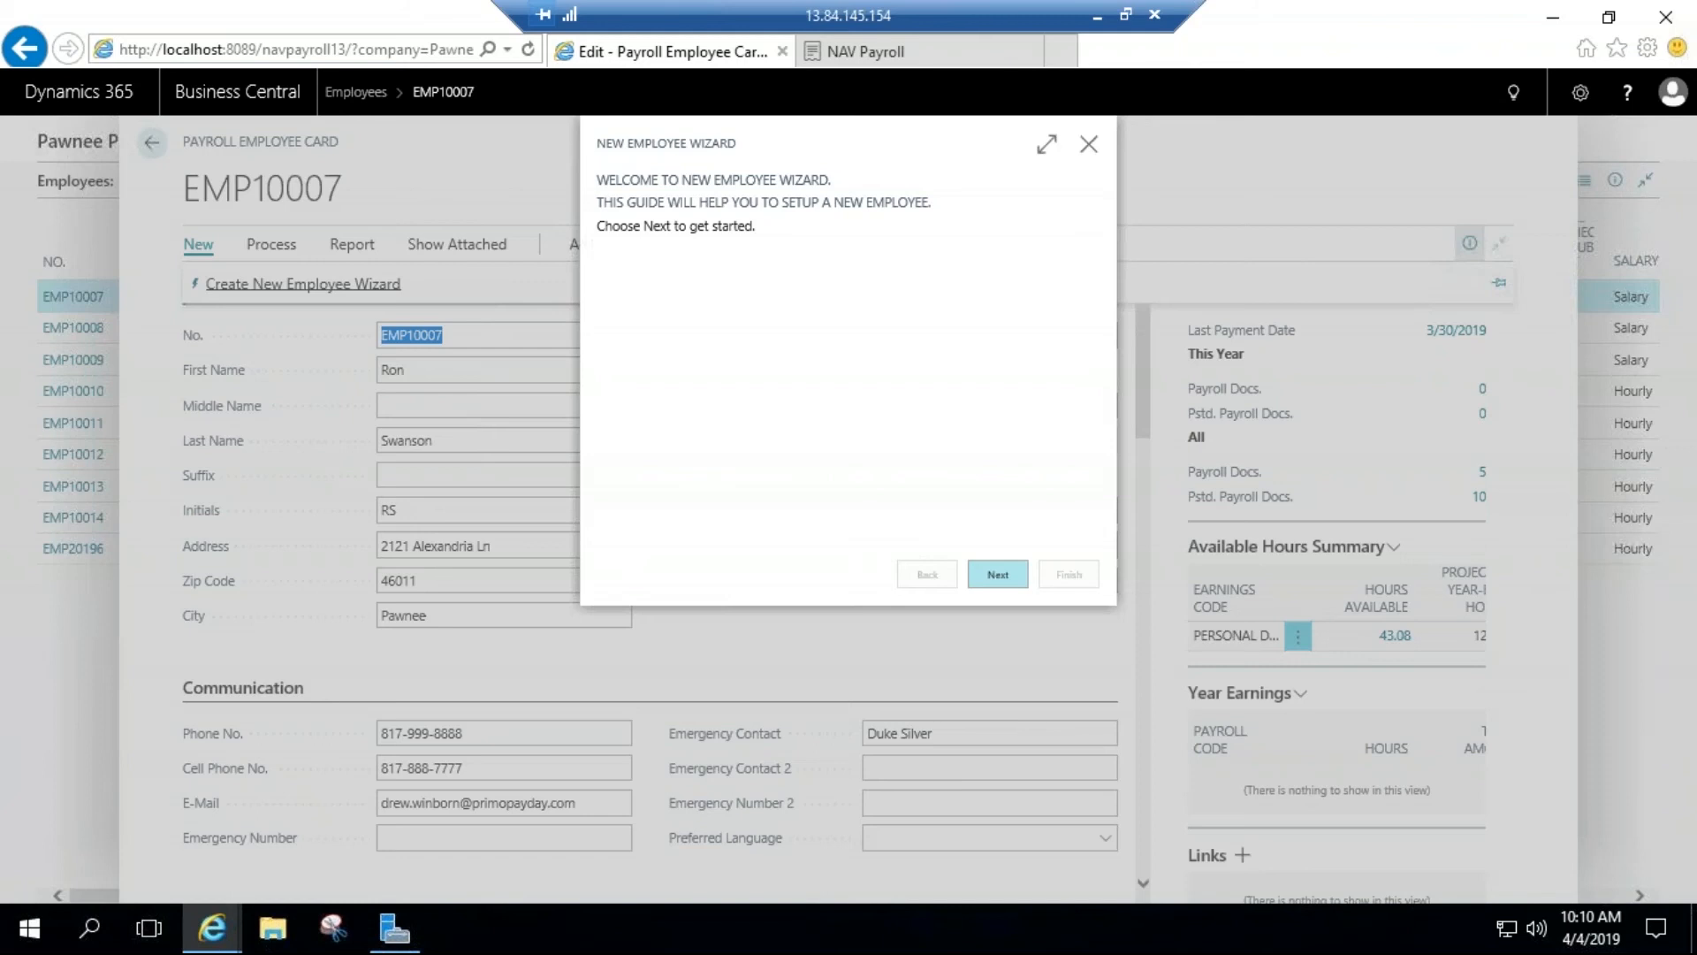
{"action": "left_click", "coordinate": [985, 578]}
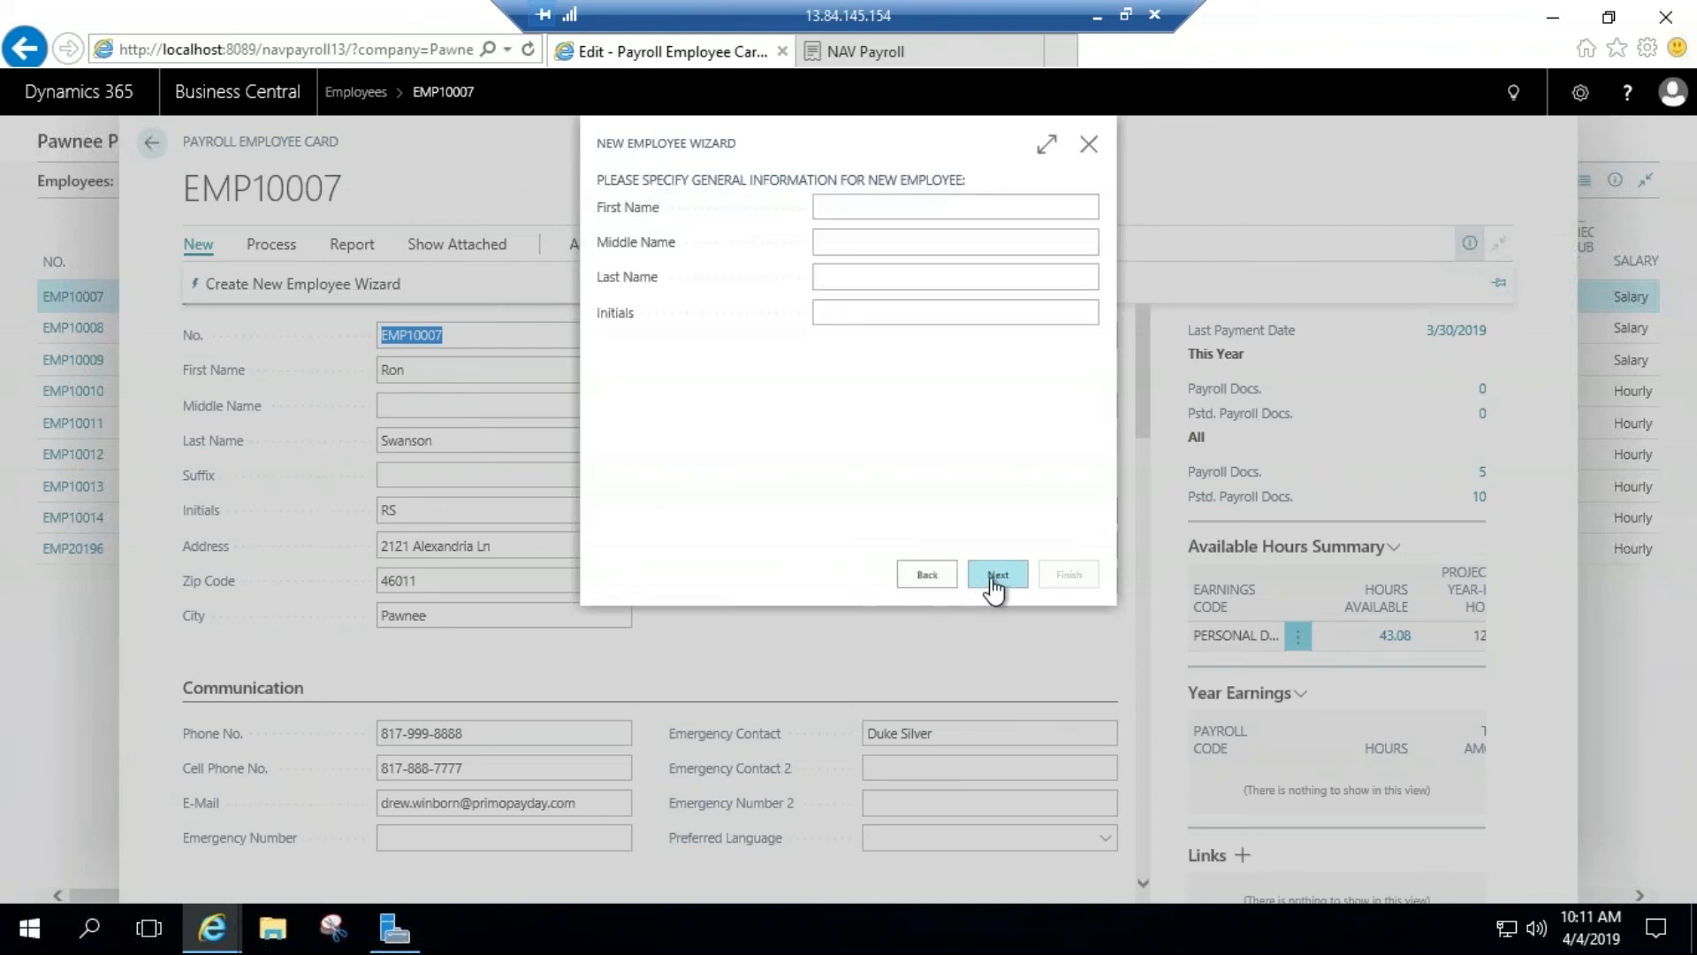
{"action": "left_click", "coordinate": [996, 589]}
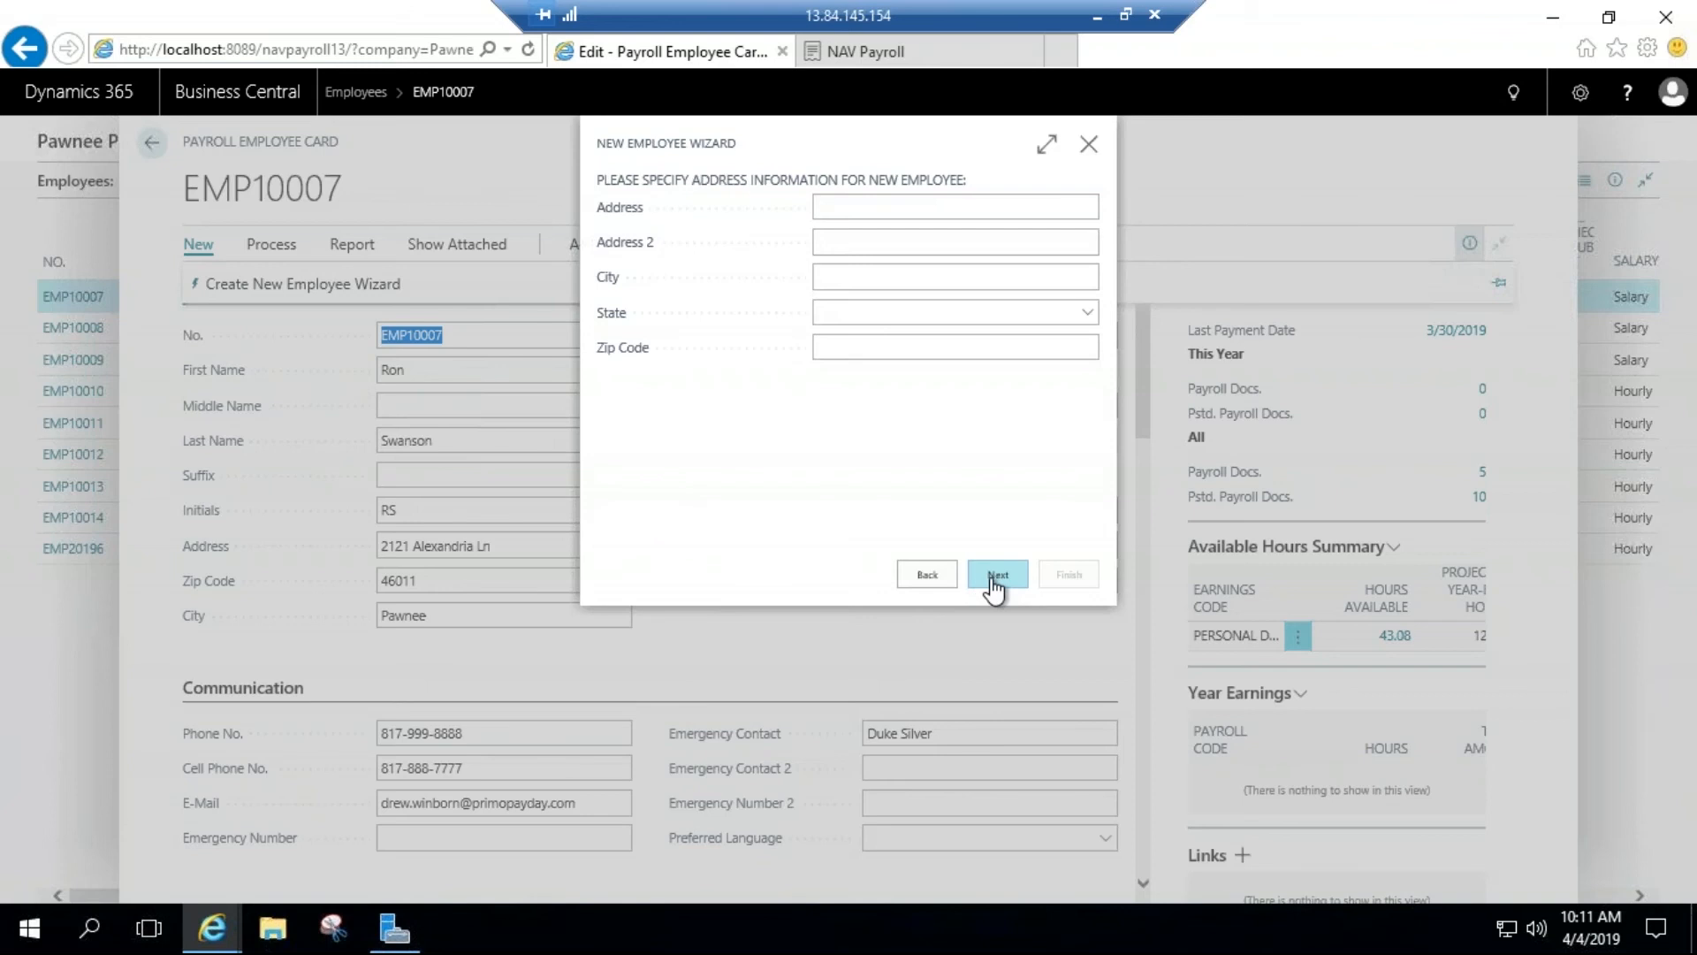
{"action": "left_click", "coordinate": [995, 579]}
{"action": "left_click", "coordinate": [995, 579]}
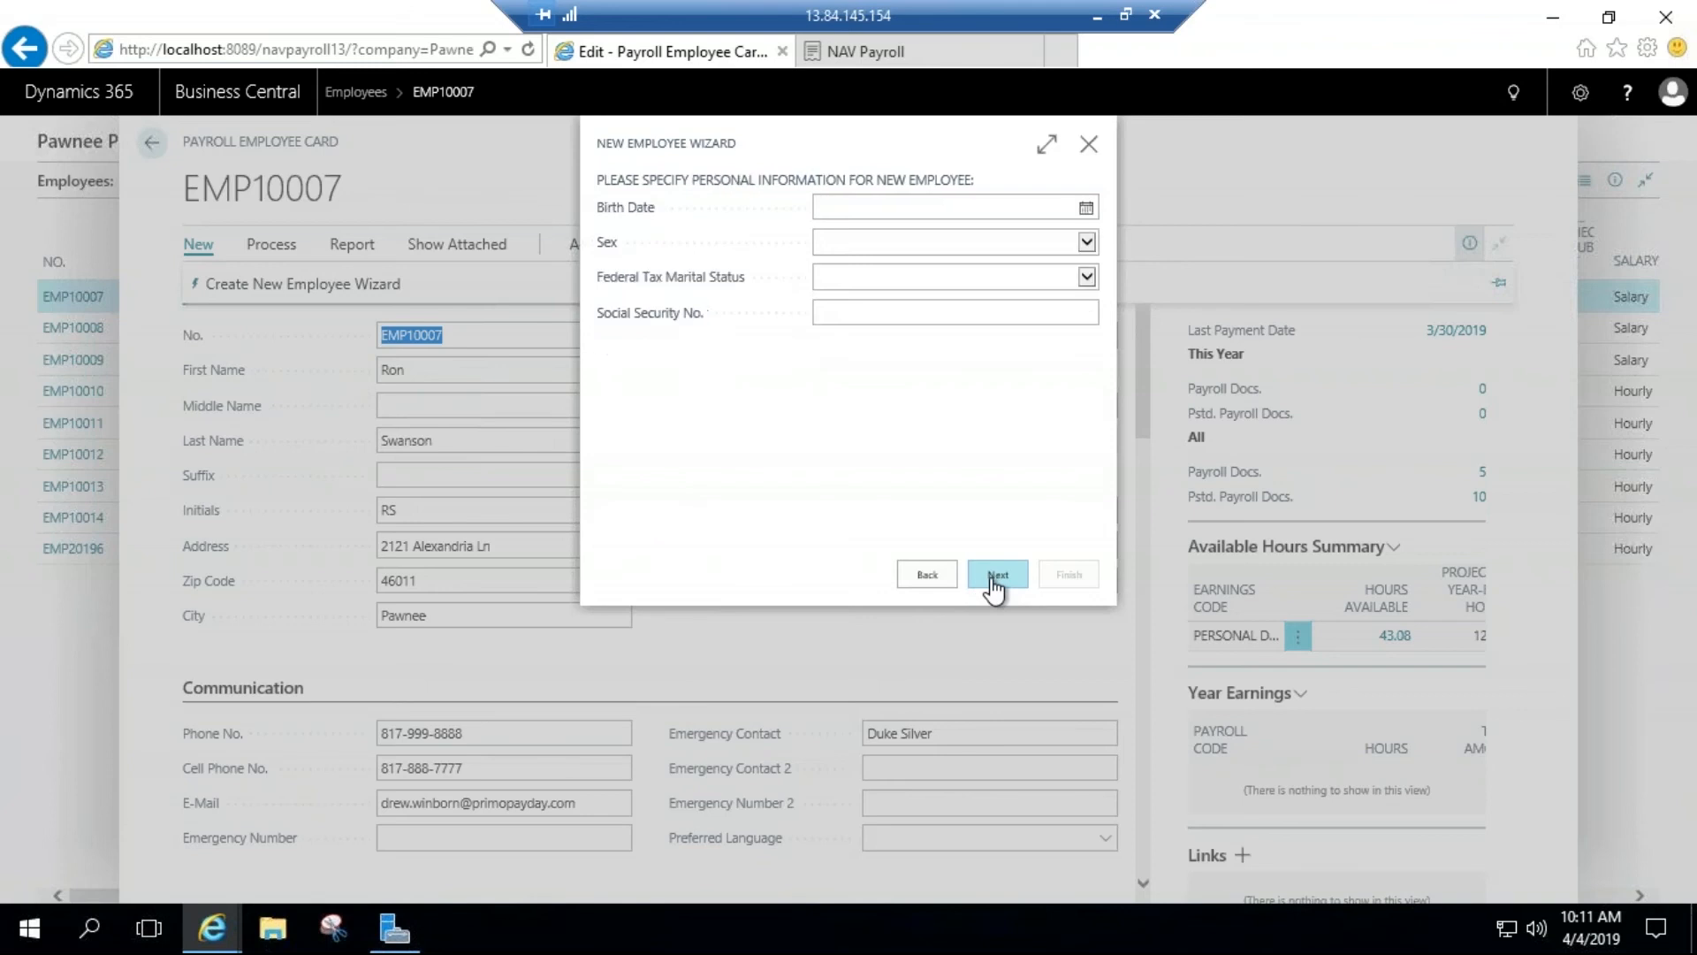
{"action": "left_click", "coordinate": [995, 579]}
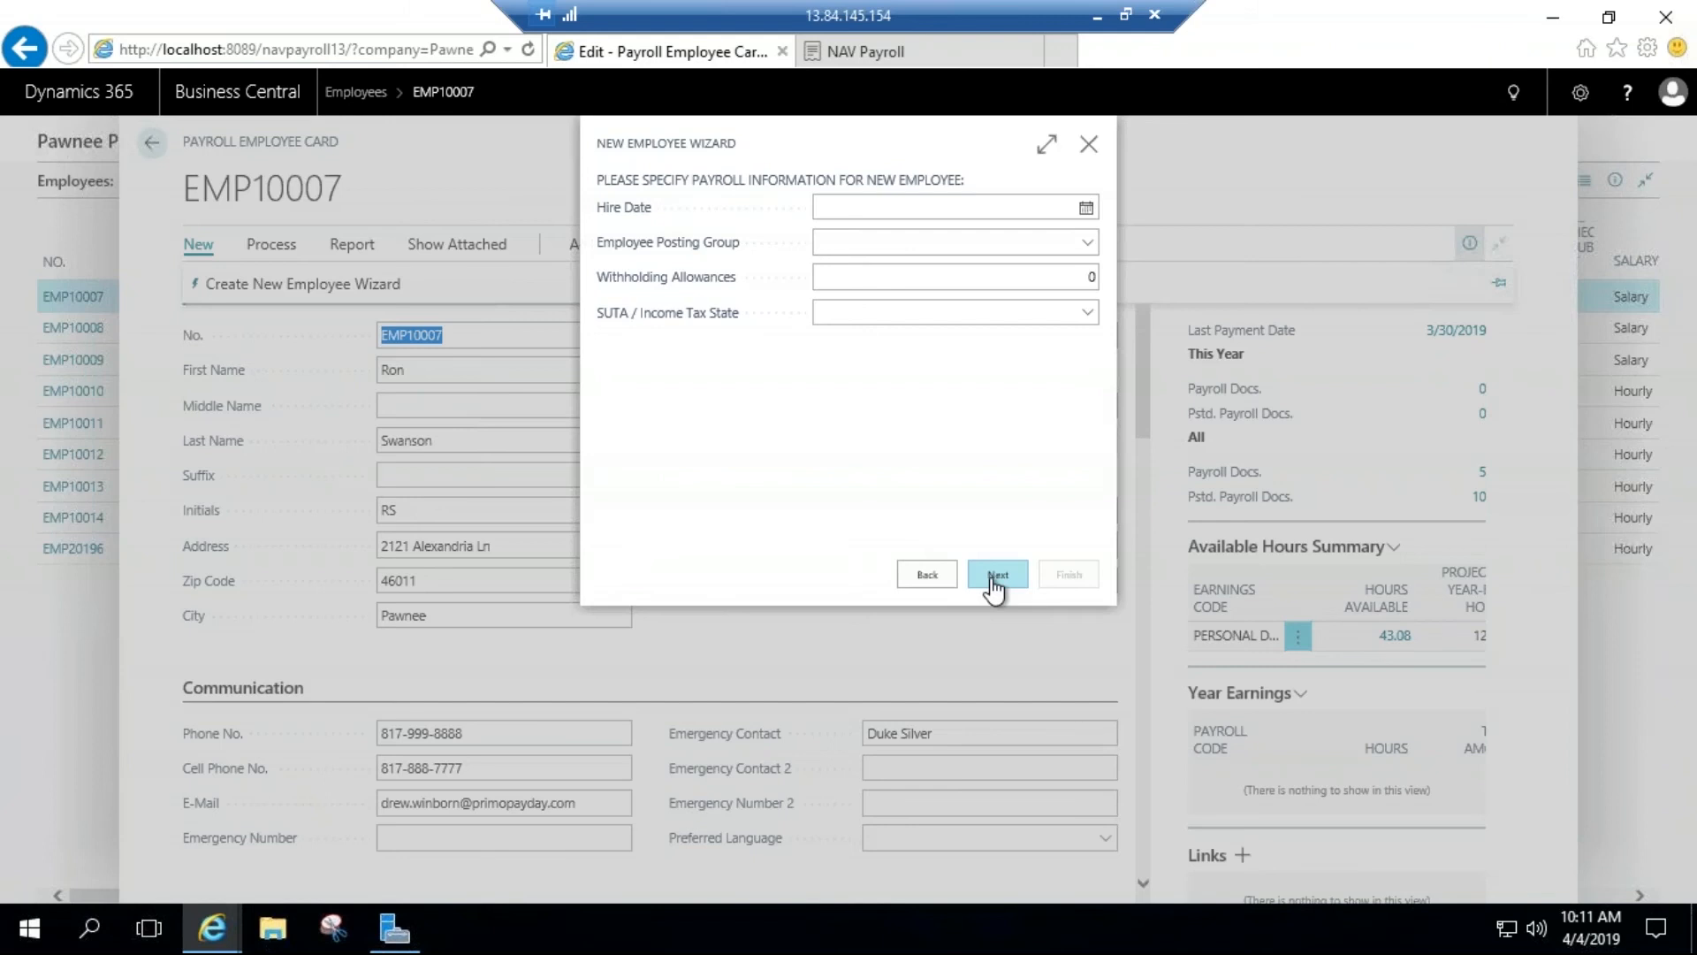
{"action": "left_click", "coordinate": [996, 576]}
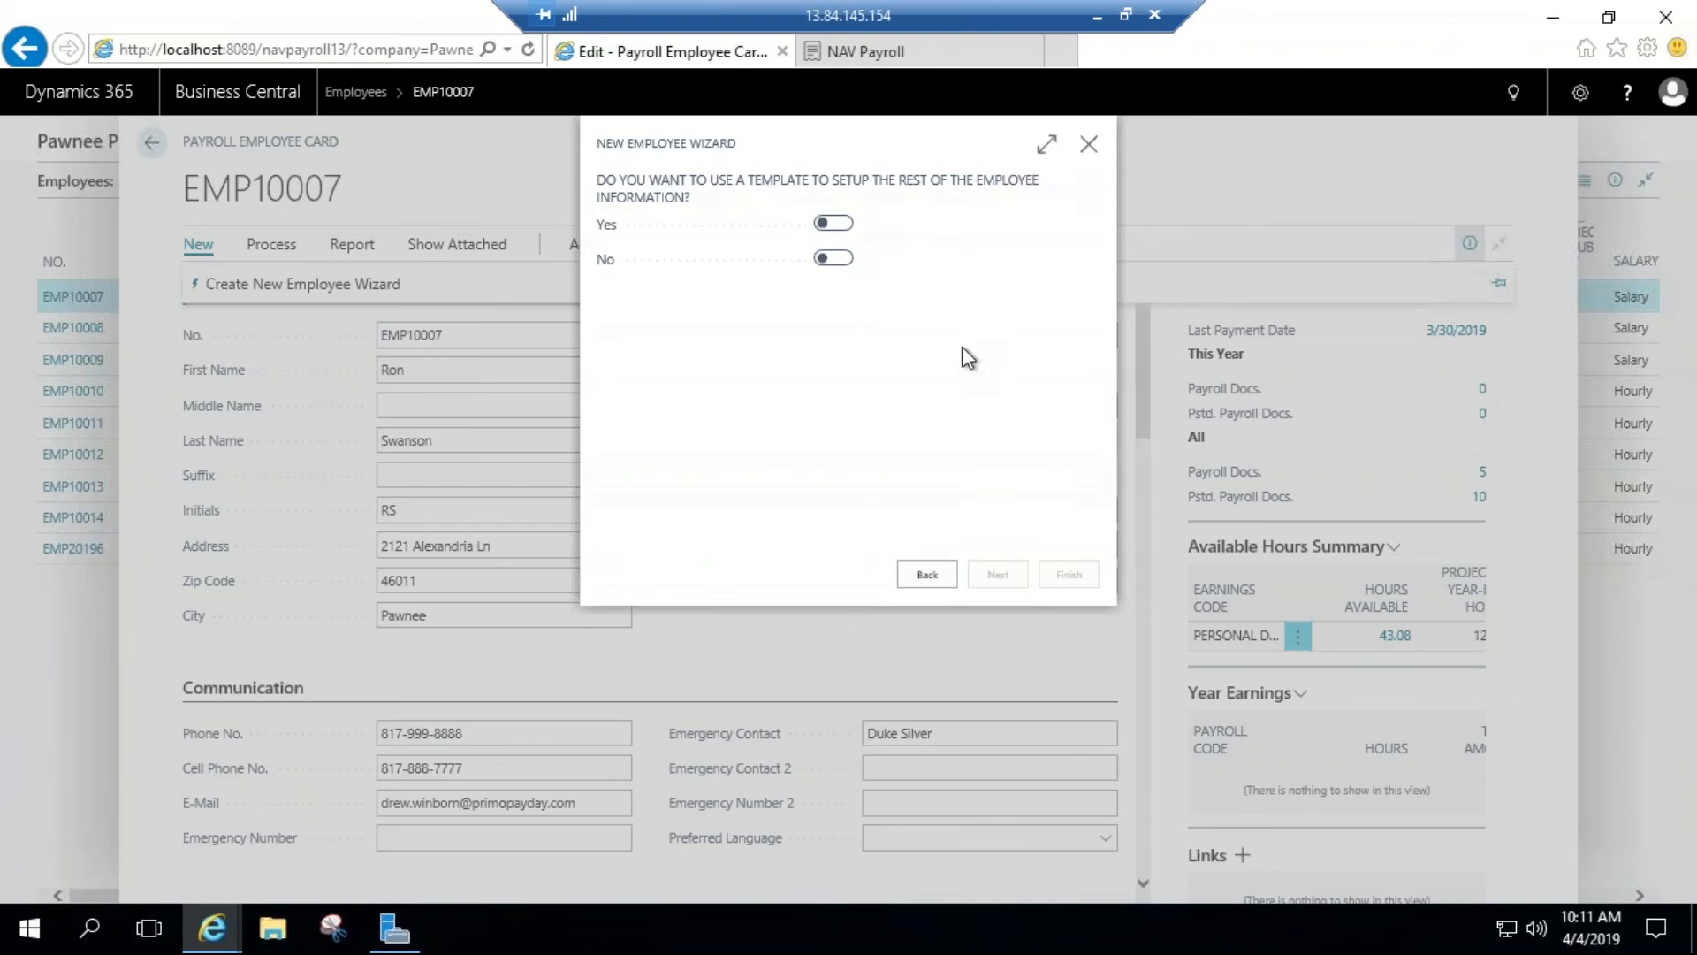
{"action": "key", "text": "Escape"}
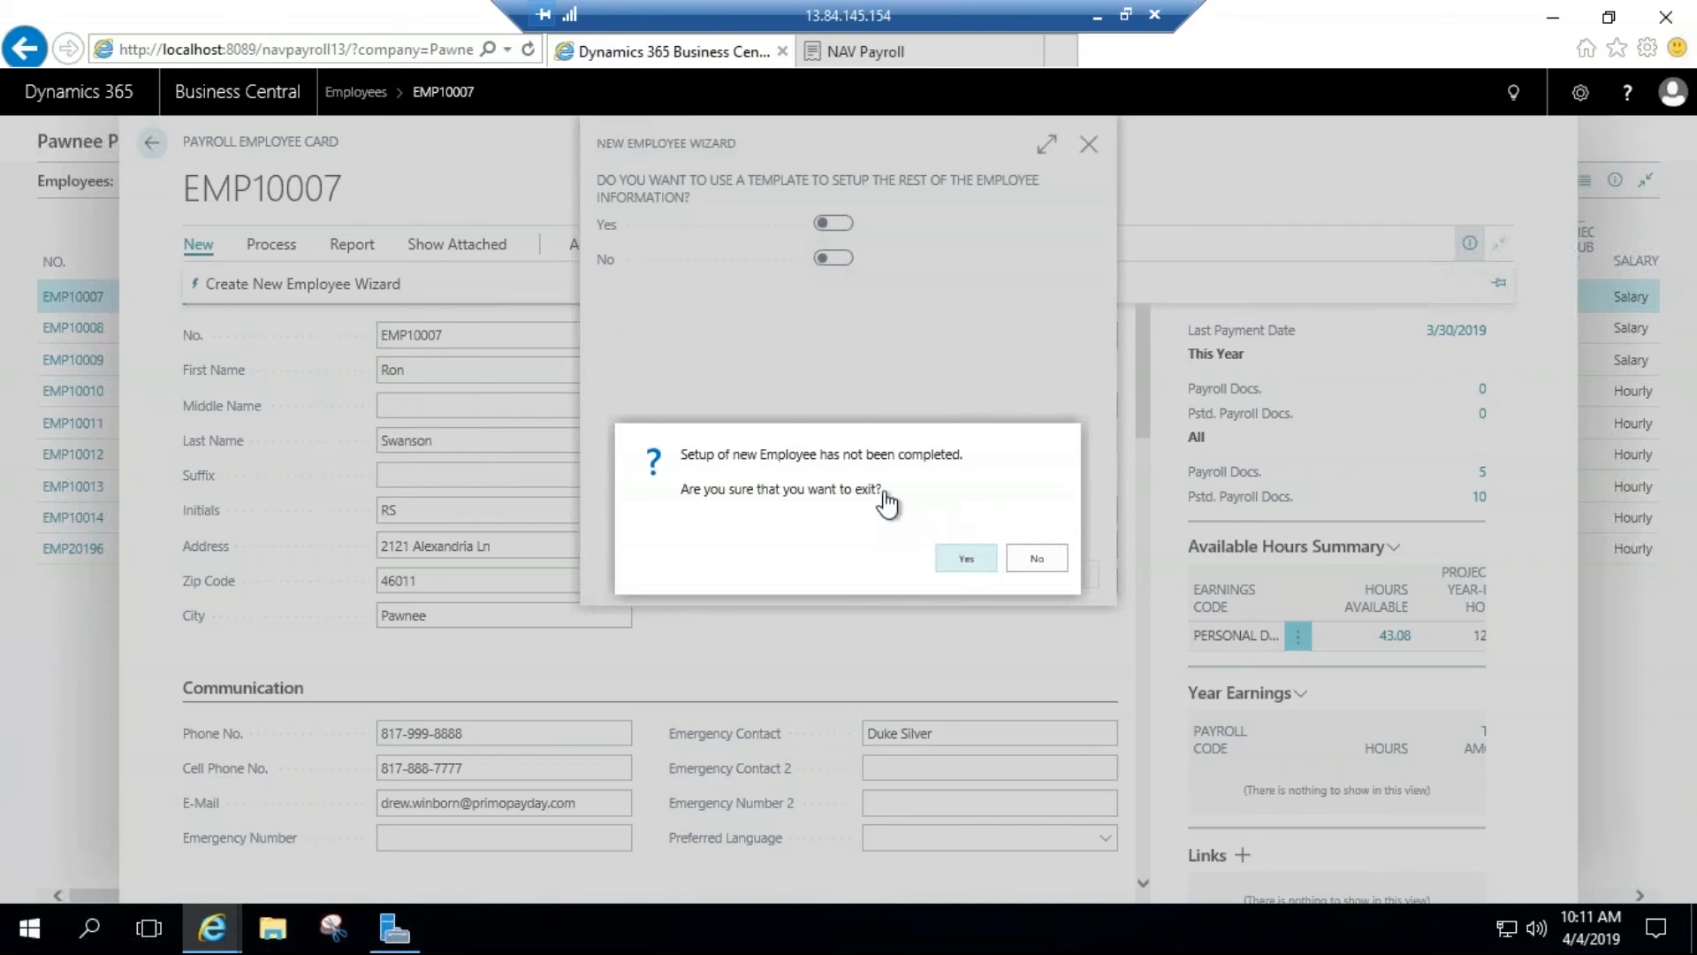
{"action": "key", "text": "Return"}
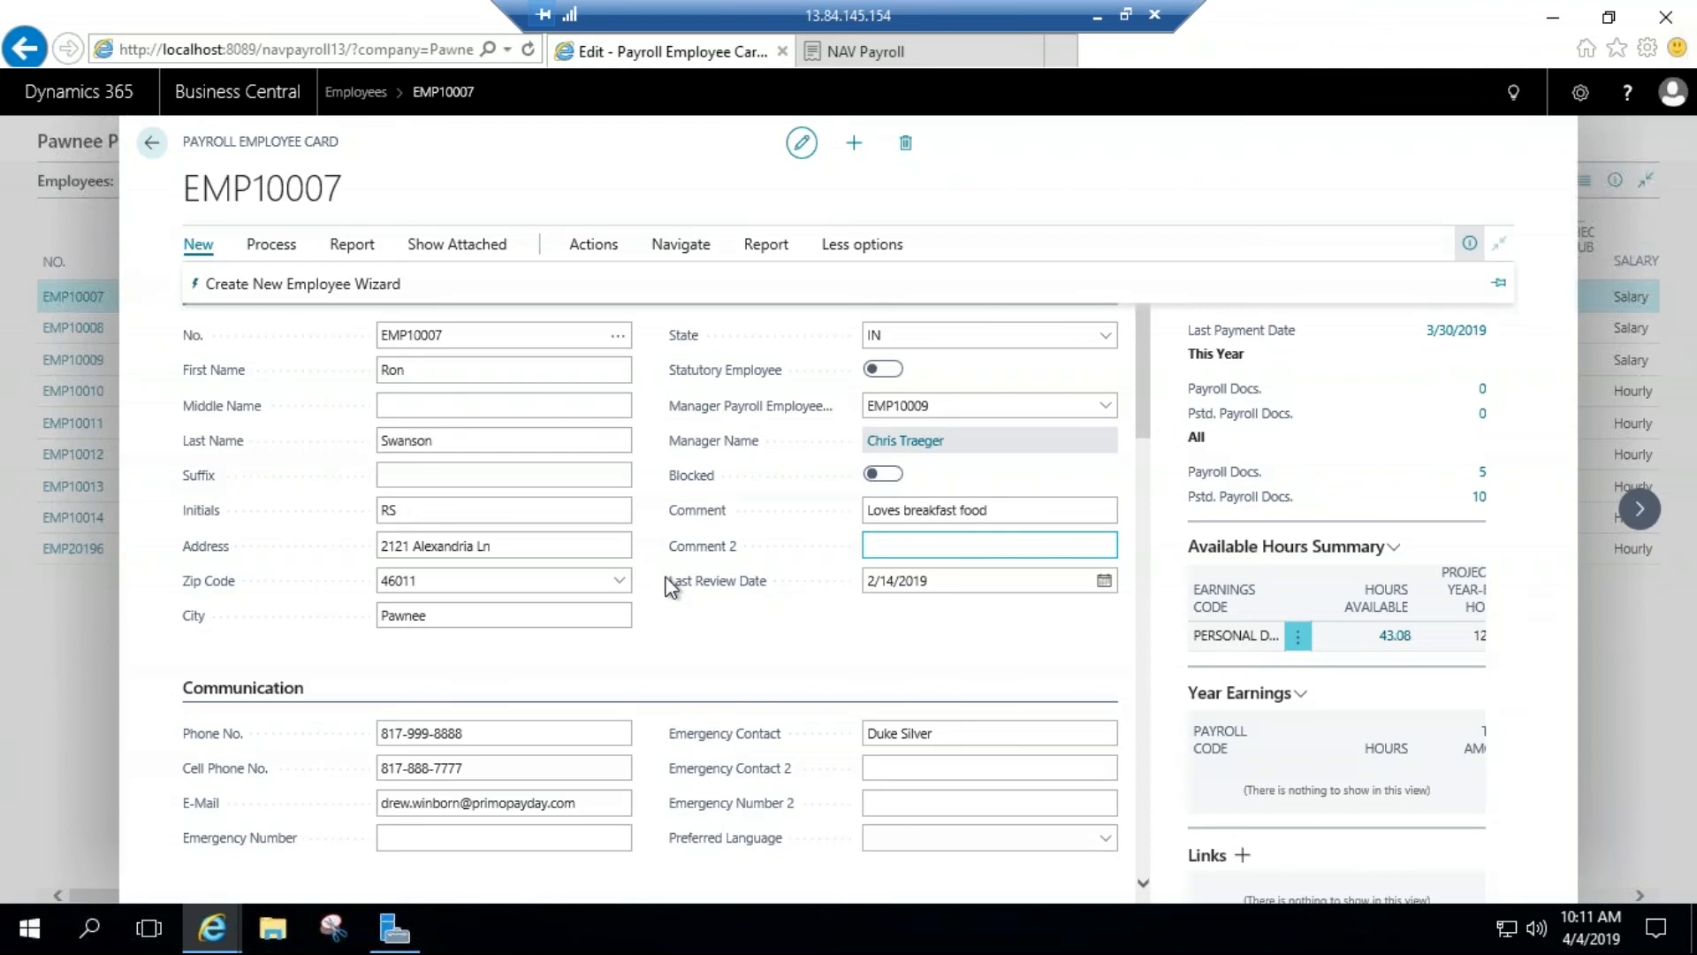
Step: Review the Administration and Position / Union sections of the first employee's payroll card
{"action": "scroll", "coordinate": [665, 583], "scroll_direction": "down", "scroll_amount": 5}
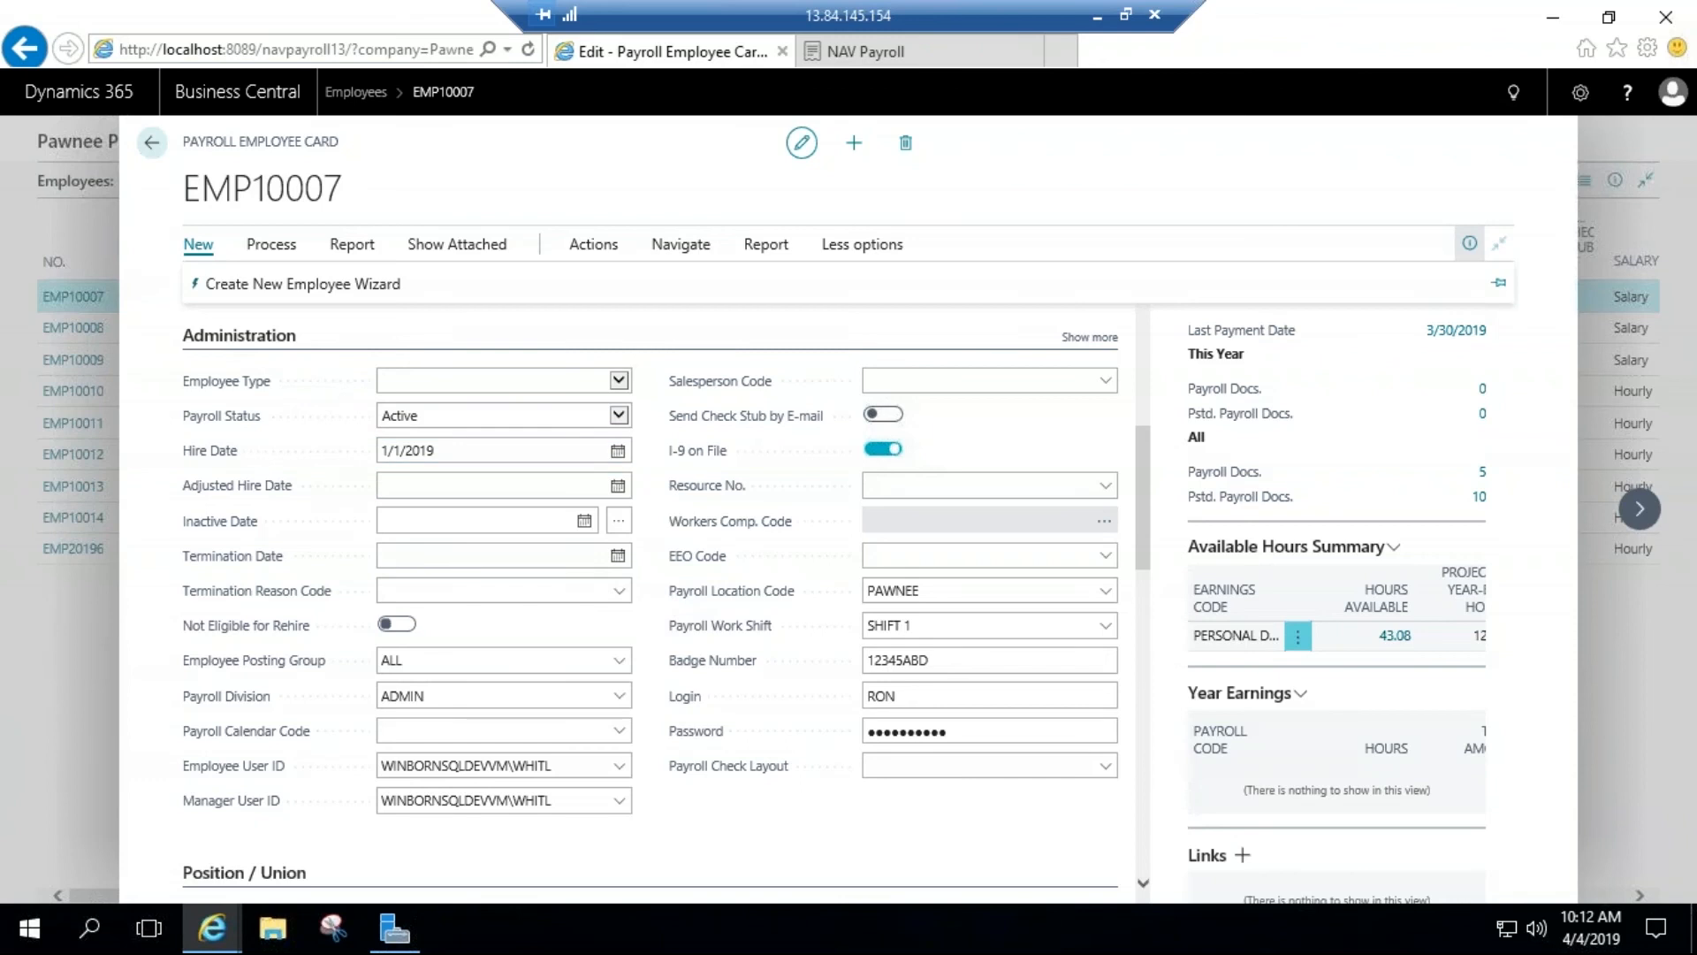
{"action": "left_click", "coordinate": [462, 520]}
{"action": "scroll", "coordinate": [485, 571], "scroll_direction": "down", "scroll_amount": 2}
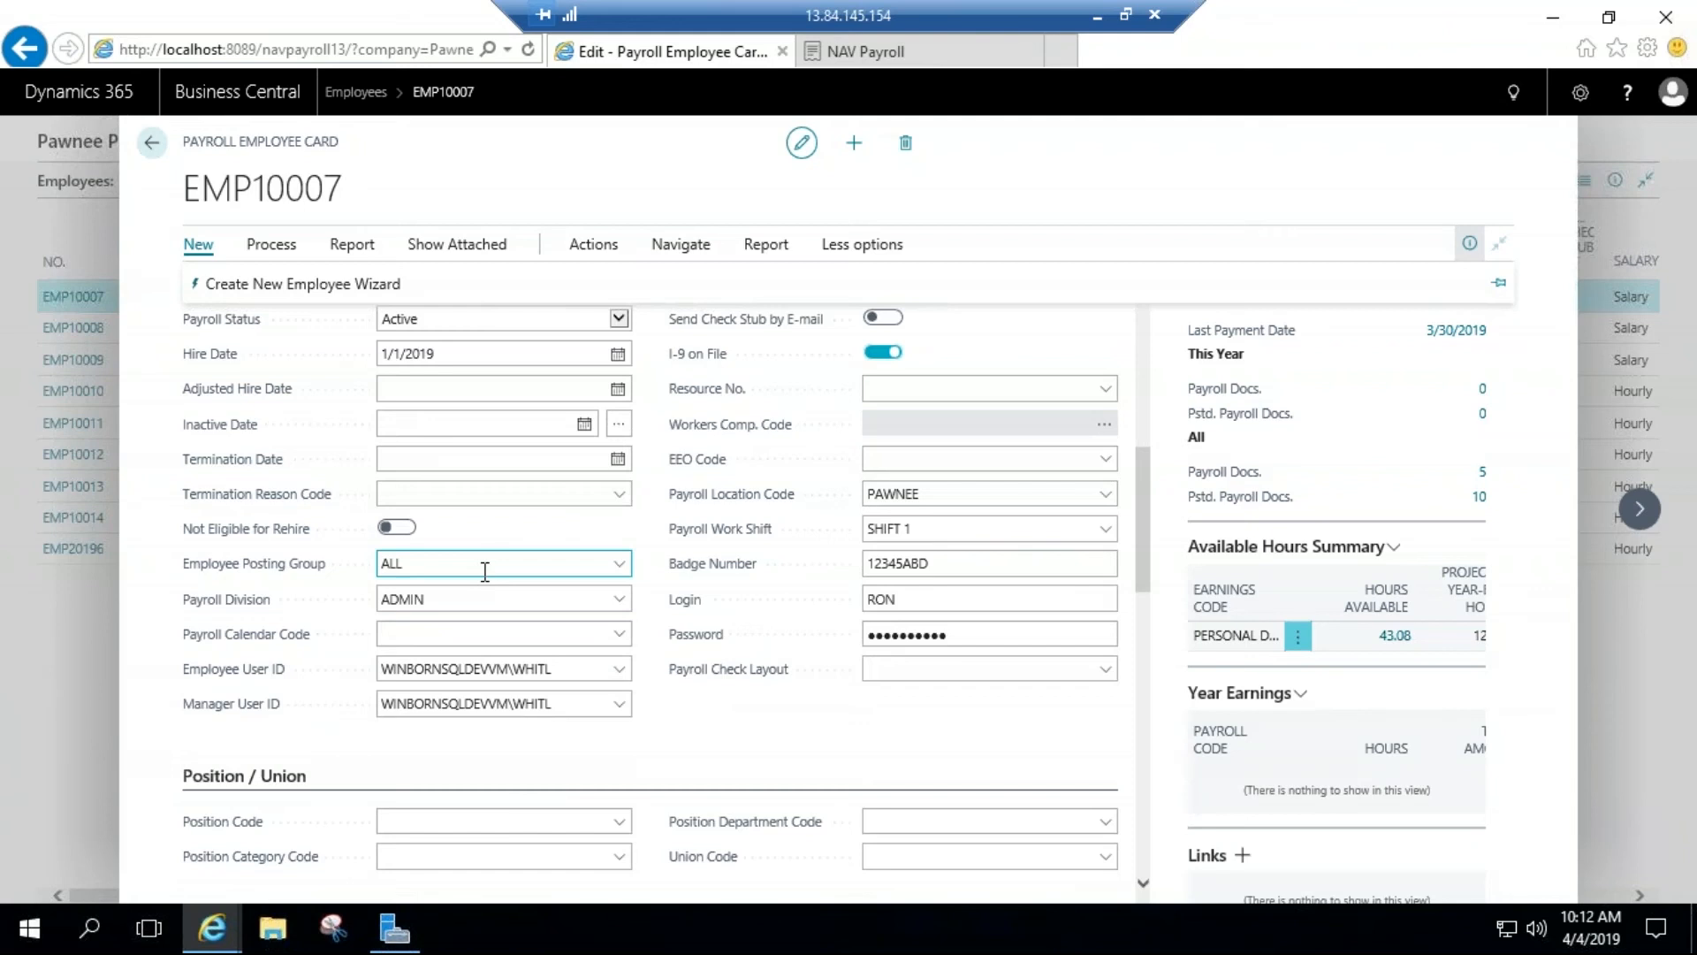
{"action": "scroll", "coordinate": [485, 571], "scroll_direction": "down", "scroll_amount": 2}
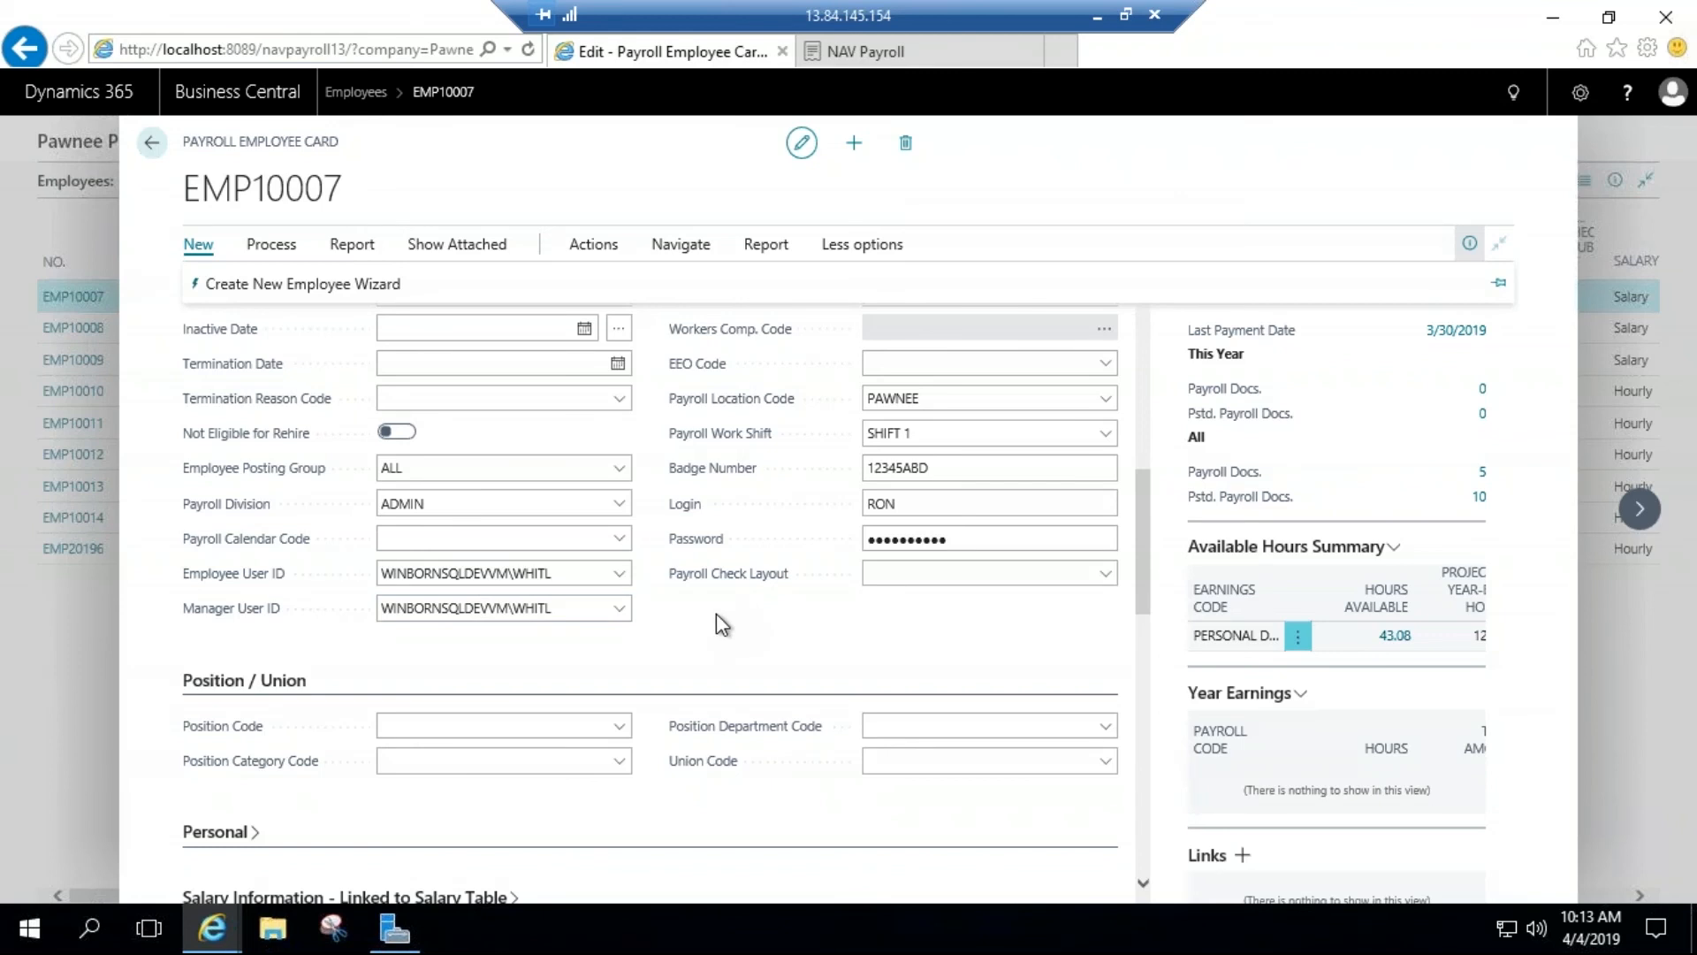
{"action": "scroll", "coordinate": [669, 612], "scroll_direction": "down", "scroll_amount": 1}
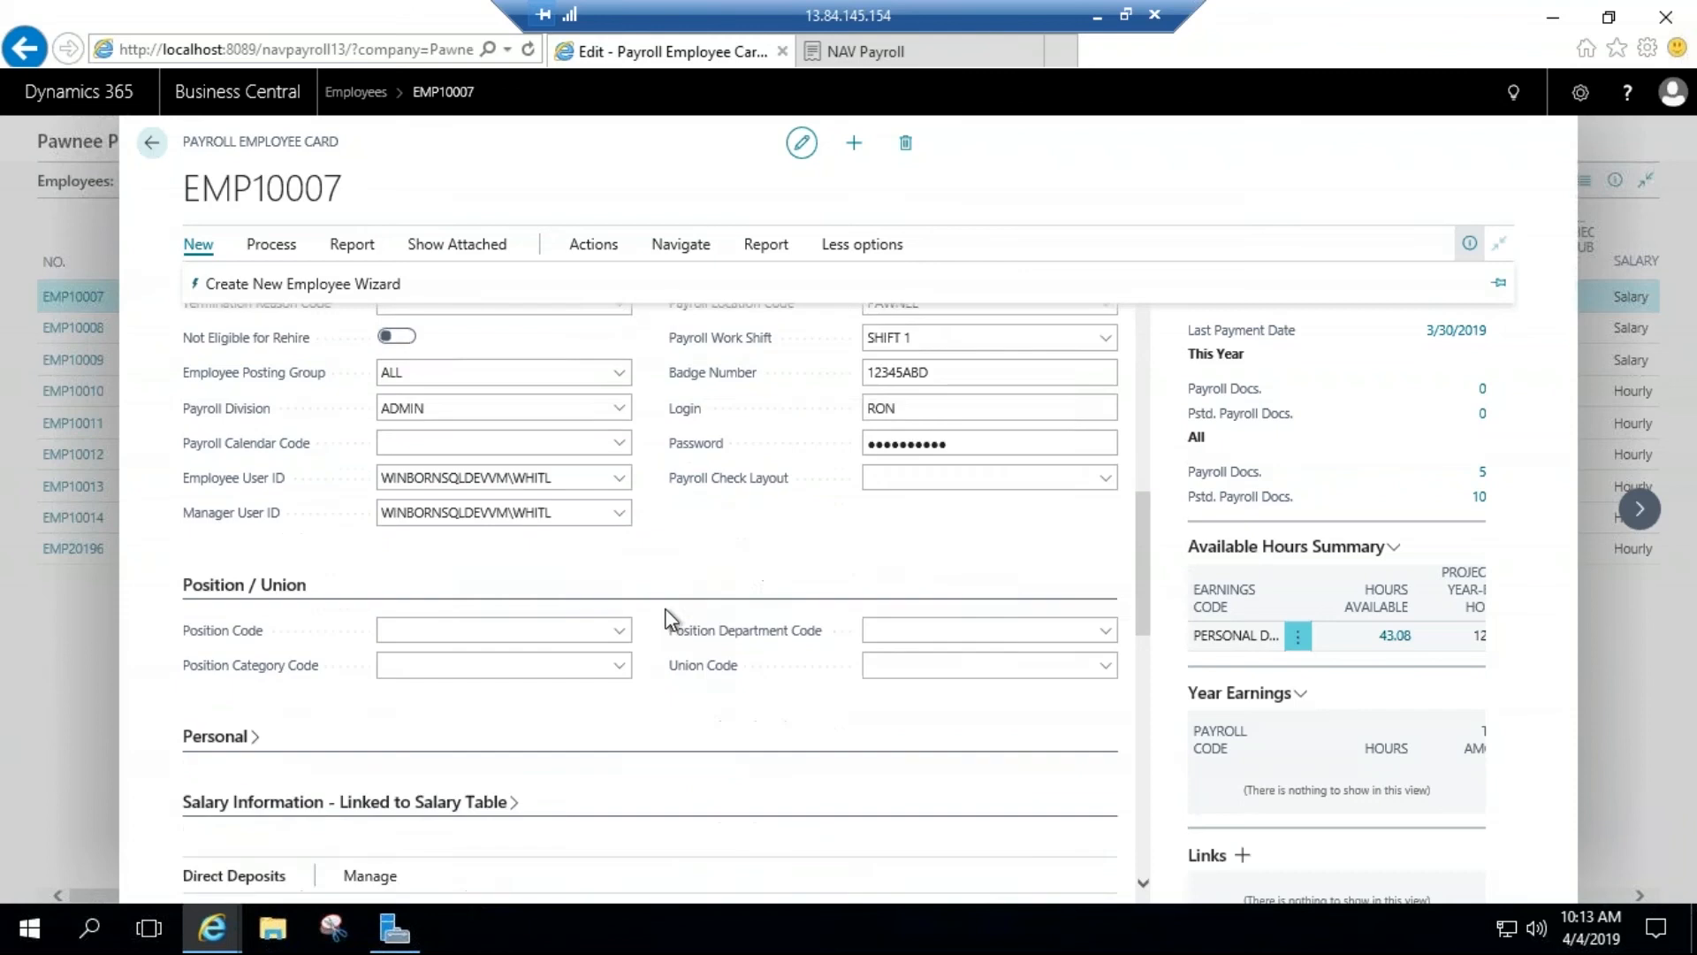
{"action": "scroll", "coordinate": [670, 611], "scroll_direction": "down", "scroll_amount": 1}
{"action": "left_click", "coordinate": [496, 536]}
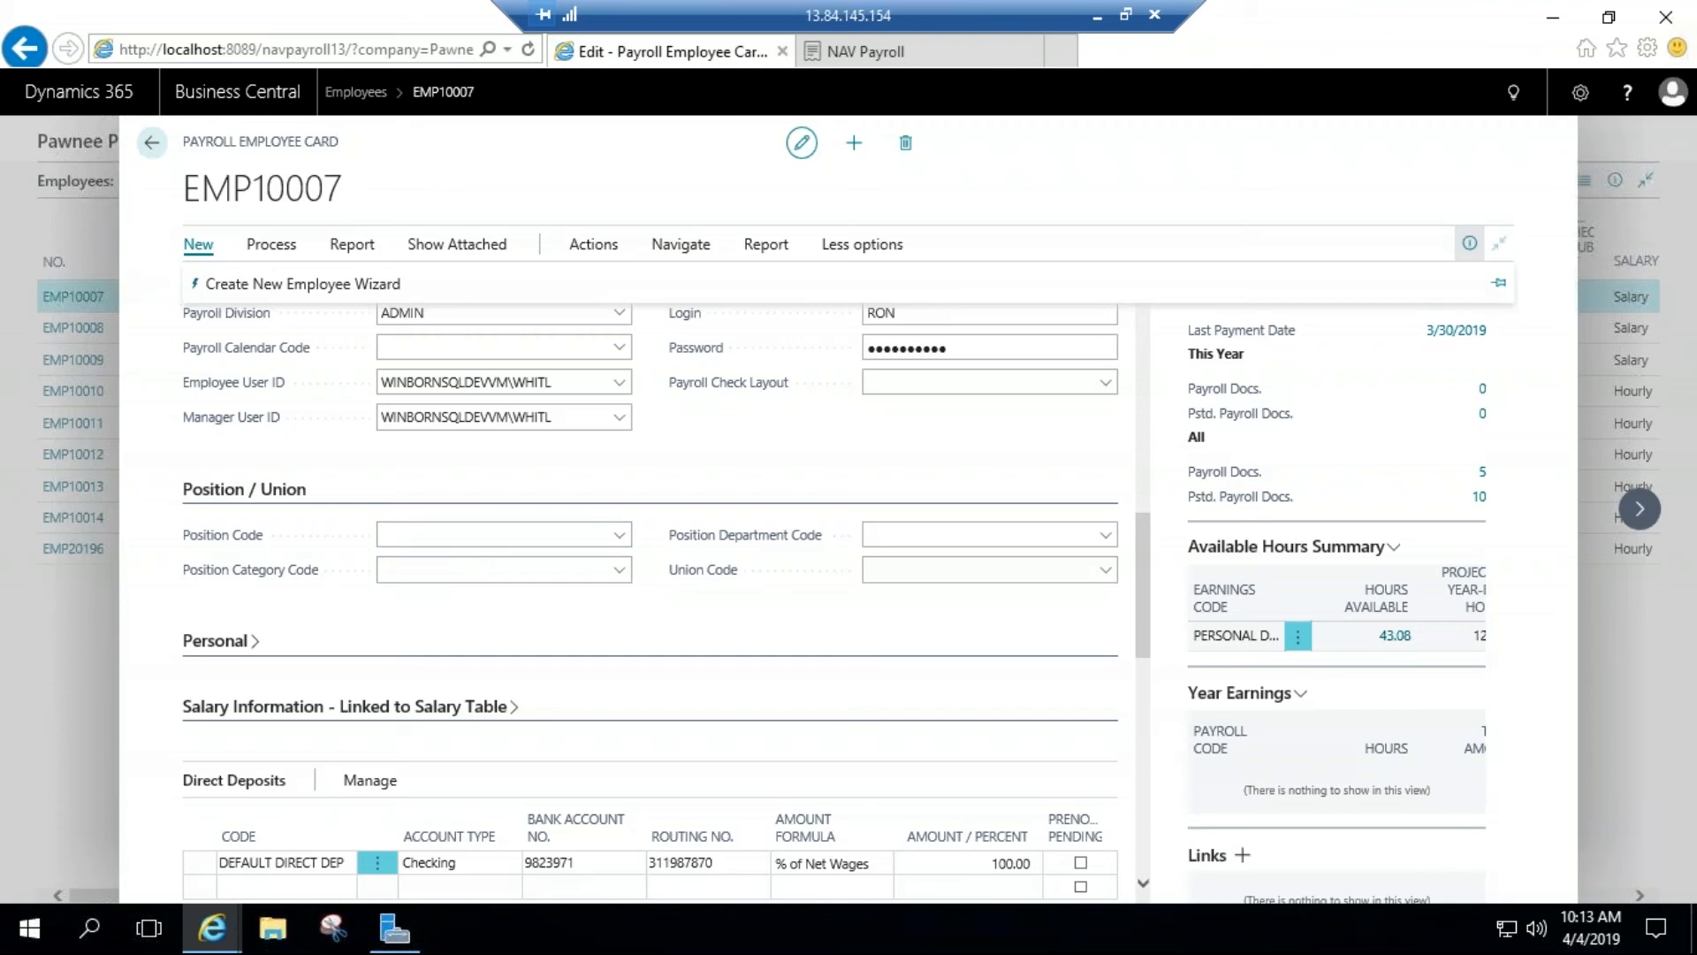
Step: Review the direct deposits, federal withholding and state tax information on the employee's payroll card
{"action": "scroll", "coordinate": [495, 569], "scroll_direction": "down", "scroll_amount": 4}
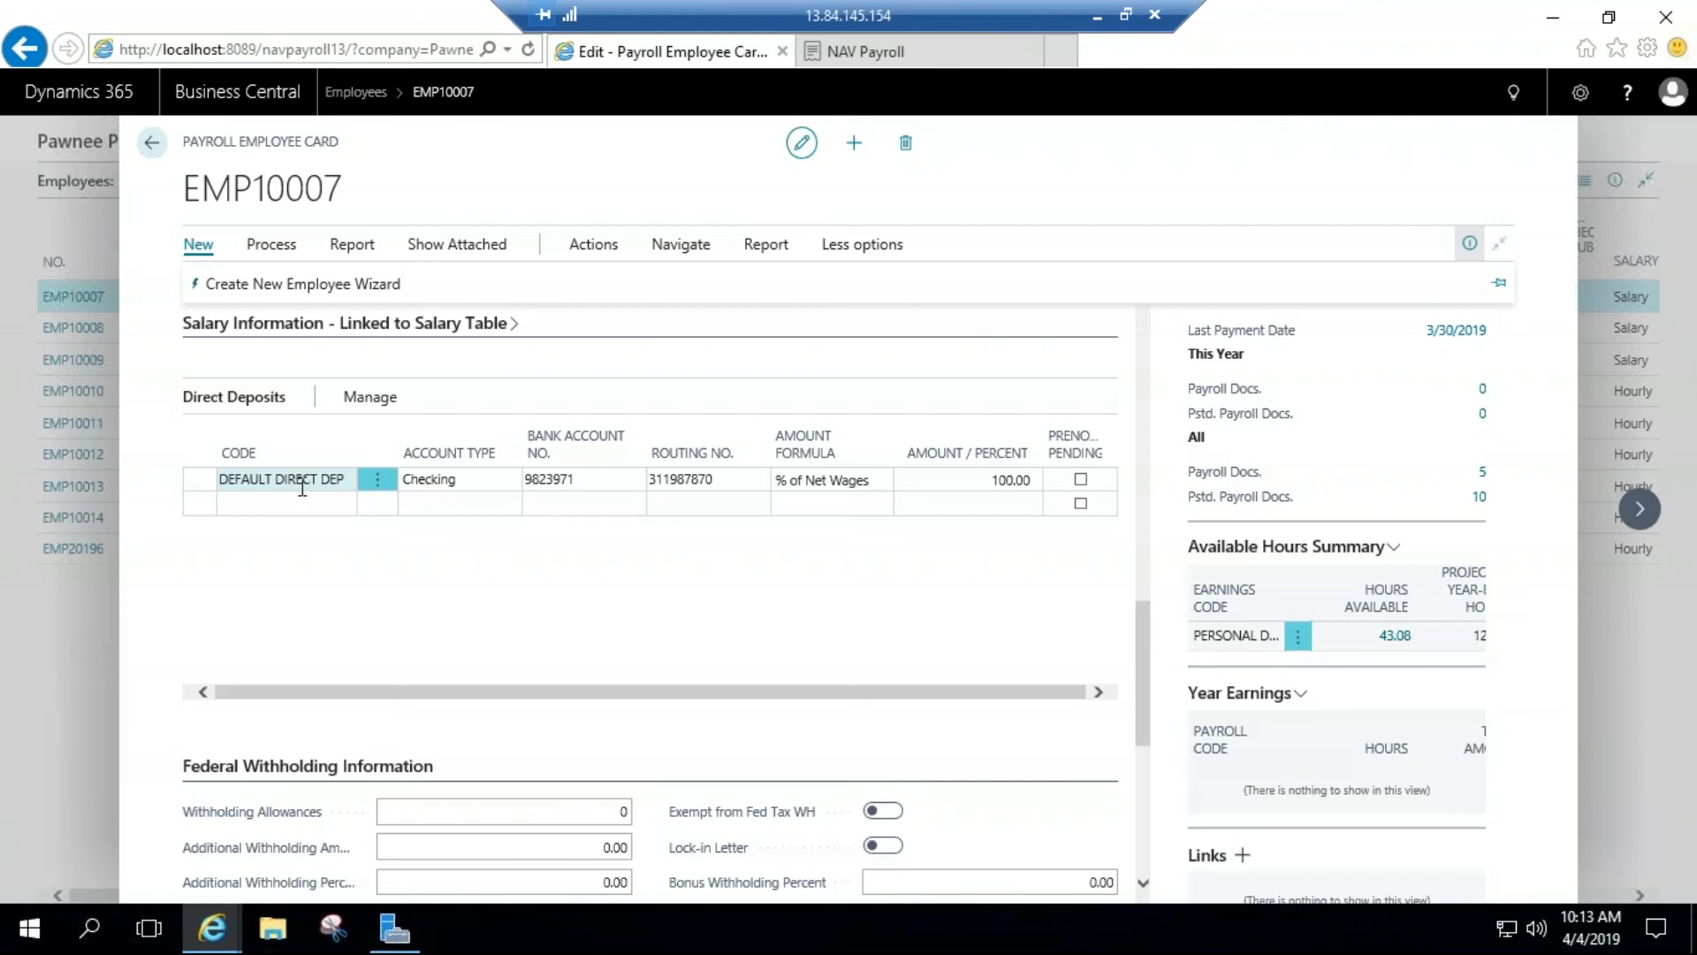
{"action": "scroll", "coordinate": [353, 527], "scroll_direction": "down", "scroll_amount": 5}
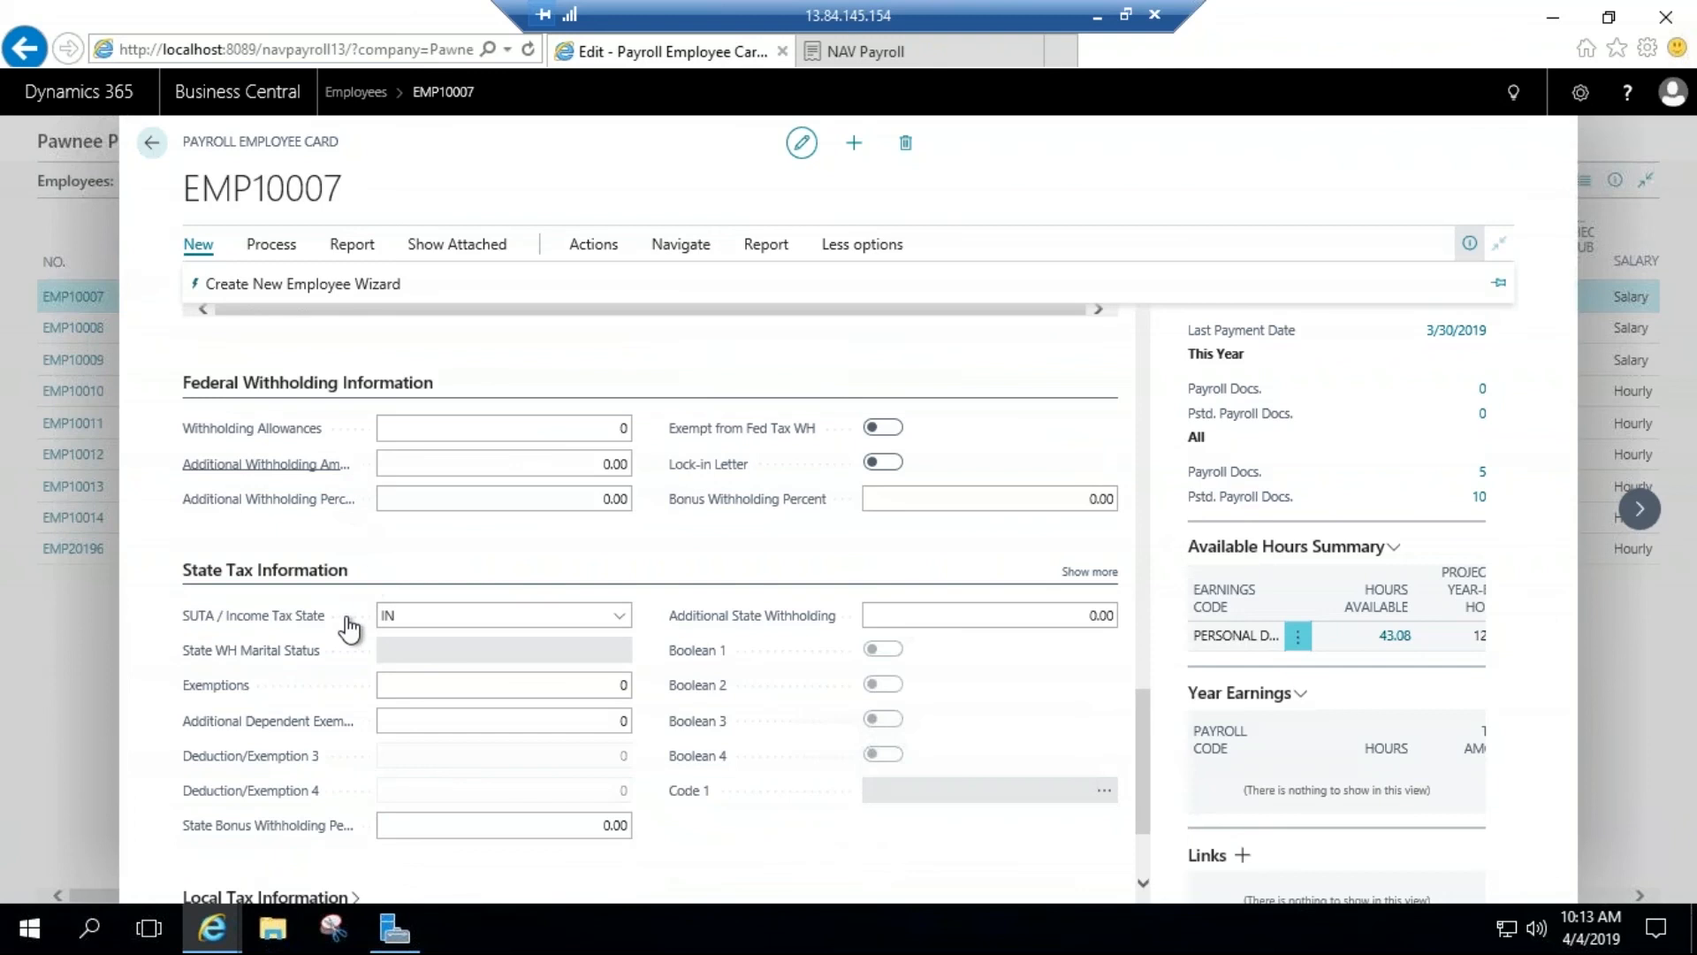
{"action": "scroll", "coordinate": [367, 663], "scroll_direction": "down", "scroll_amount": 2}
{"action": "scroll", "coordinate": [369, 626], "scroll_direction": "up", "scroll_amount": 1}
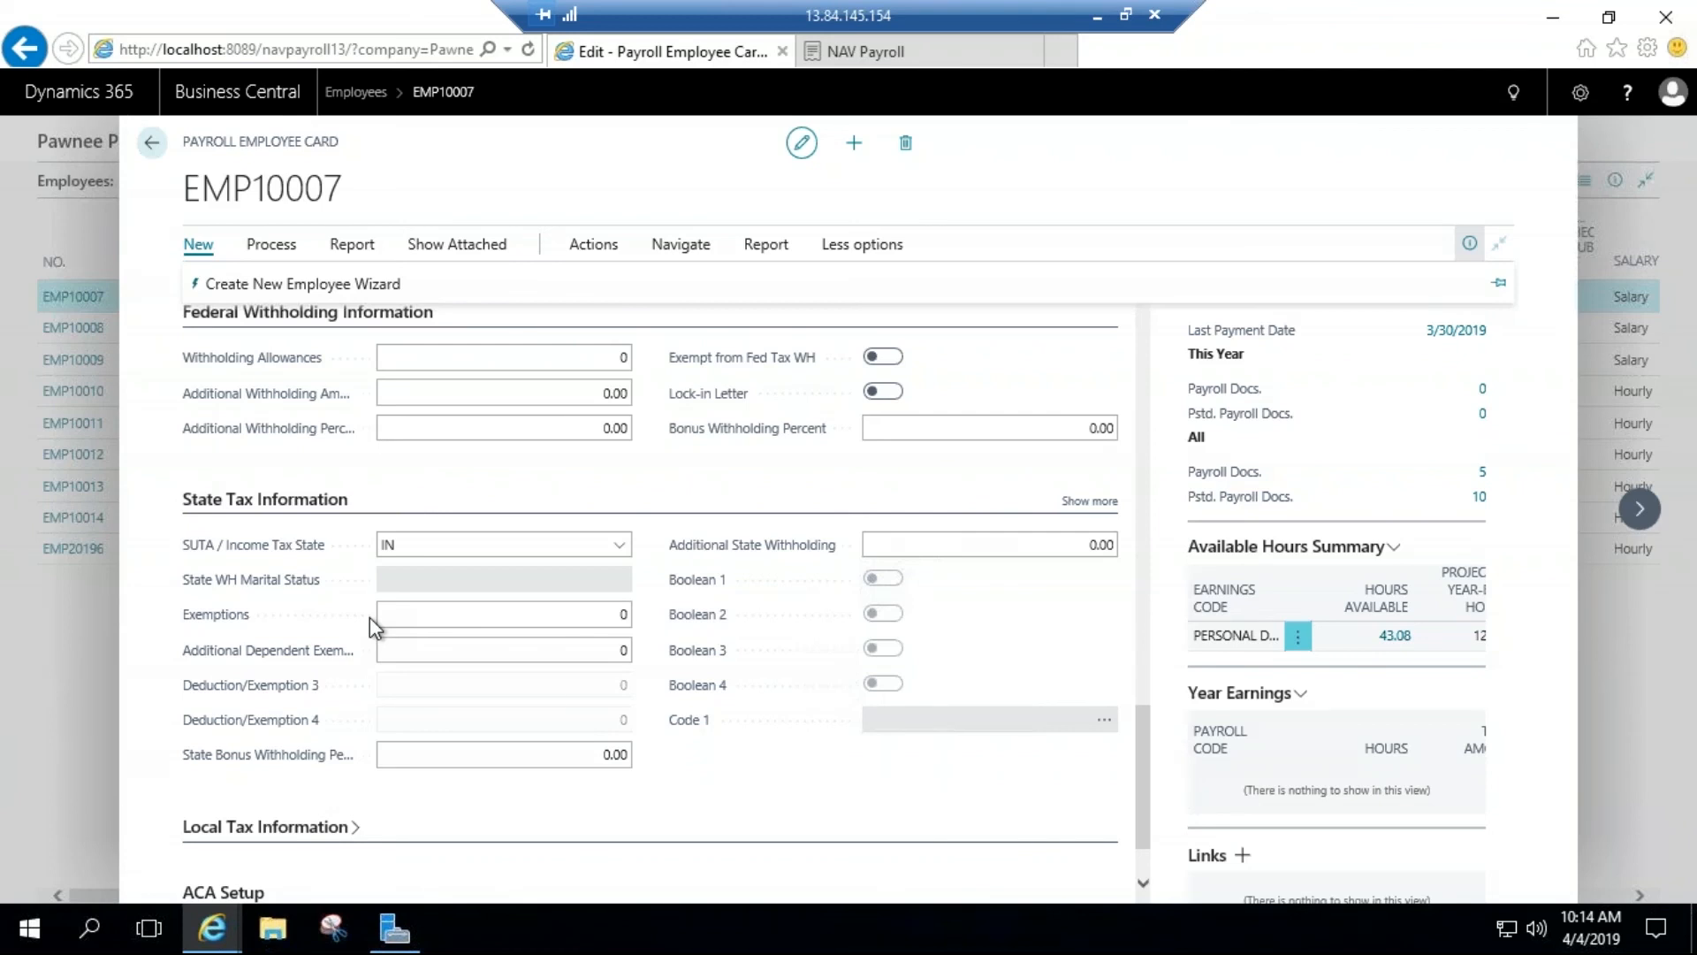
Step: Examine the Local Tax Information and ACA Setup sections of the employee's payroll card
{"action": "scroll", "coordinate": [568, 708], "scroll_direction": "down", "scroll_amount": 1}
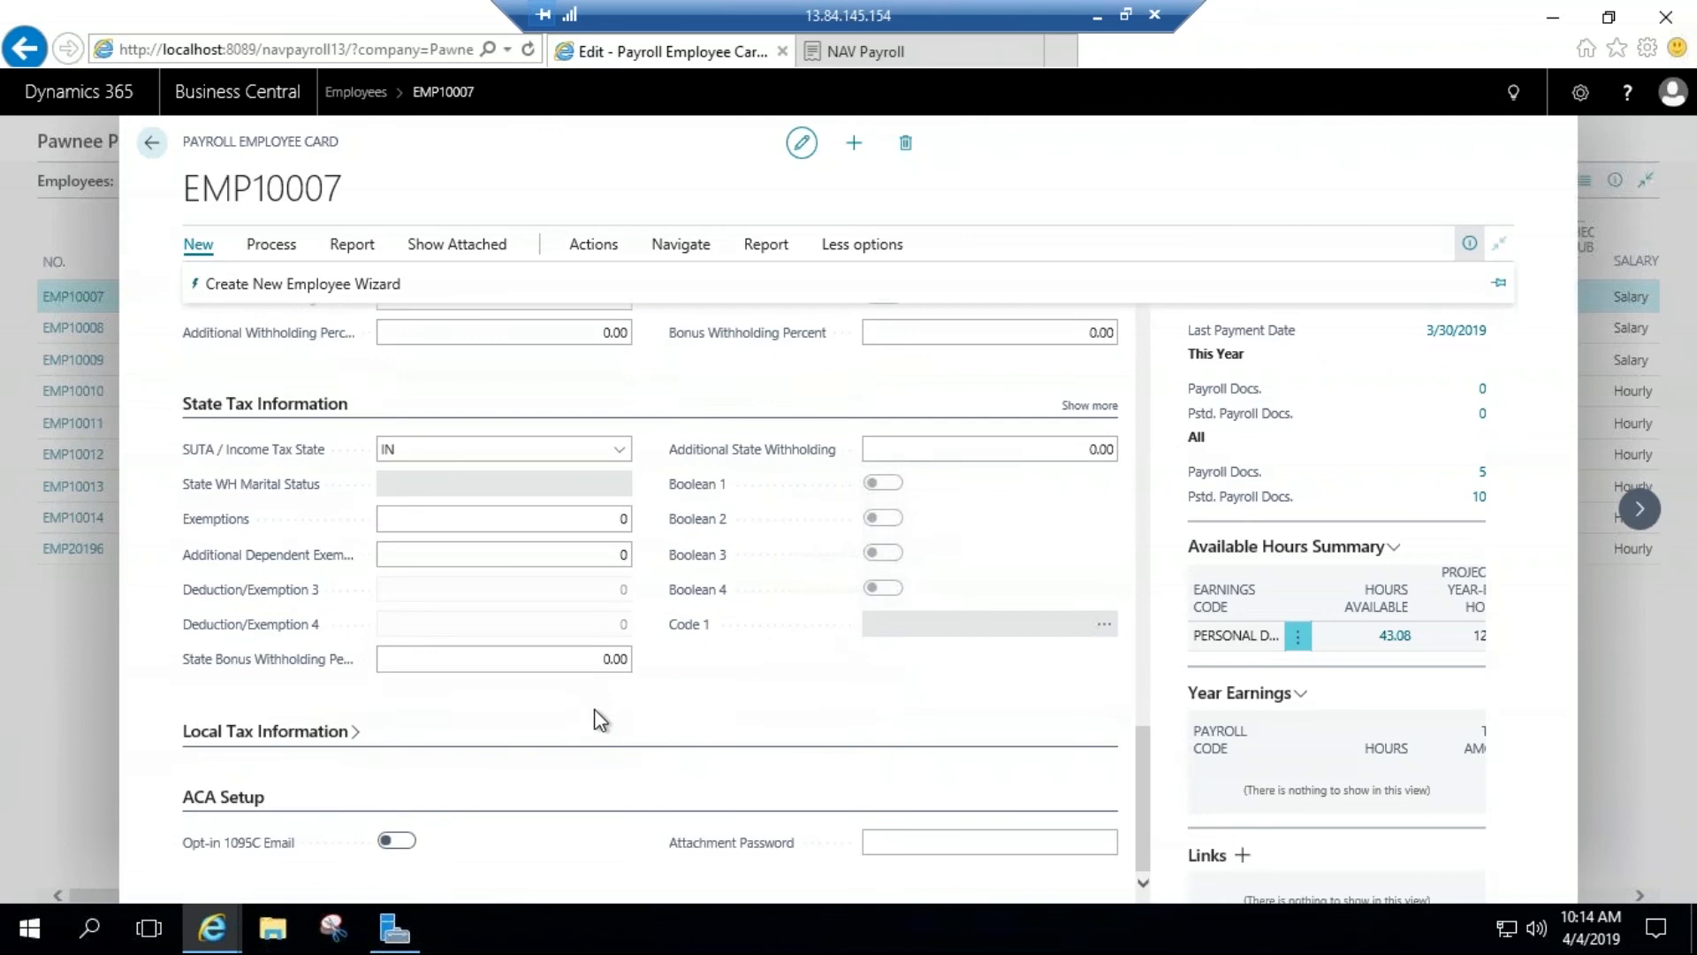
{"action": "left_click", "coordinate": [283, 740]}
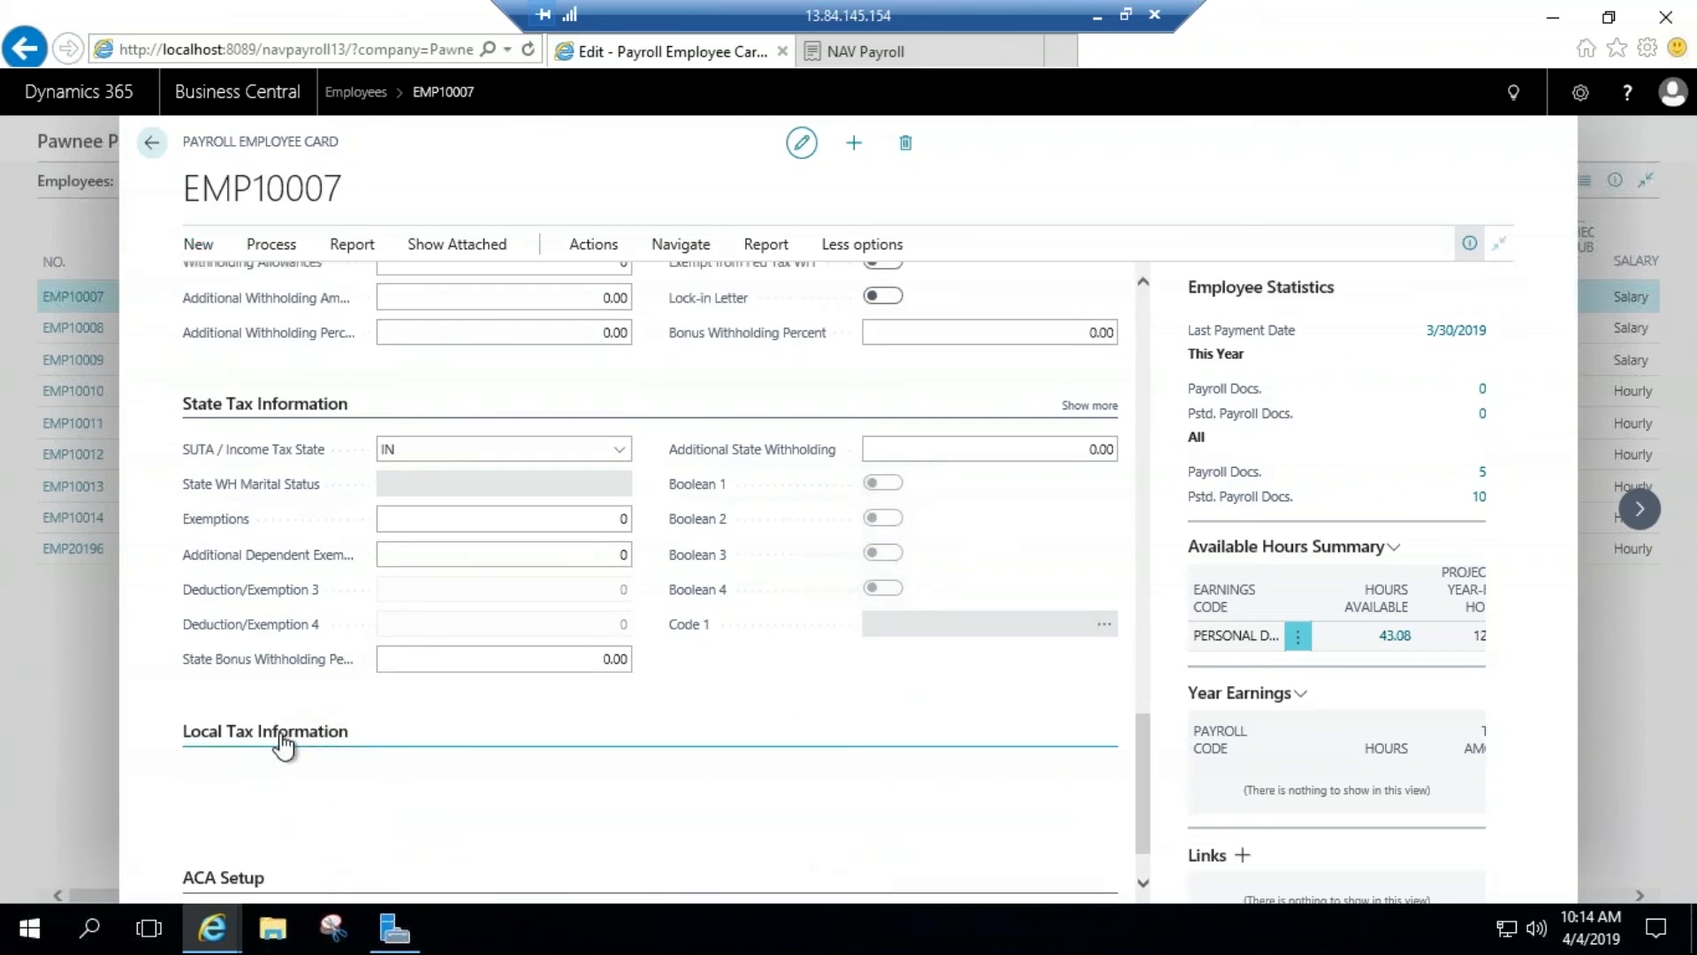
{"action": "left_click", "coordinate": [283, 742]}
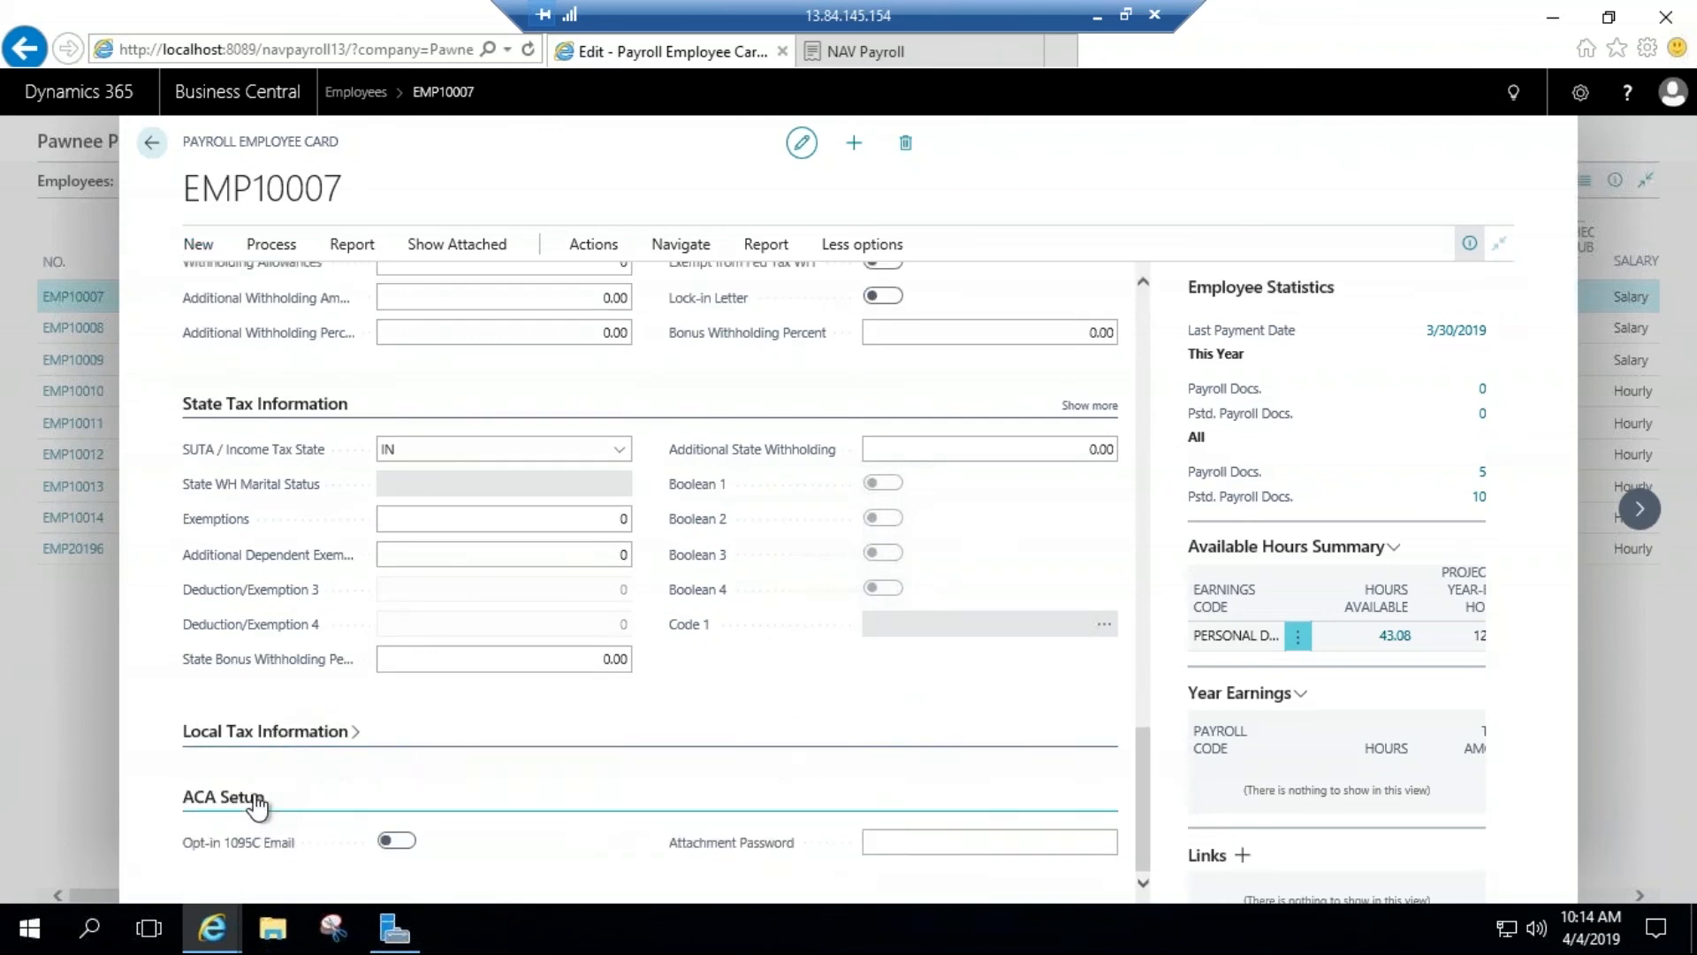
Step: Review the employee's salary records, including the salary card starting 2/3/2019, and return to the payroll employee card
{"action": "scroll", "coordinate": [351, 743], "scroll_direction": "up", "scroll_amount": 10}
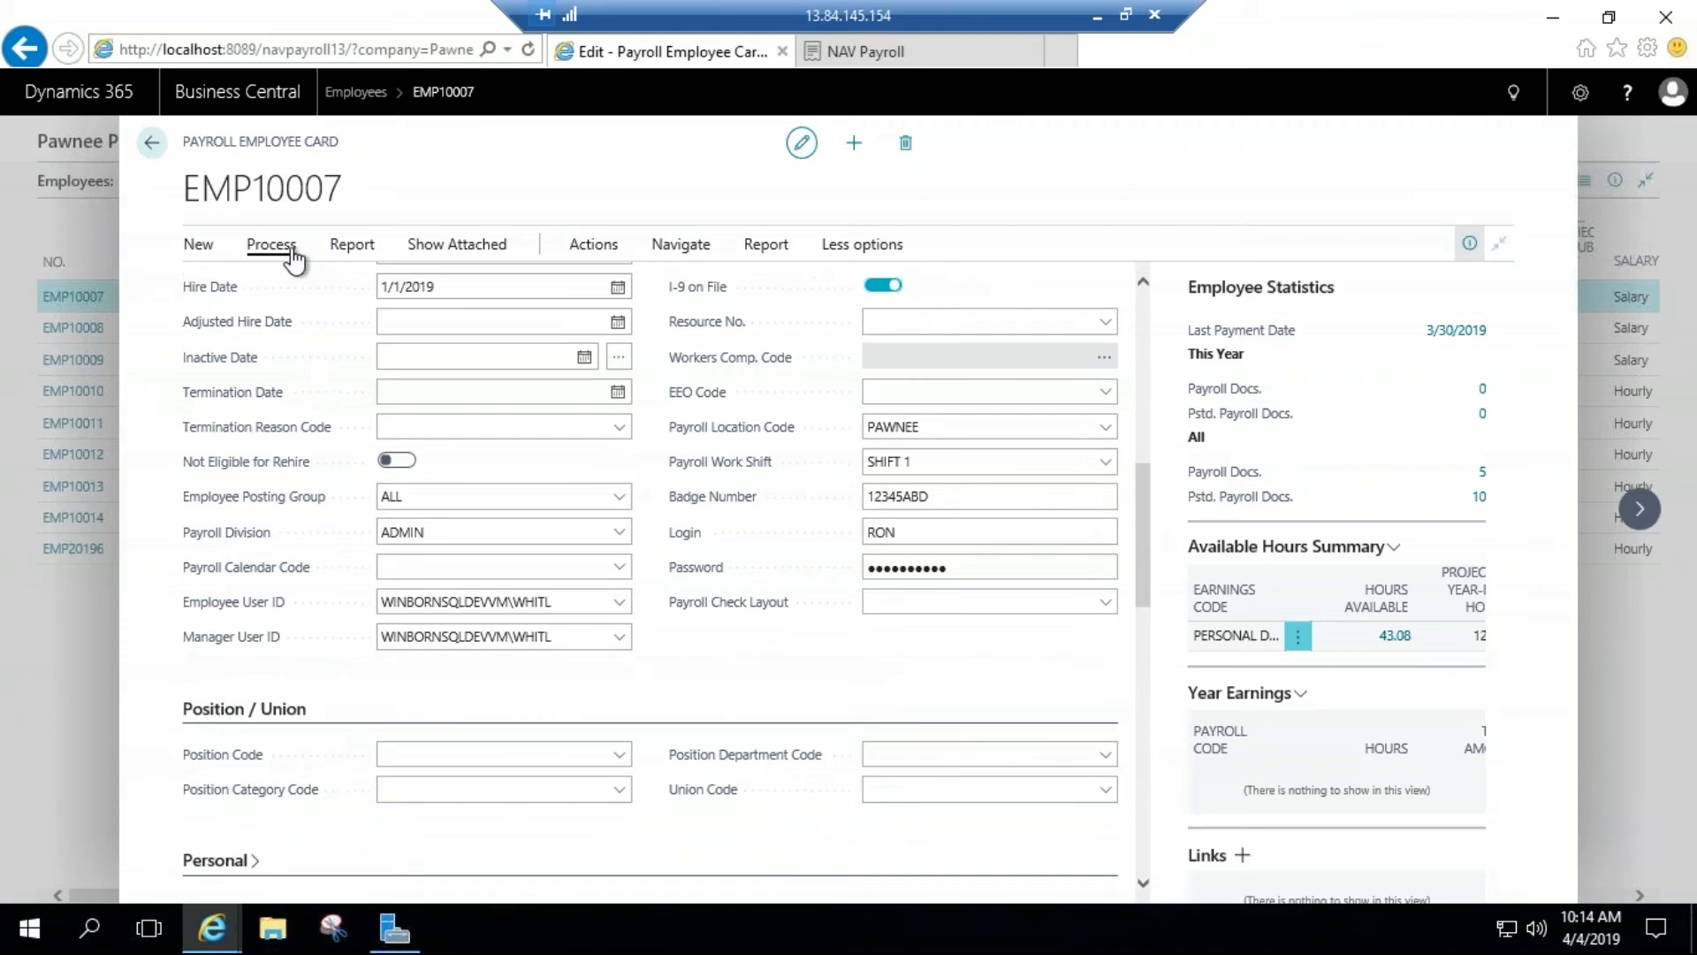
{"action": "left_click", "coordinate": [283, 251]}
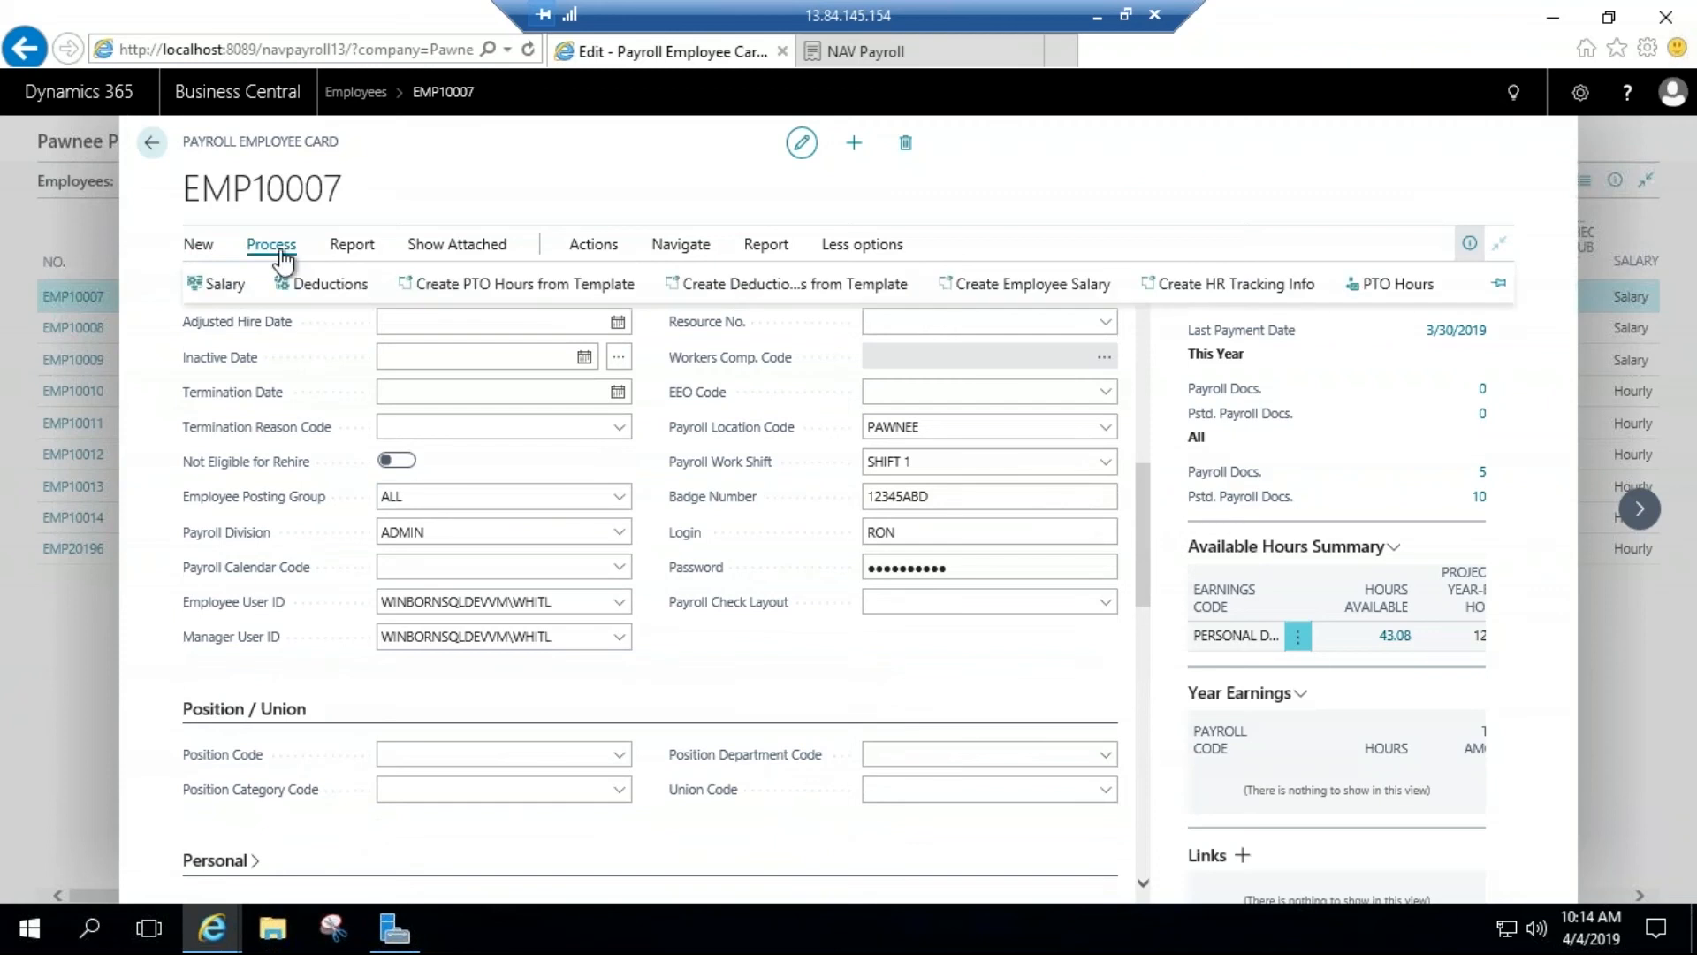
{"action": "left_click", "coordinate": [212, 288]}
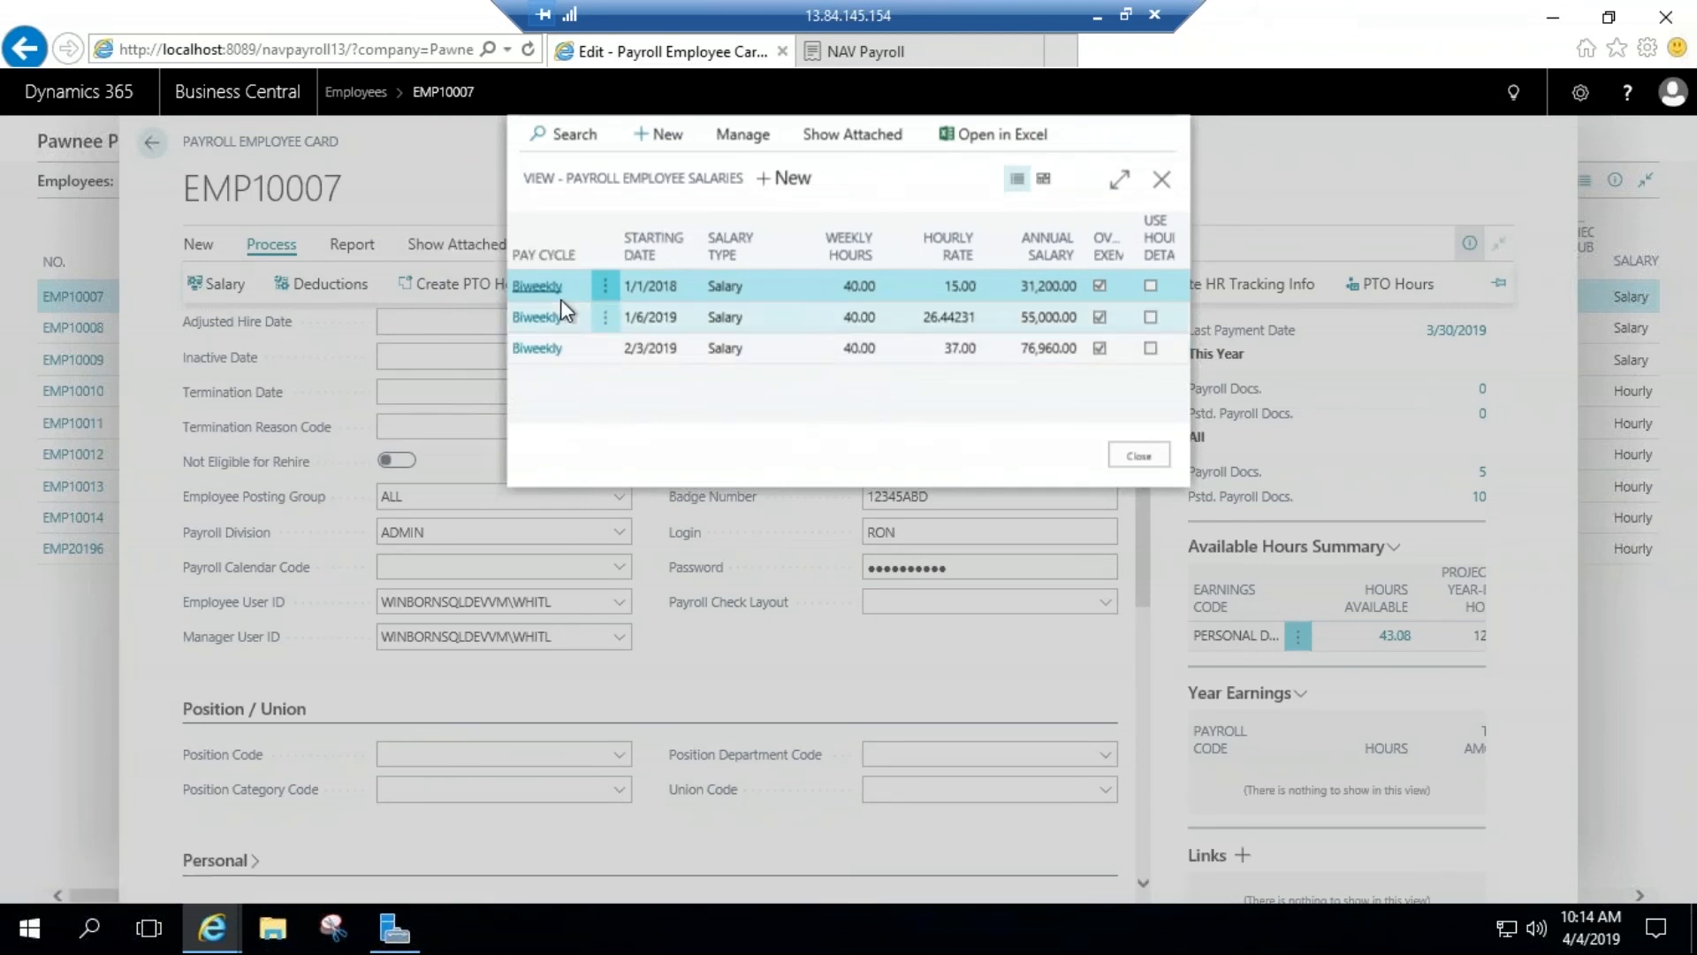
{"action": "left_click", "coordinate": [537, 348]}
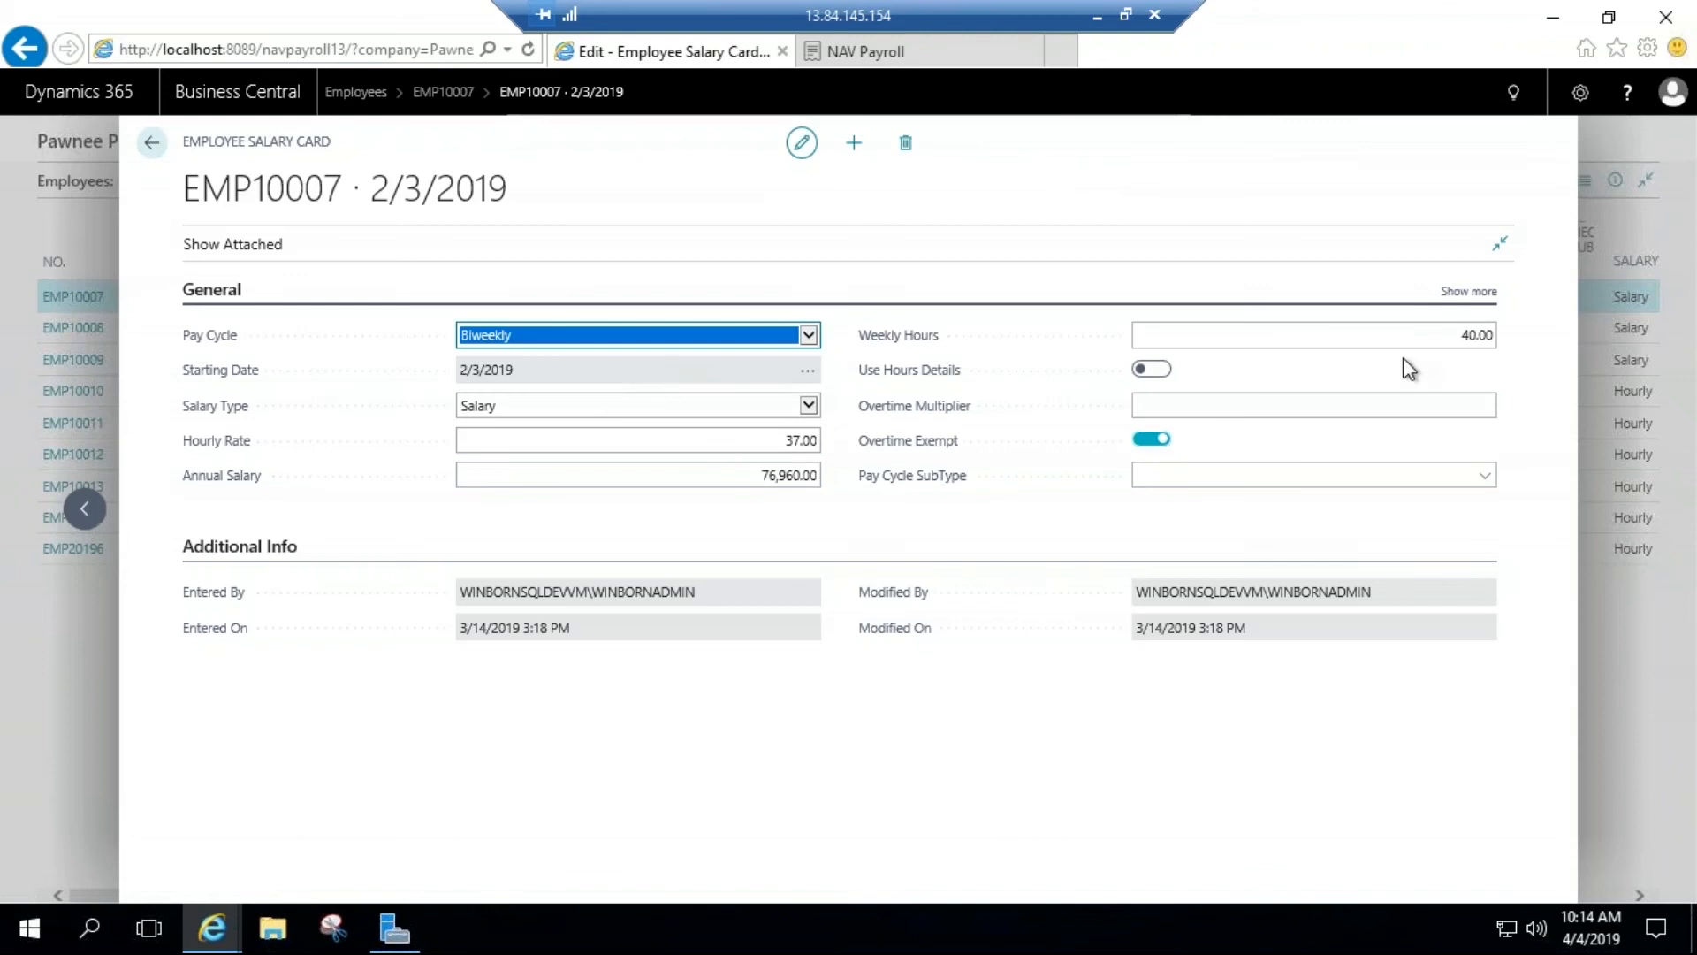
{"action": "left_click", "coordinate": [1414, 336]}
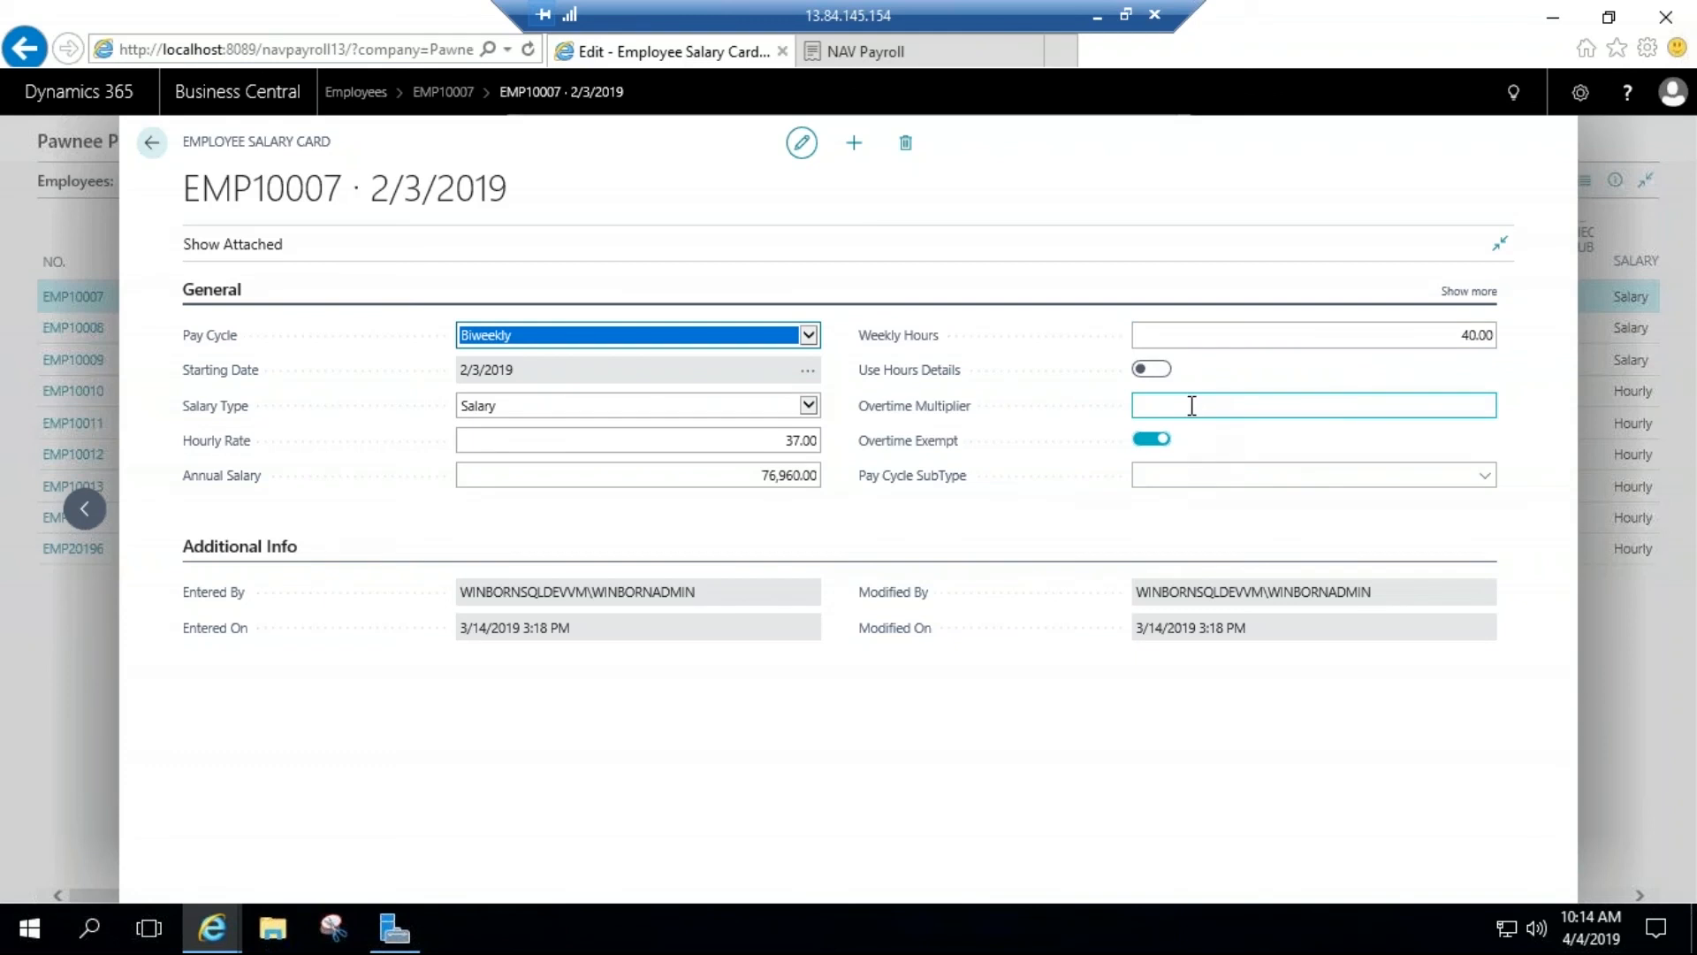
{"action": "left_click", "coordinate": [154, 144]}
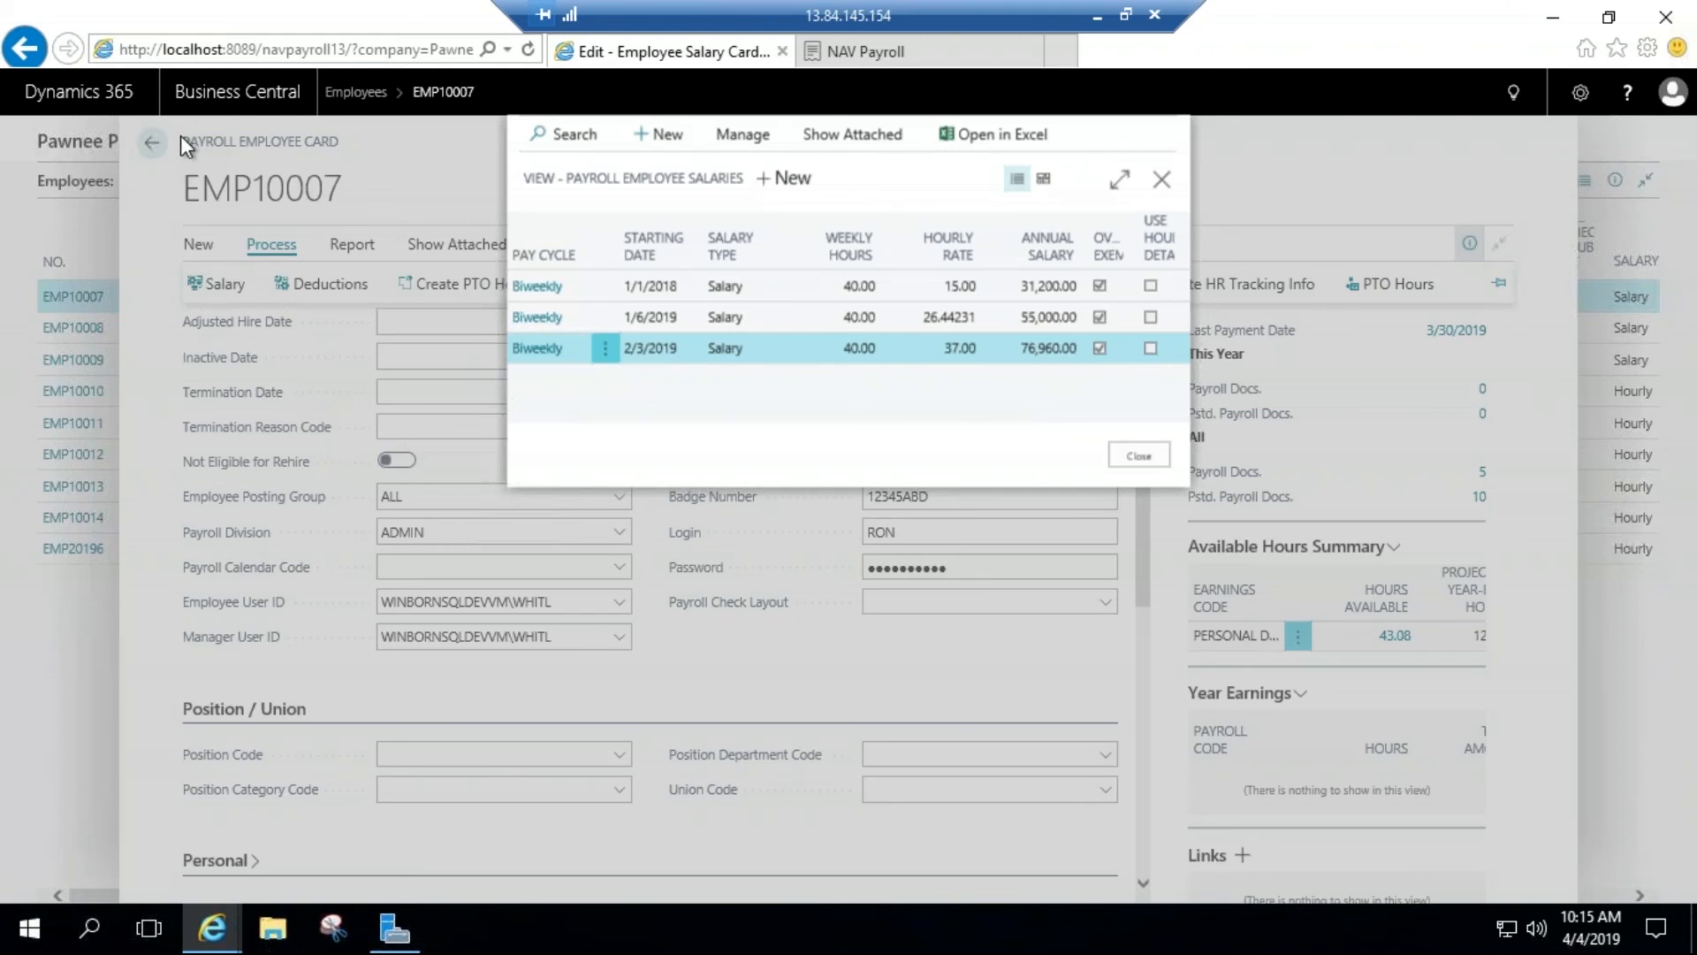
{"action": "left_click", "coordinate": [1117, 458]}
Step: Review the employee's deductions, including the 401KPLAN deduction card, and return to the payroll employee card
{"action": "left_click", "coordinate": [354, 292]}
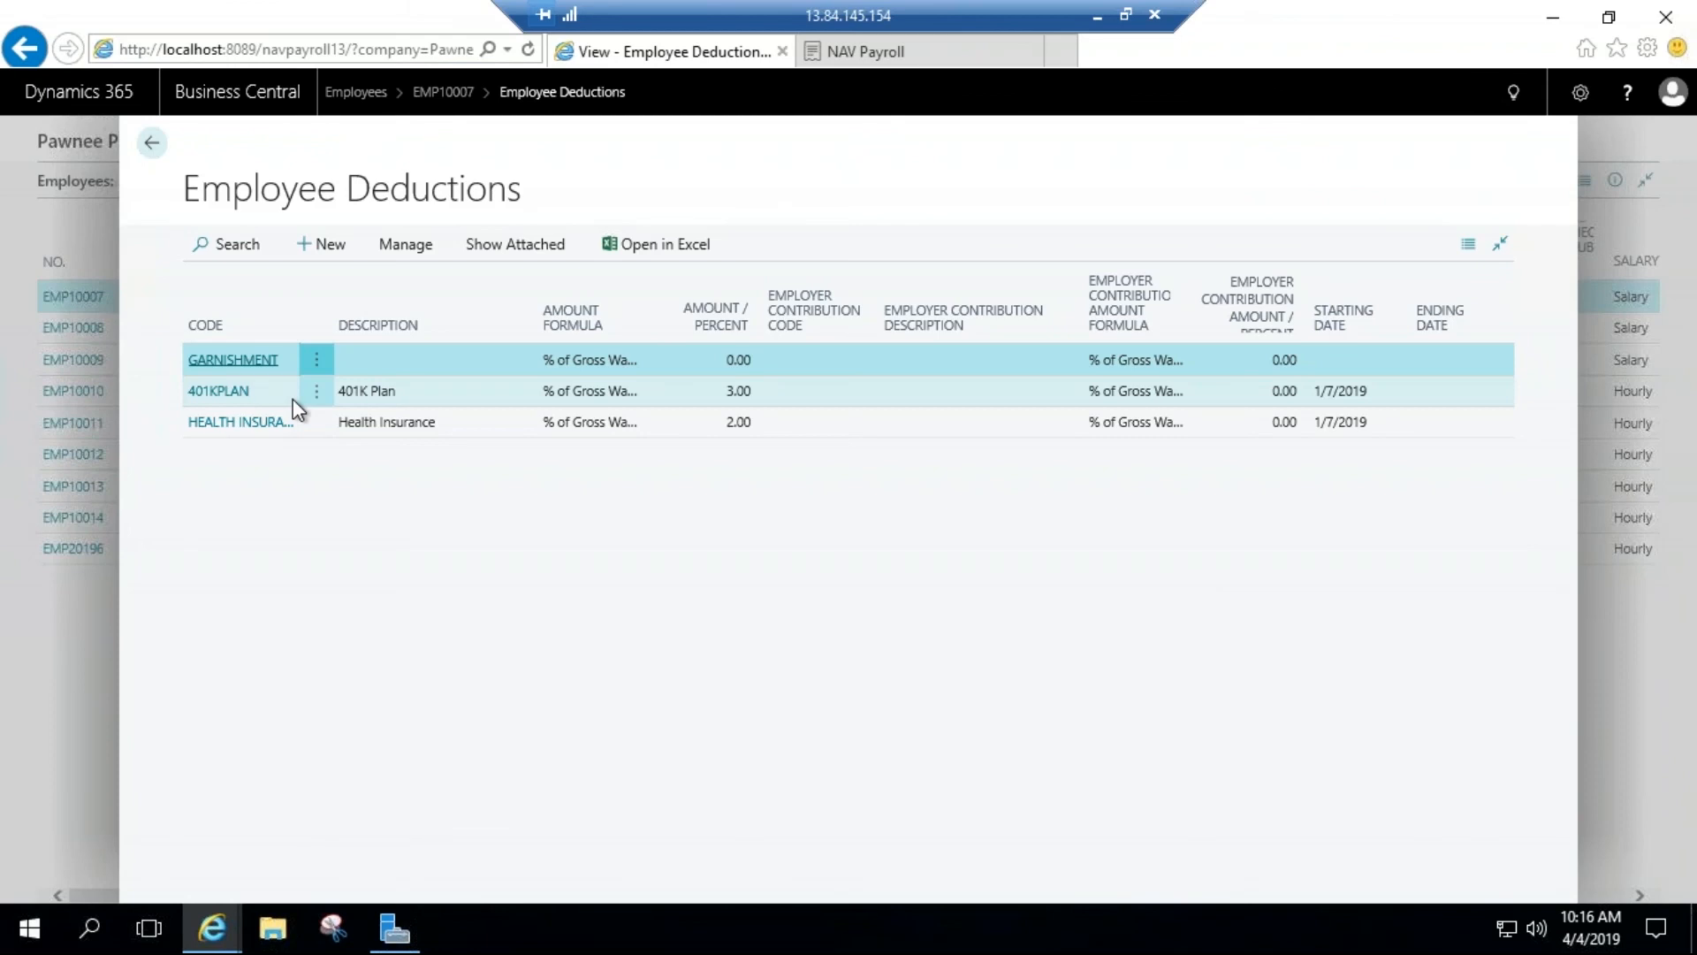
{"action": "left_click", "coordinate": [205, 394]}
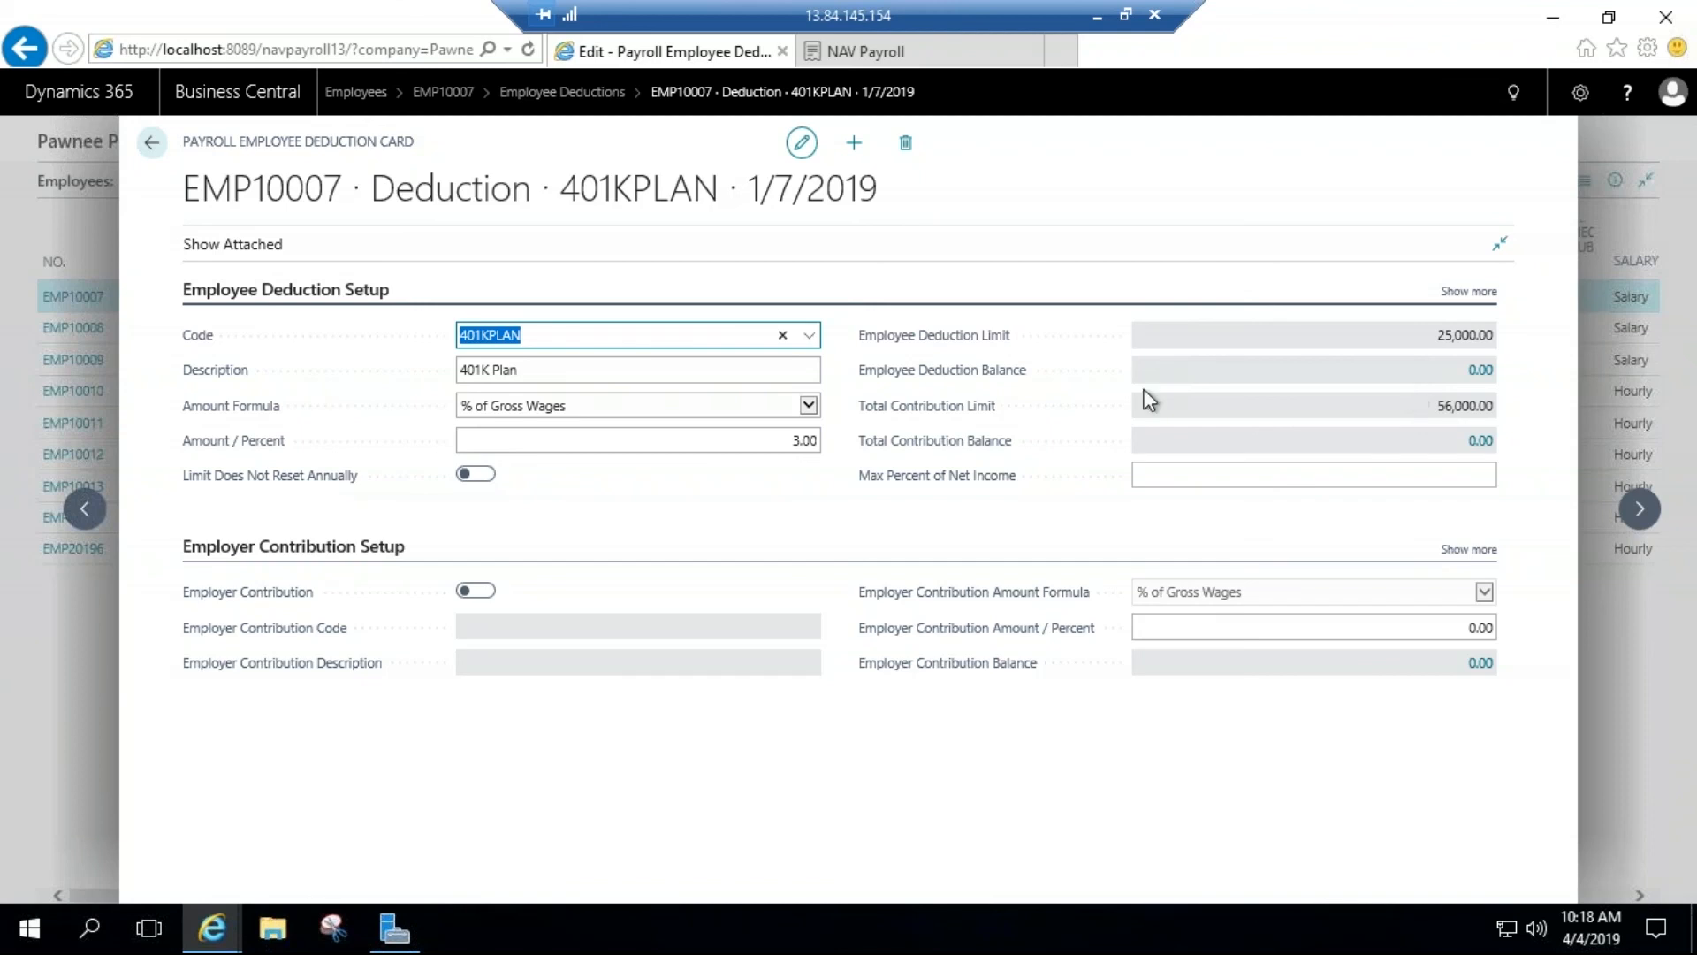
{"action": "left_click", "coordinate": [148, 144]}
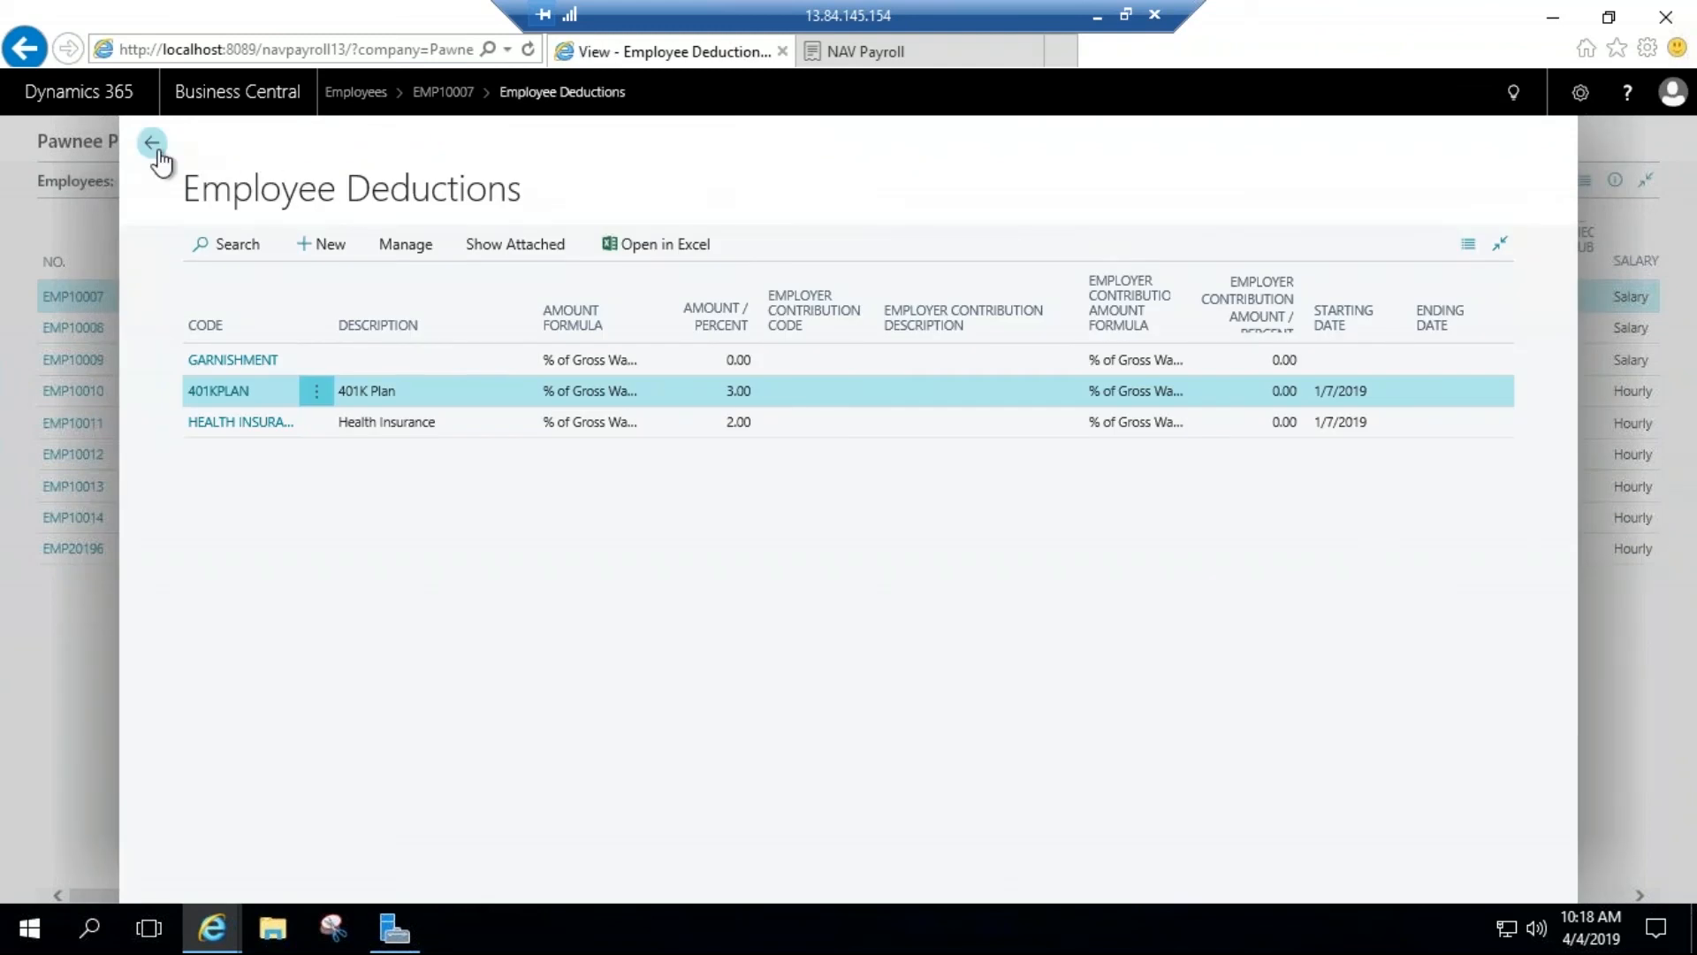
{"action": "left_click", "coordinate": [156, 149]}
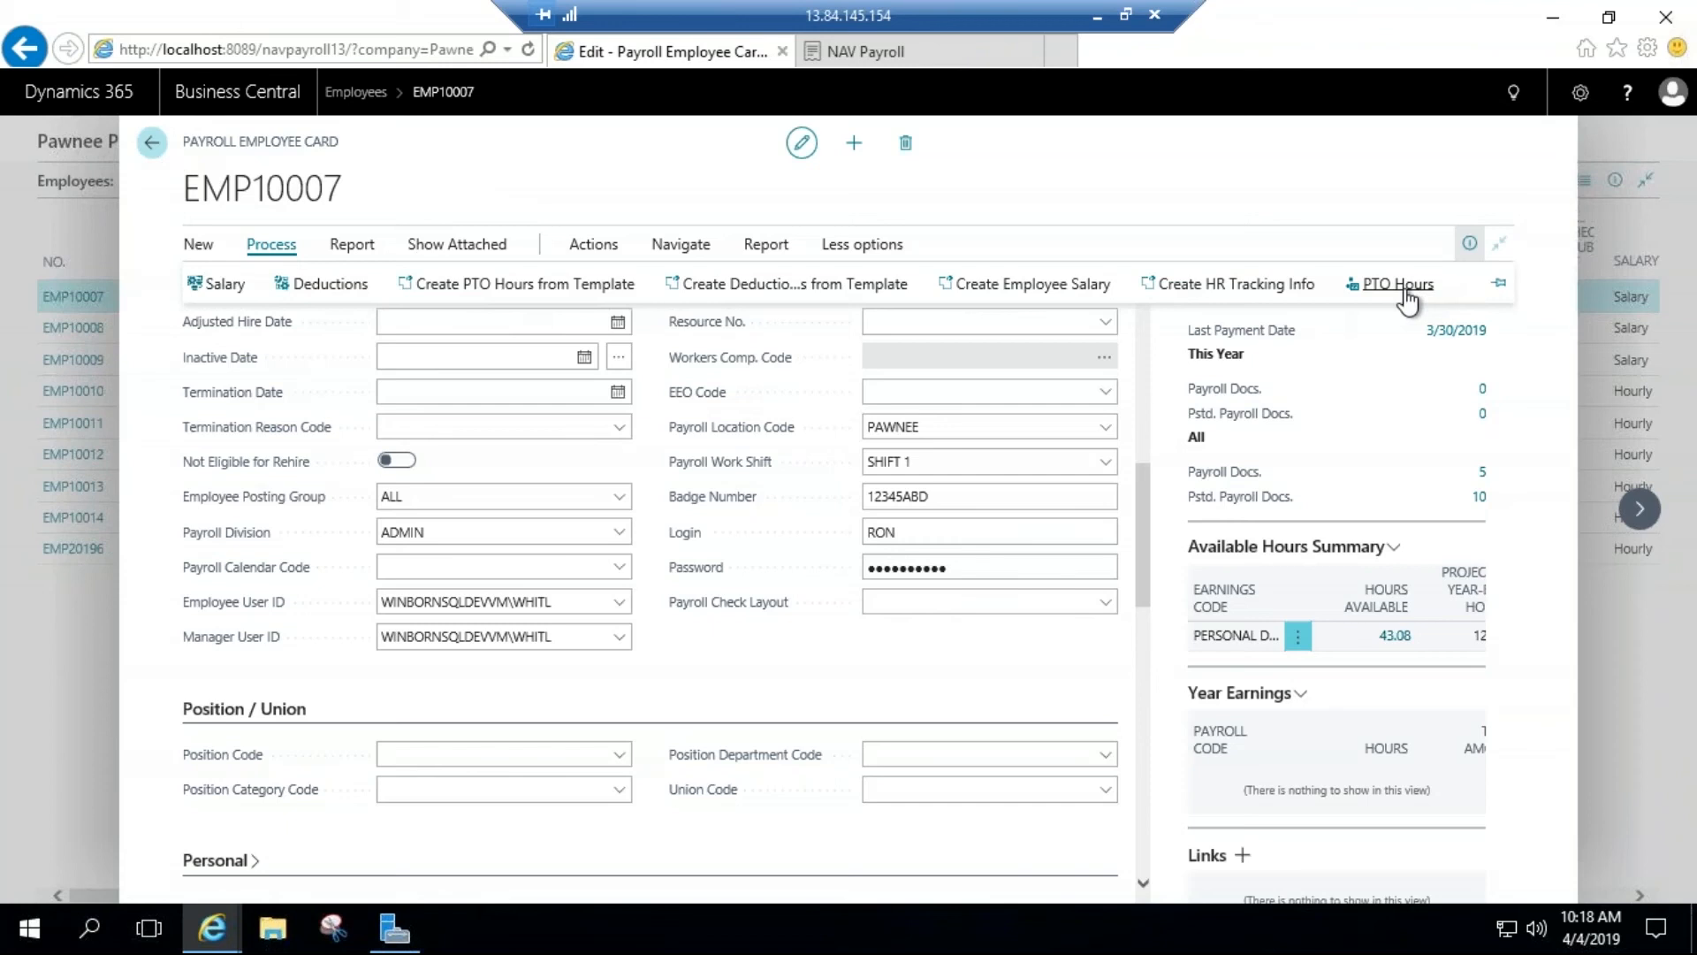
Step: Review the employee's PTO hours, including the PERSONAL DAY card, and return to the payroll employee card
{"action": "left_click", "coordinate": [1398, 284]}
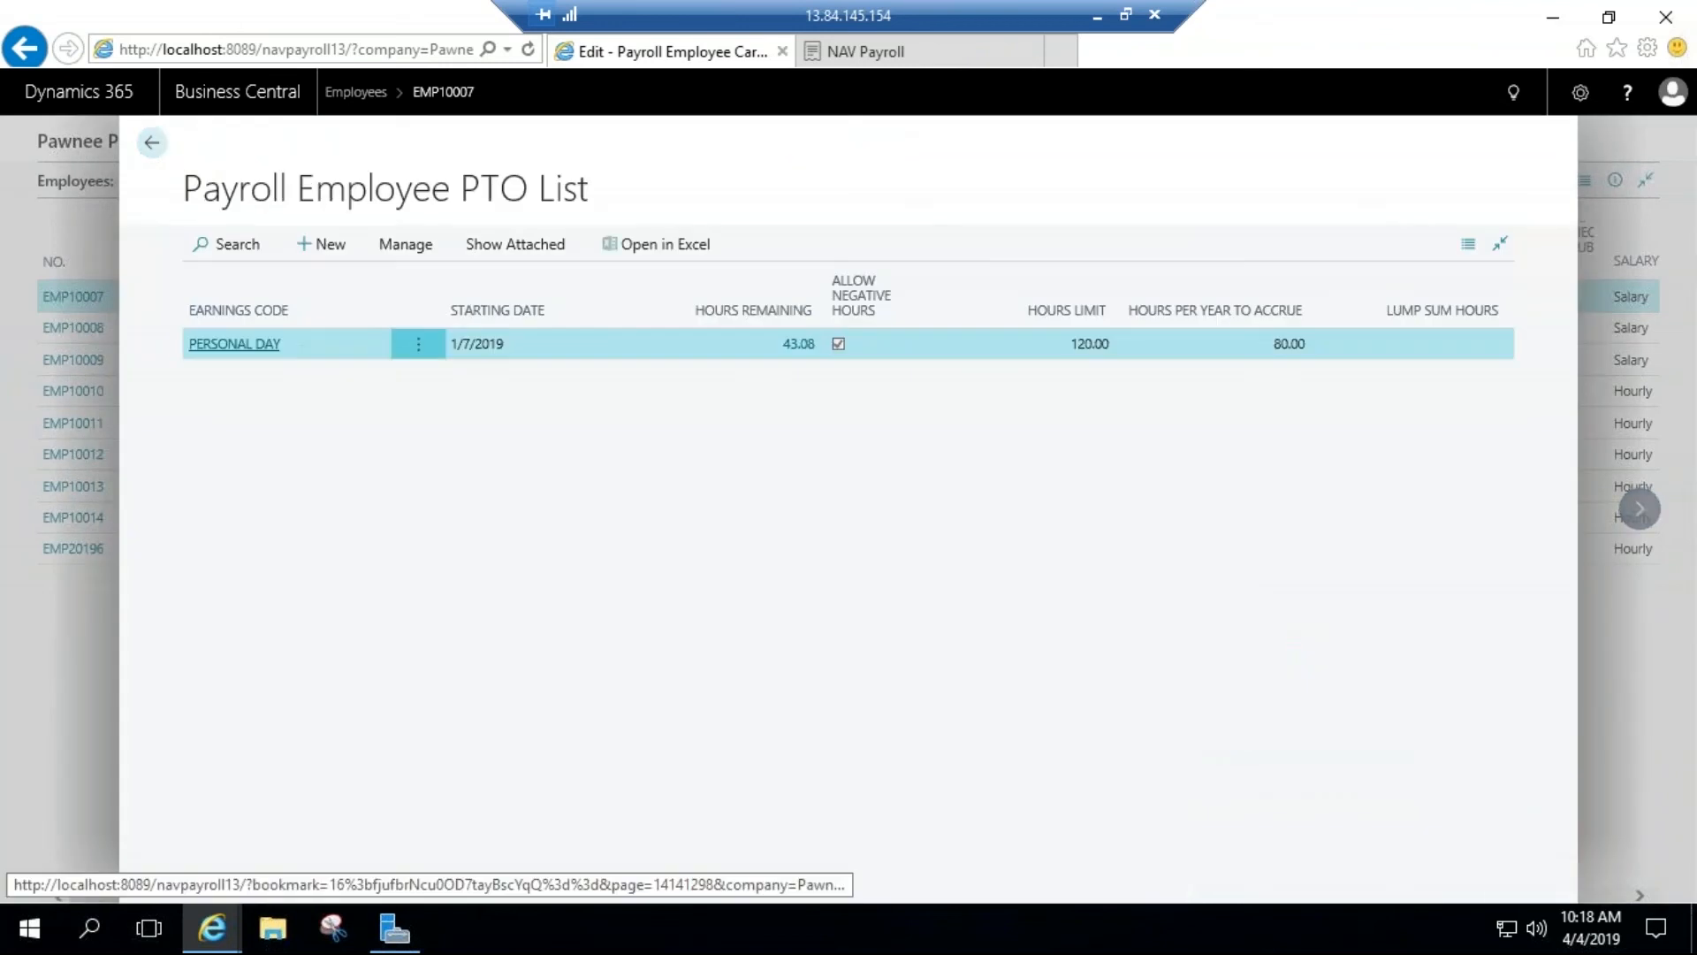
{"action": "left_click", "coordinate": [265, 347]}
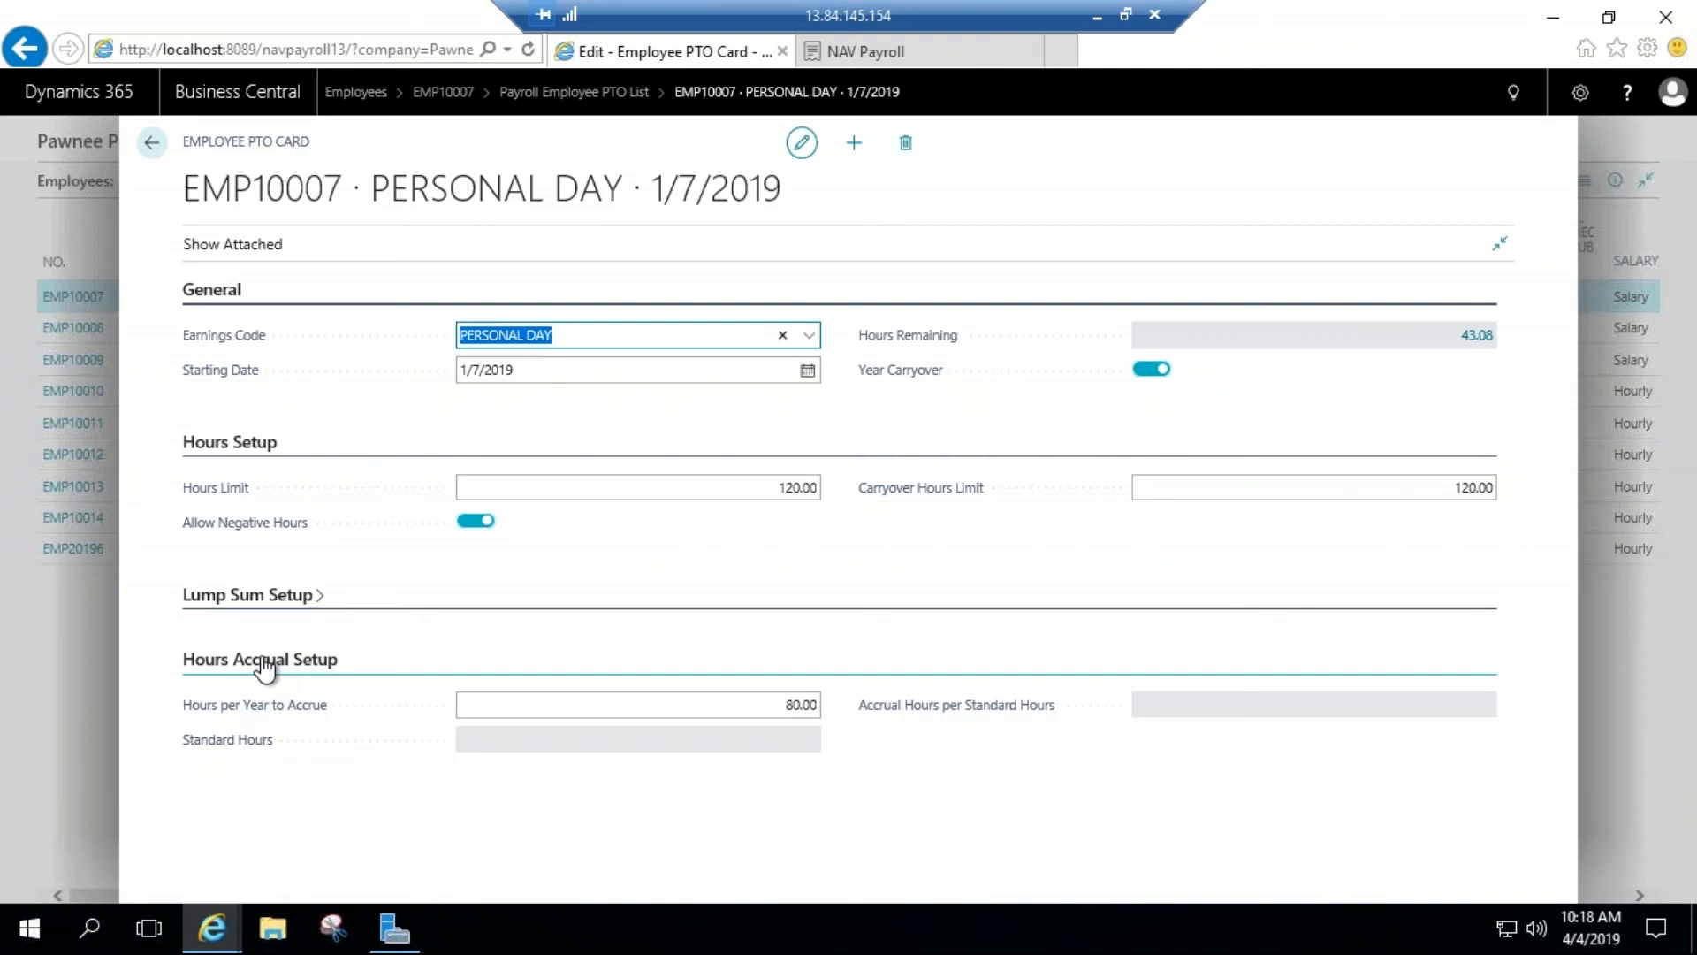
{"action": "left_click", "coordinate": [147, 146]}
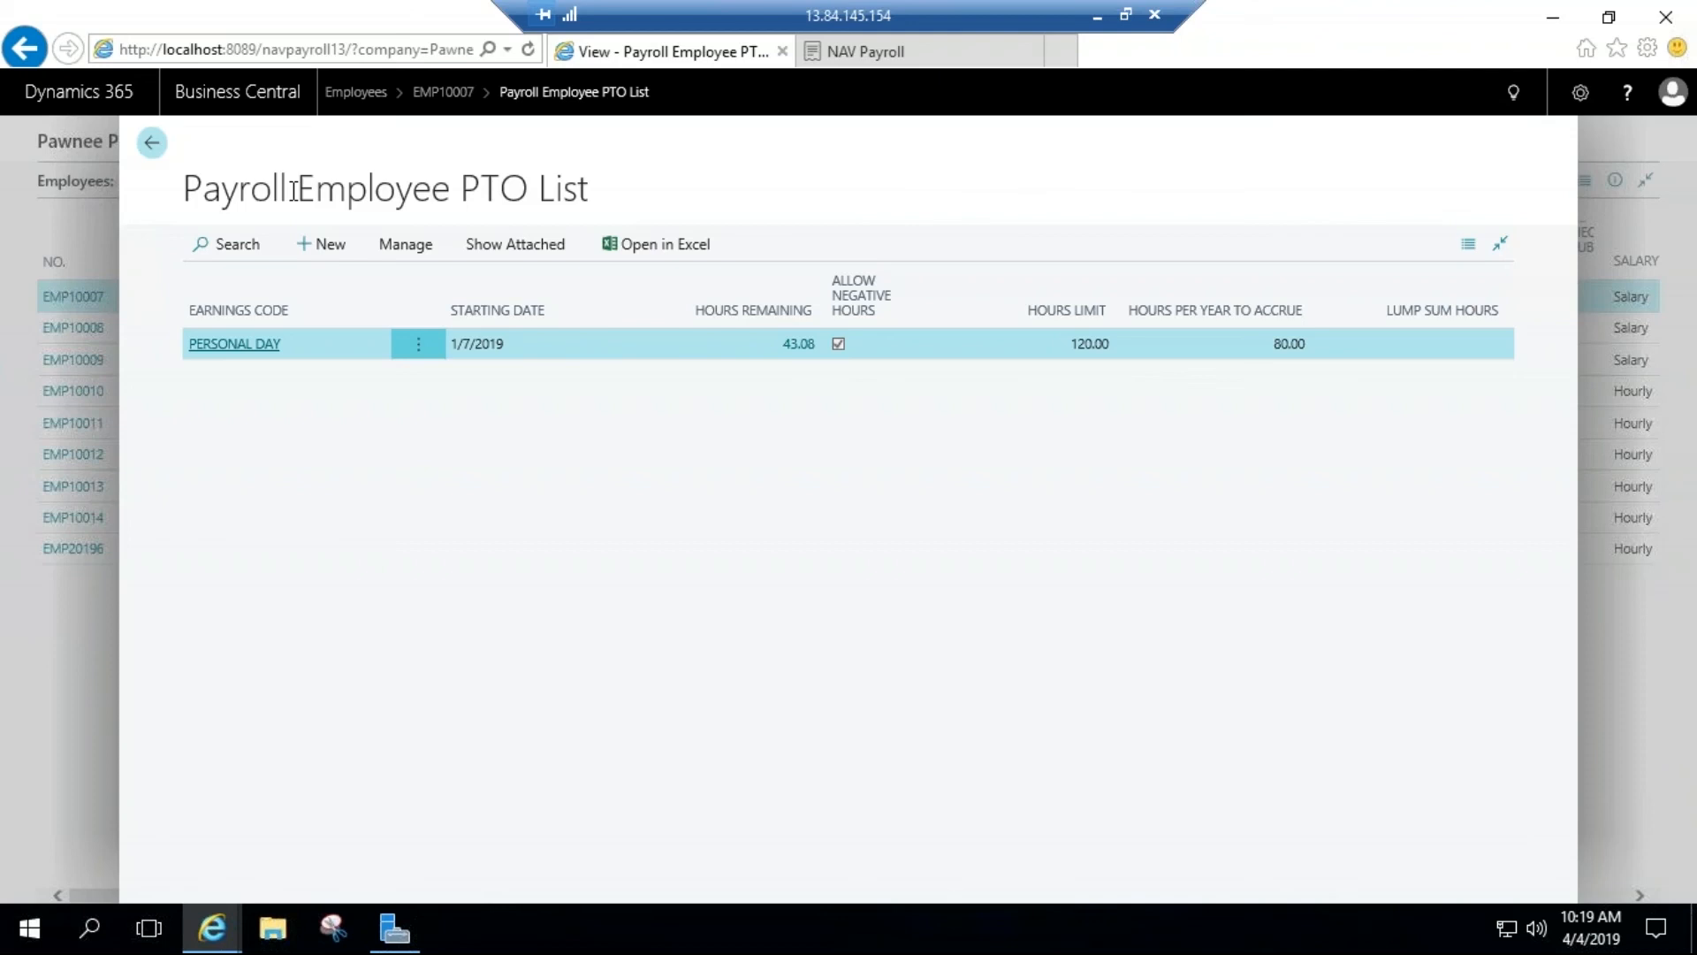
{"action": "left_click", "coordinate": [153, 154]}
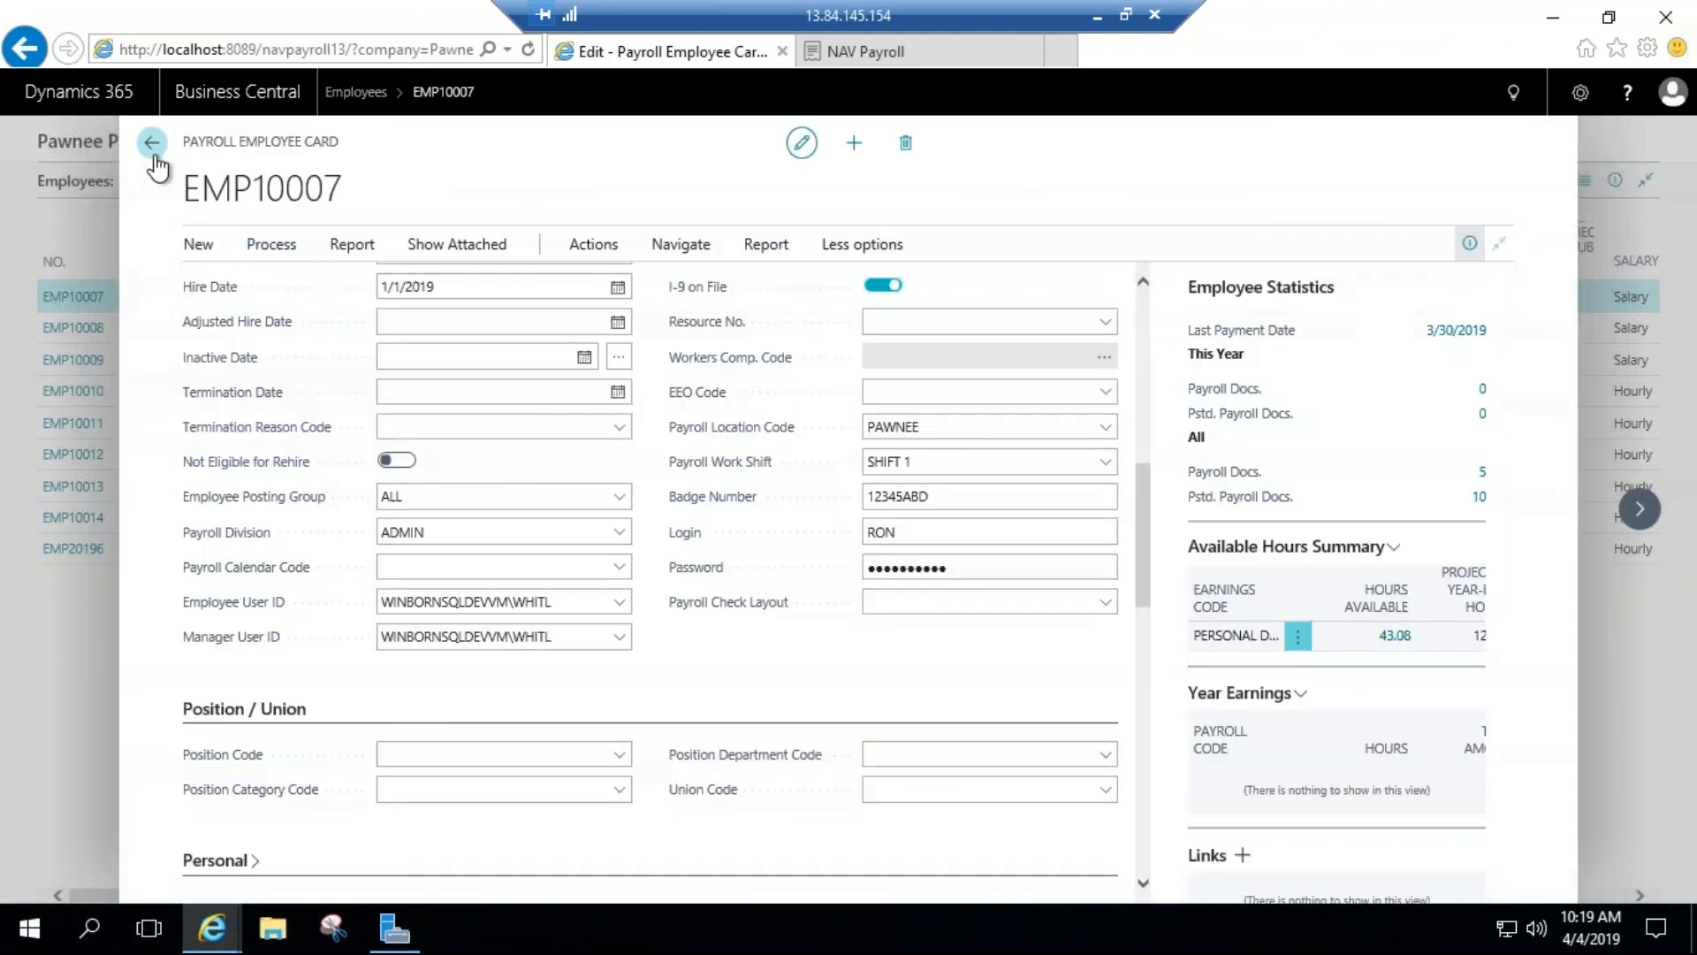
Step: Leave the employee card and list for the home page, and open the Batch Payroll Processing list
{"action": "left_click", "coordinate": [154, 158]}
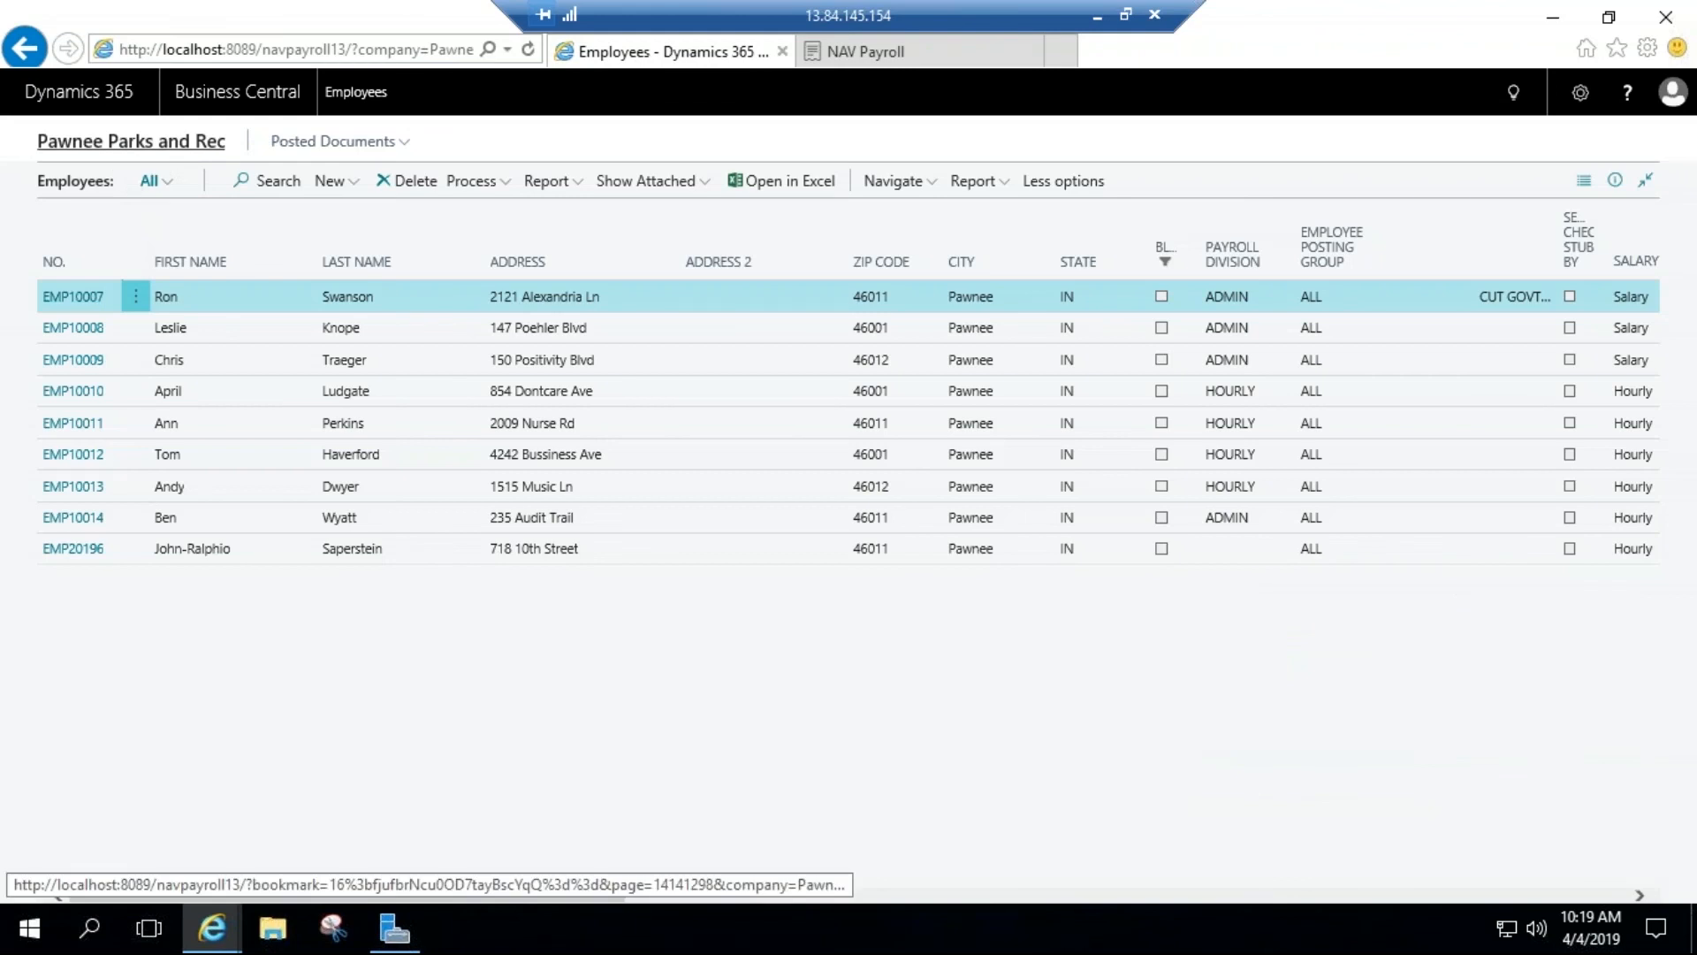
{"action": "left_click", "coordinate": [130, 141]}
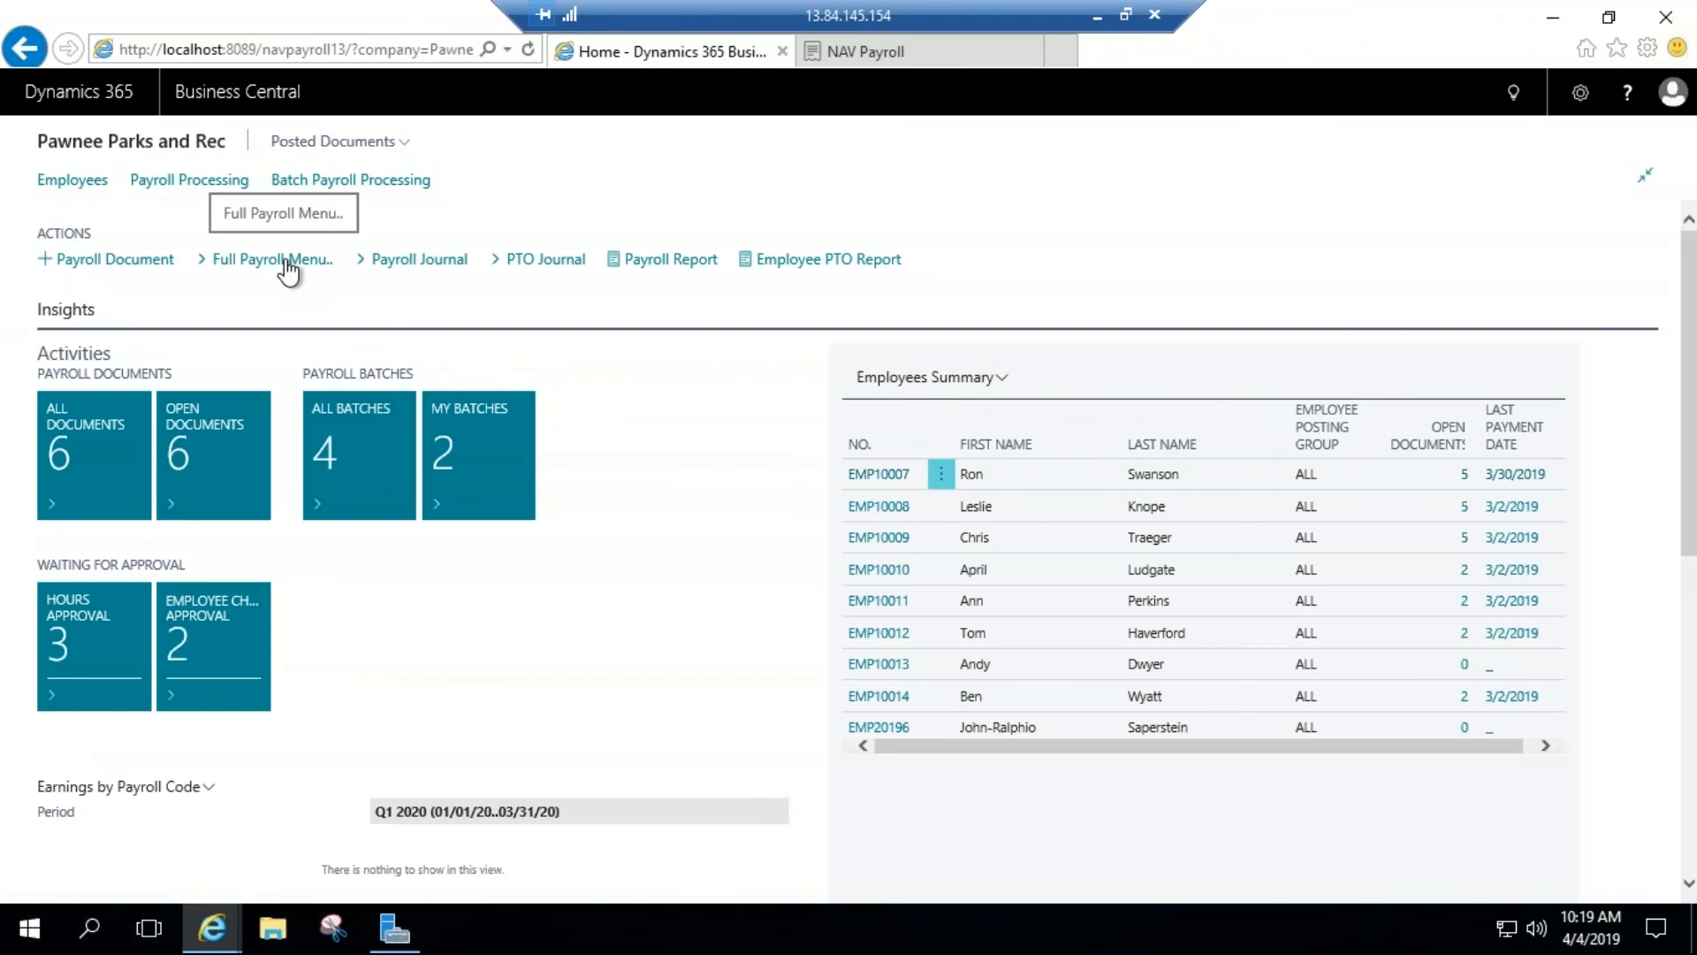
{"action": "left_click", "coordinate": [350, 180]}
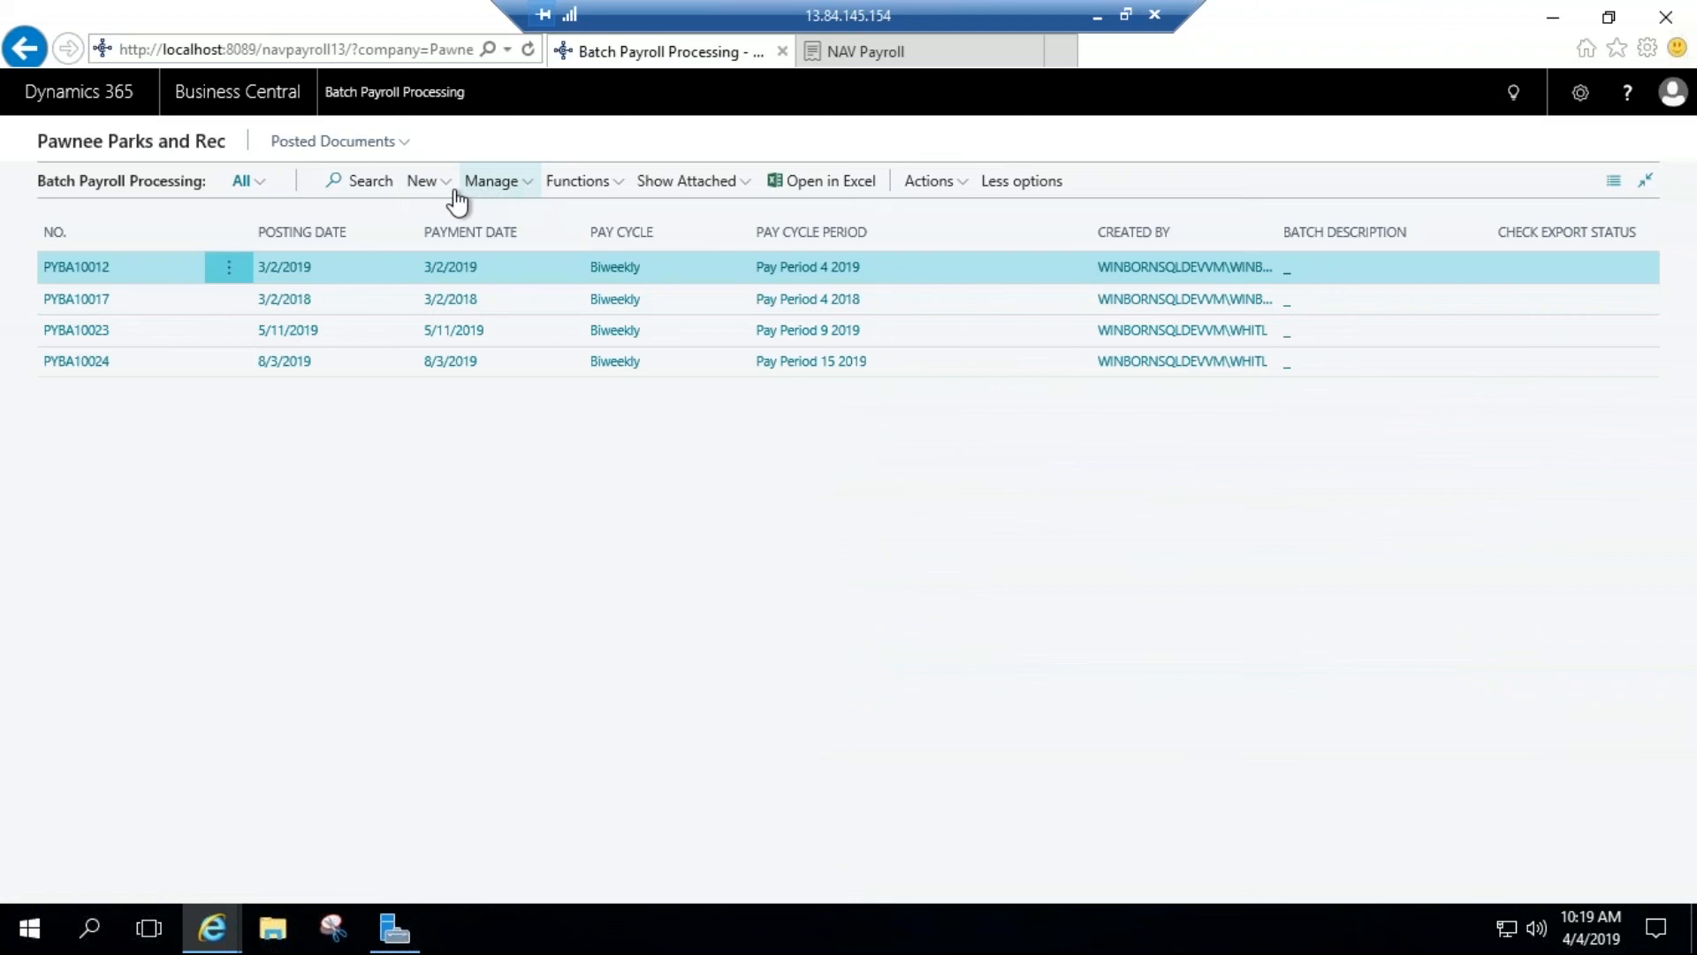
Step: Start creating a new payroll batch with the Biweekly pay cycle
{"action": "left_click", "coordinate": [425, 181]}
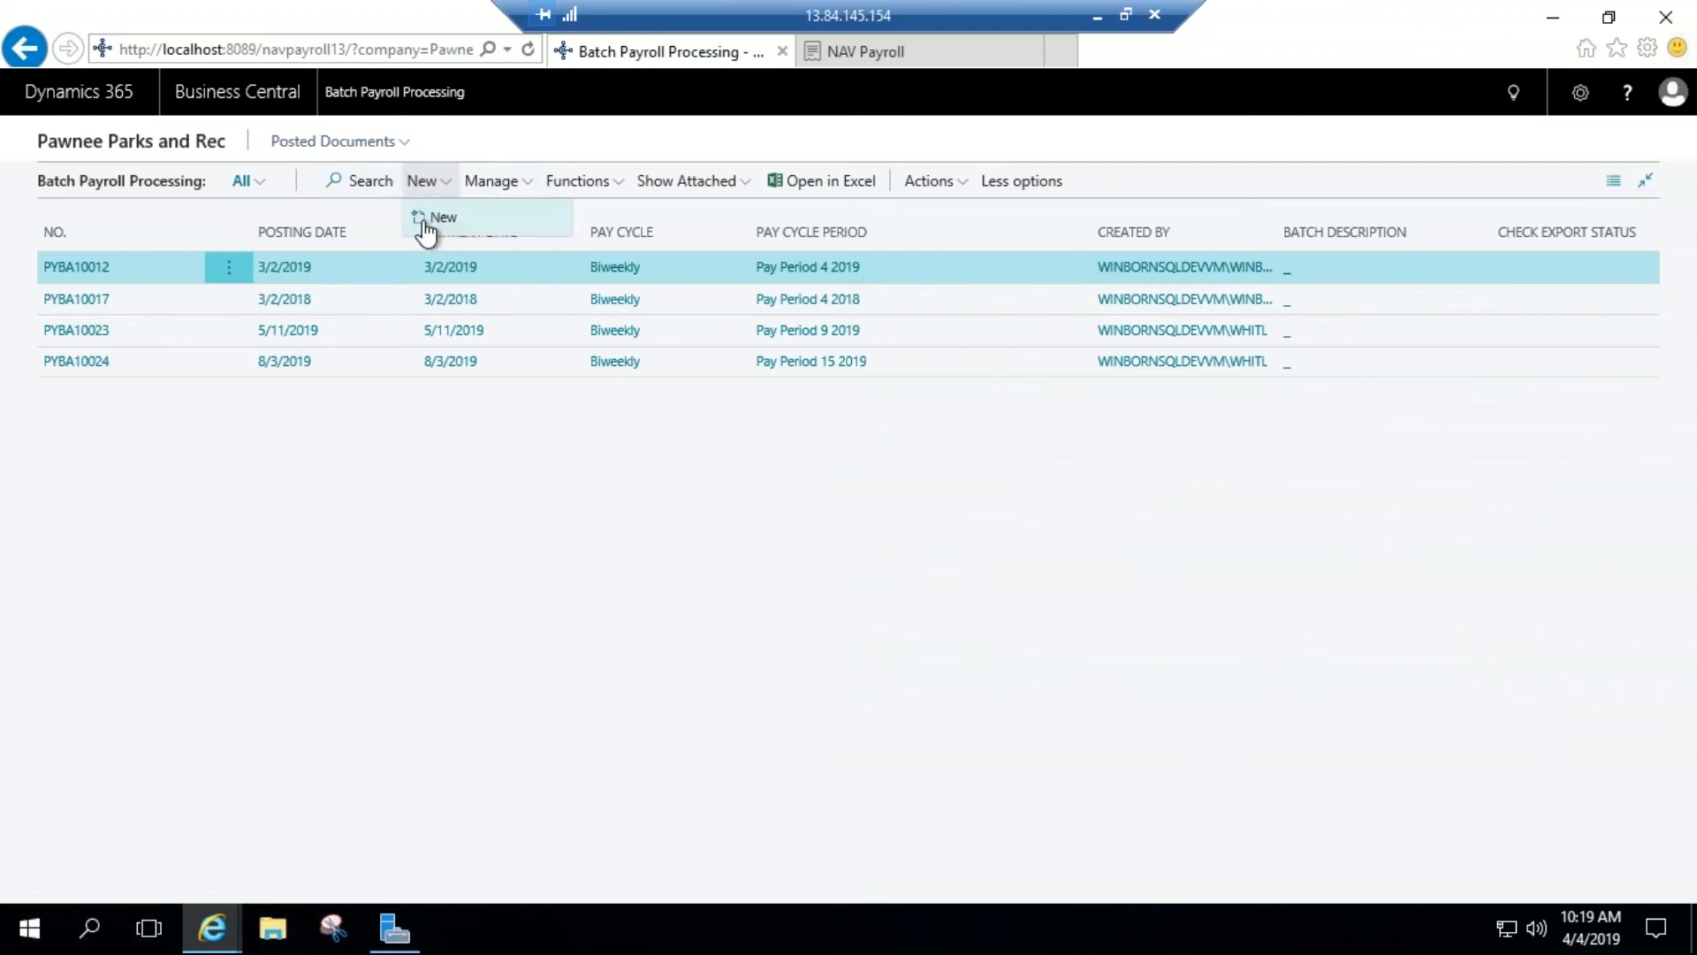
{"action": "left_click", "coordinate": [433, 219]}
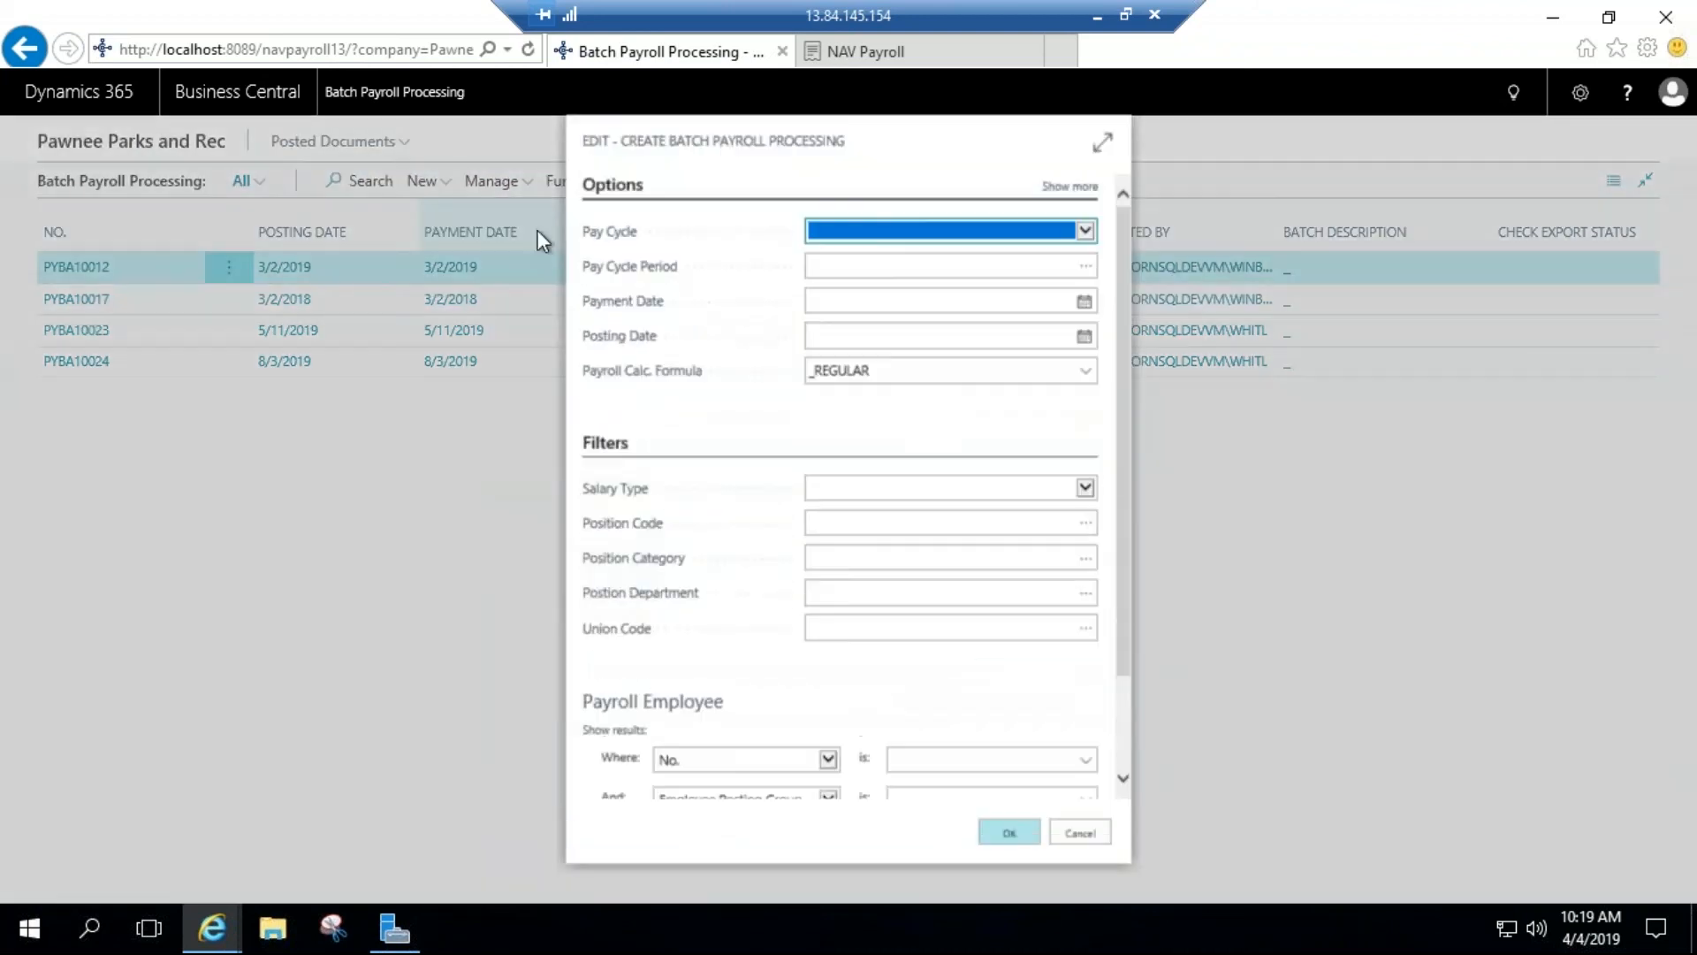
{"action": "left_click", "coordinate": [1080, 229]}
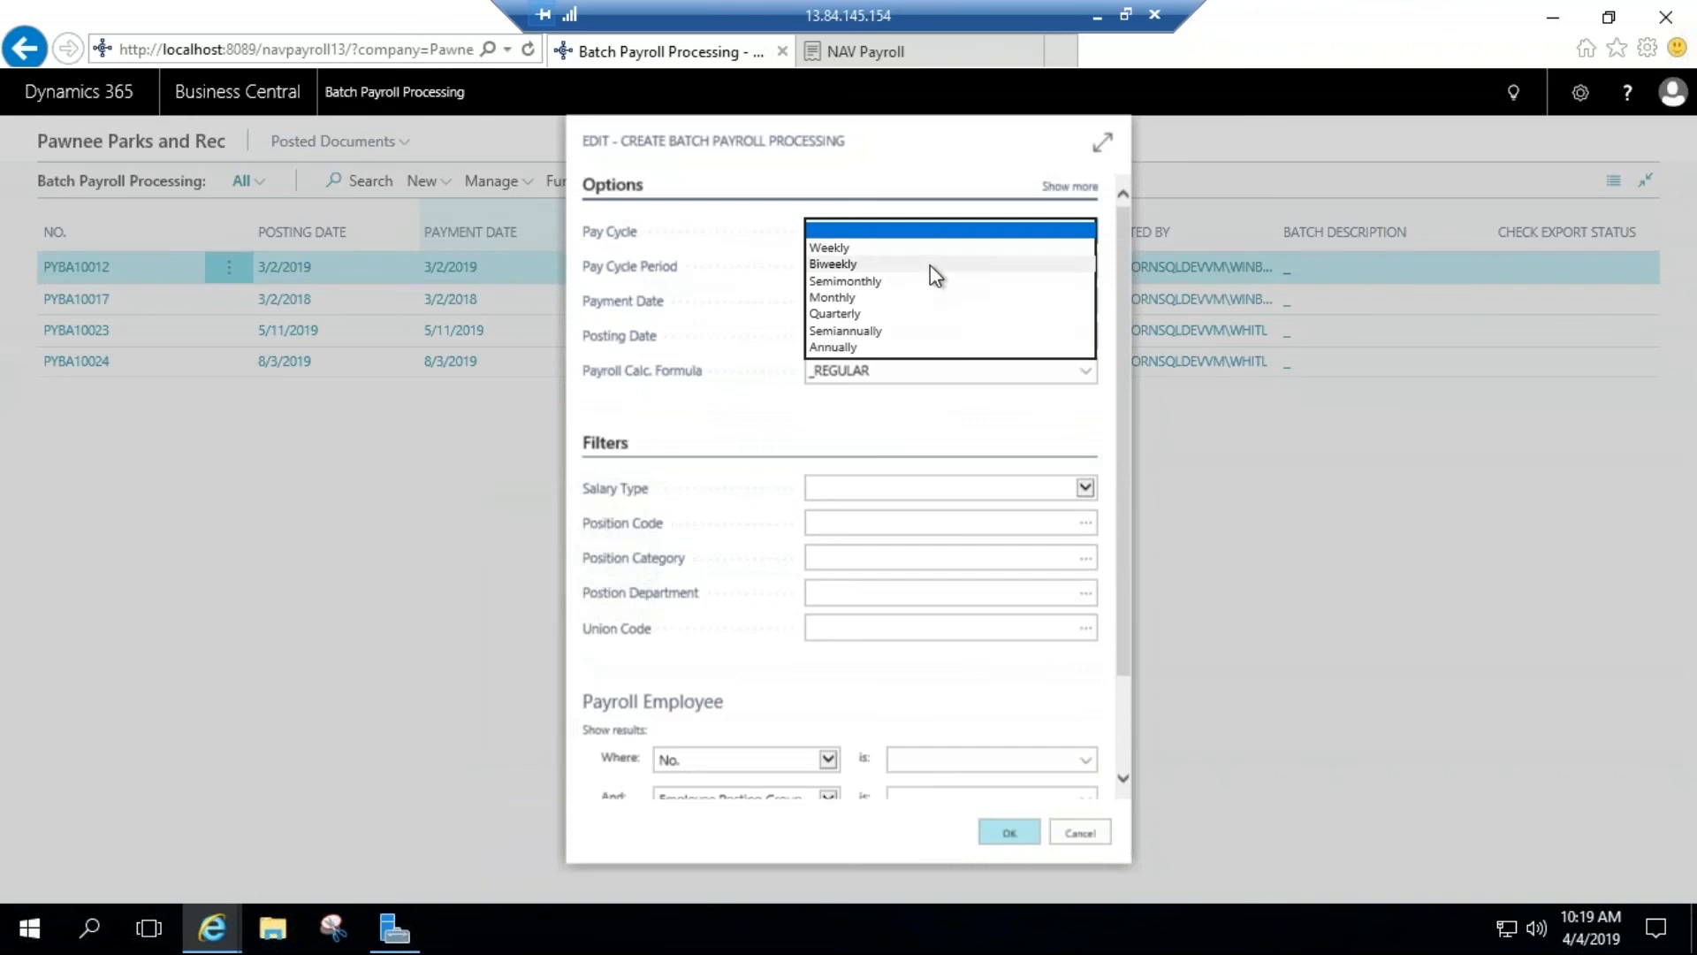
{"action": "left_click", "coordinate": [930, 190]}
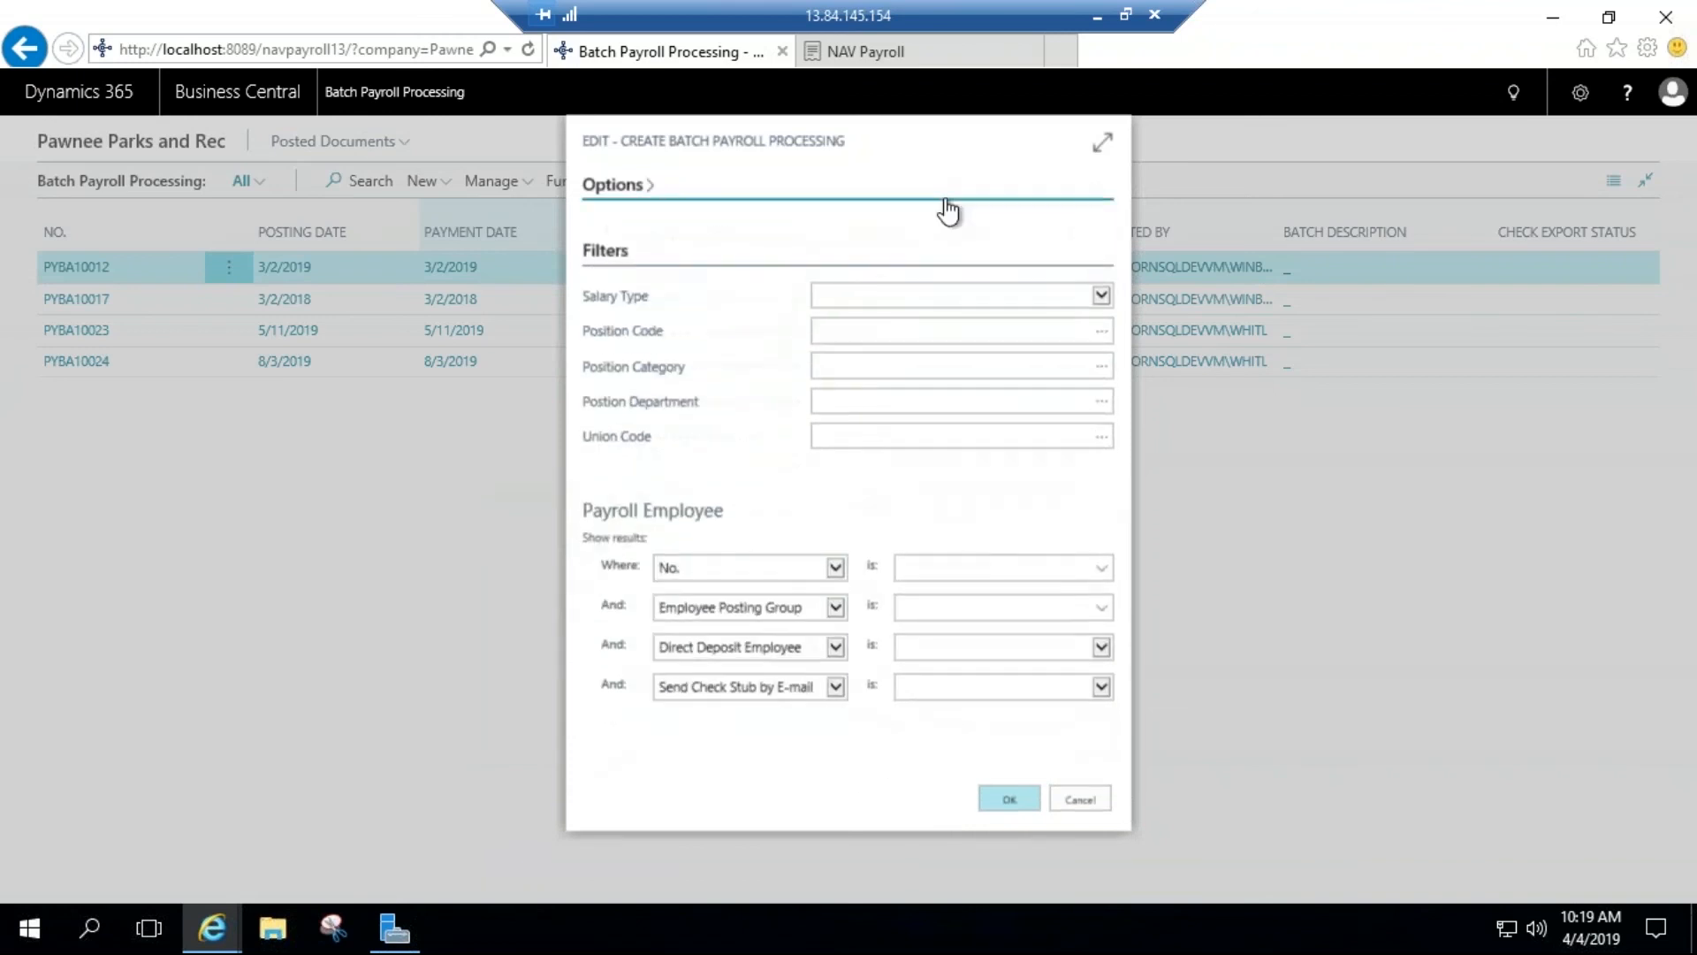
{"action": "left_click", "coordinate": [944, 187]}
{"action": "left_click", "coordinate": [1080, 227]}
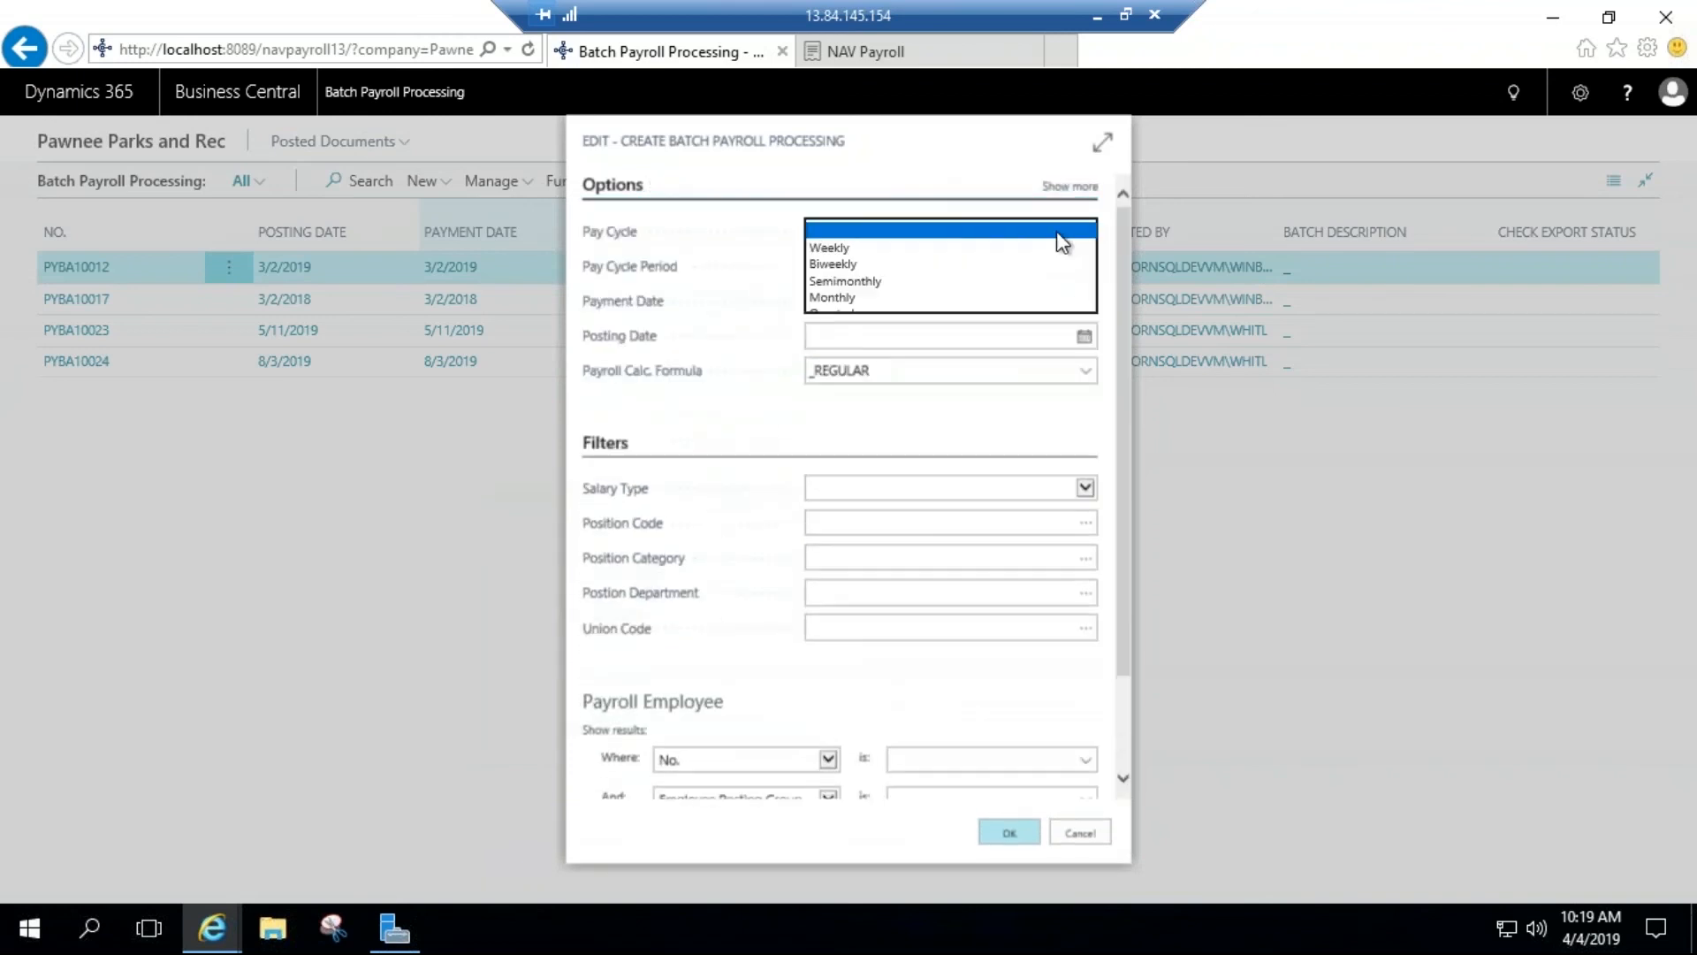
{"action": "left_click", "coordinate": [933, 265]}
Step: Choose Pay Period 22 2019 for the new batch, review the employee filters, and cancel the batch creation
{"action": "left_click", "coordinate": [960, 269]}
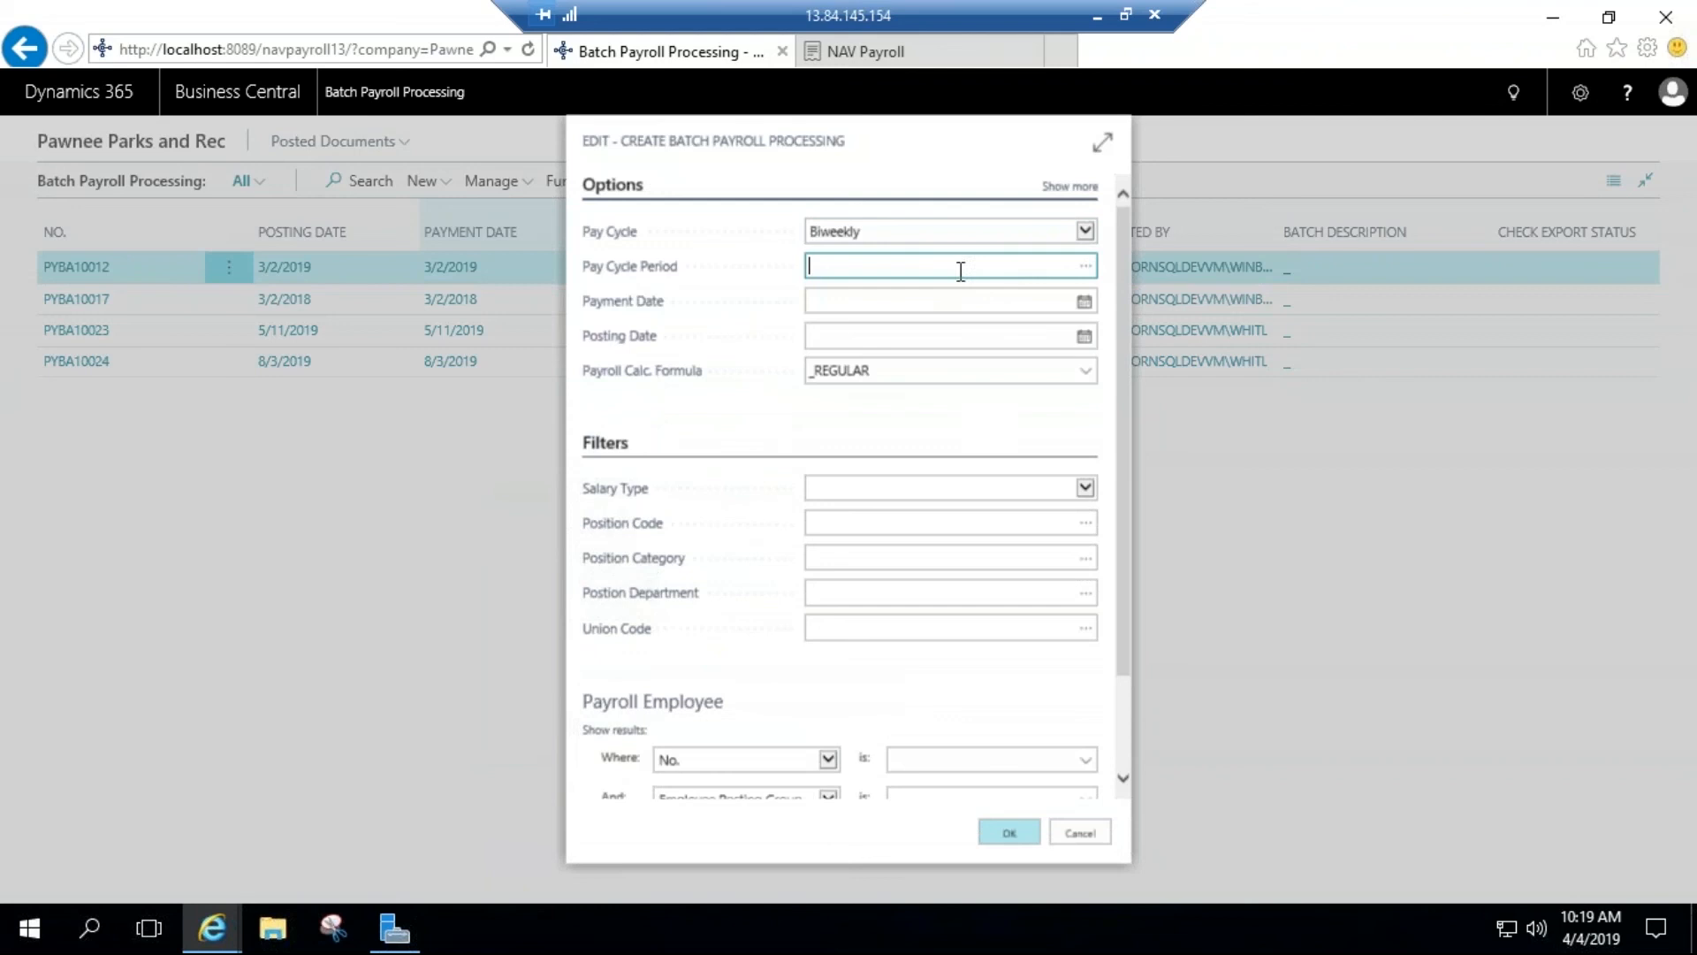
{"action": "left_click", "coordinate": [1086, 265]}
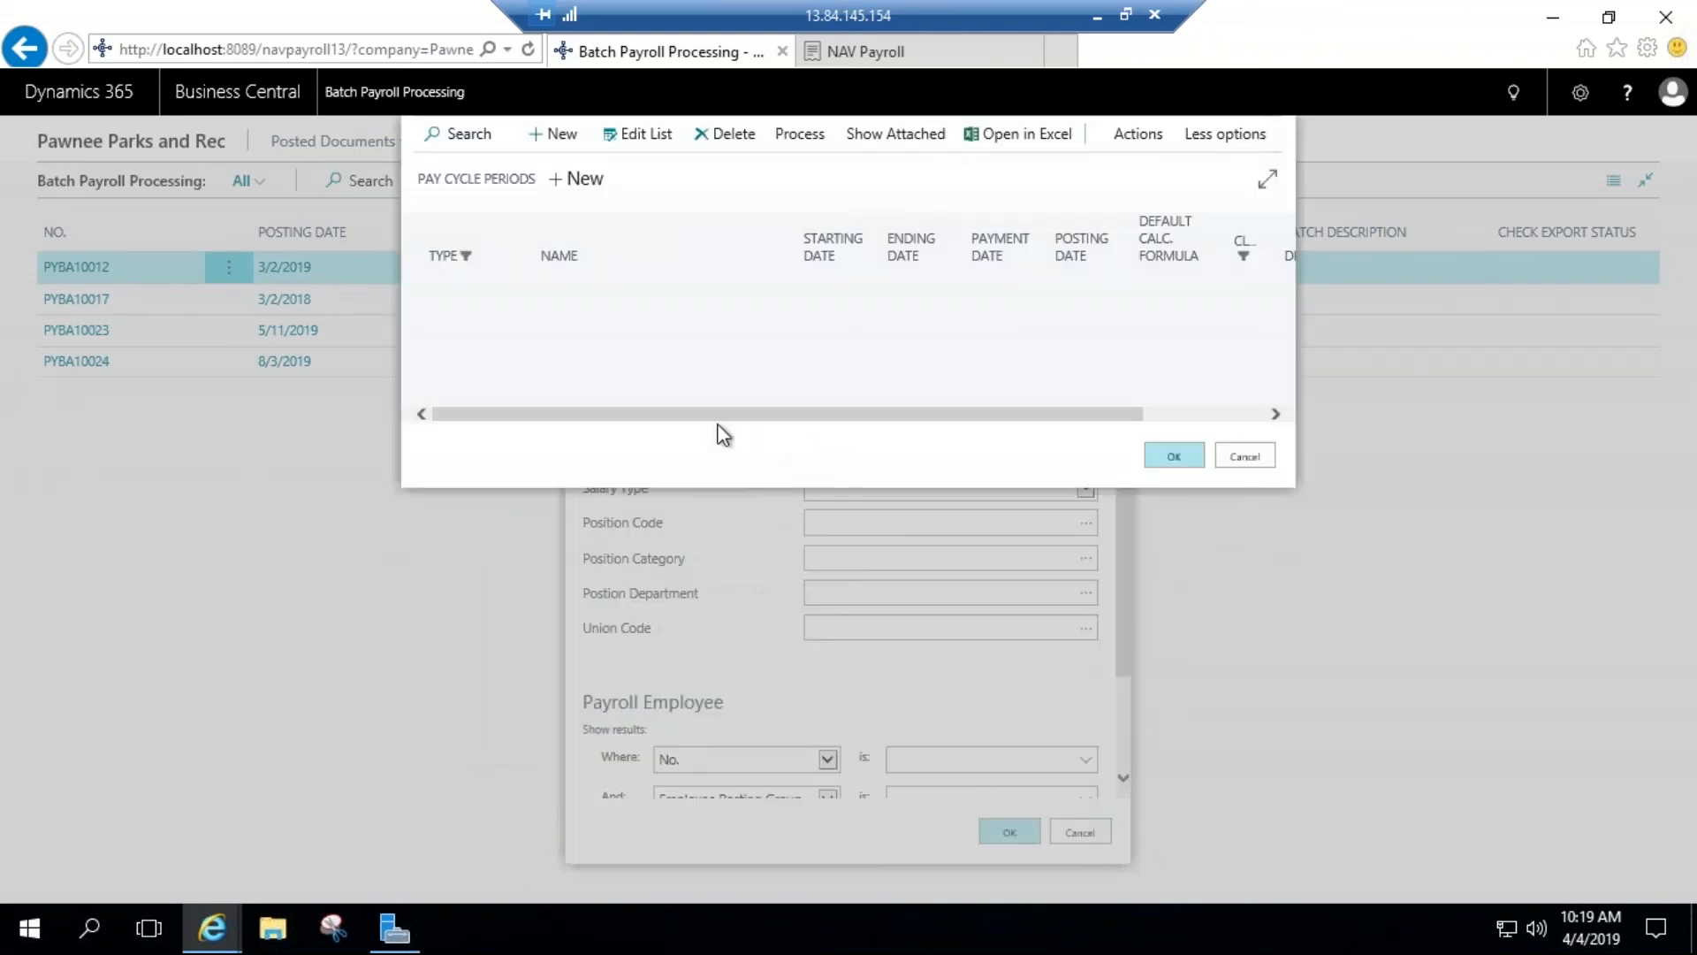
{"action": "scroll", "coordinate": [534, 469], "scroll_direction": "down", "scroll_amount": 4}
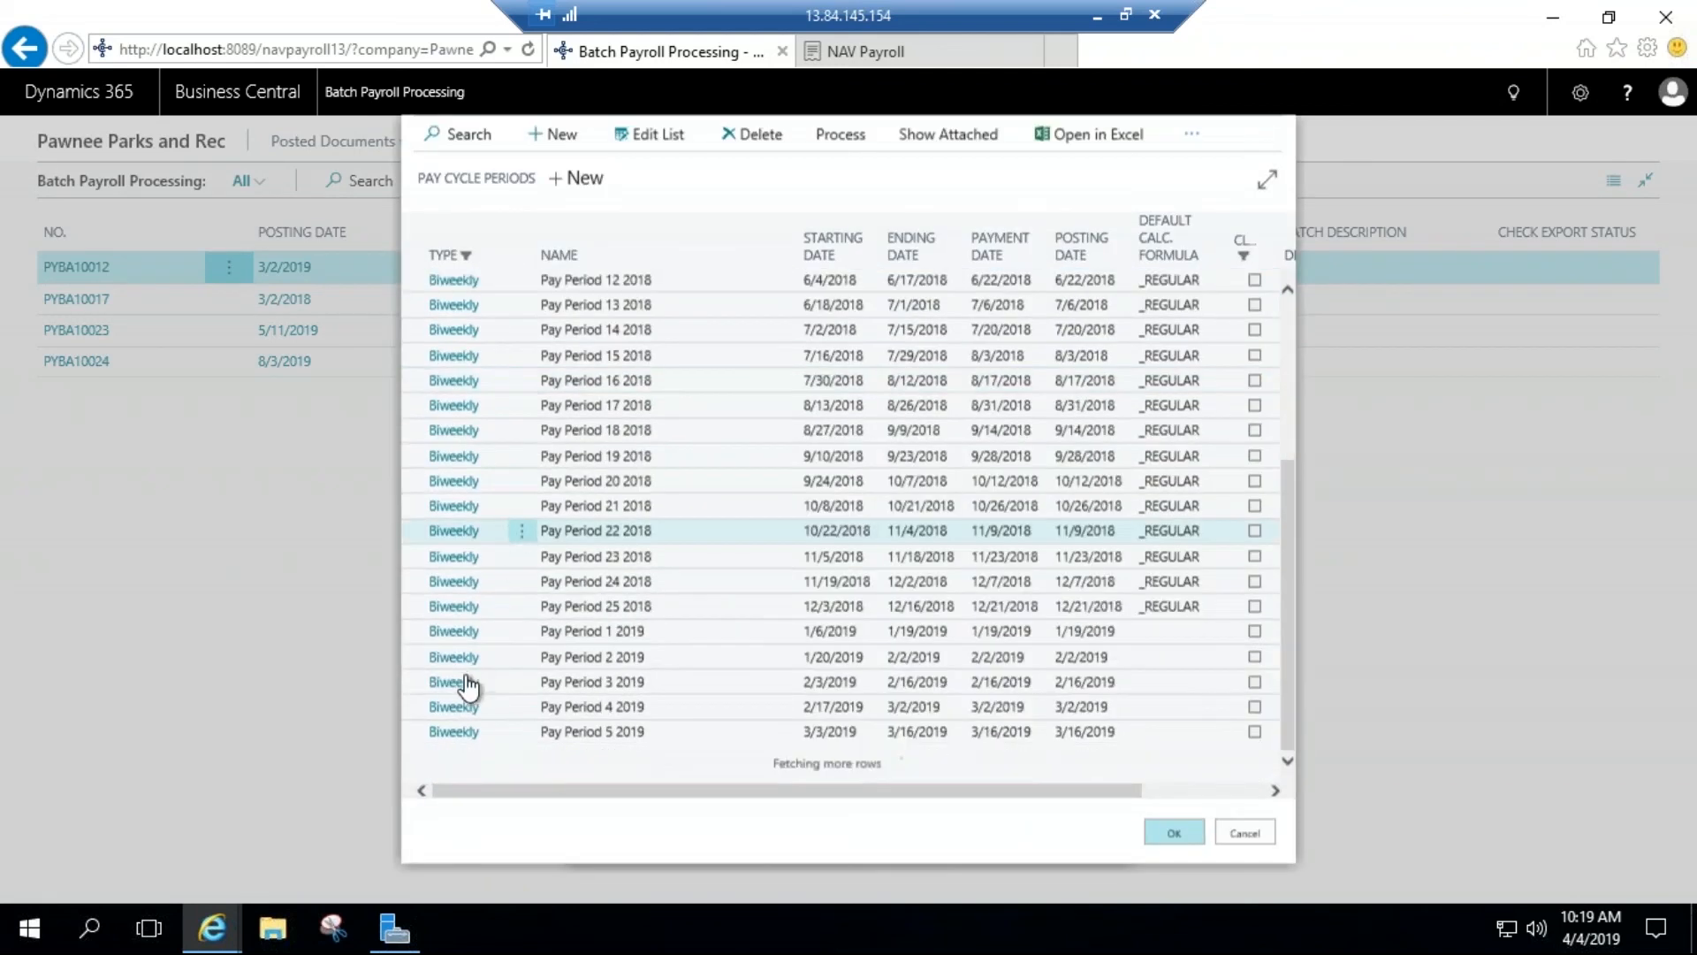
{"action": "scroll", "coordinate": [469, 685], "scroll_direction": "down", "scroll_amount": 5}
{"action": "left_click", "coordinate": [441, 704]}
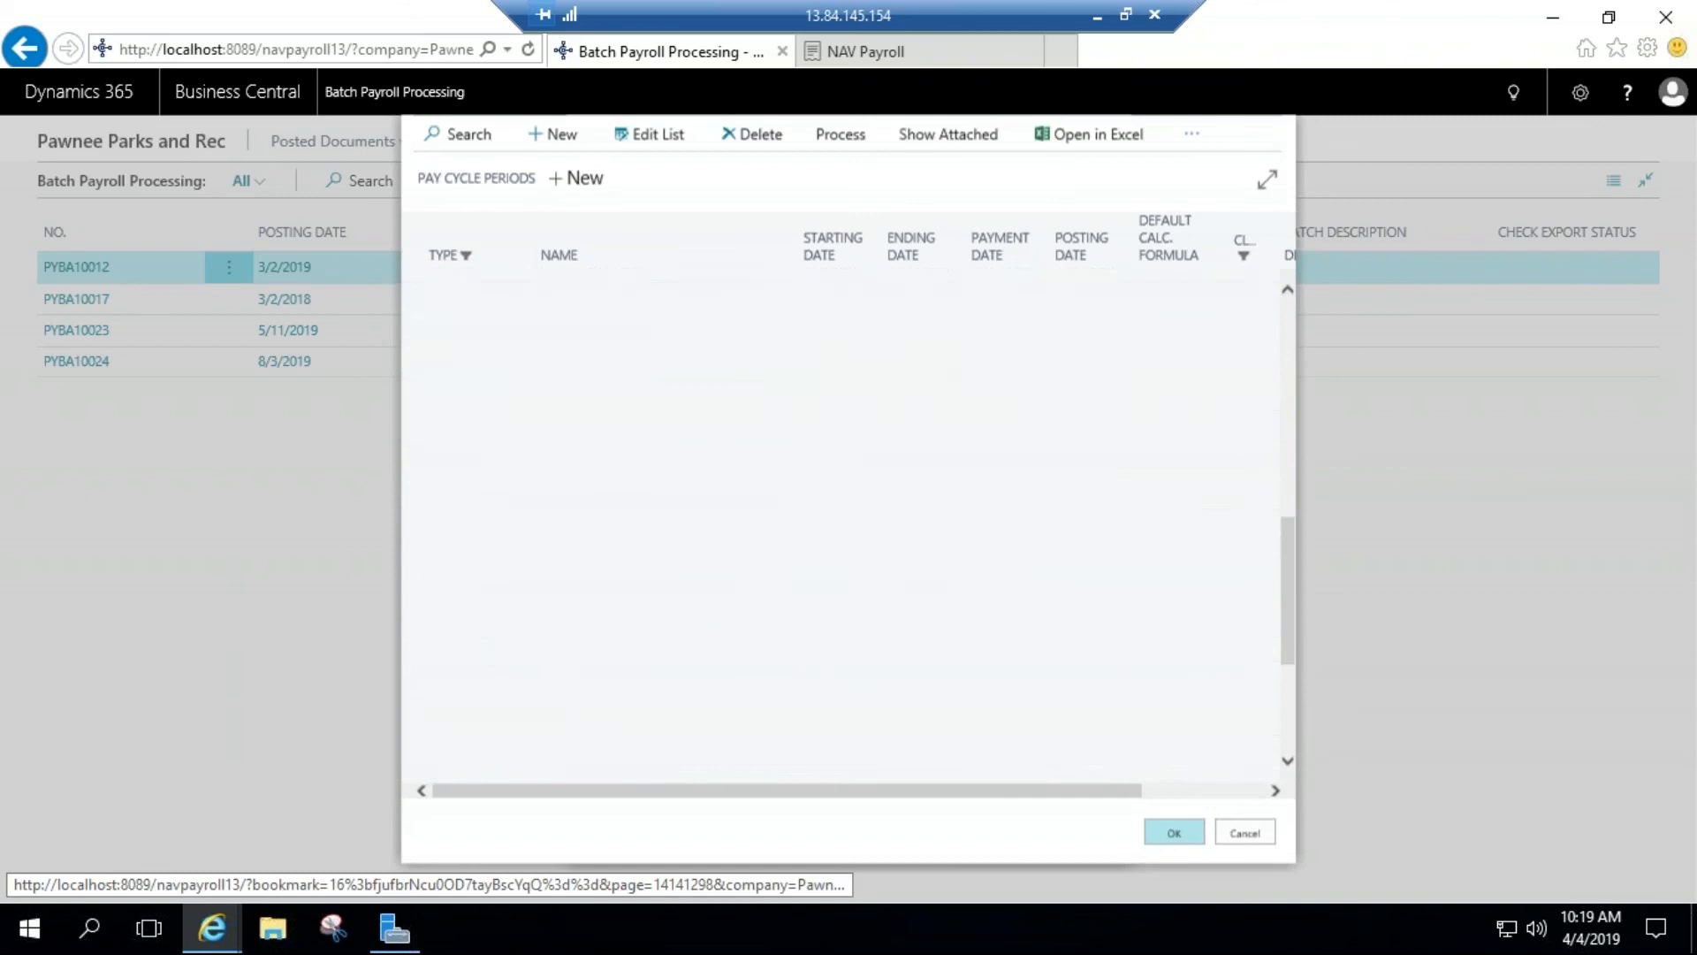
{"action": "scroll", "coordinate": [902, 477], "scroll_direction": "down", "scroll_amount": 2}
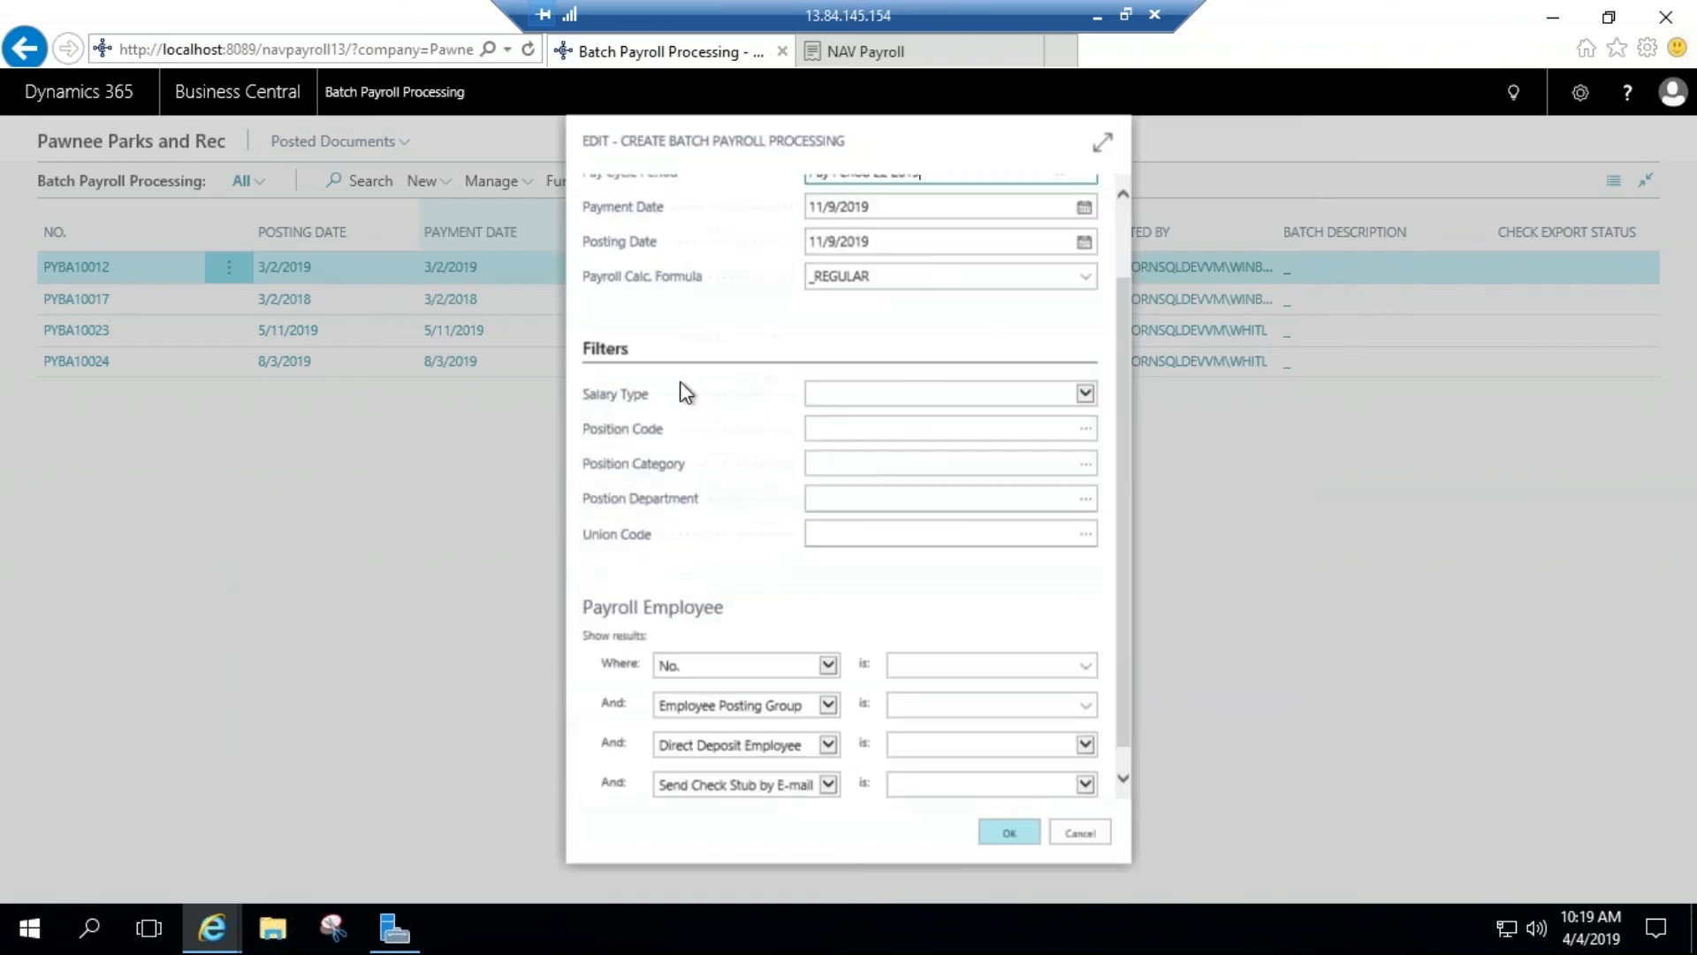
{"action": "scroll", "coordinate": [839, 447], "scroll_direction": "down", "scroll_amount": 1}
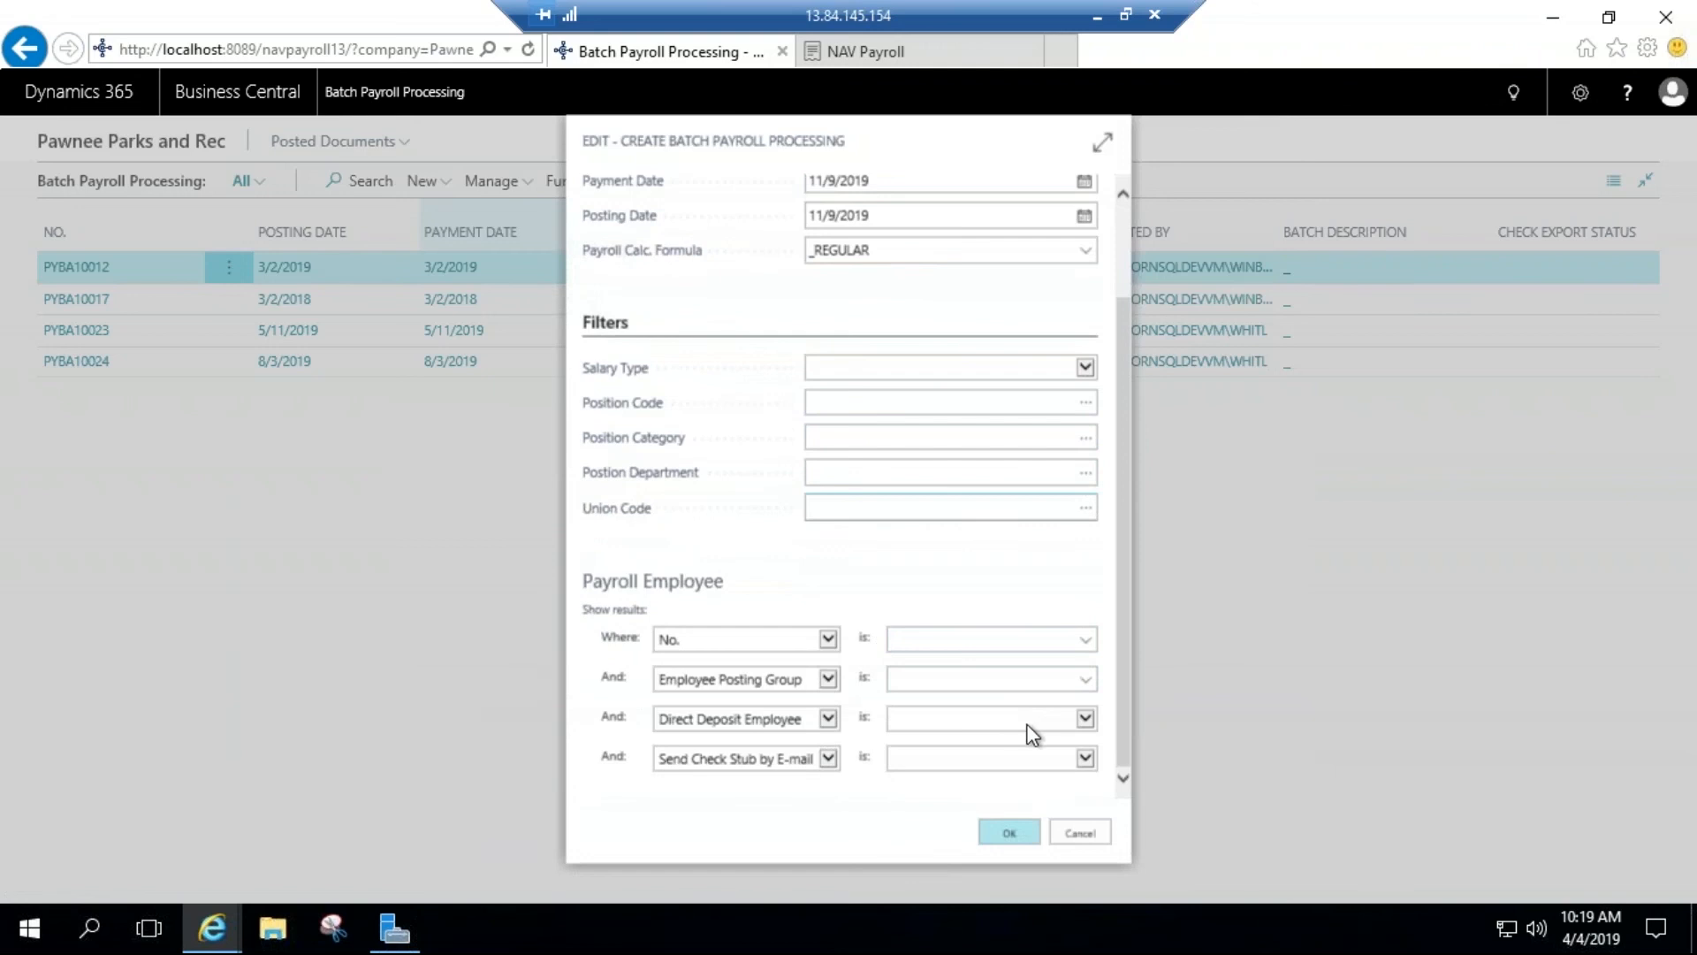
{"action": "left_click", "coordinate": [1079, 833]}
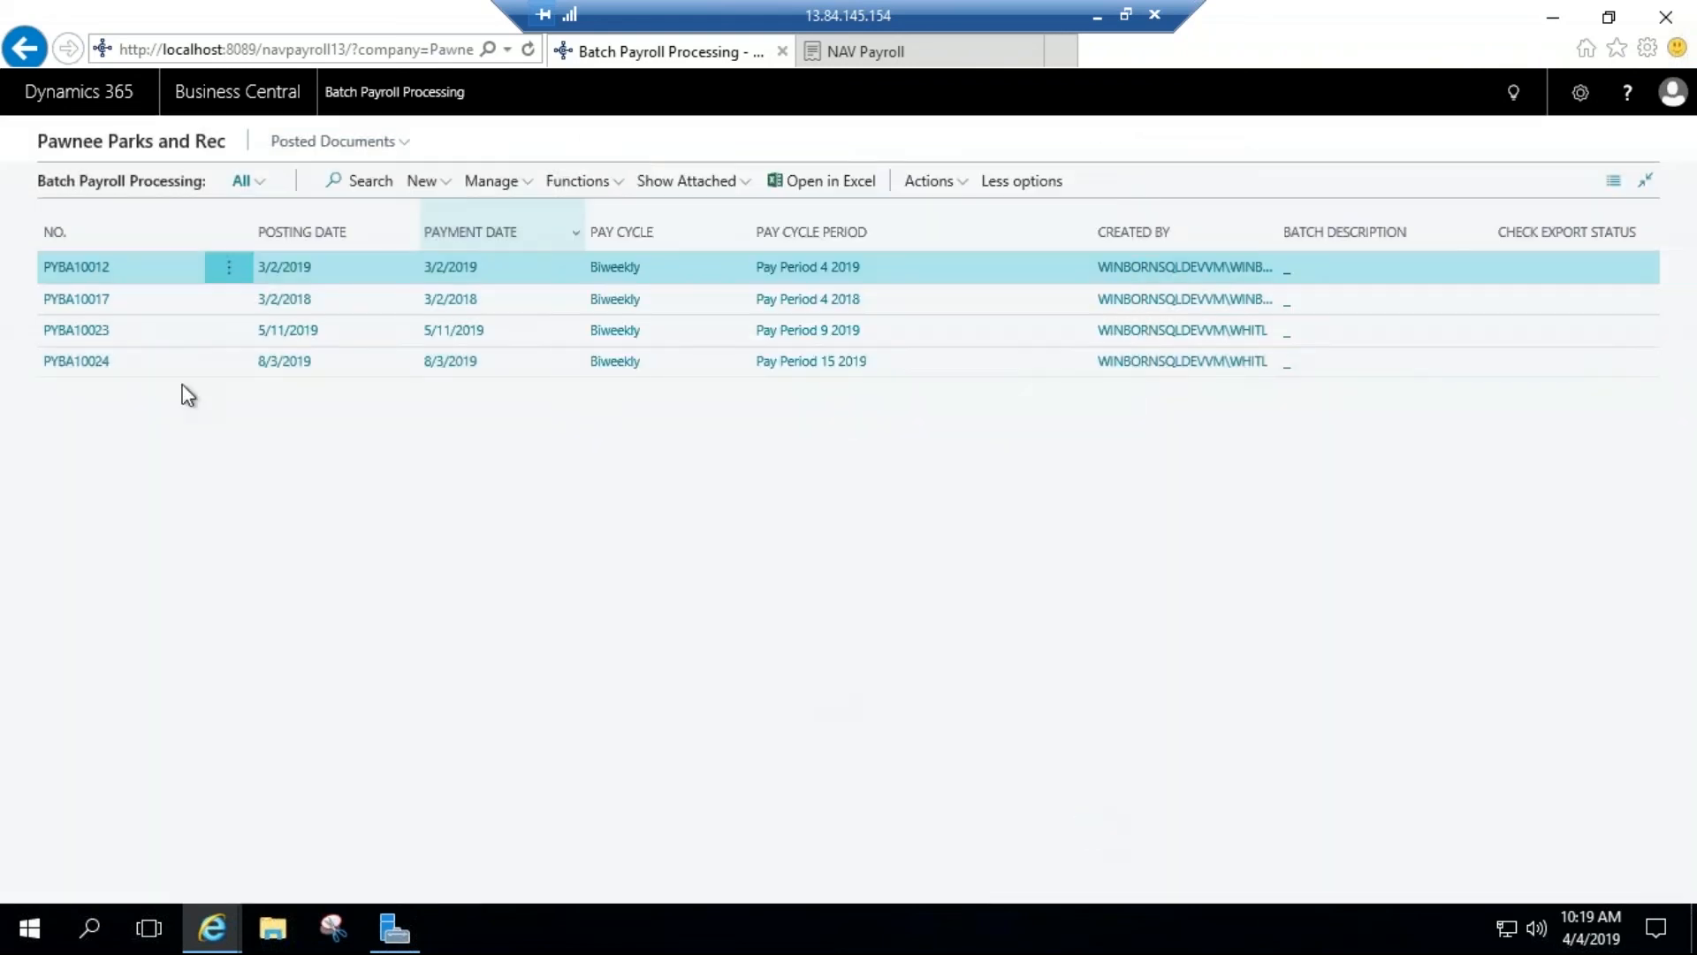
Step: Open payroll batch PYBA10024, review the payroll document behind its first employee line, and return to the batch
{"action": "left_click", "coordinate": [63, 363]}
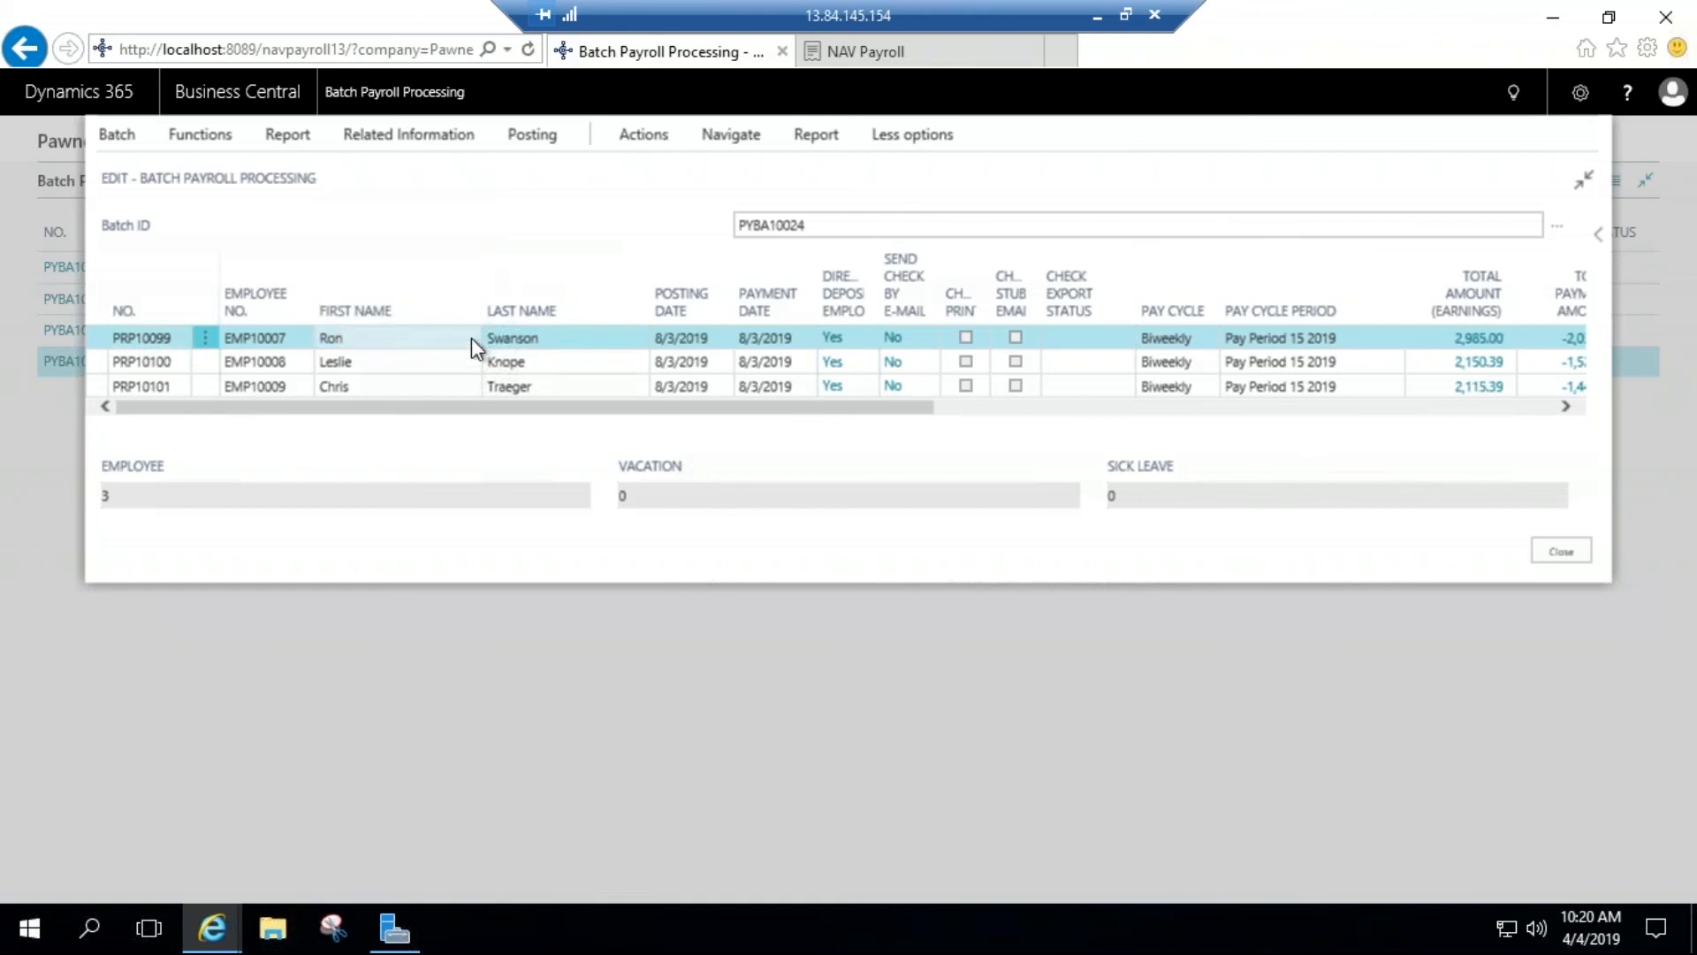
{"action": "left_click", "coordinate": [731, 137]}
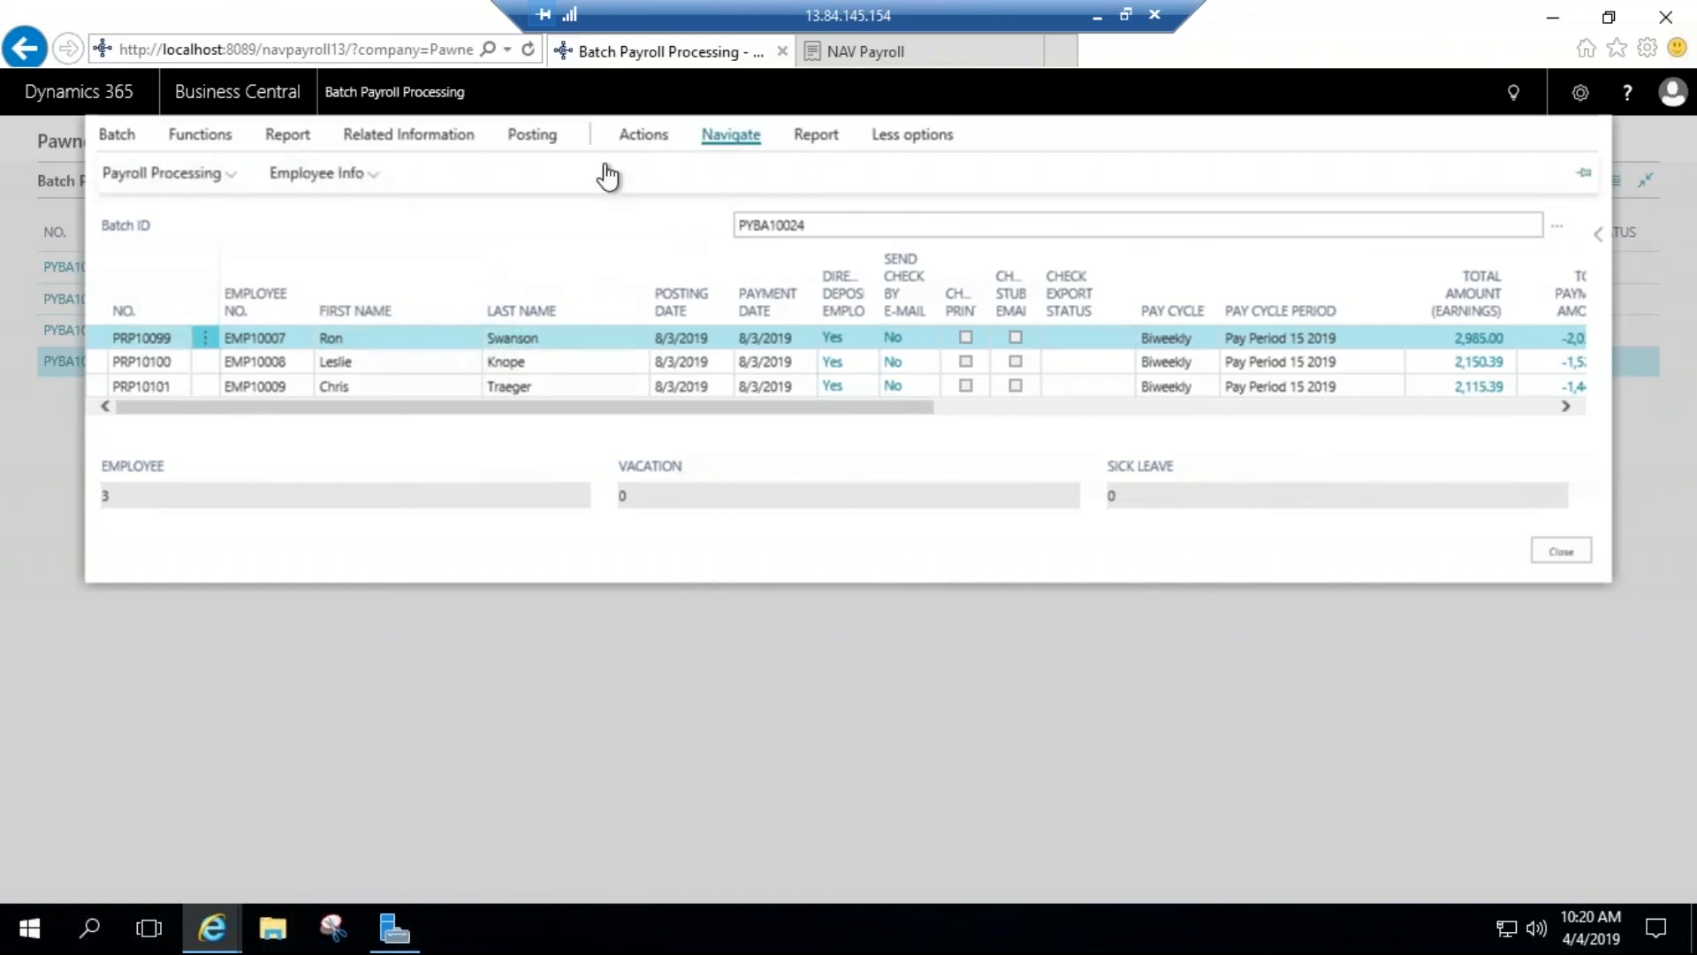
{"action": "left_click", "coordinate": [320, 175]}
{"action": "left_click", "coordinate": [177, 175]}
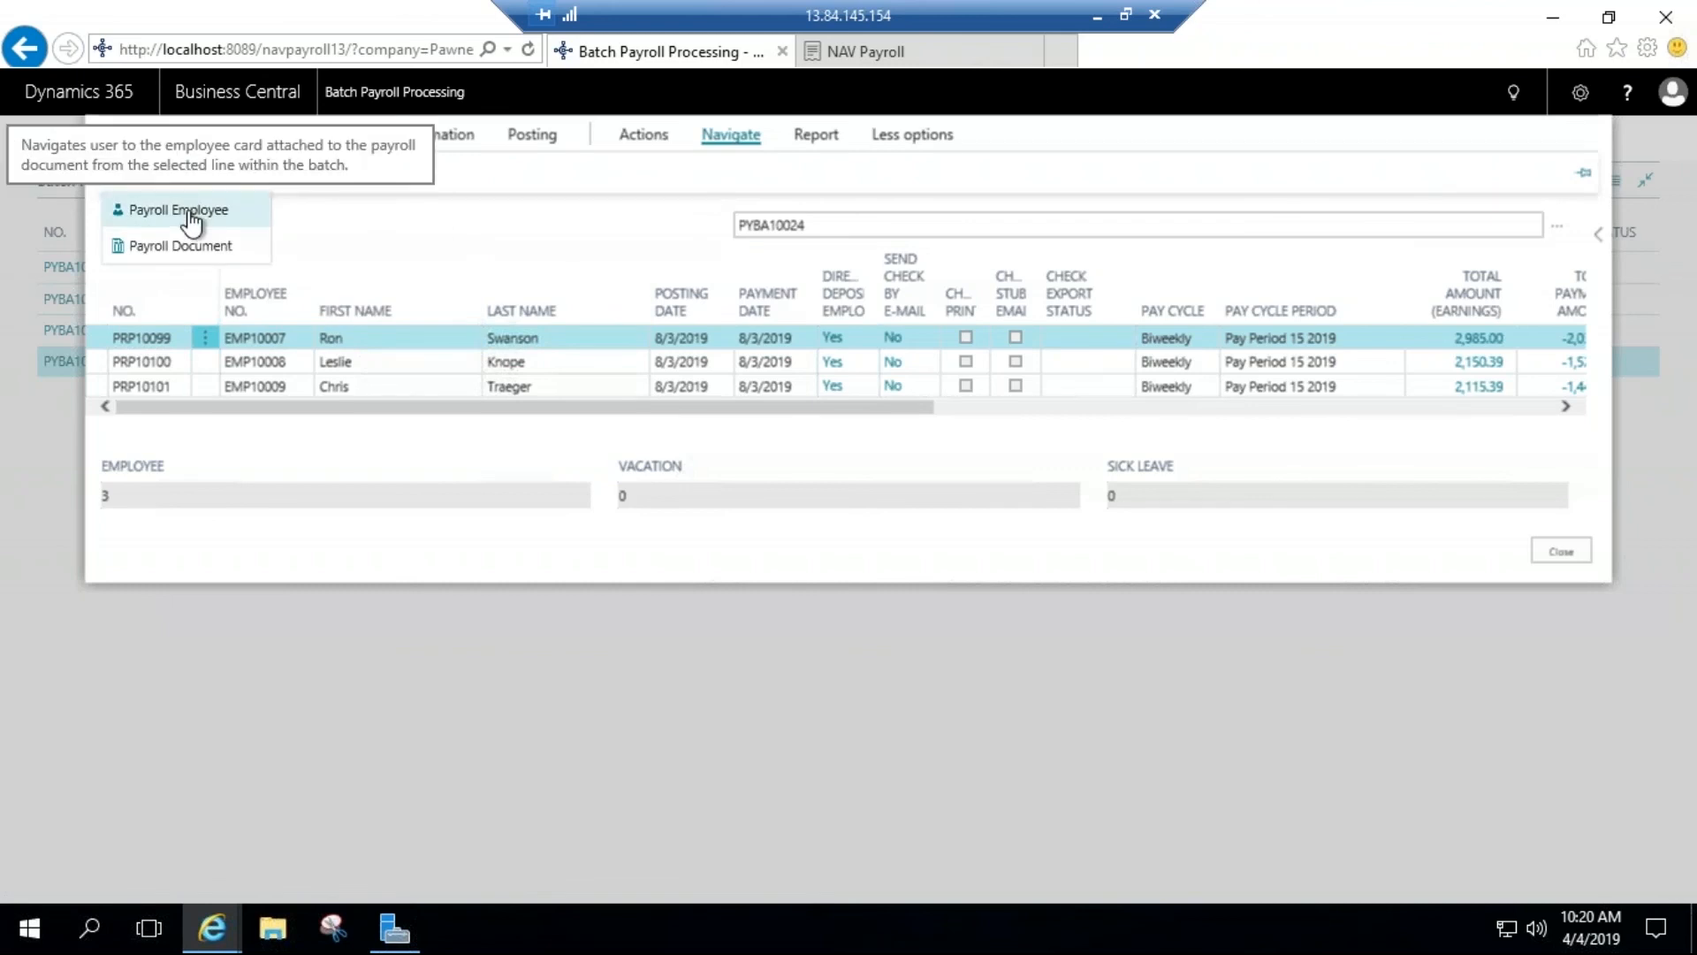
{"action": "left_click", "coordinate": [194, 249]}
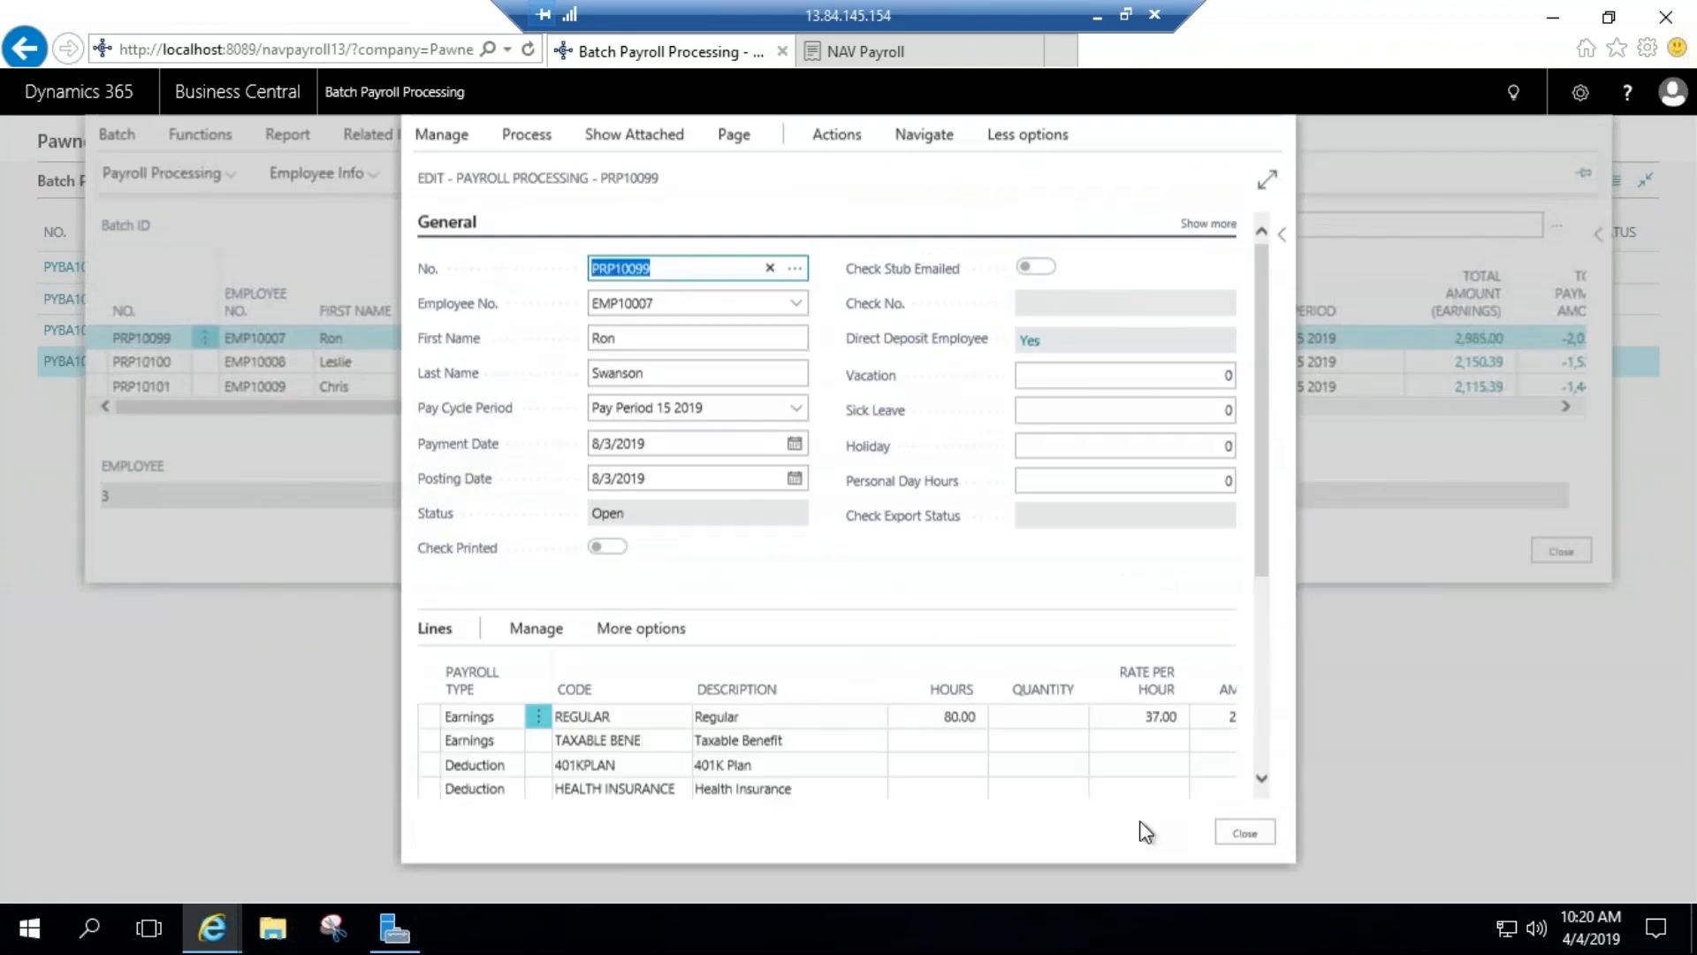
{"action": "left_click", "coordinate": [1244, 834]}
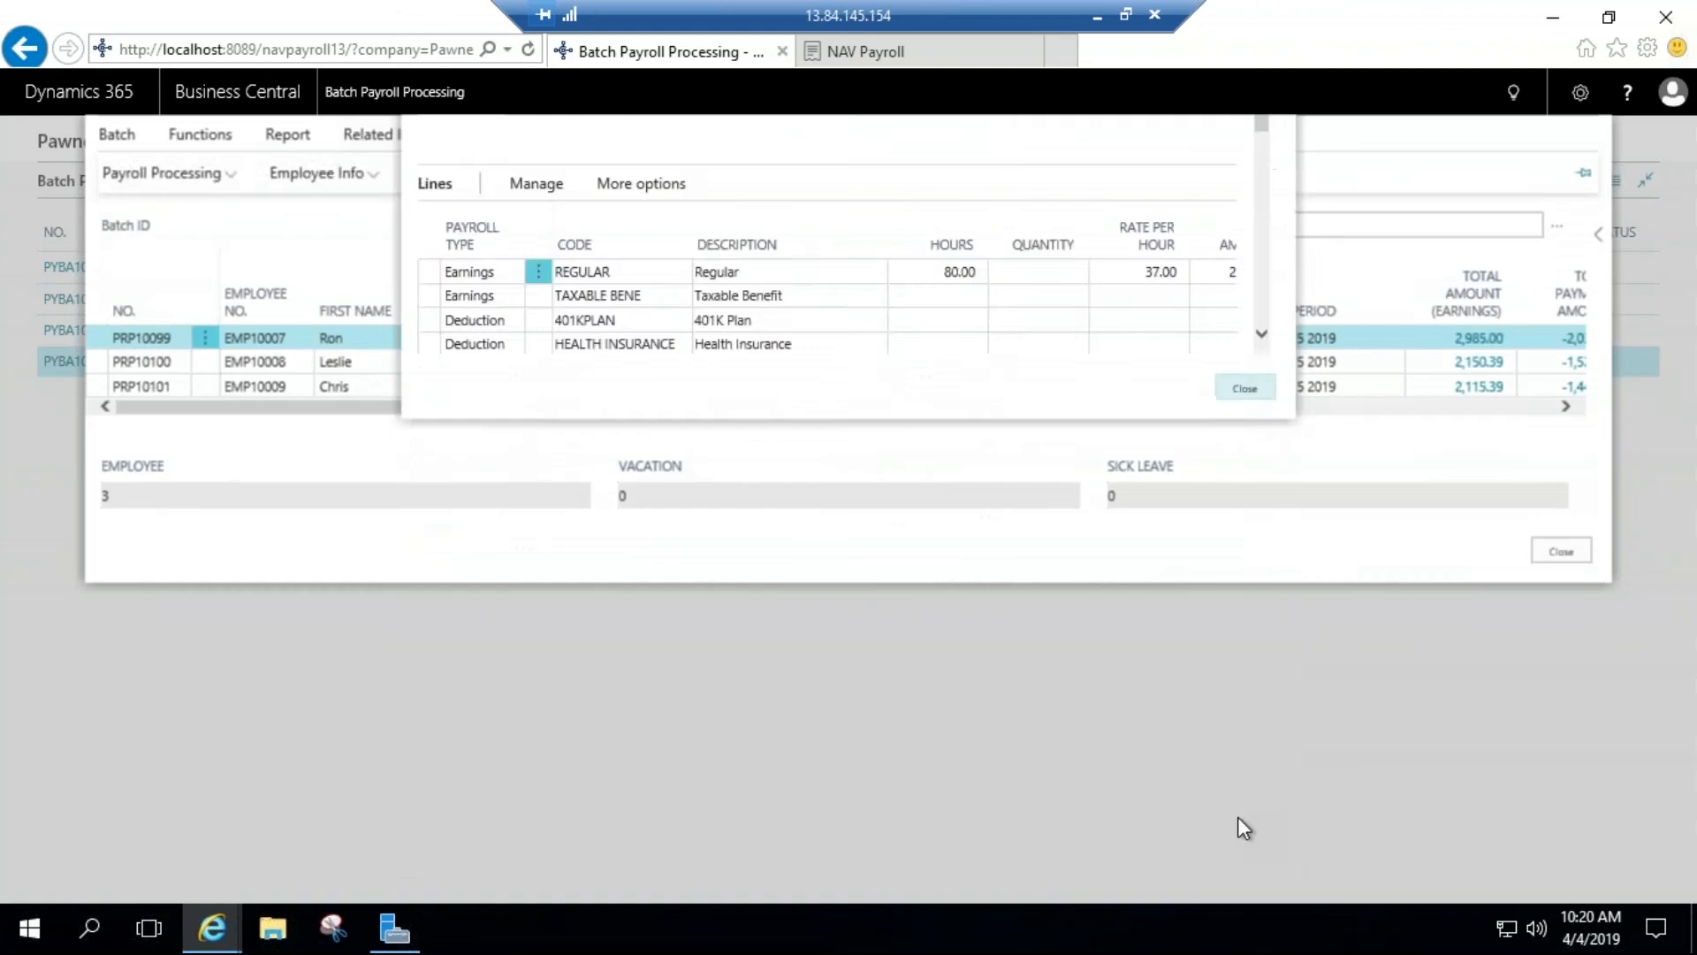
Step: Set the personal day hours to 8 on the first employee line of the batch
{"action": "left_click_drag", "start_coordinate": [961, 428], "coordinate": [1336, 420]}
{"action": "left_click", "coordinate": [1185, 341]}
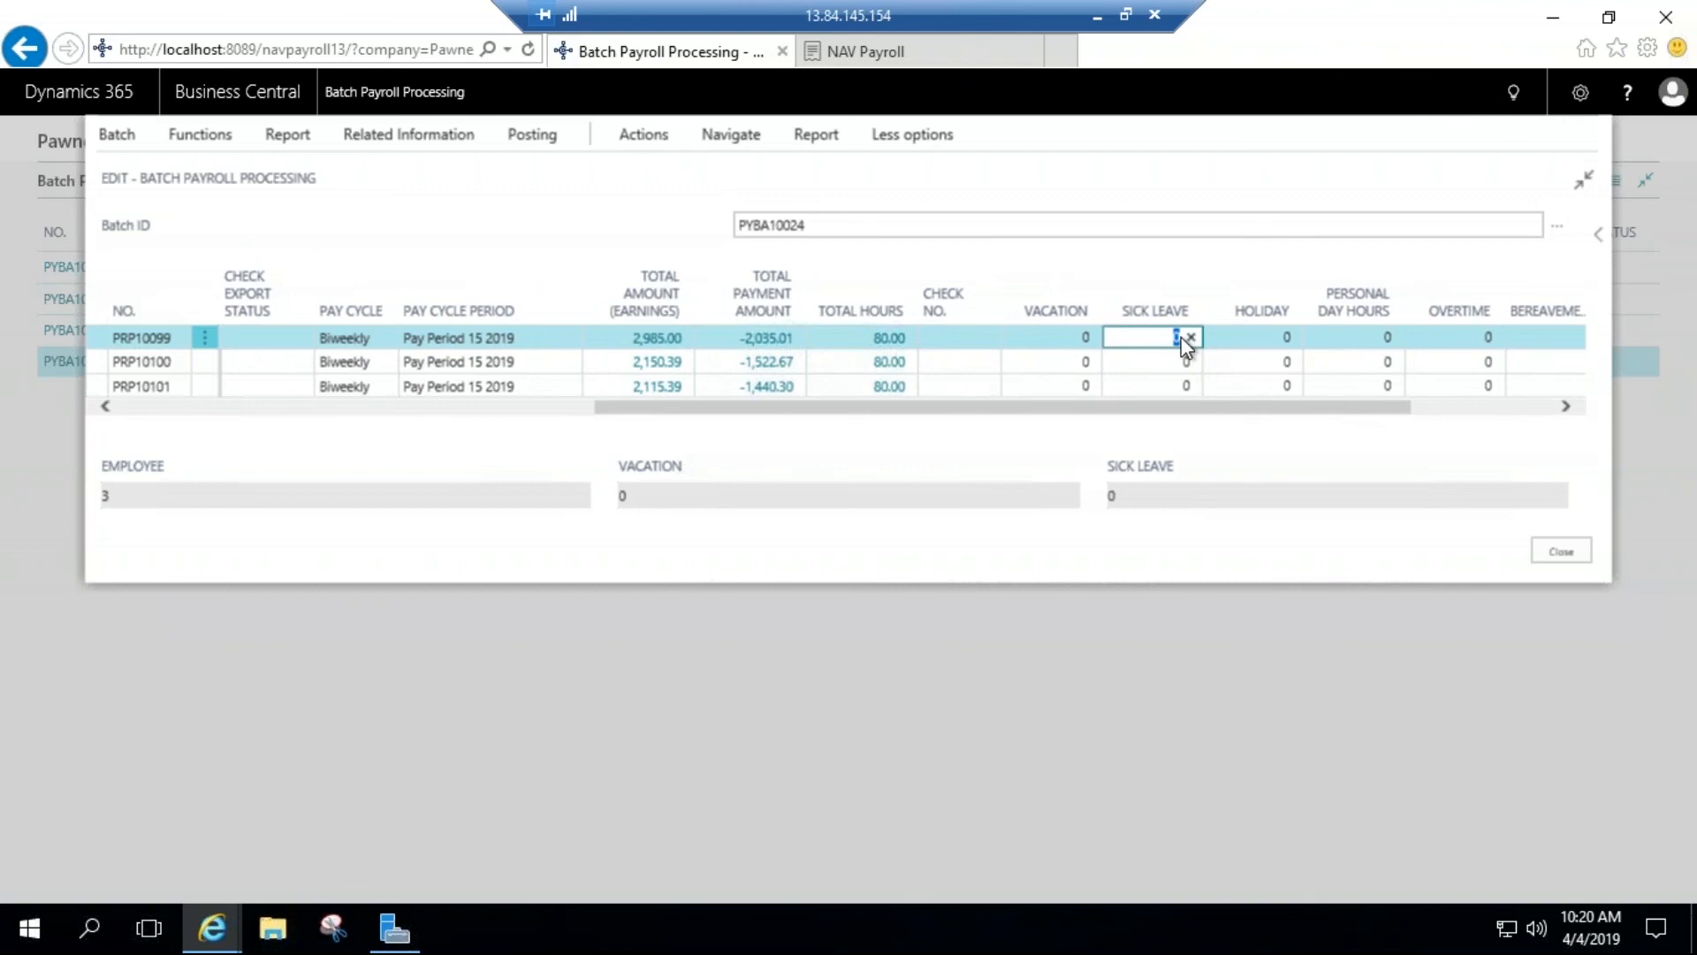
{"action": "left_click", "coordinate": [1085, 339]}
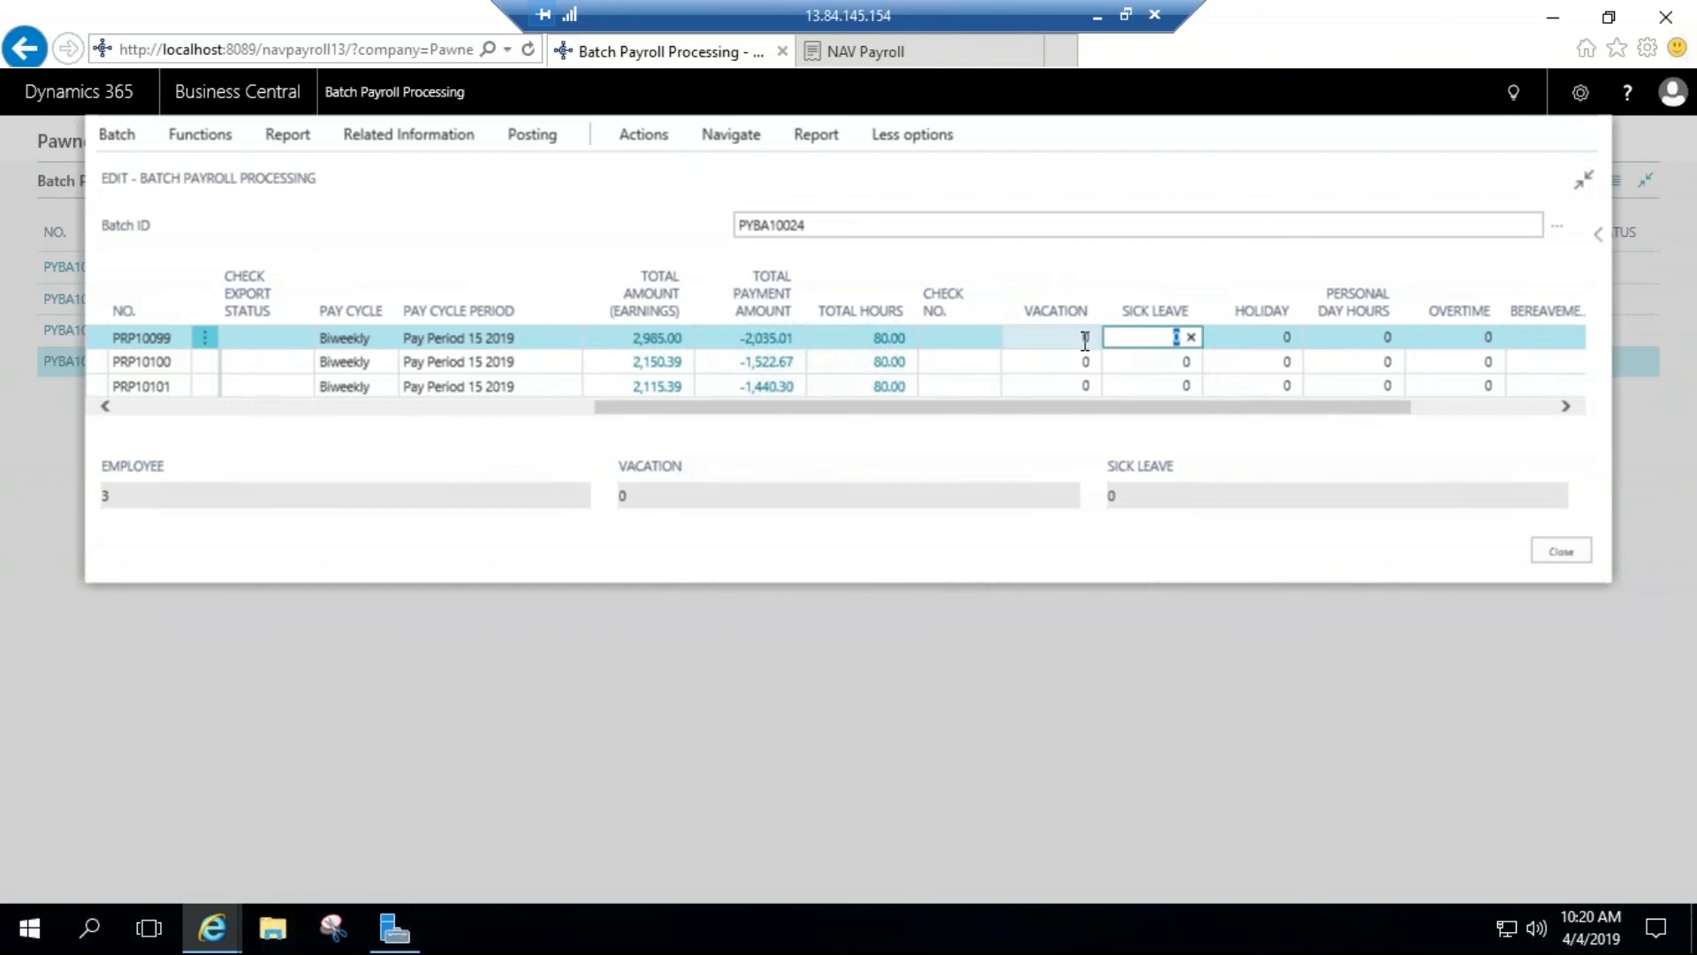
{"action": "left_click", "coordinate": [1391, 339]}
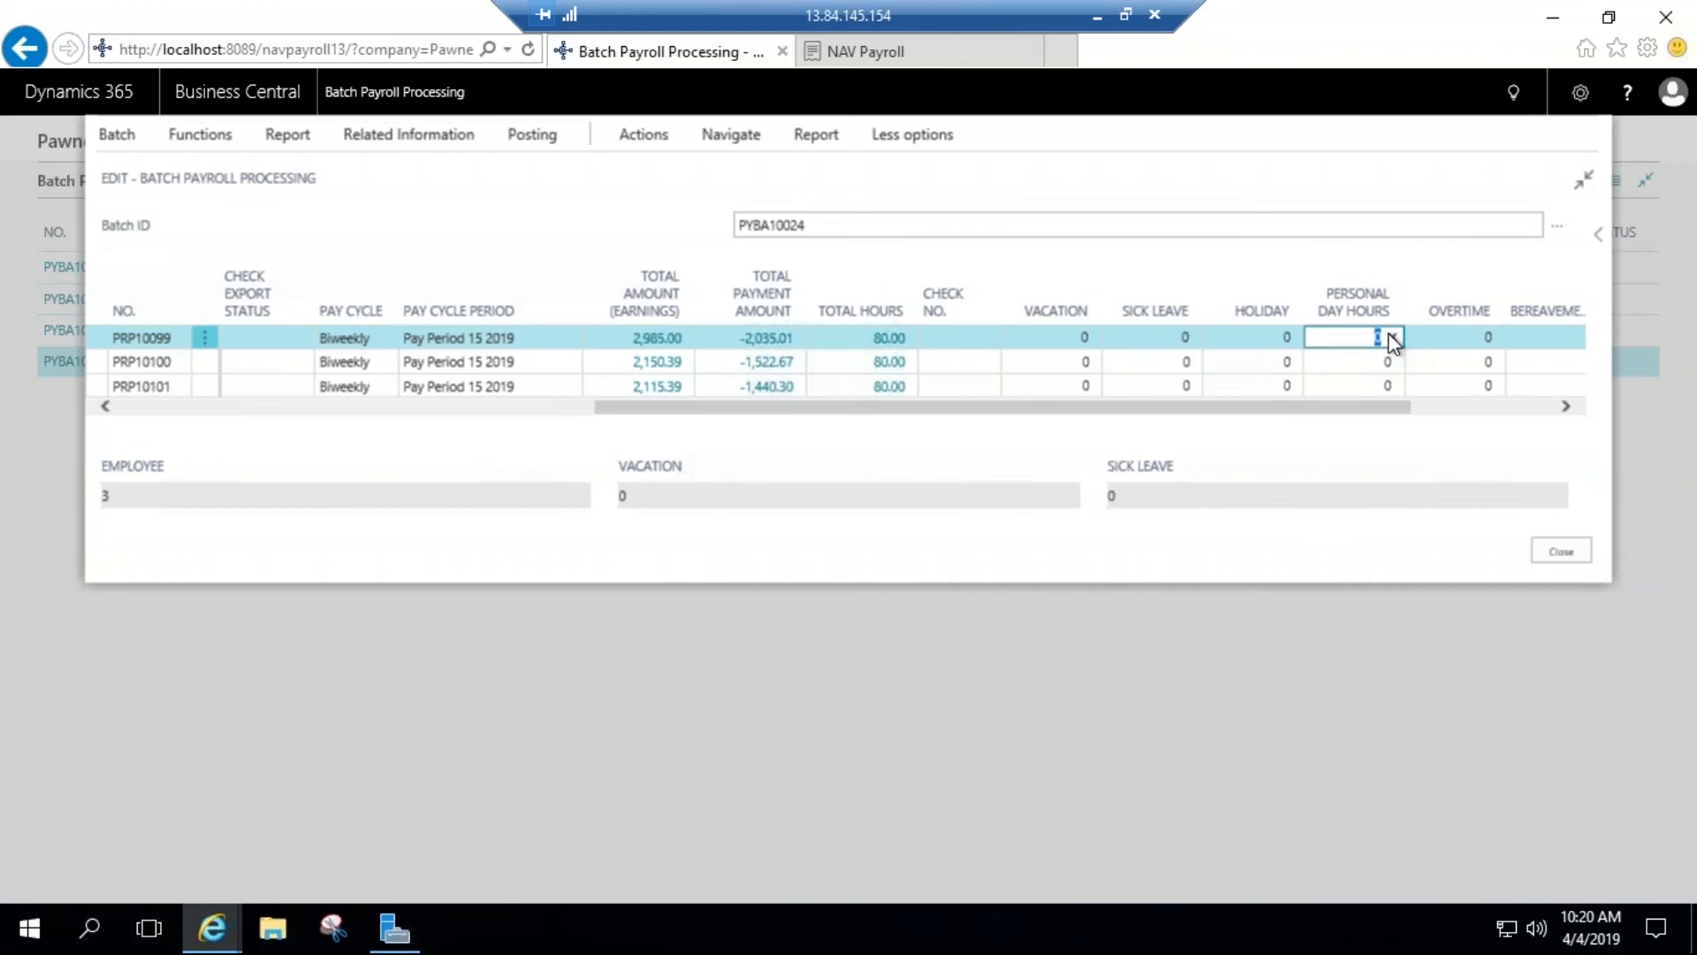
{"action": "type", "text": "8"}
{"action": "key", "text": "Tab"}
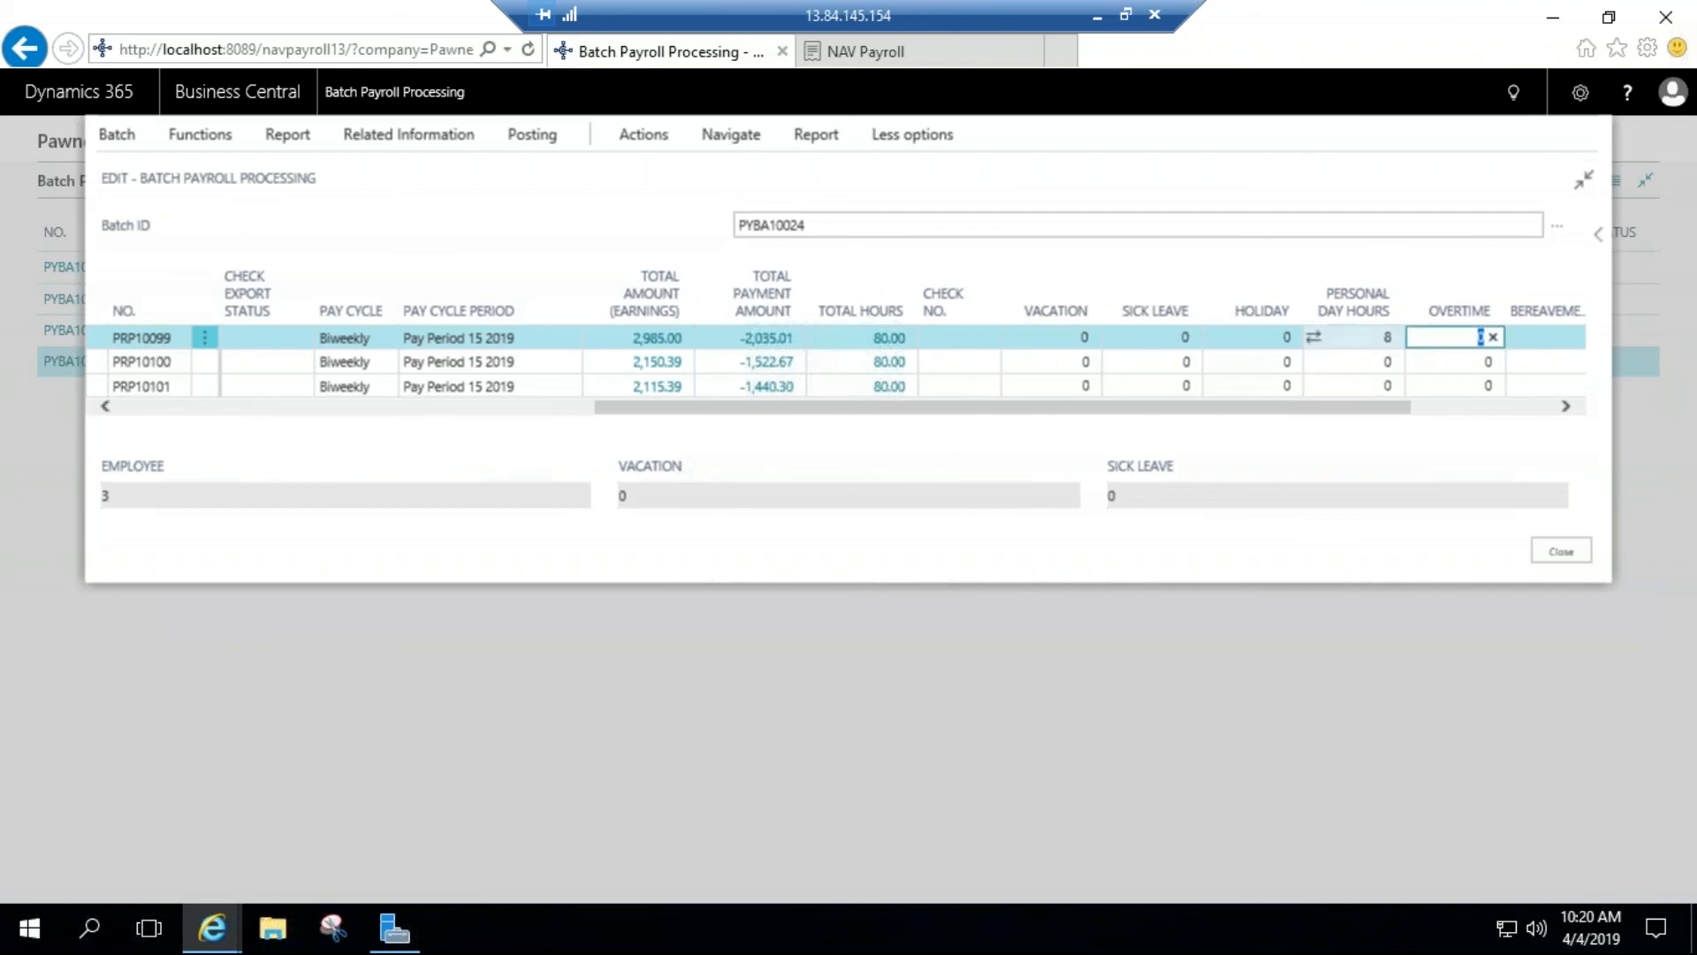
Step: Review the earnings lines in the first employee's payroll document with the personal day hours included, and close the document
{"action": "left_click", "coordinate": [730, 134]}
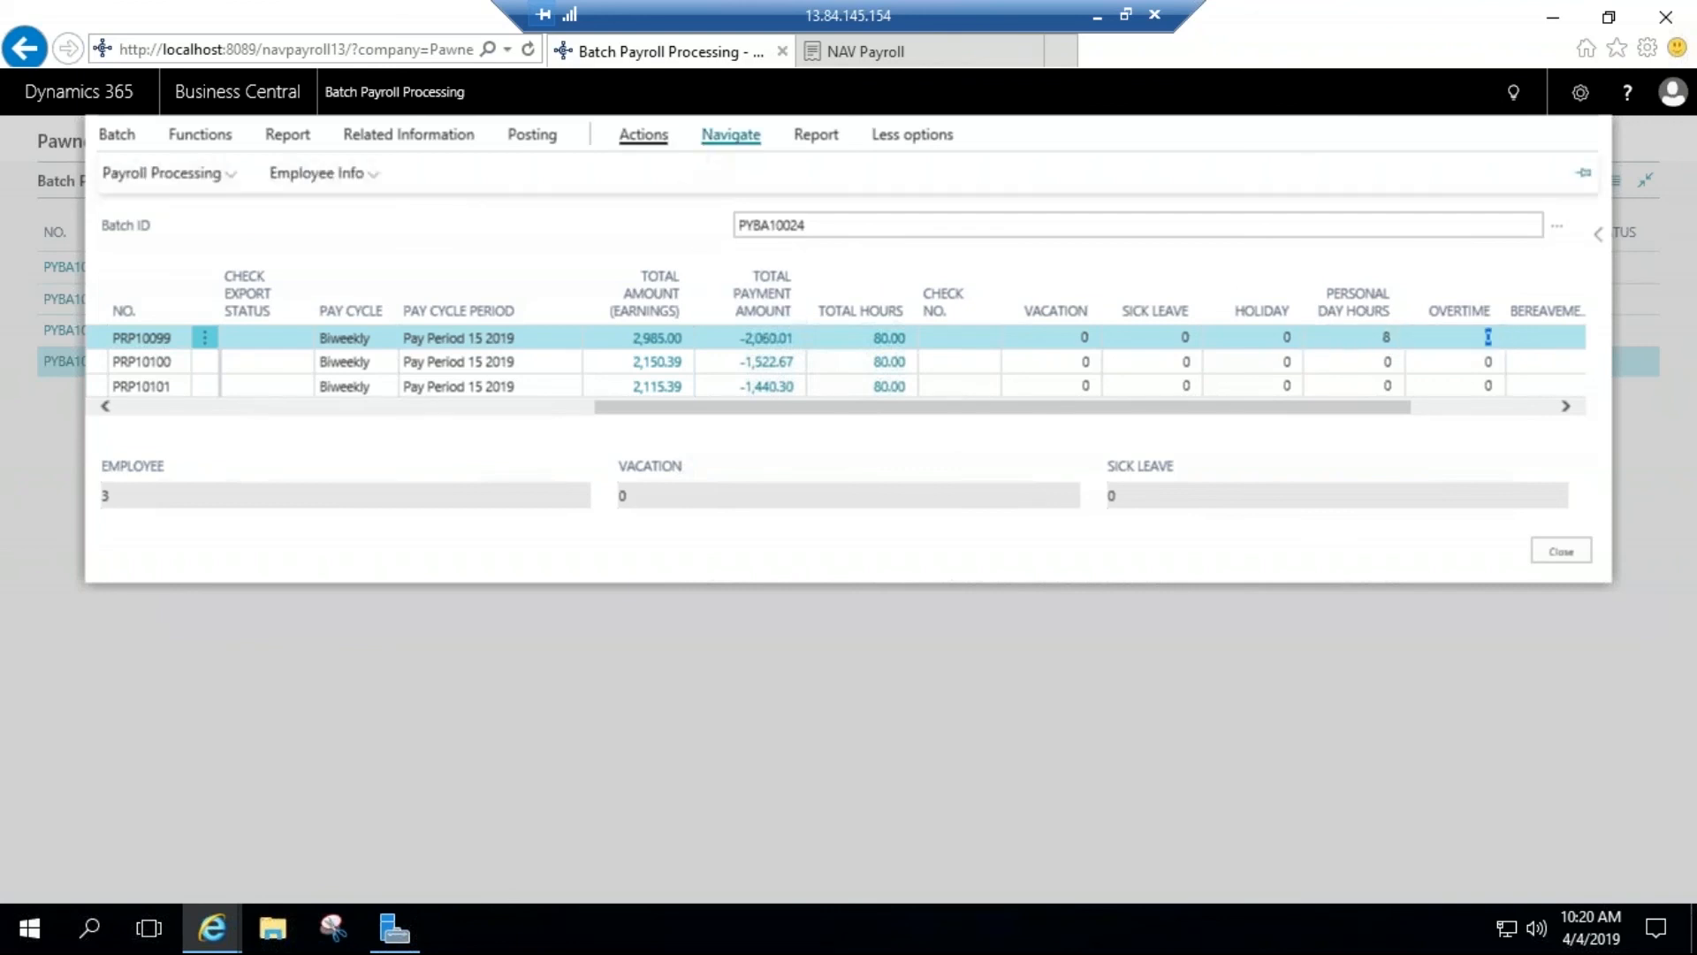
{"action": "left_click", "coordinate": [205, 182]}
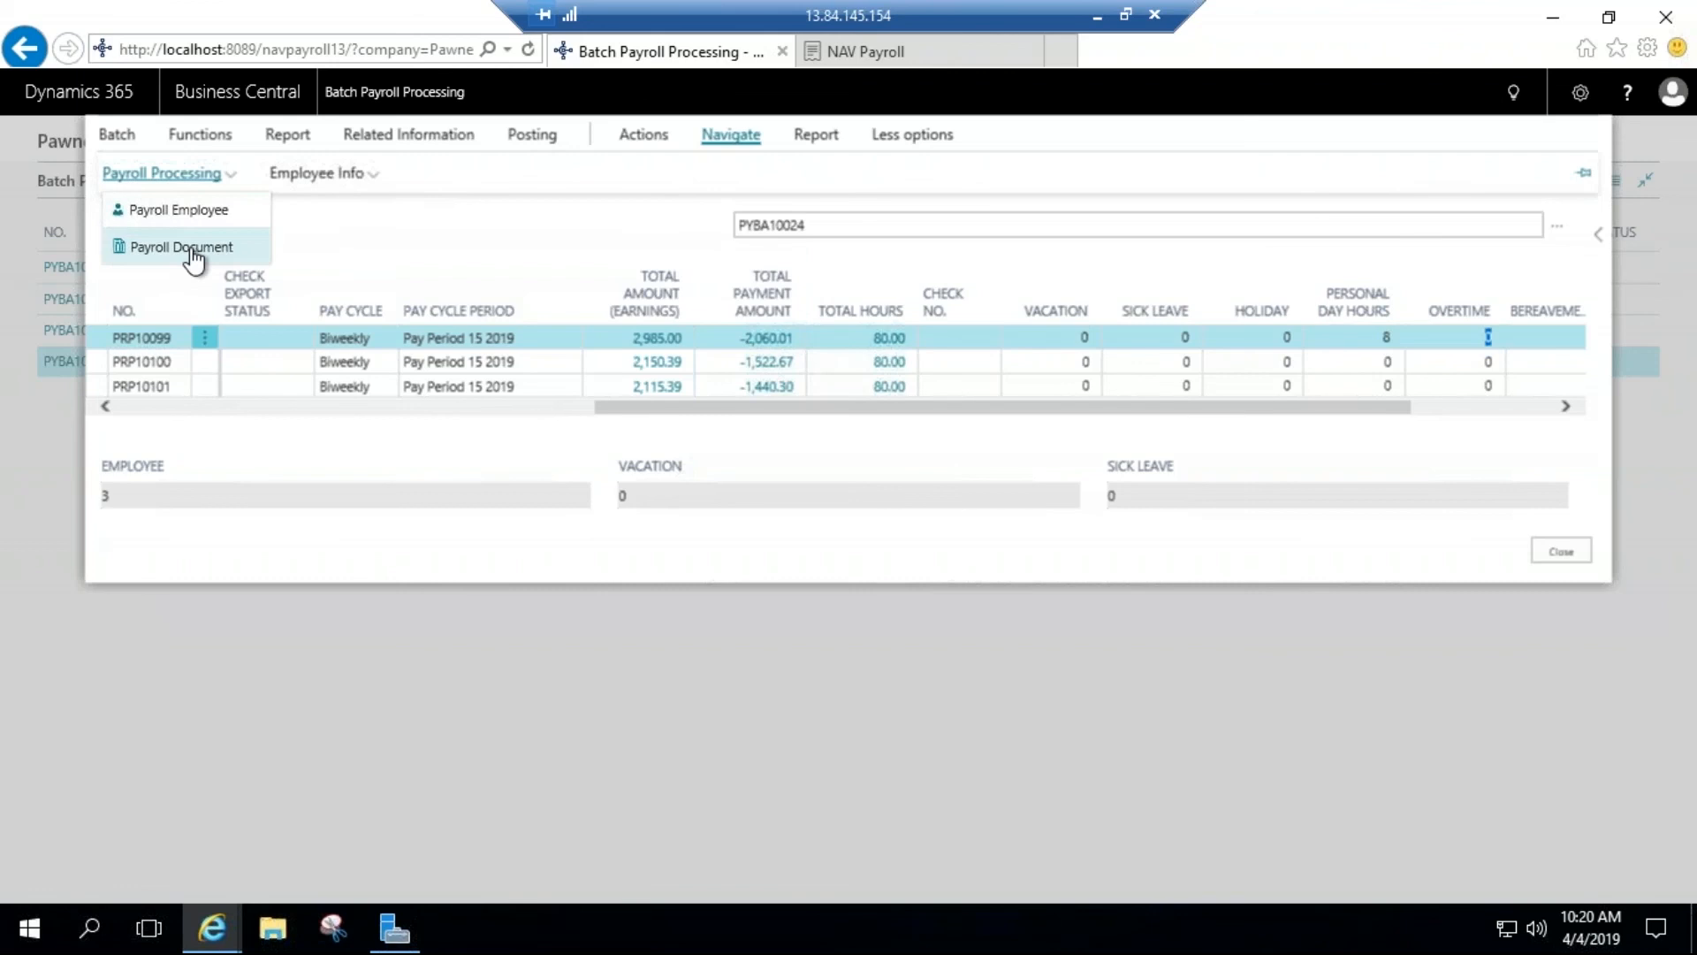
{"action": "left_click", "coordinate": [190, 248]}
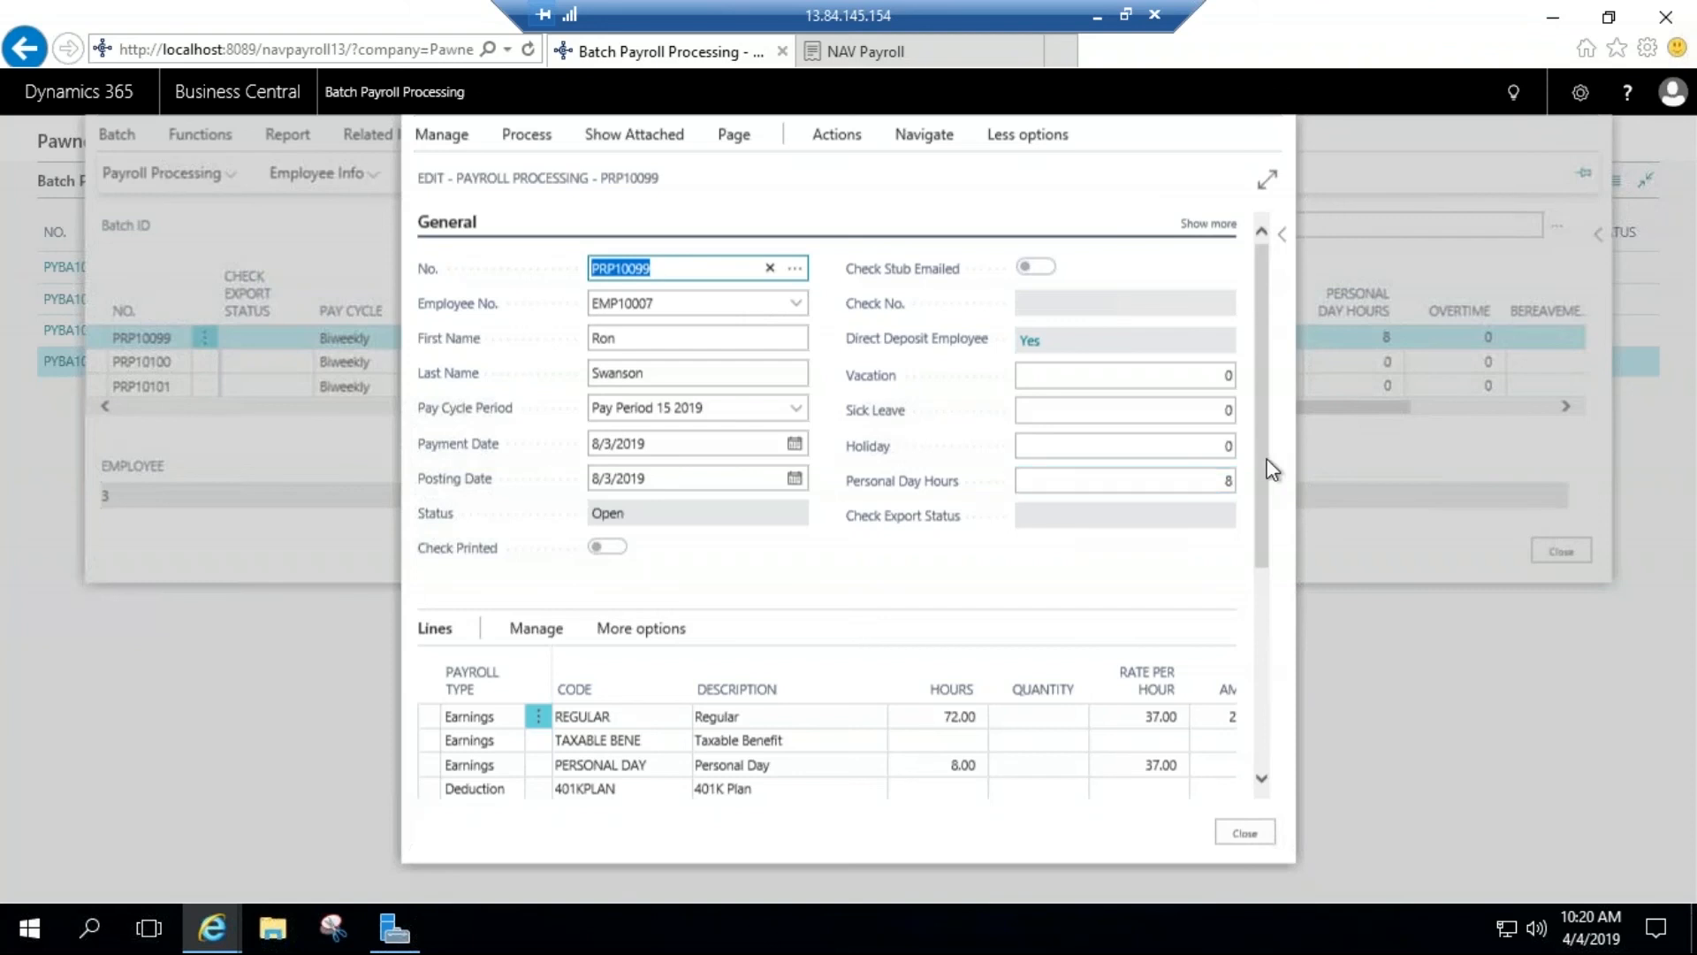
{"action": "left_click_drag", "start_coordinate": [1262, 469], "coordinate": [1262, 519]}
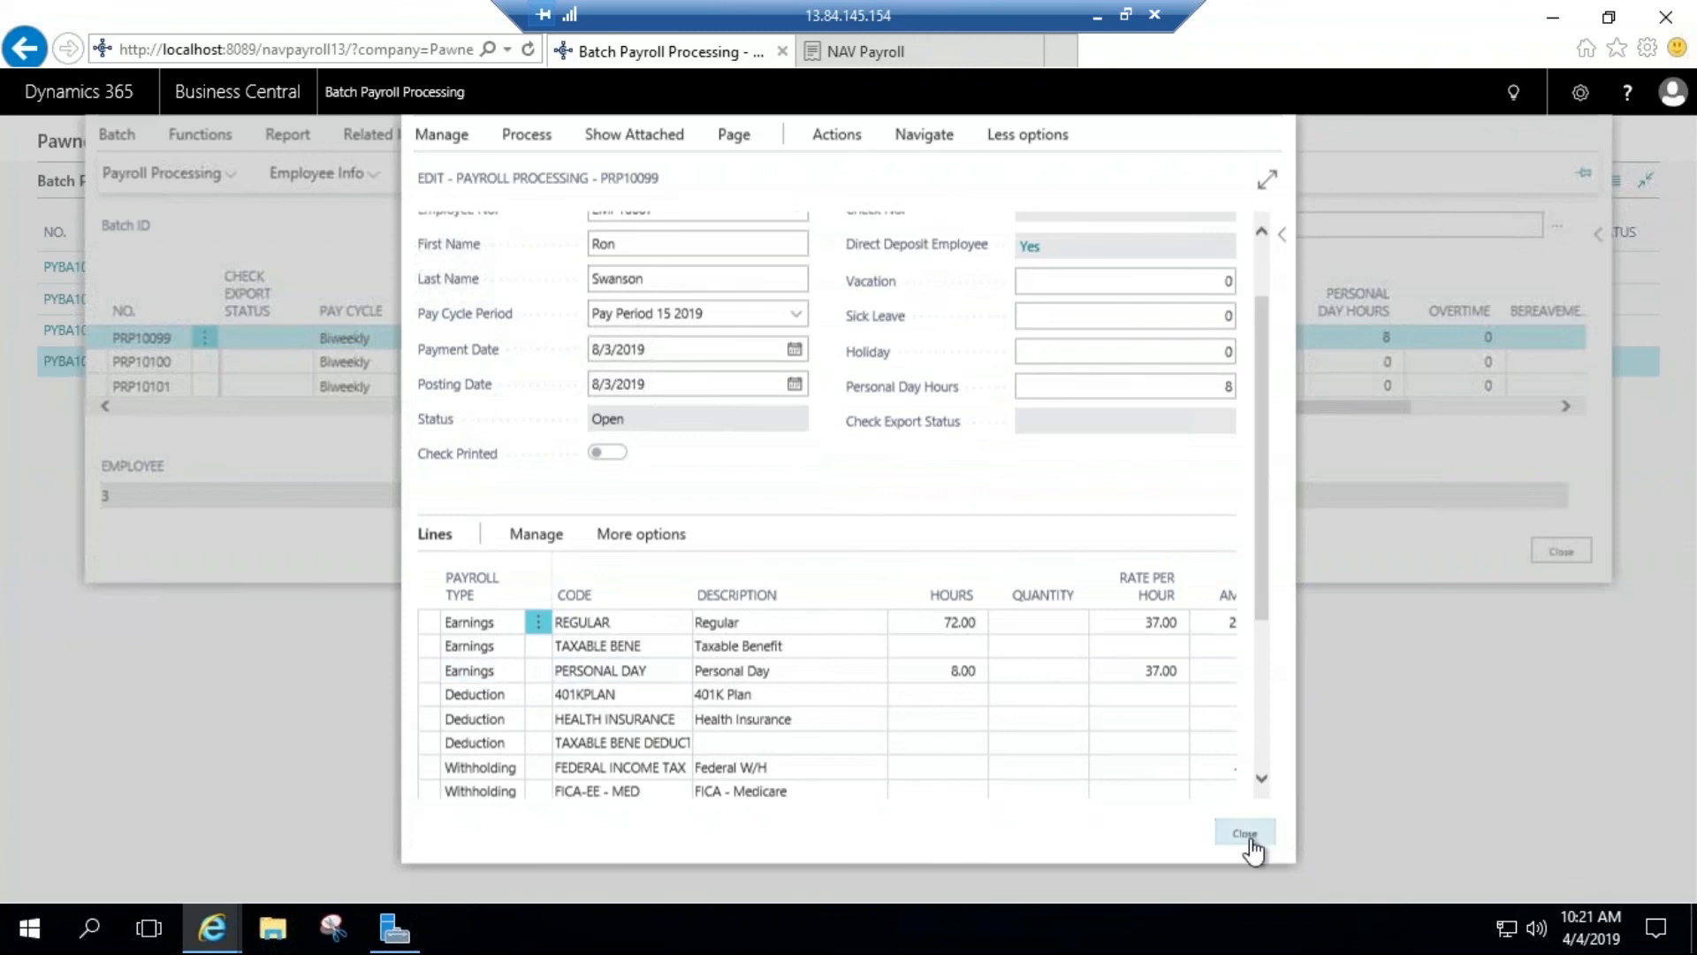
{"action": "left_click", "coordinate": [1244, 833]}
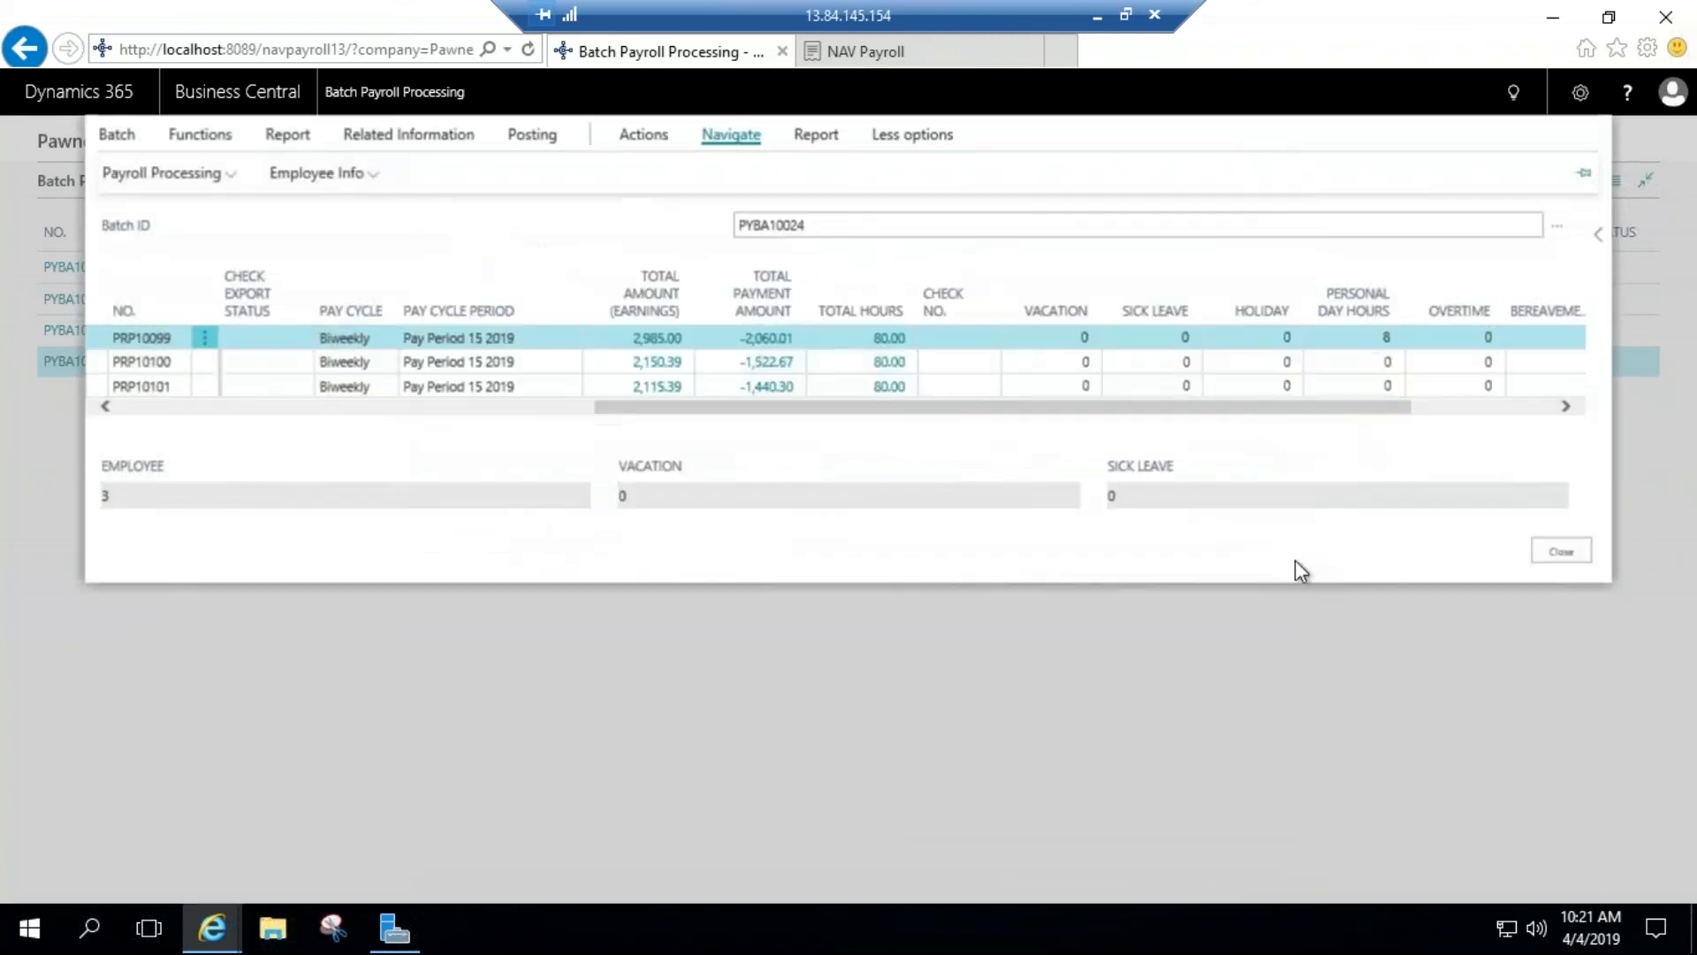
Step: Reset the personal day hours on the first employee line to 0
{"action": "left_click", "coordinate": [1380, 338]}
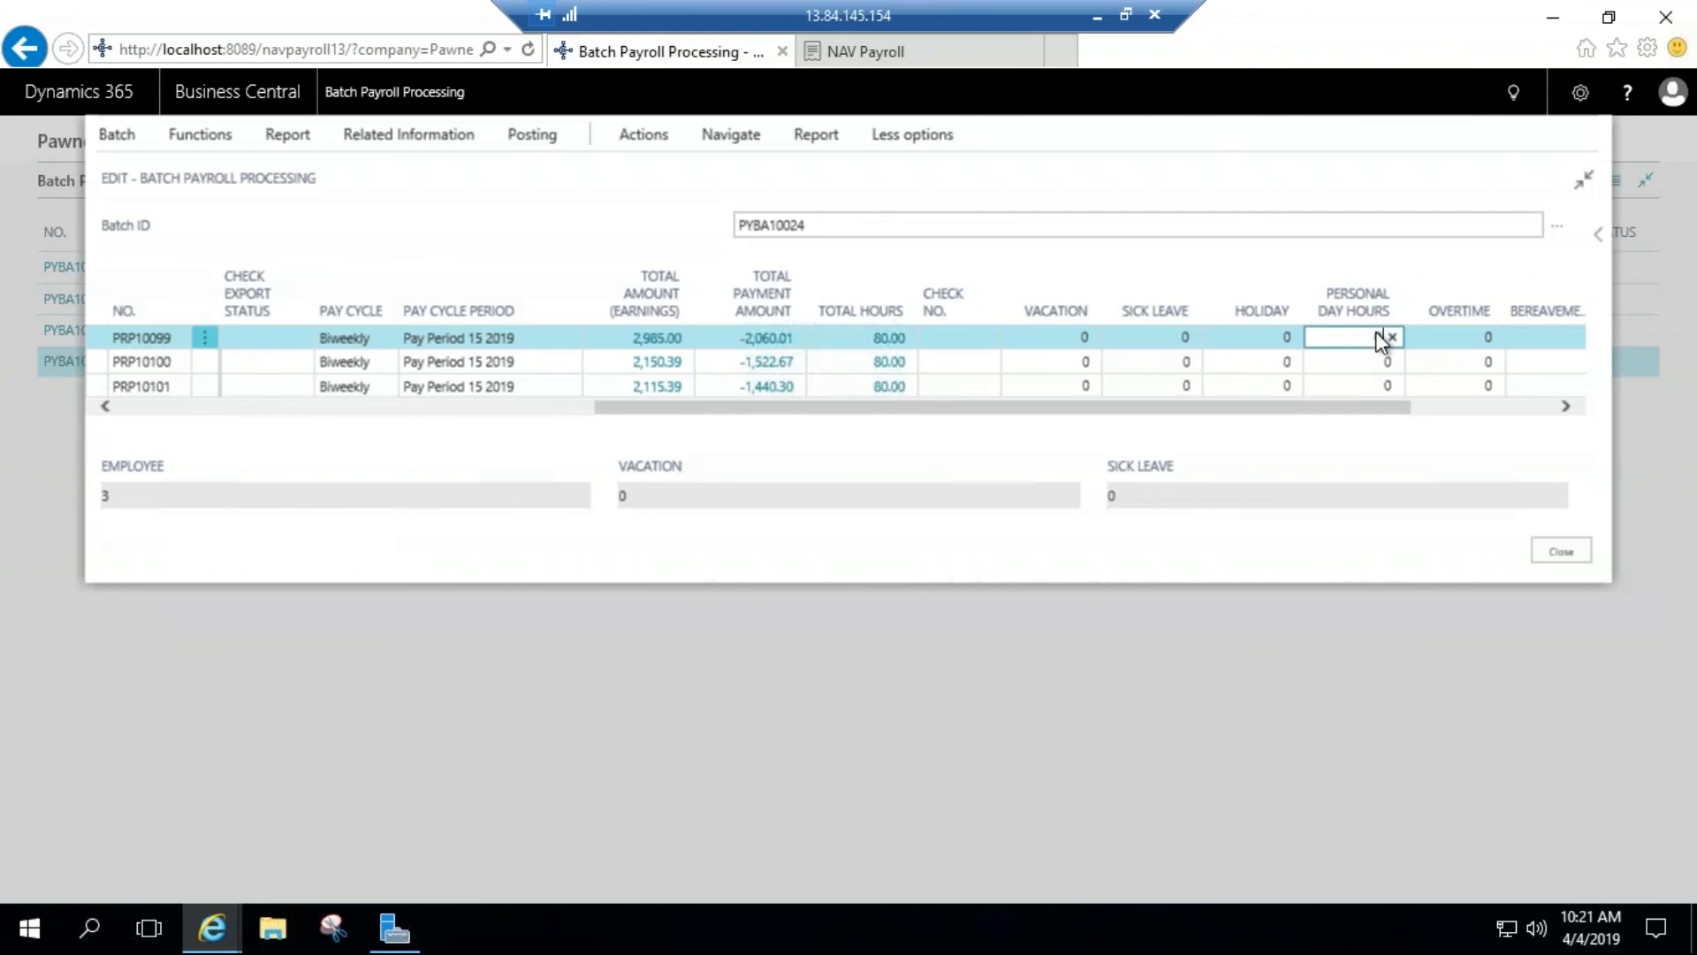
{"action": "key", "text": "Tab"}
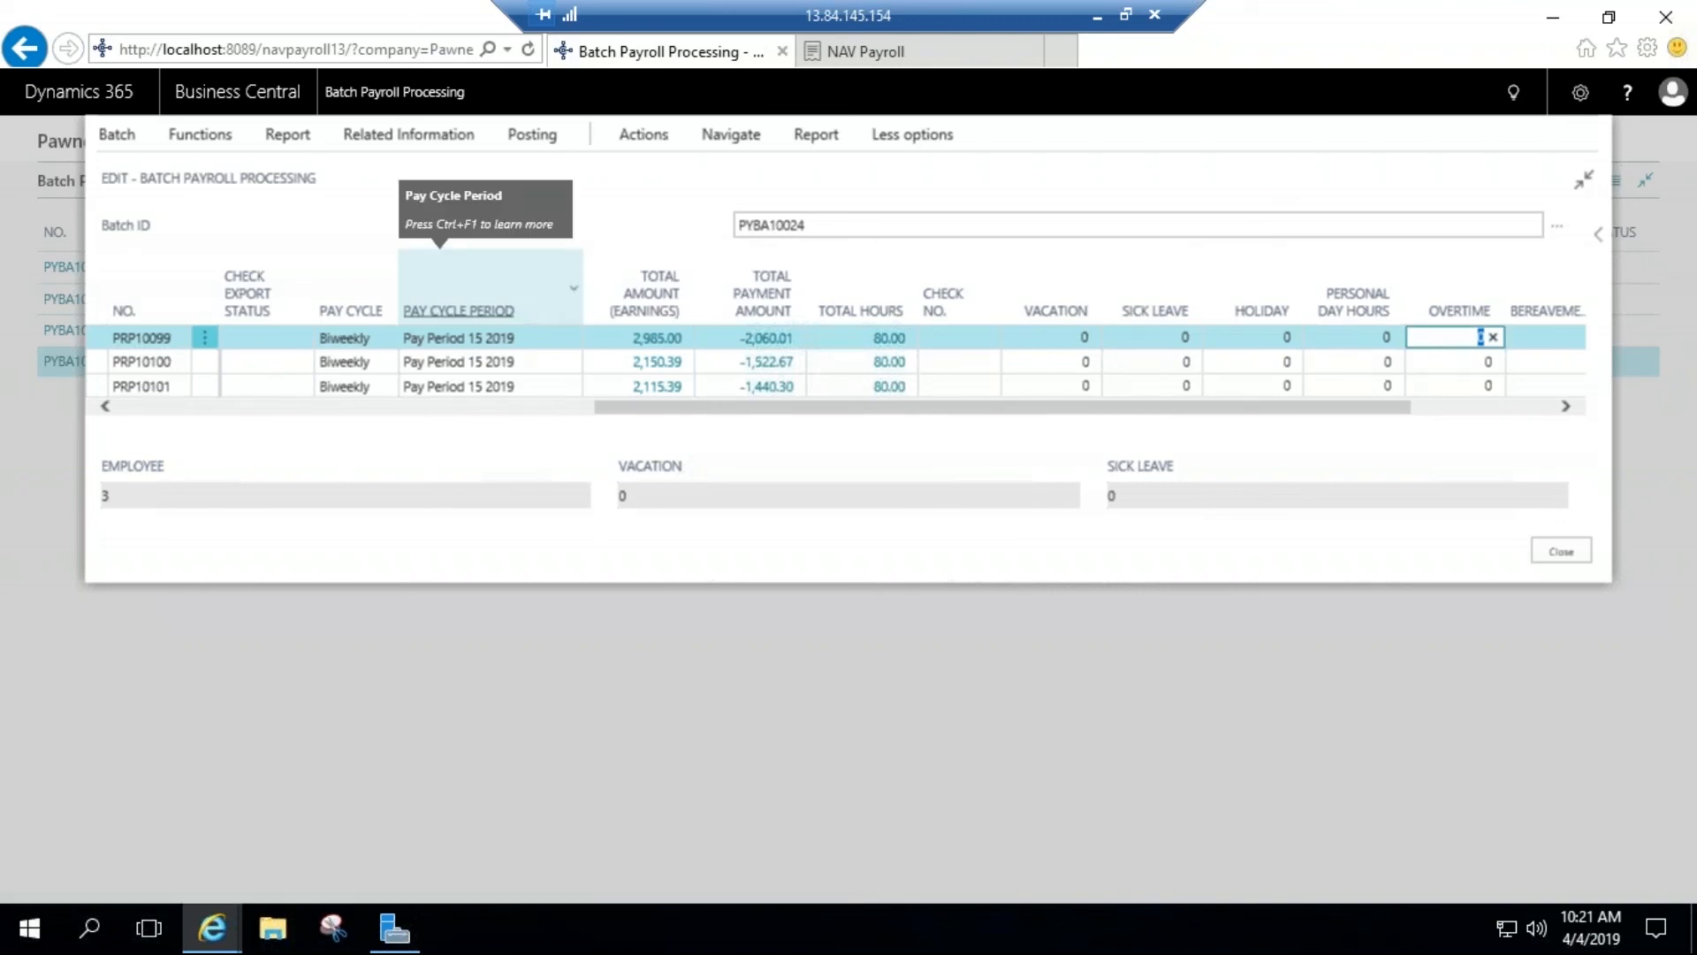
Step: Review the batch's electronic payment, check stub and posting options, and close the batch
{"action": "left_click", "coordinate": [665, 139]}
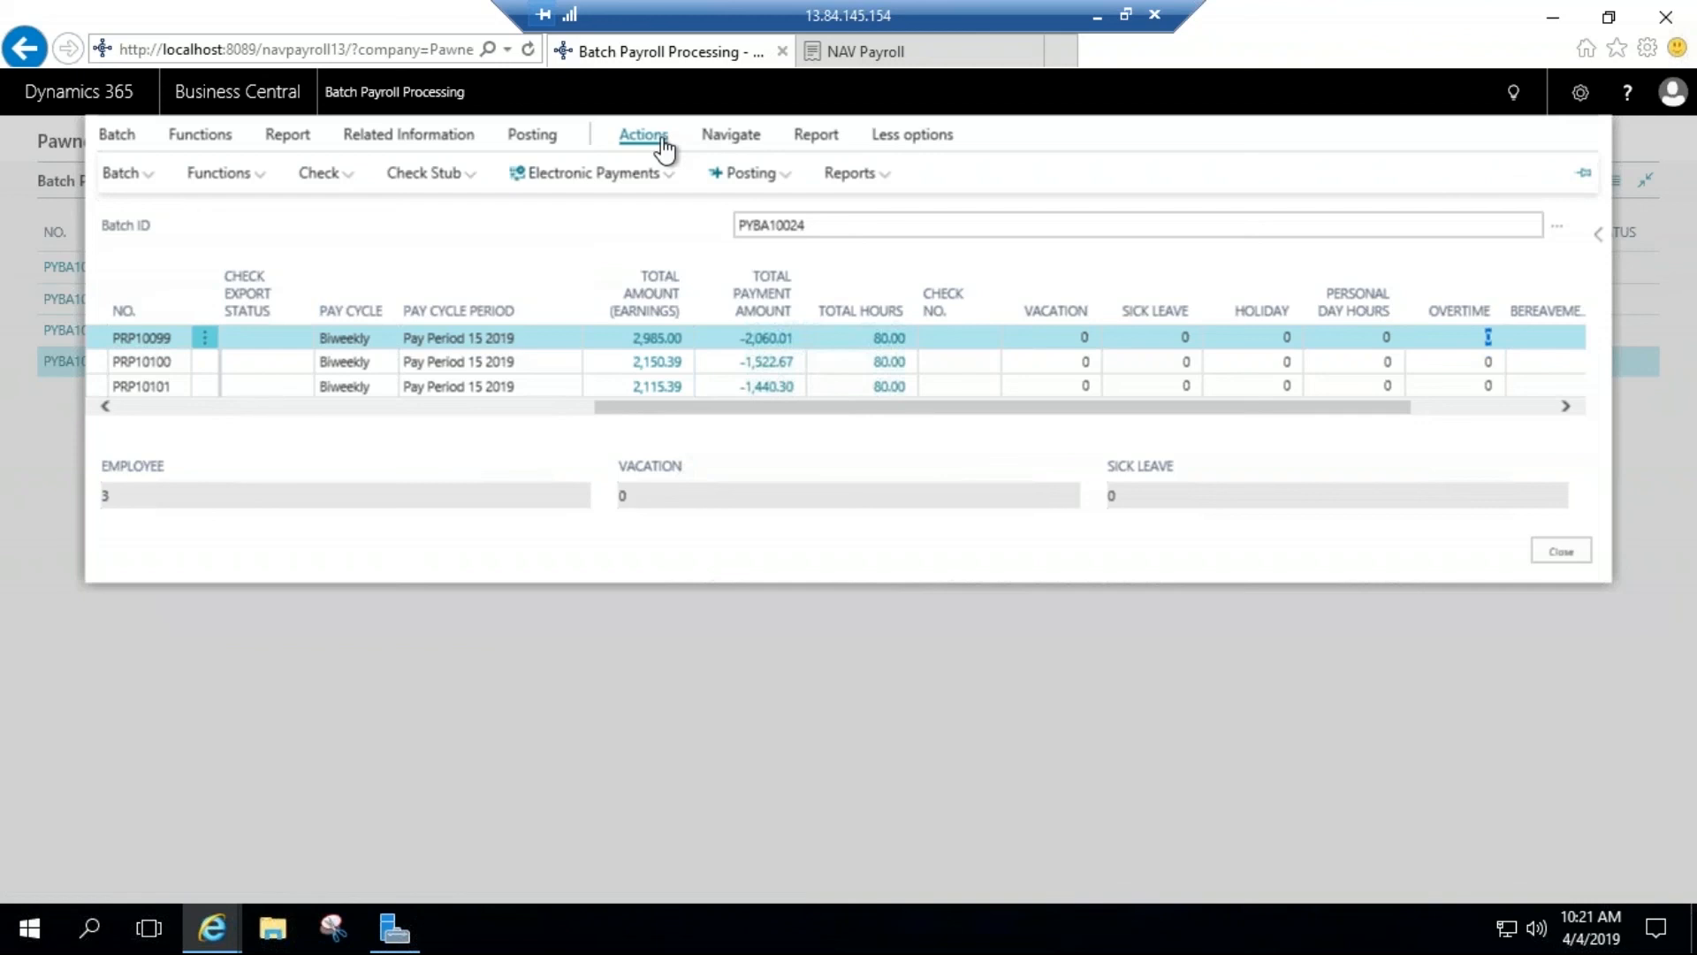
{"action": "left_click", "coordinate": [593, 174]}
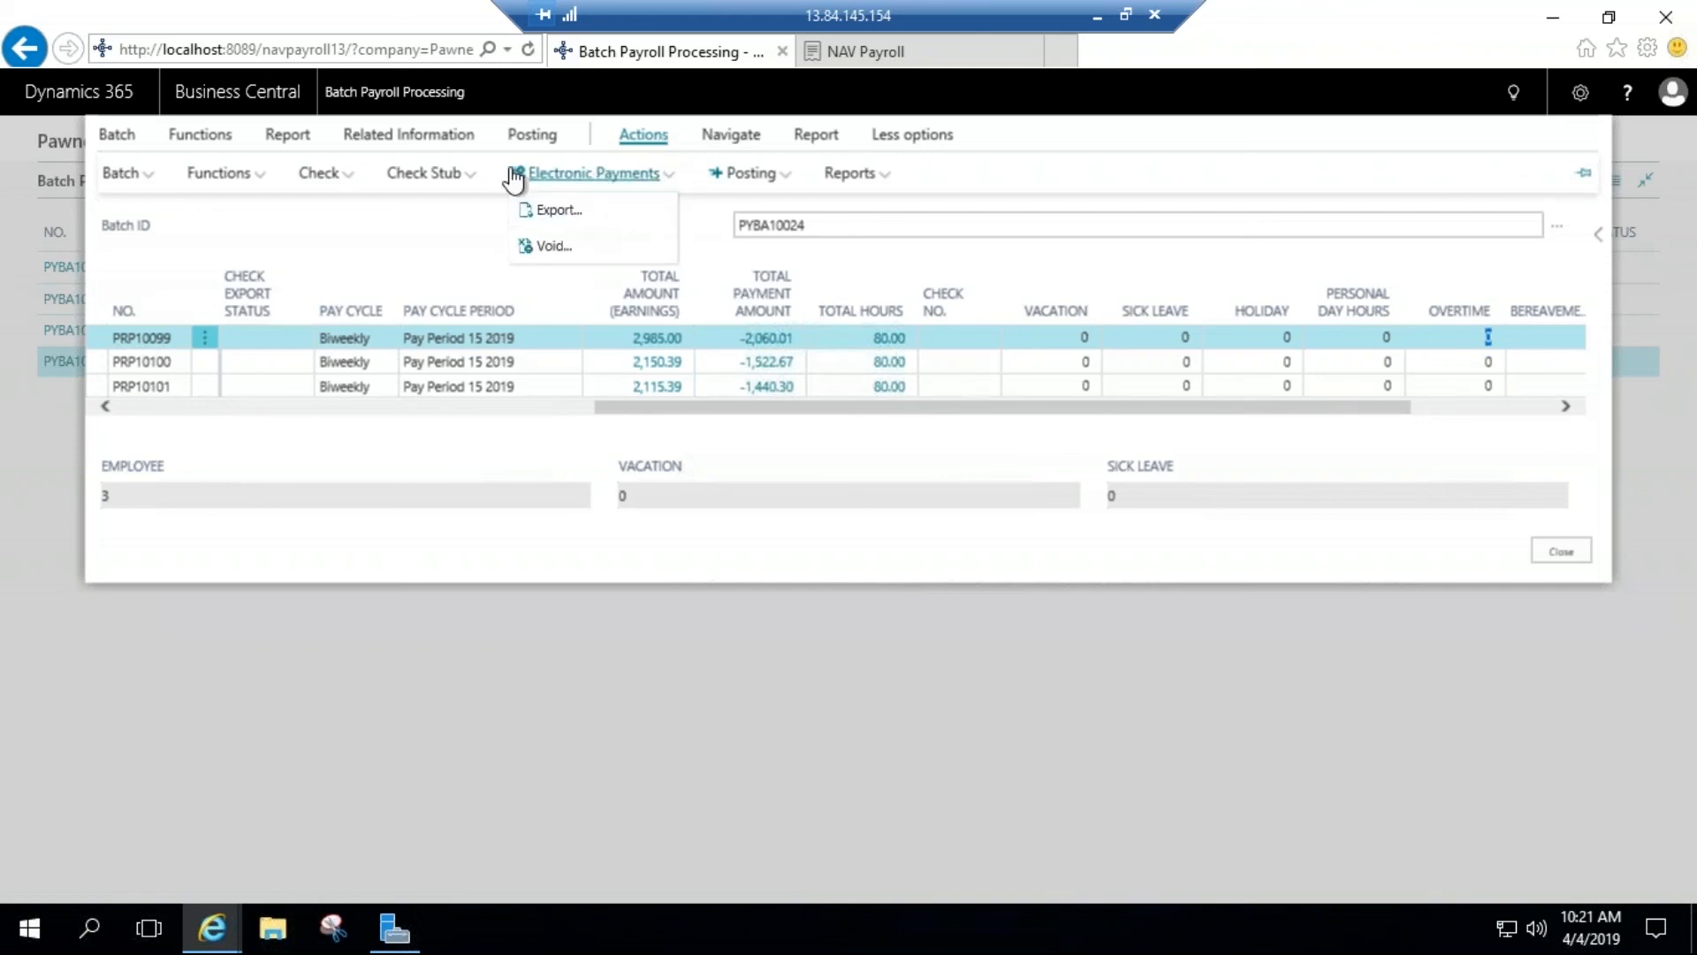
{"action": "left_click", "coordinate": [456, 182]}
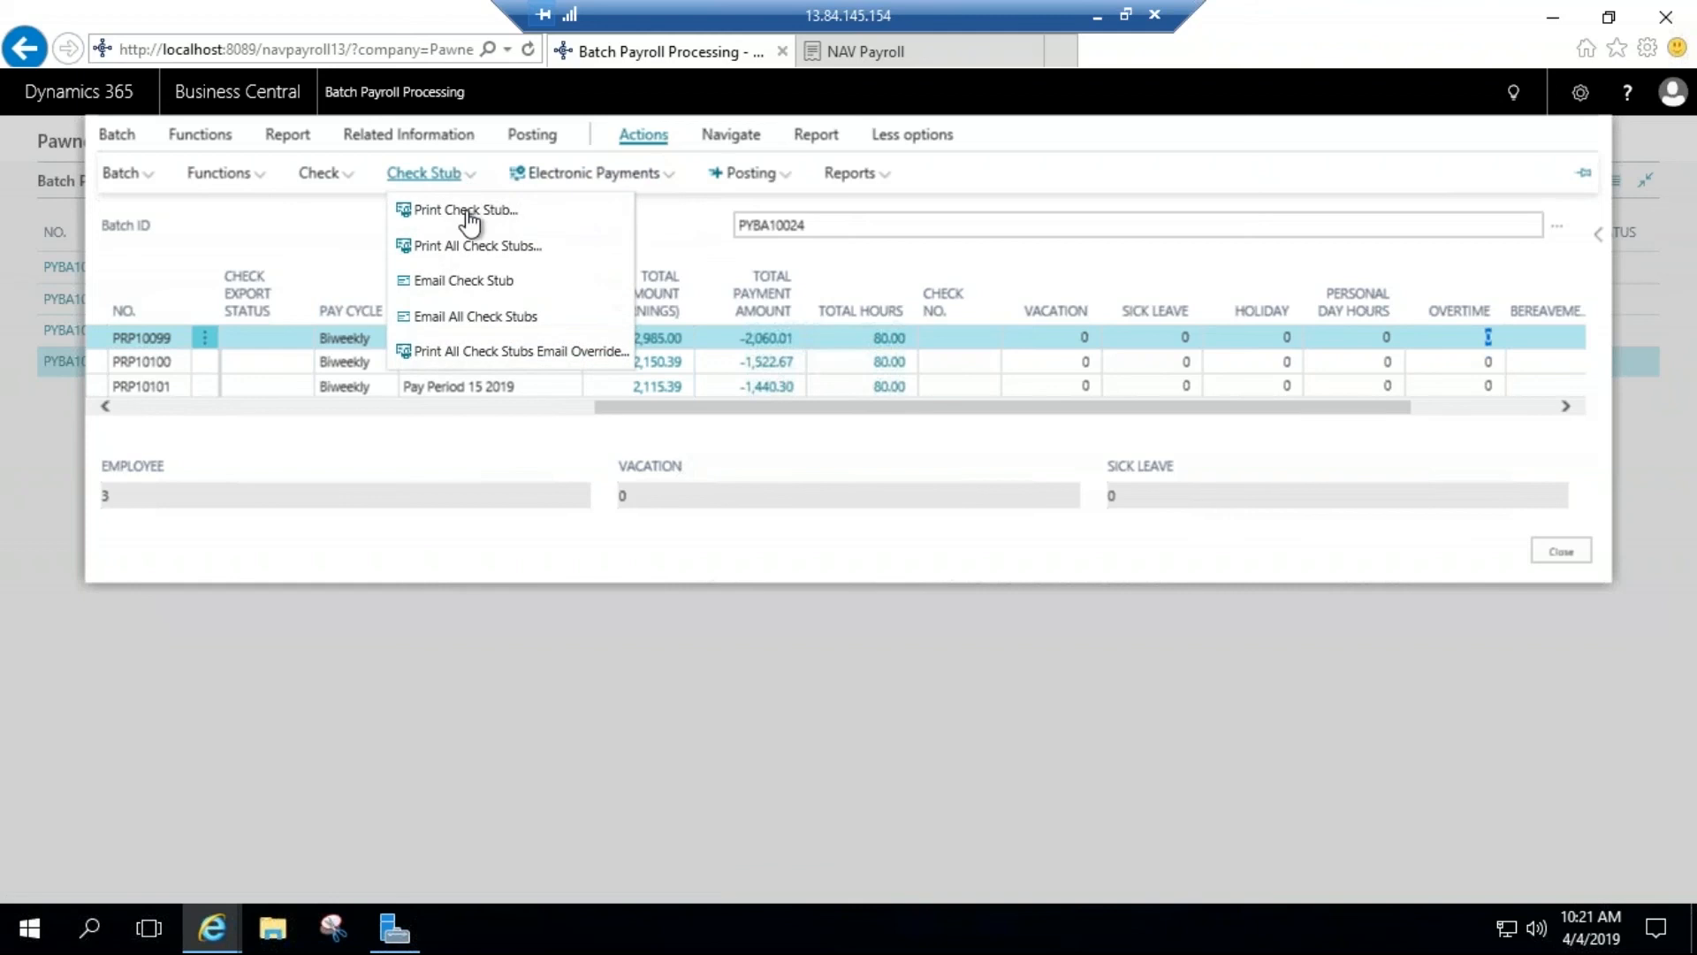
{"action": "left_click", "coordinate": [720, 177]}
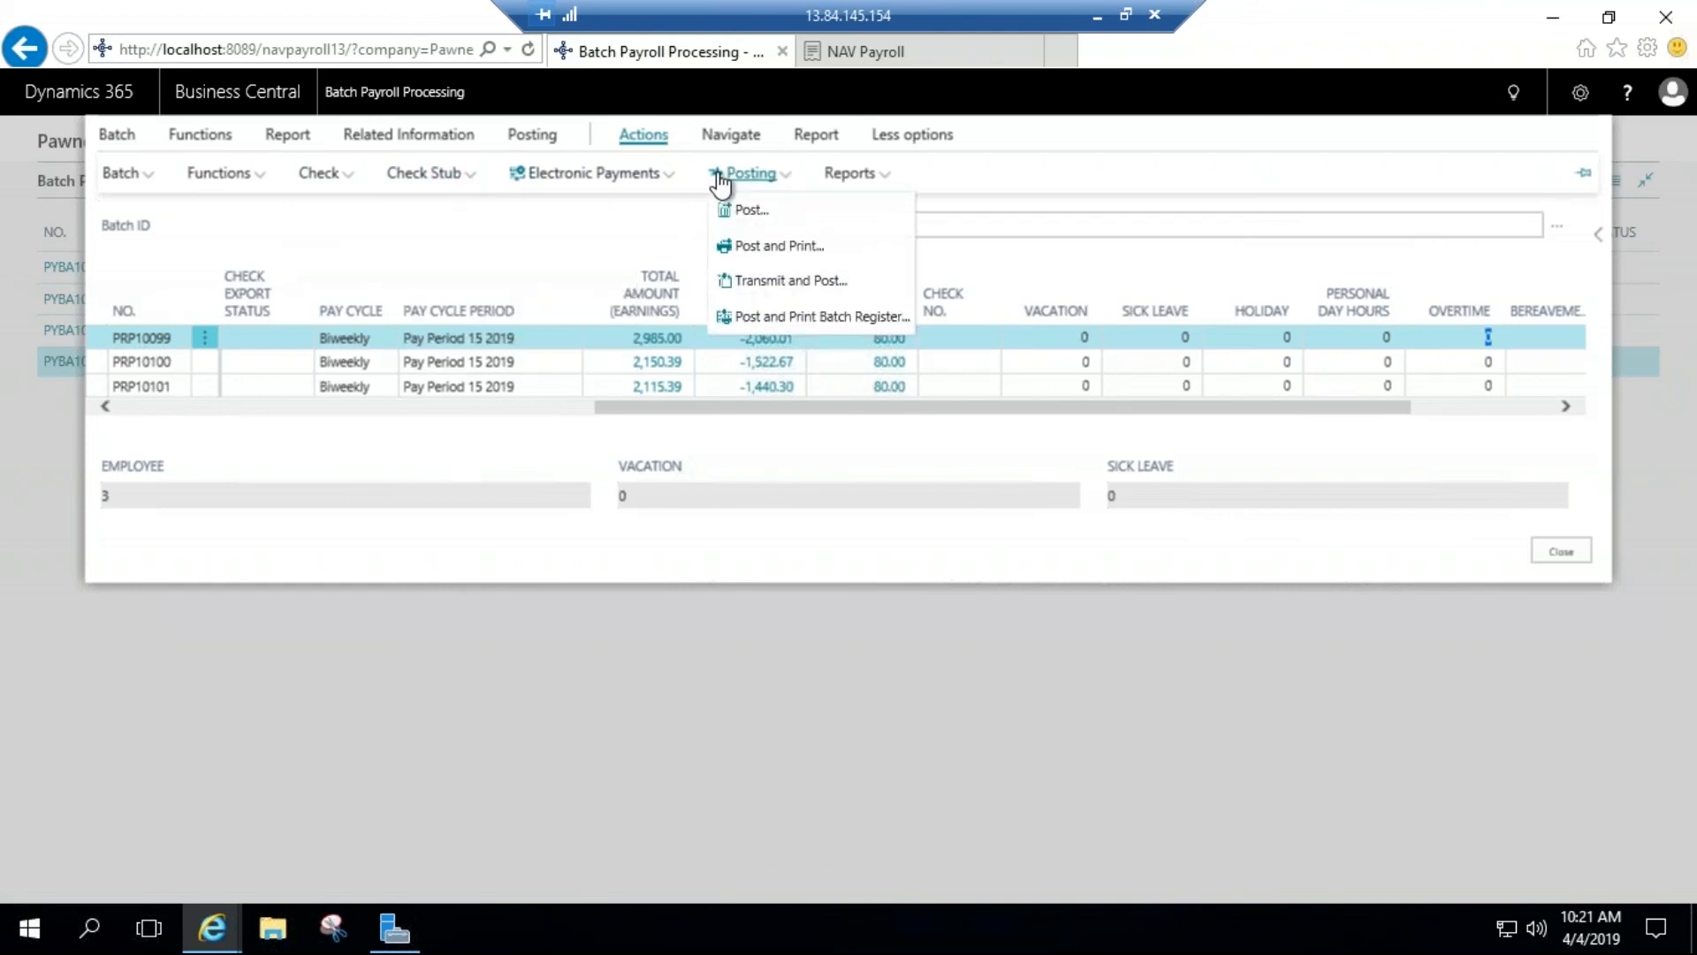
{"action": "left_click", "coordinate": [1559, 556]}
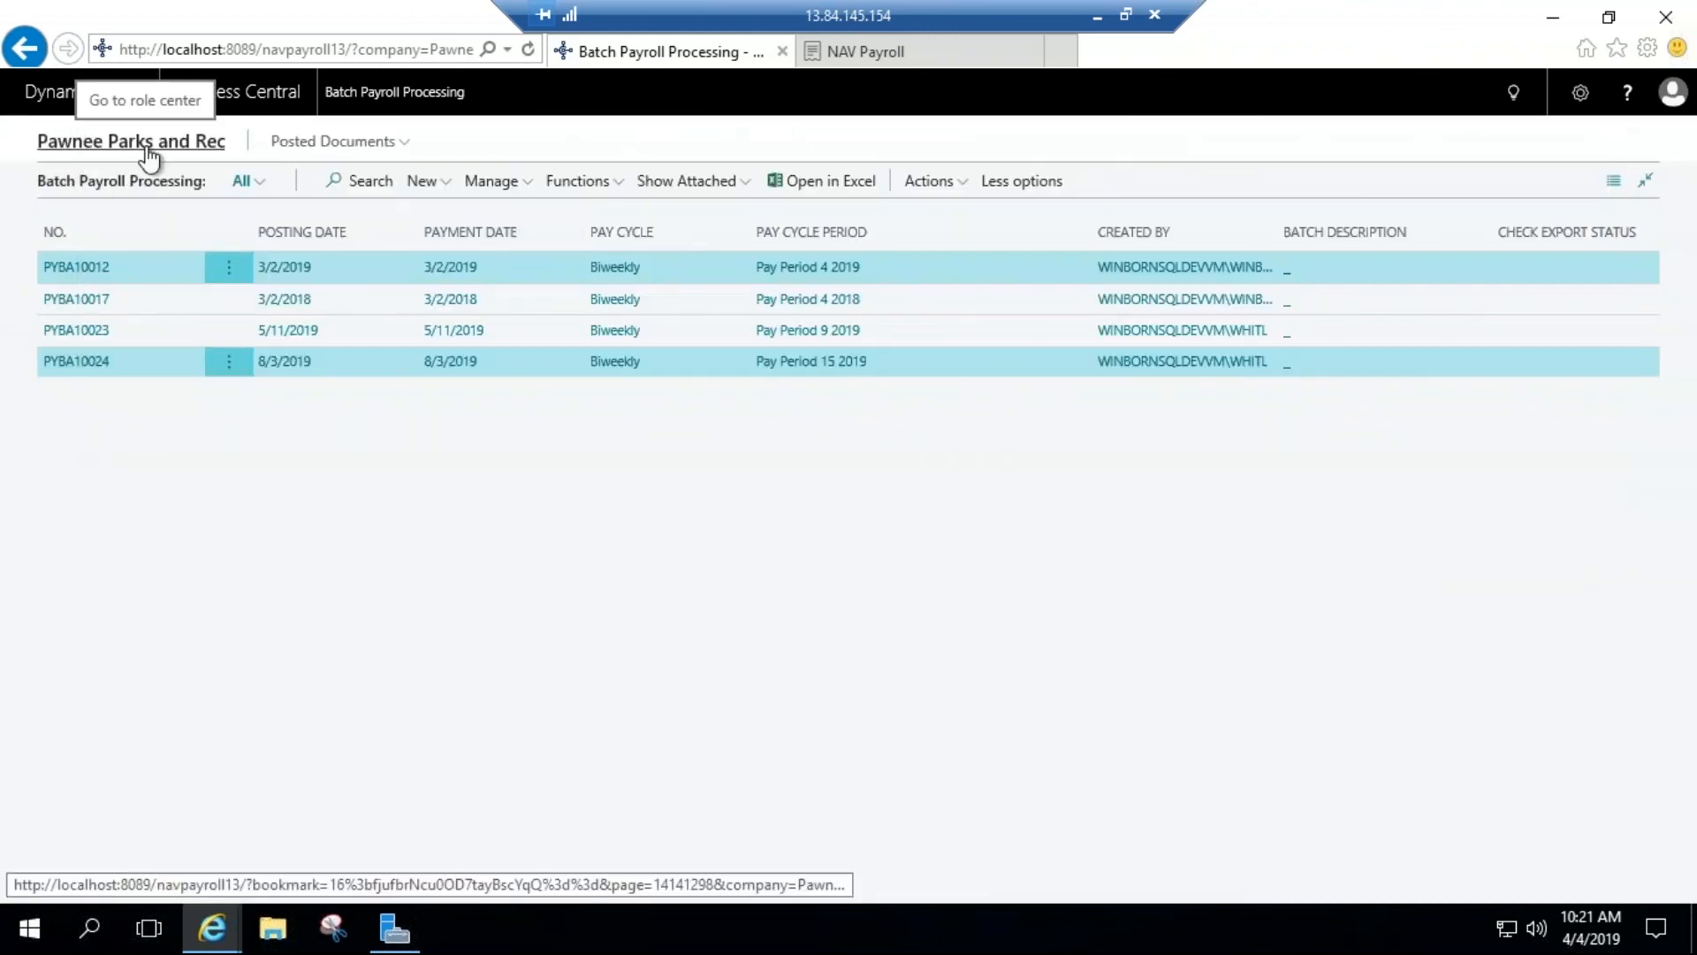
Step: Search for "posted payroll", review the Posted Payroll Processing List, and return to the batch list
{"action": "left_click", "coordinate": [1513, 92]}
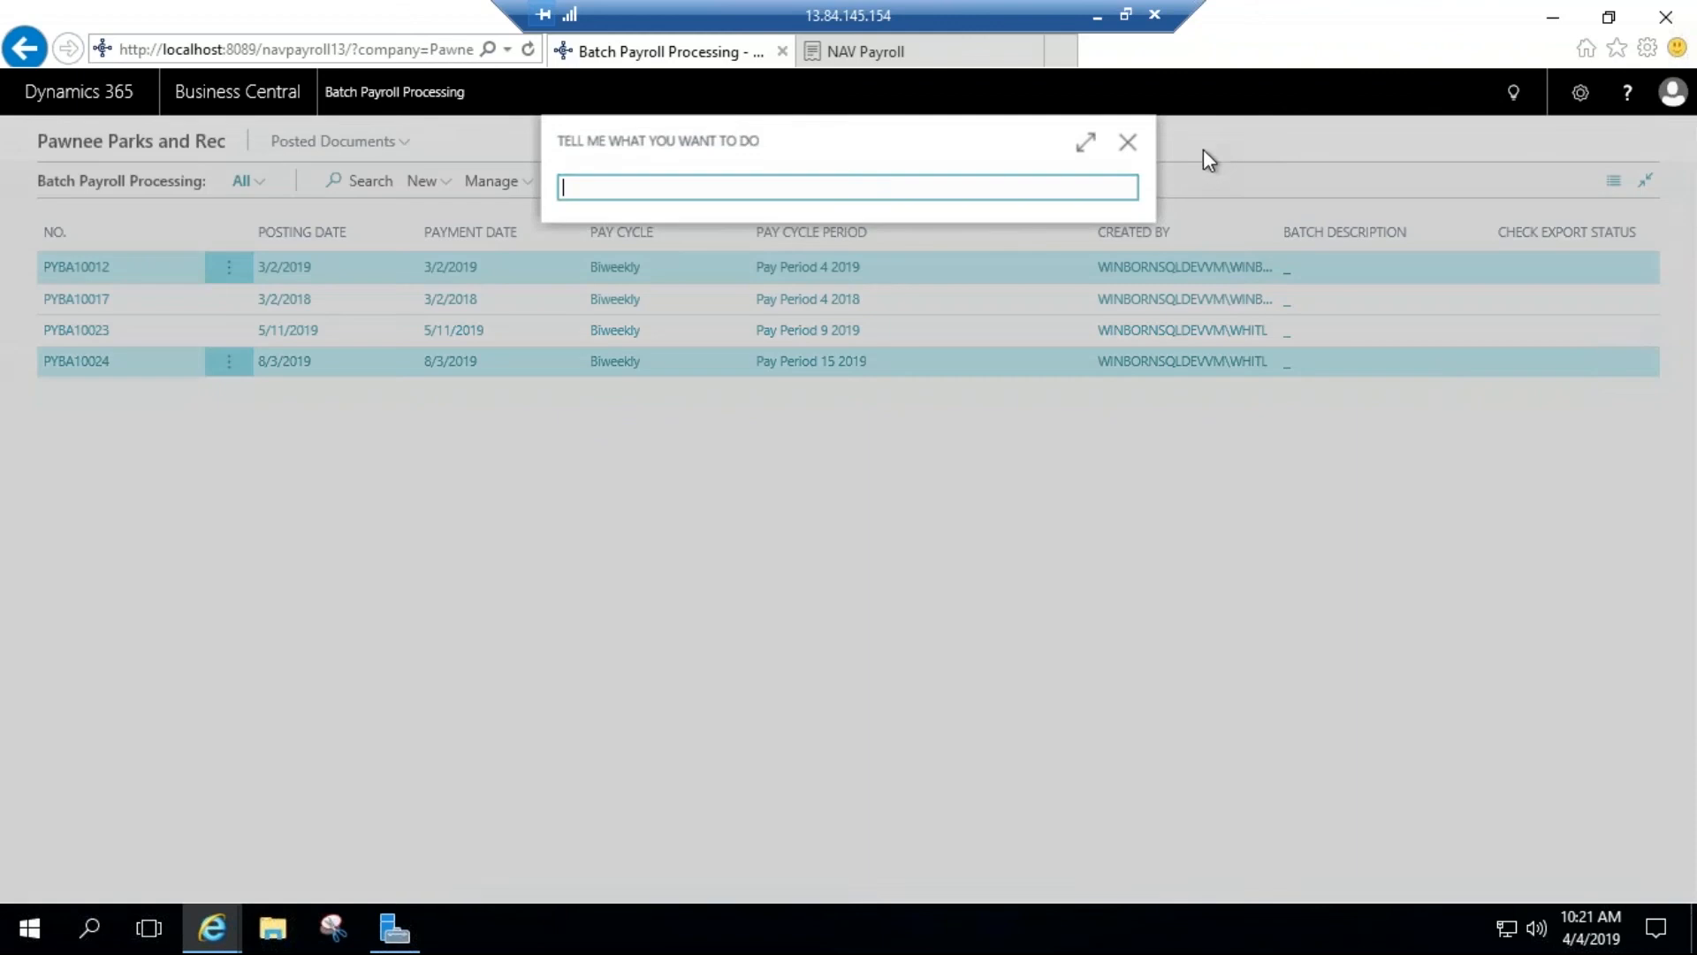
{"action": "type", "text": "poste"}
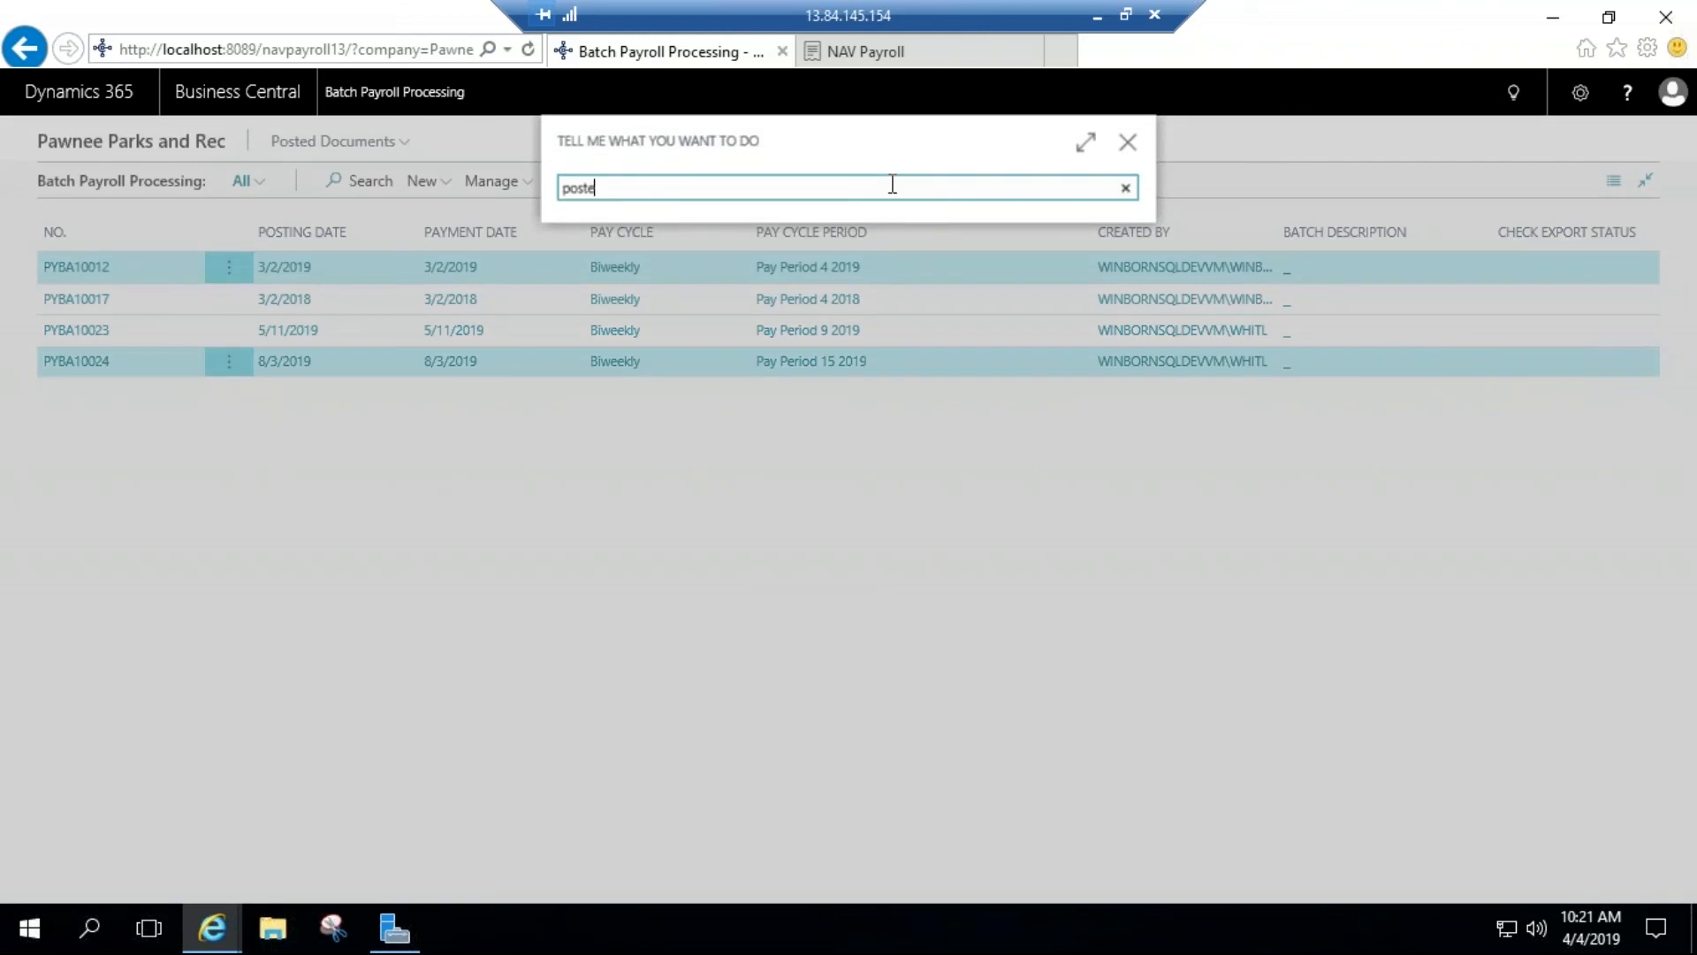
{"action": "type", "text": "d payroll"}
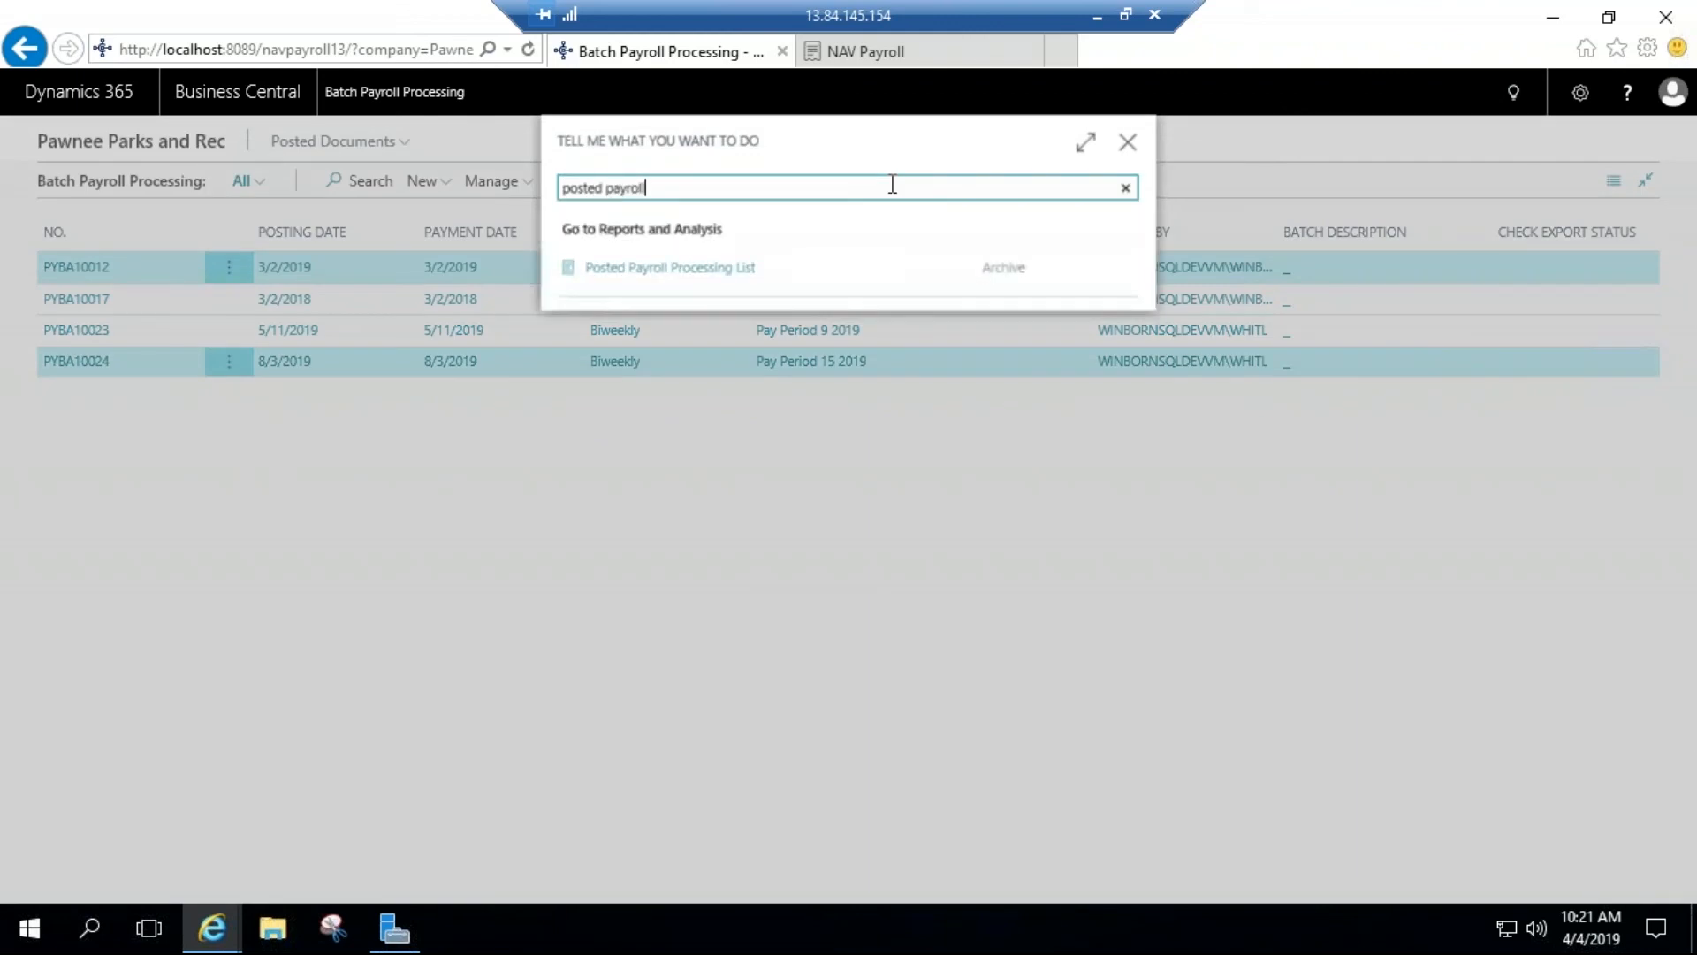
{"action": "key", "text": "BackSpace"}
{"action": "key", "text": "BackSpace"}
{"action": "key", "text": "BackSpace"}
{"action": "key", "text": "BackSpace"}
{"action": "key", "text": "BackSpace"}
{"action": "key", "text": "BackSpace"}
{"action": "key", "text": "BackSpace"}
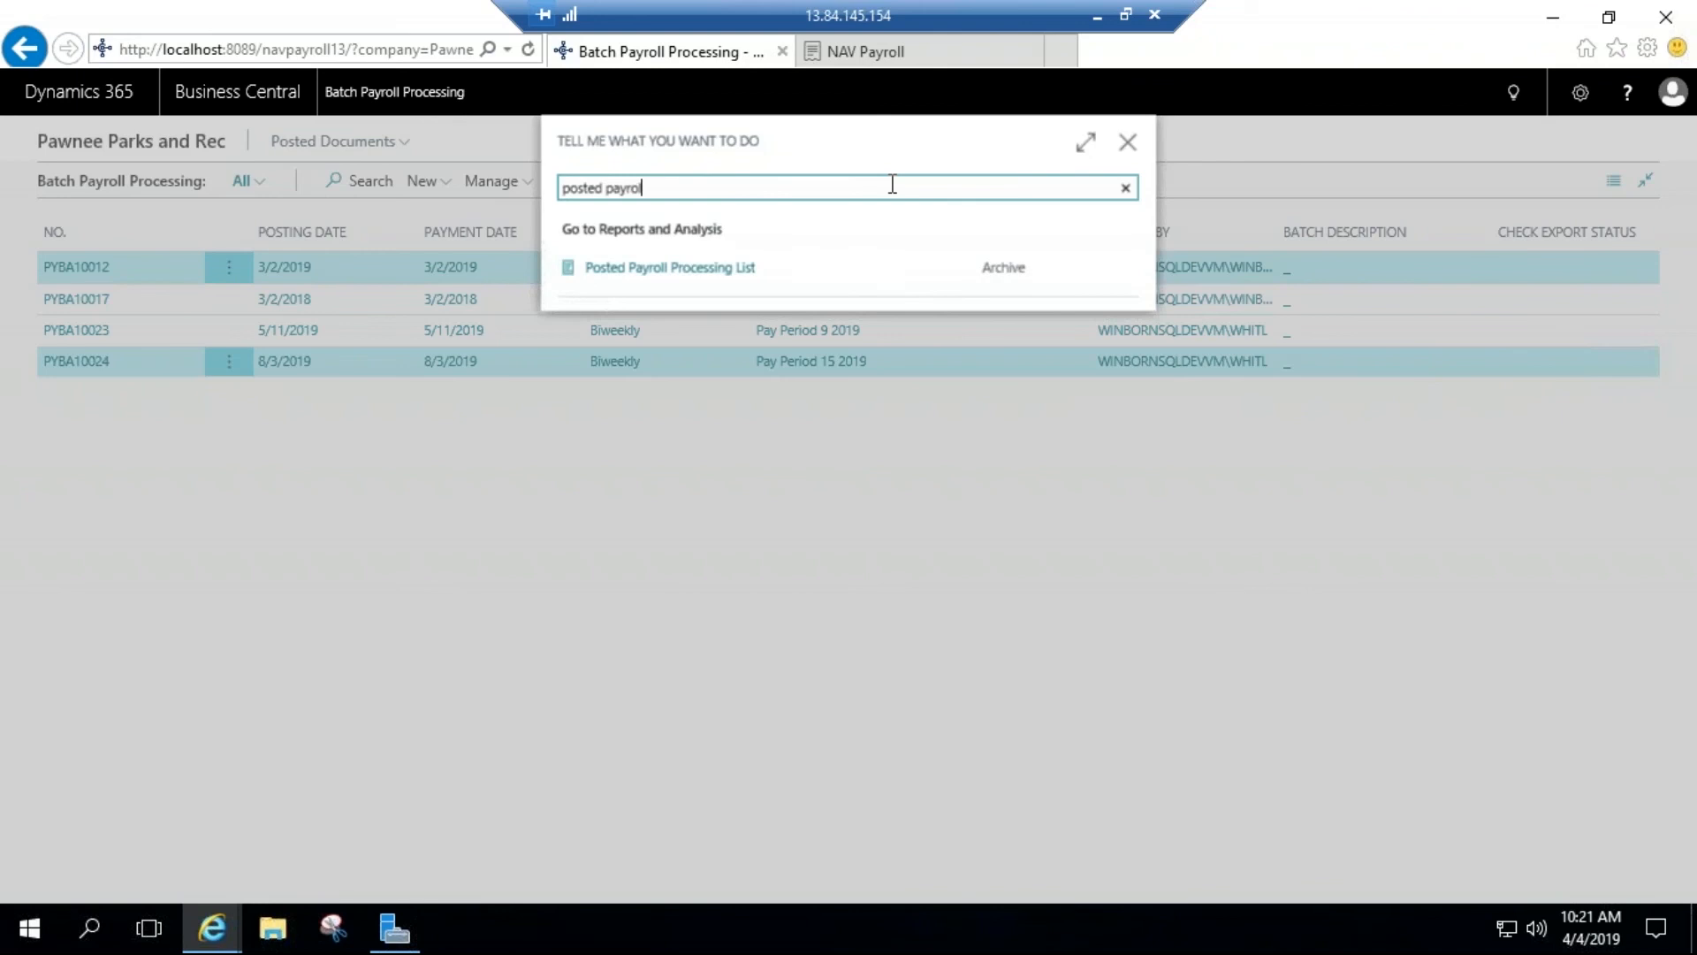
{"action": "type", "text": "doc"}
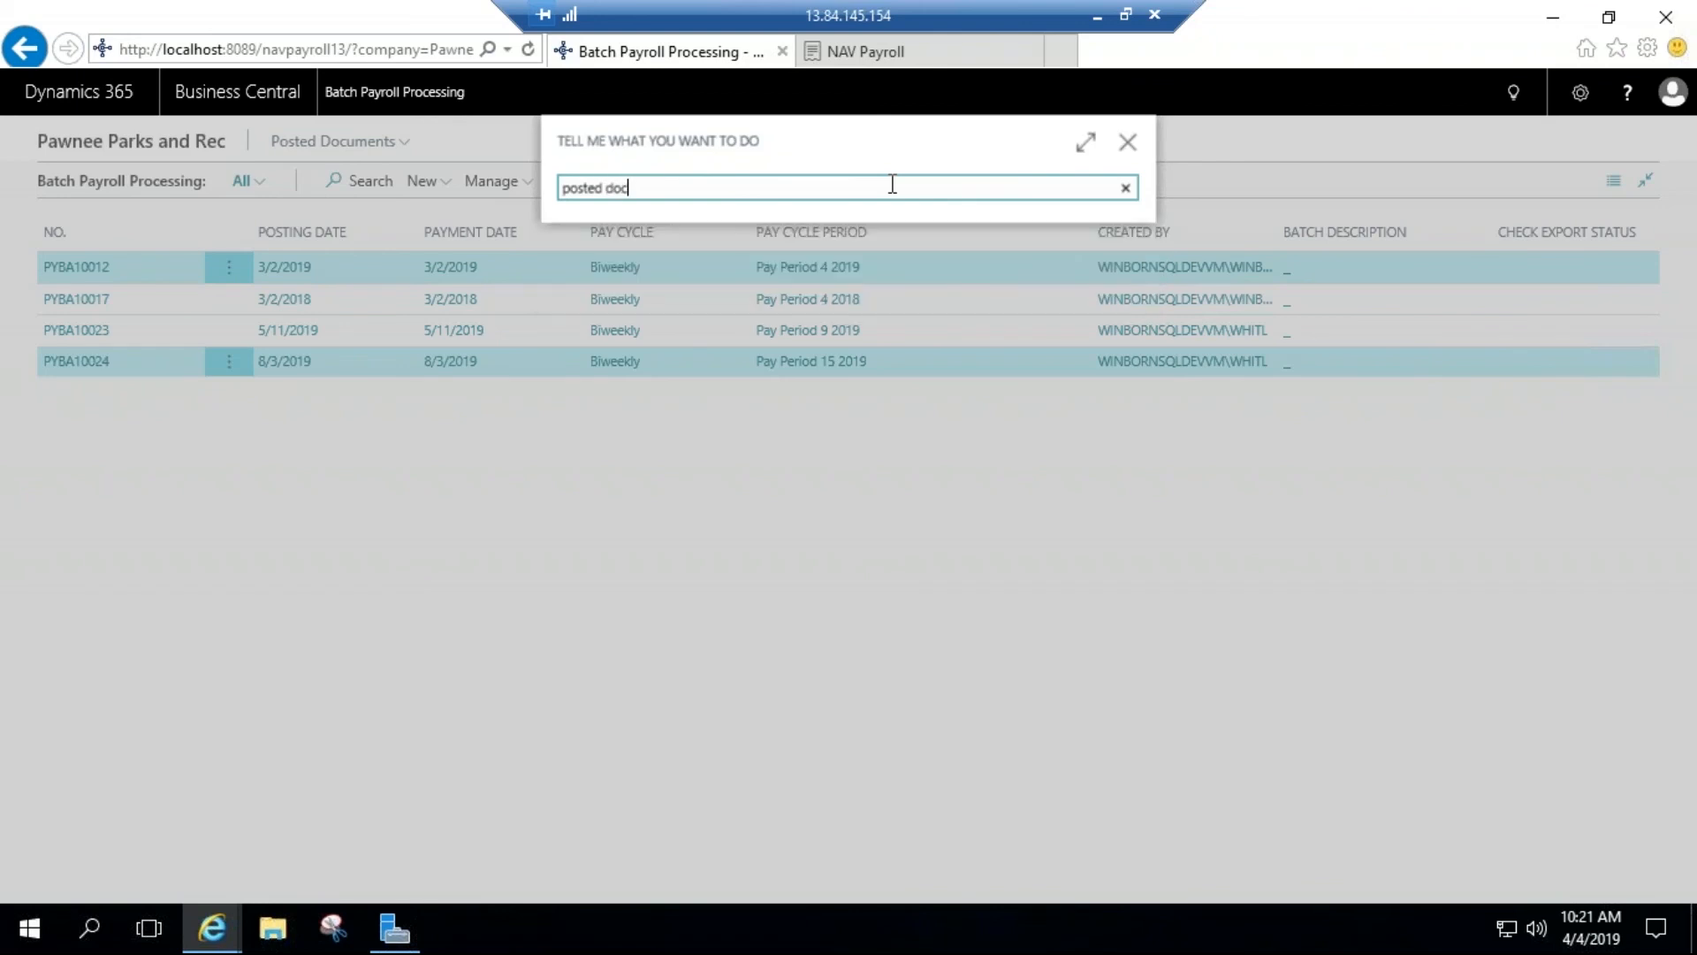
{"action": "key", "text": "BackSpace"}
{"action": "key", "text": "BackSpace"}
{"action": "key", "text": "BackSpace"}
{"action": "type", "text": "payroll"}
{"action": "left_click", "coordinate": [701, 275]}
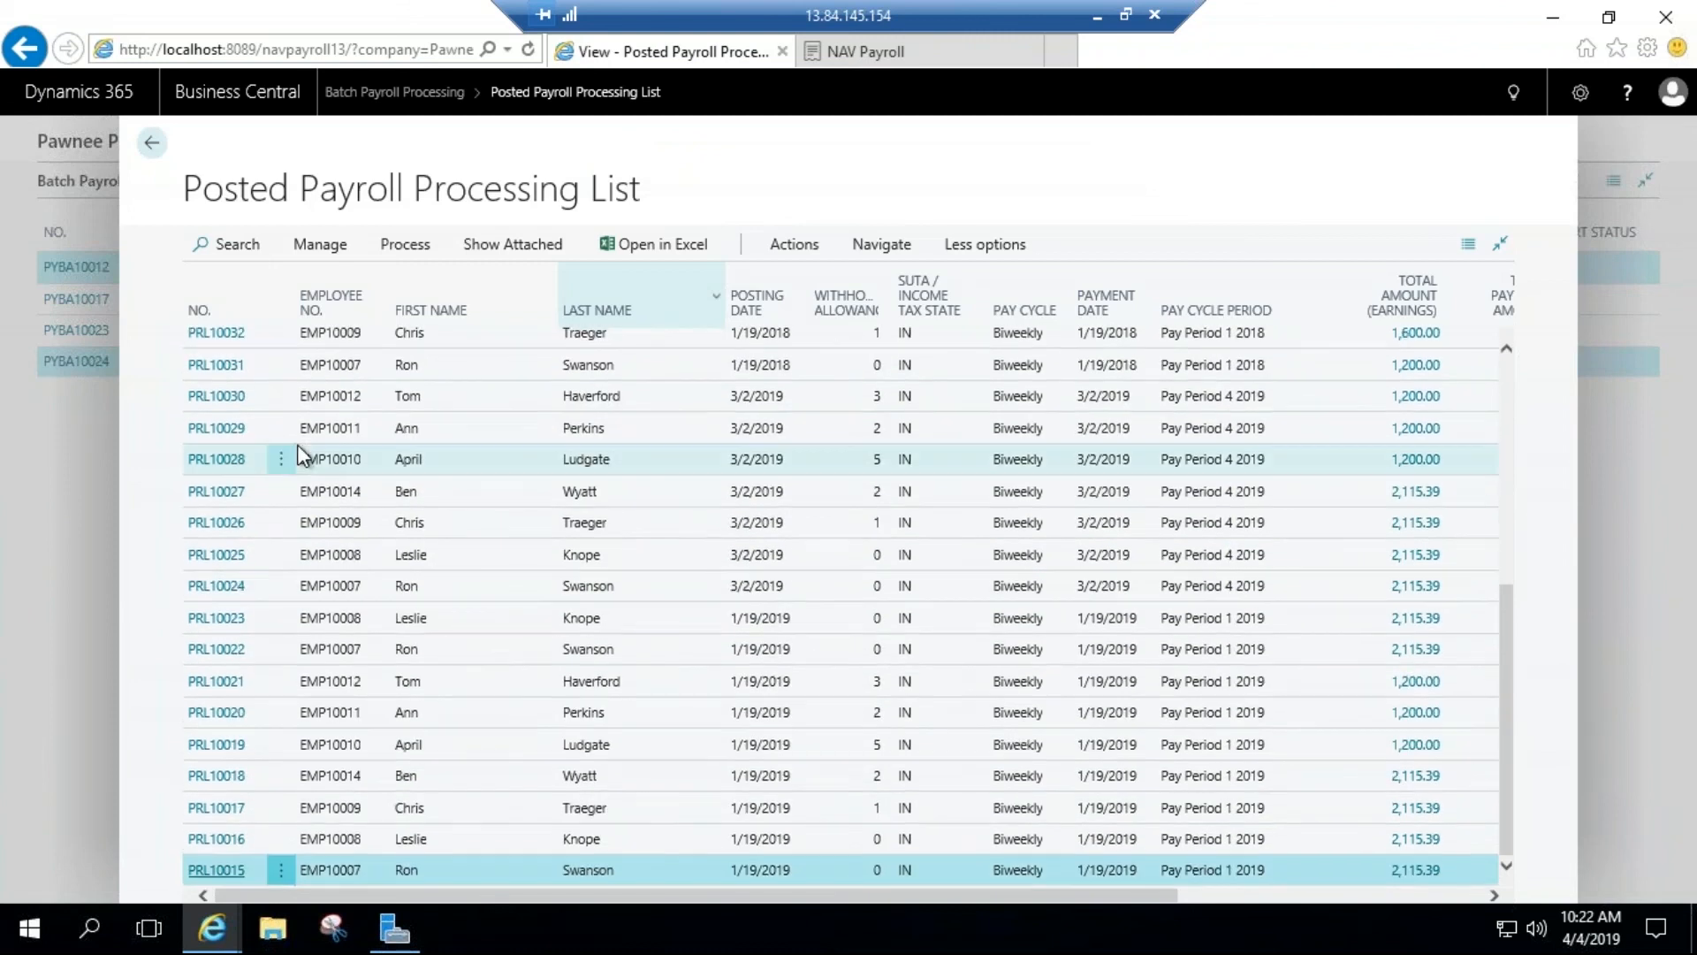
{"action": "left_click", "coordinate": [151, 142]}
Step: Search for "payroll ledger", open Payroll Ledger Entries, and review the entries
{"action": "left_click", "coordinate": [1512, 94]}
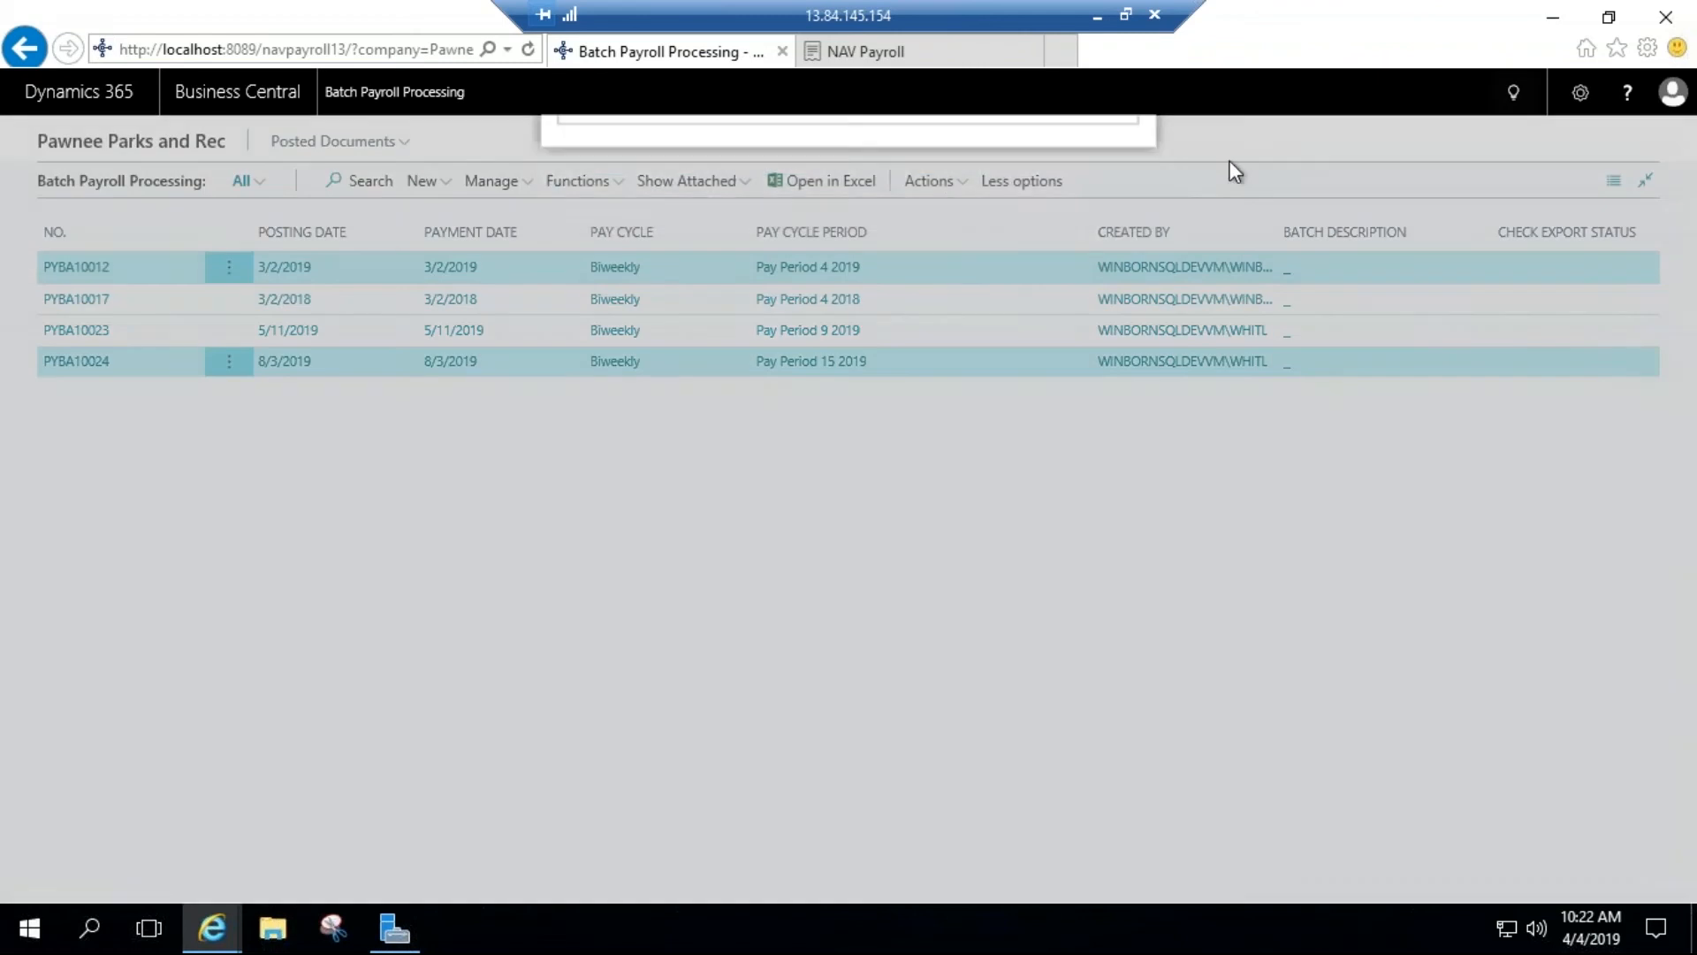
{"action": "type", "text": "payroll ledger"}
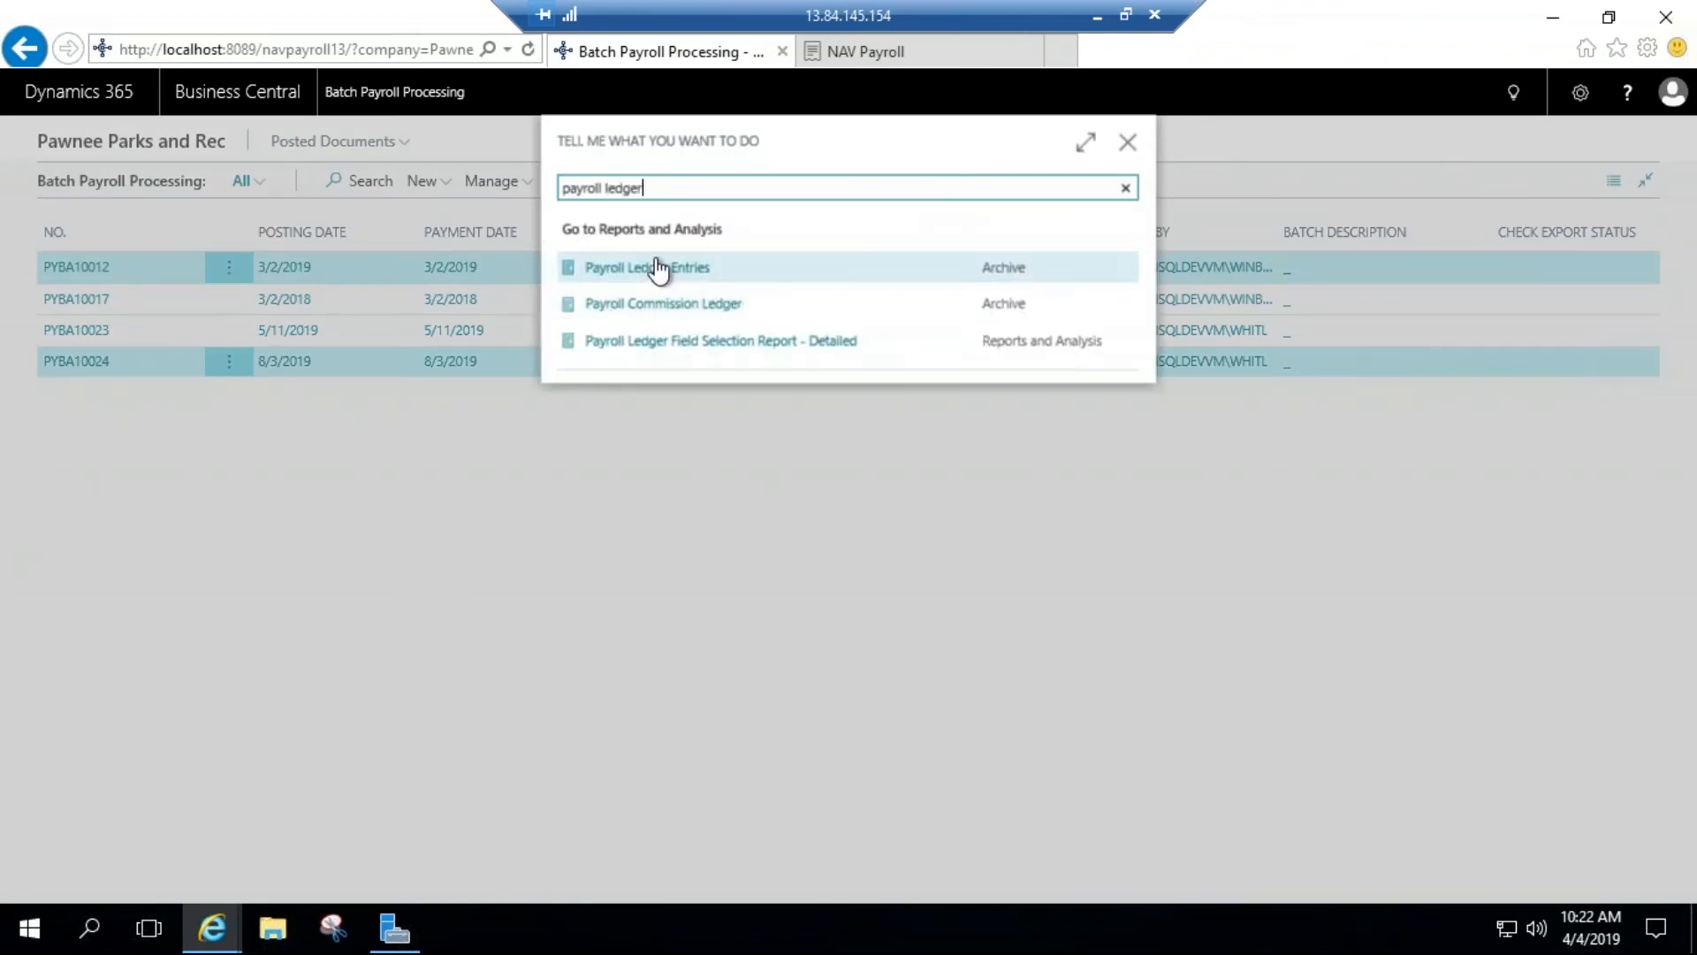
{"action": "left_click", "coordinate": [652, 265]}
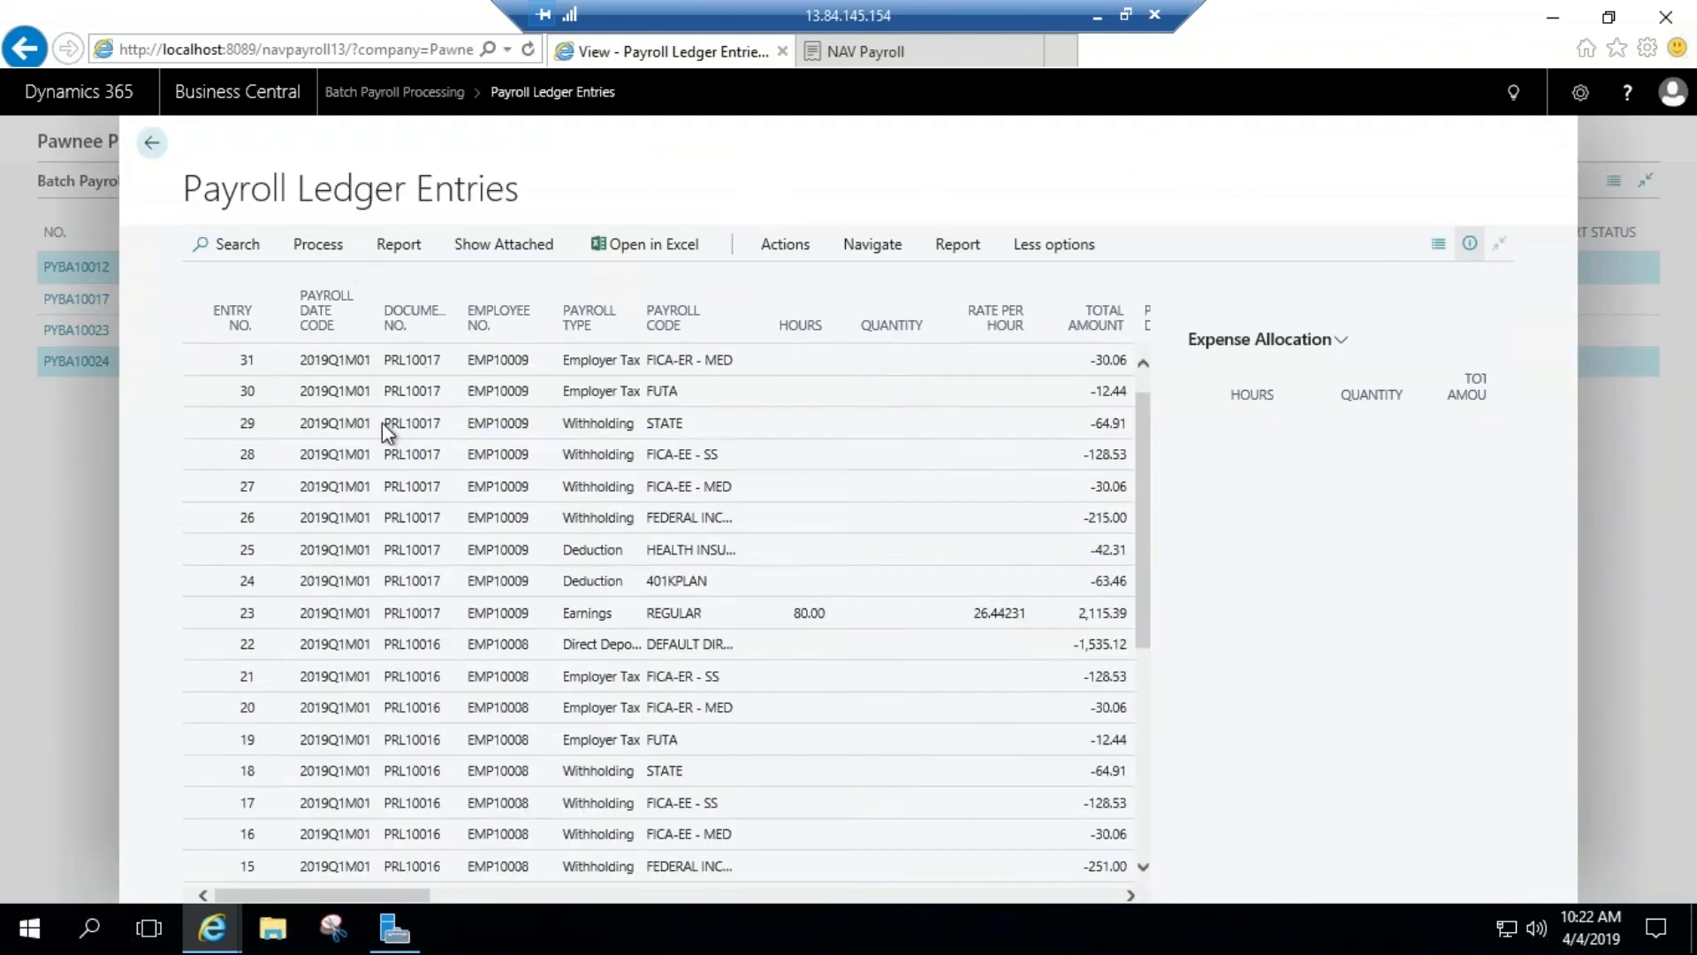
{"action": "scroll", "coordinate": [382, 421], "scroll_direction": "down", "scroll_amount": 5}
{"action": "scroll", "coordinate": [417, 504], "scroll_direction": "up", "scroll_amount": 5}
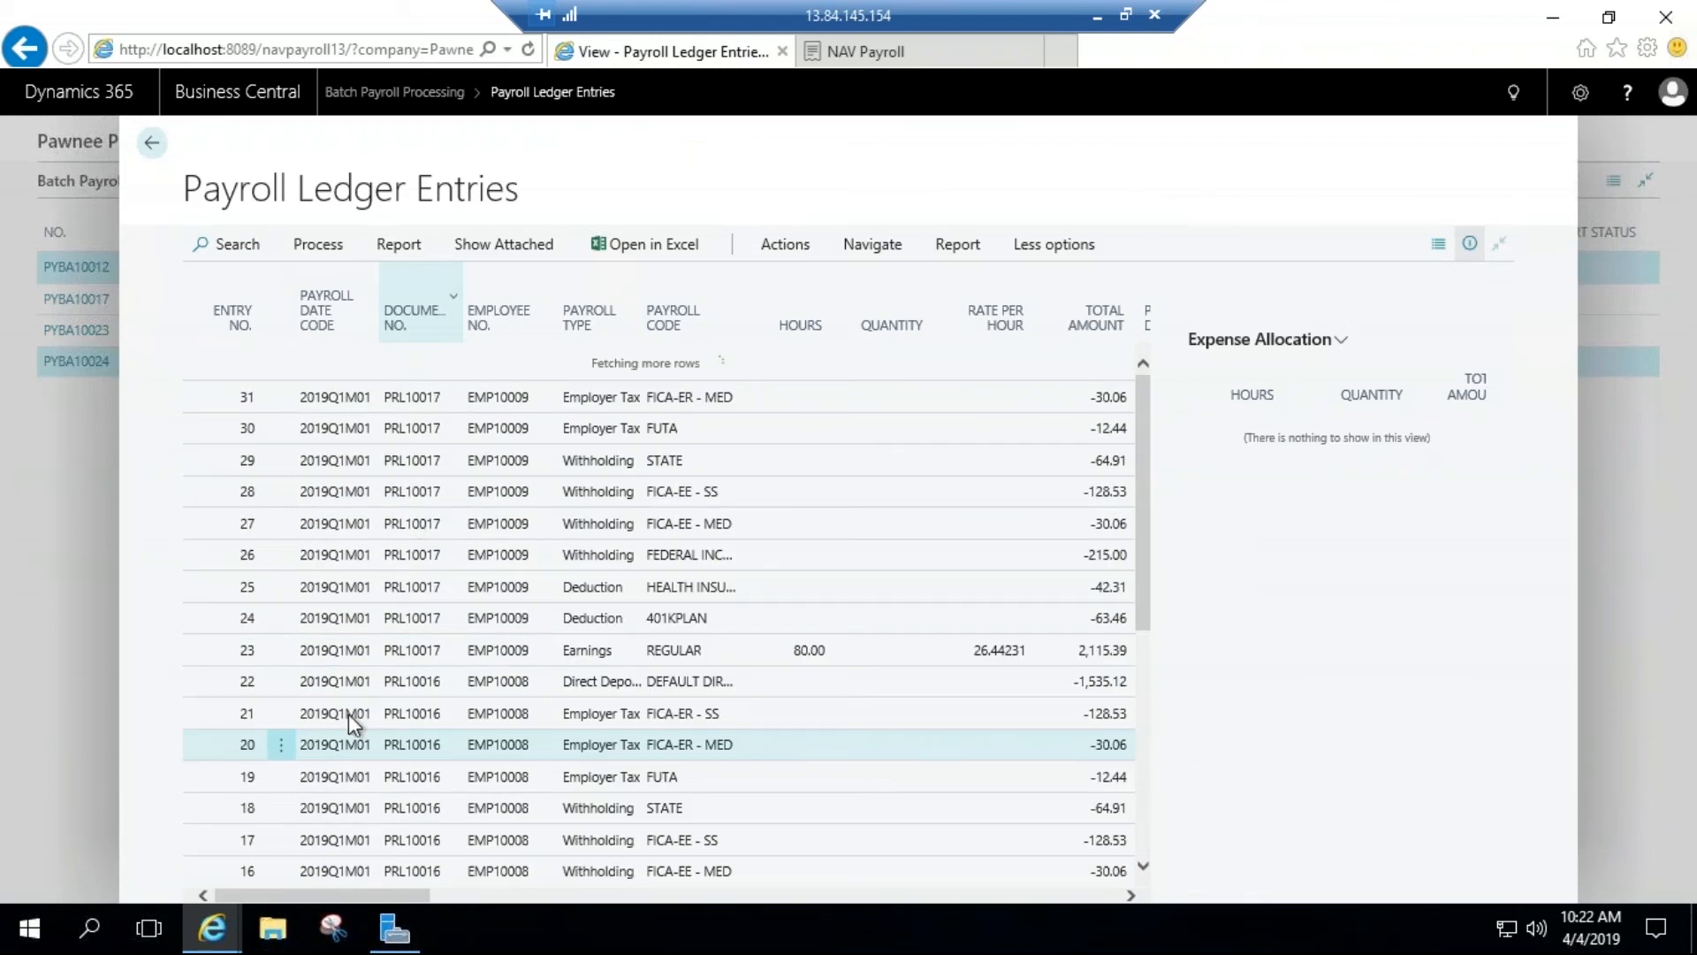
{"action": "scroll", "coordinate": [358, 742], "scroll_direction": "down", "scroll_amount": 2}
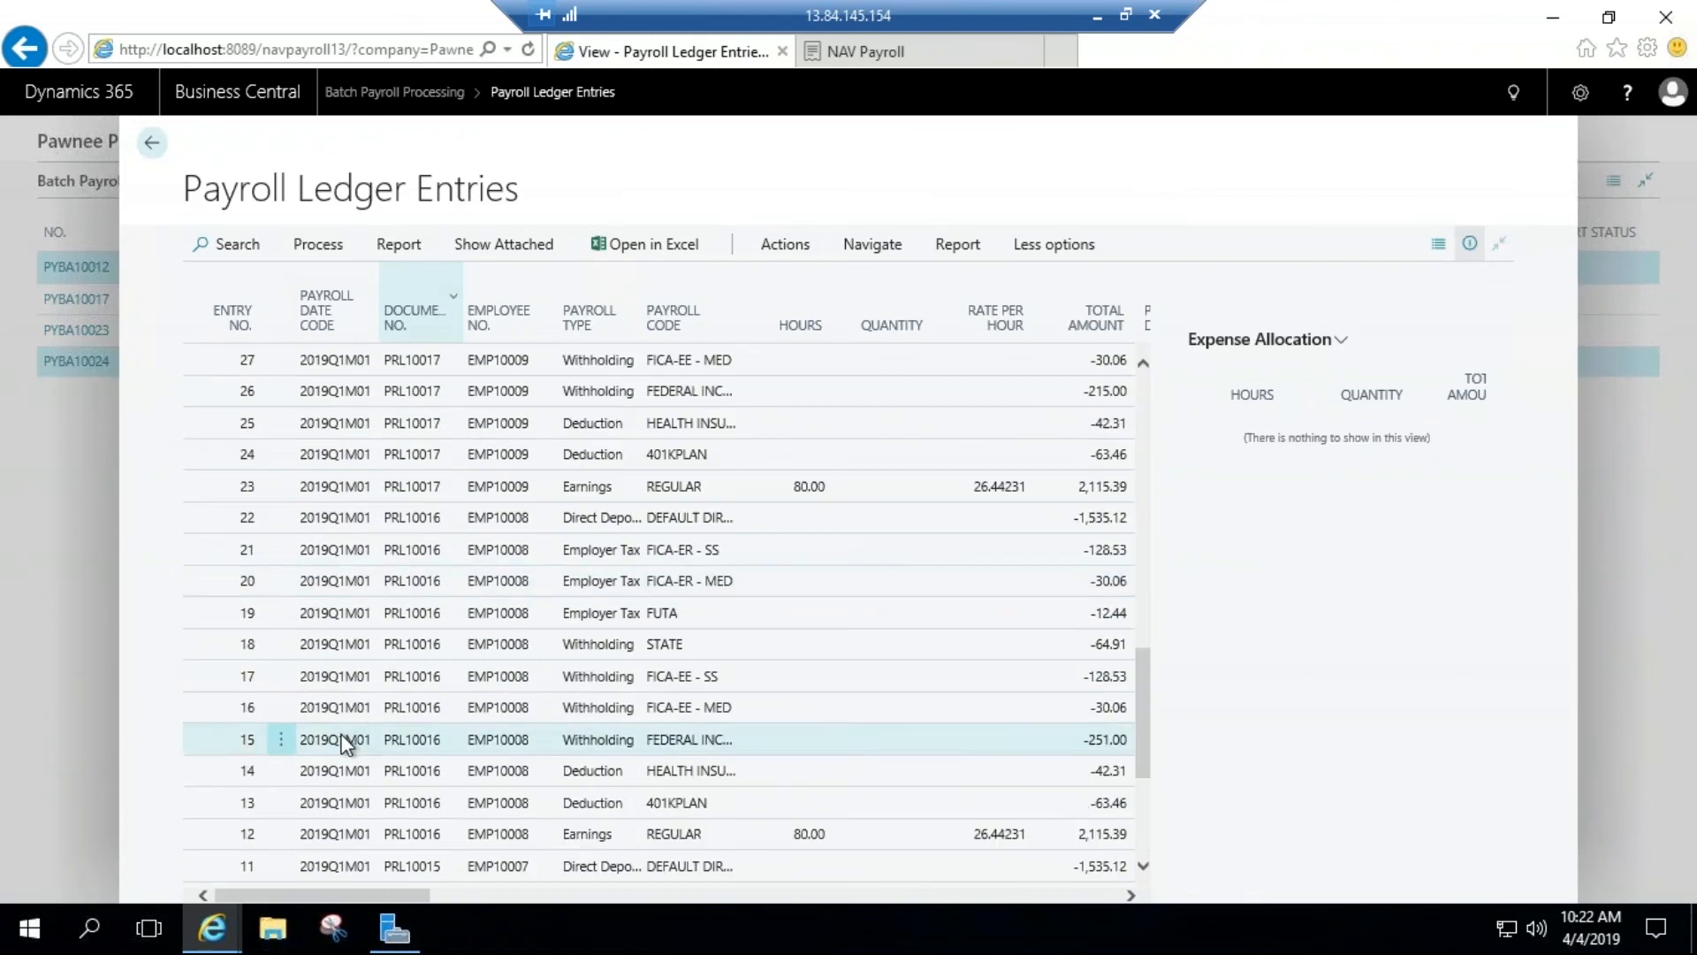
Step: Navigate to the related entries of payroll ledger entry 15, review its G/L entries, and return to the related entries overview
{"action": "left_click", "coordinate": [345, 742]}
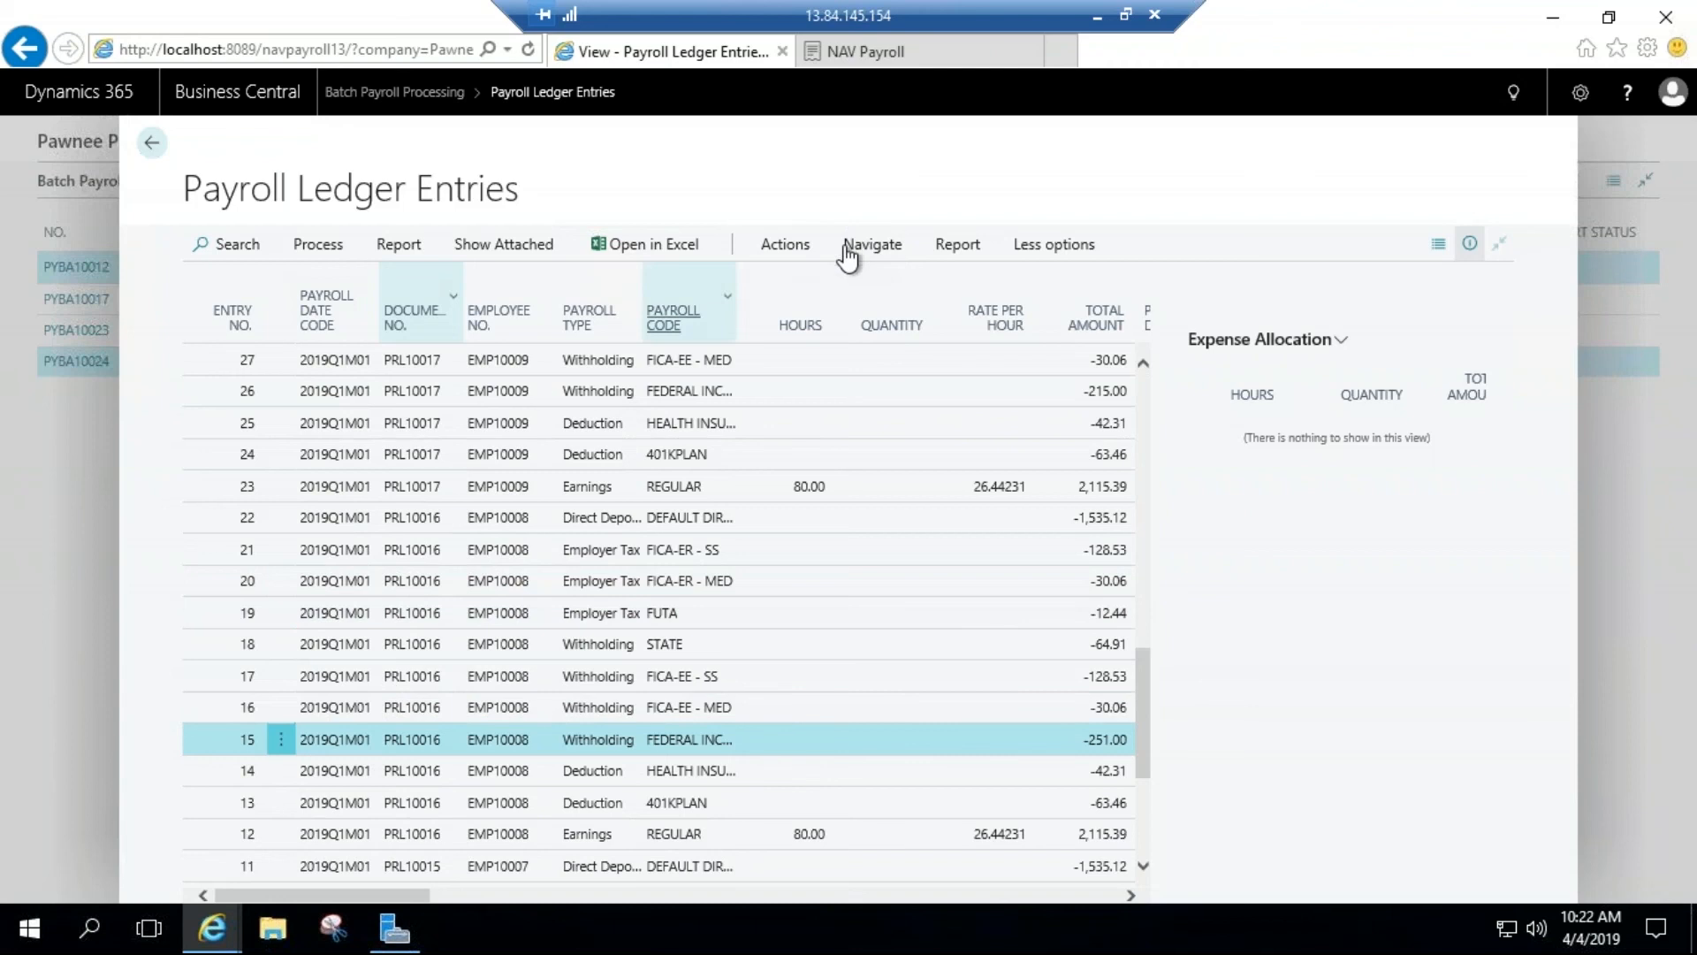
{"action": "left_click", "coordinate": [785, 244]}
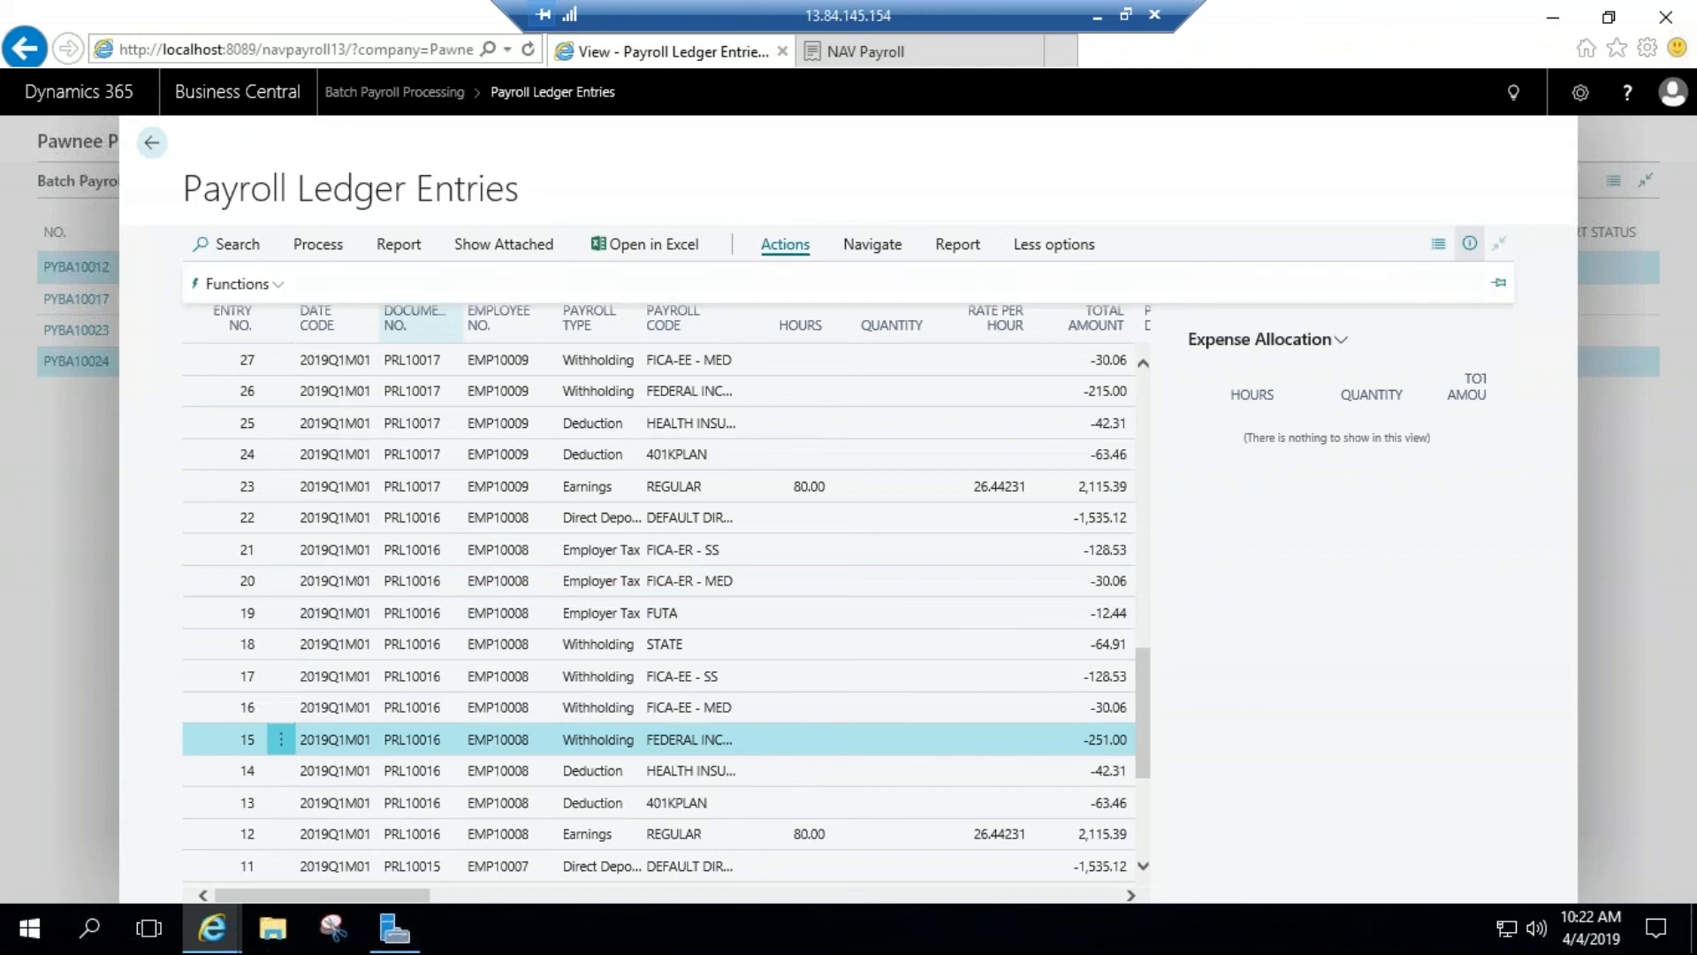
{"action": "left_click", "coordinate": [198, 282]}
{"action": "left_click", "coordinate": [234, 320]}
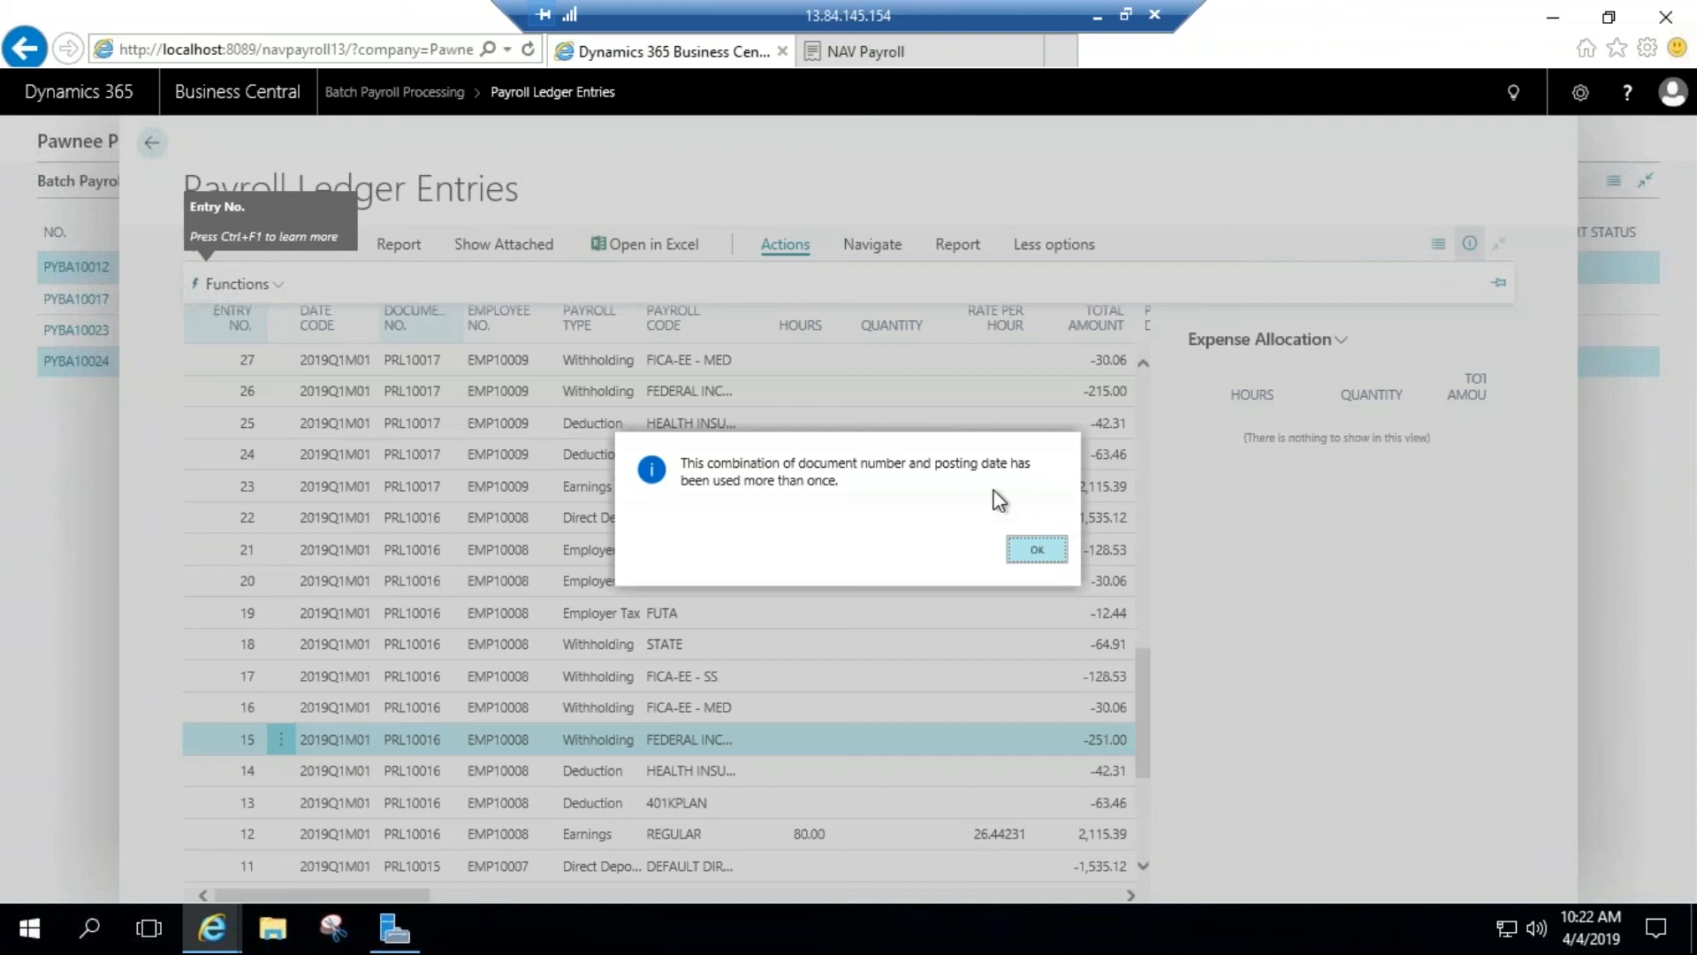
{"action": "left_click", "coordinate": [1036, 553]}
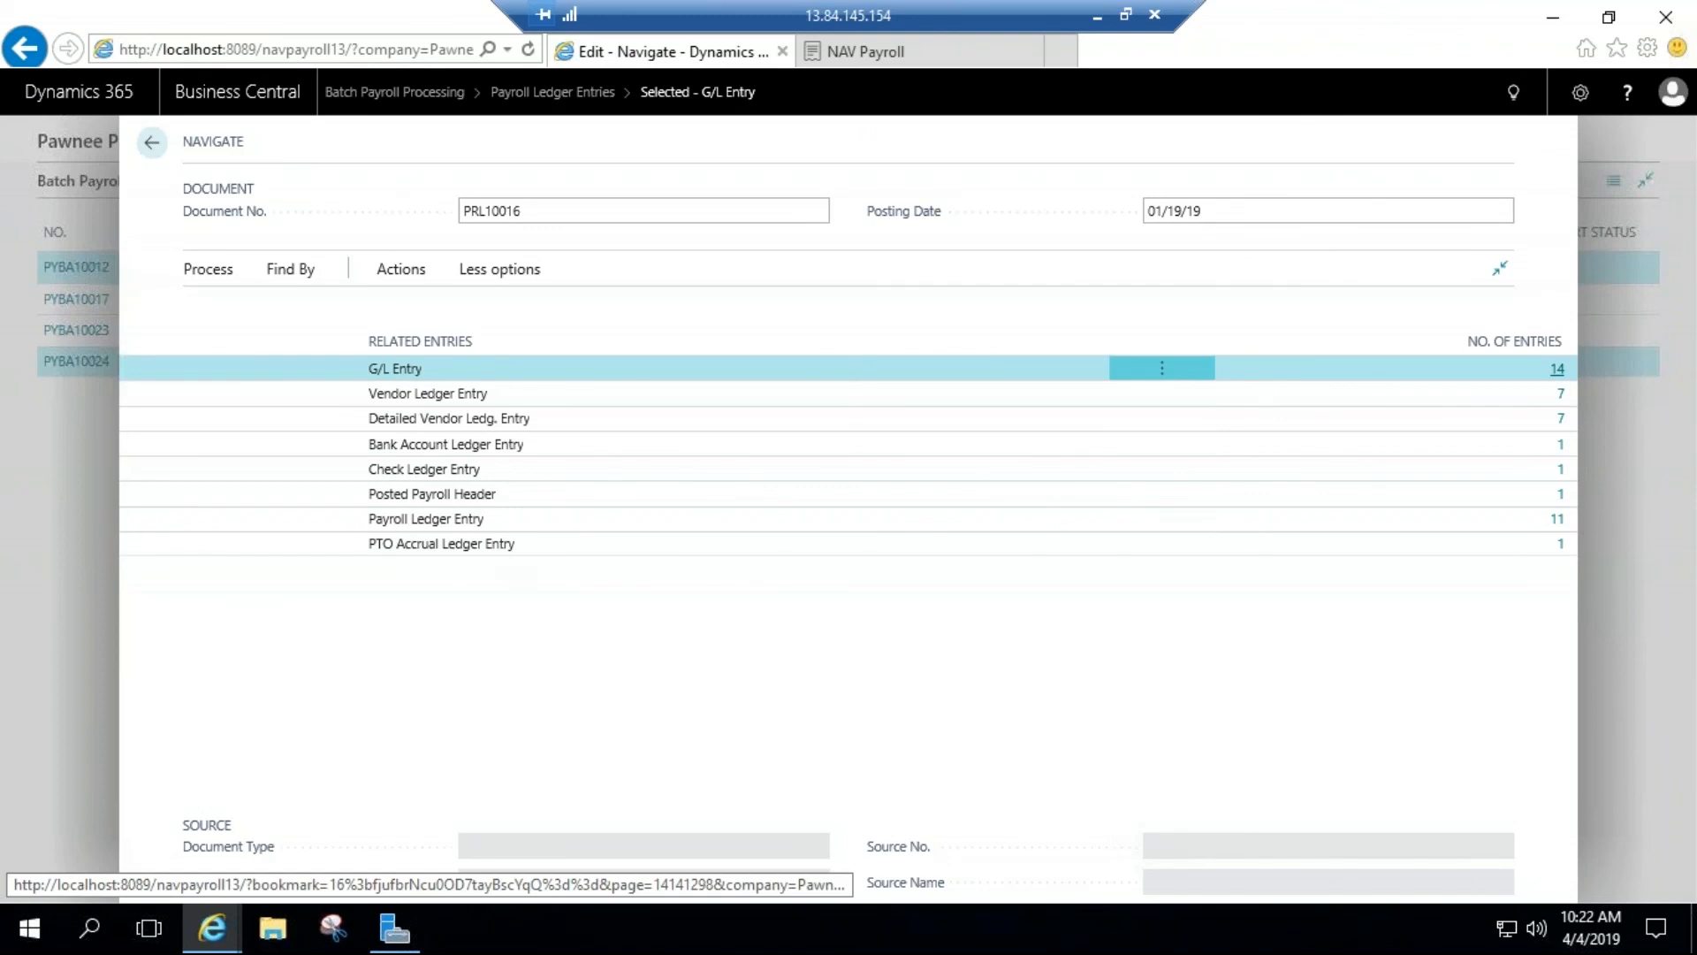
{"action": "left_click", "coordinate": [1557, 369]}
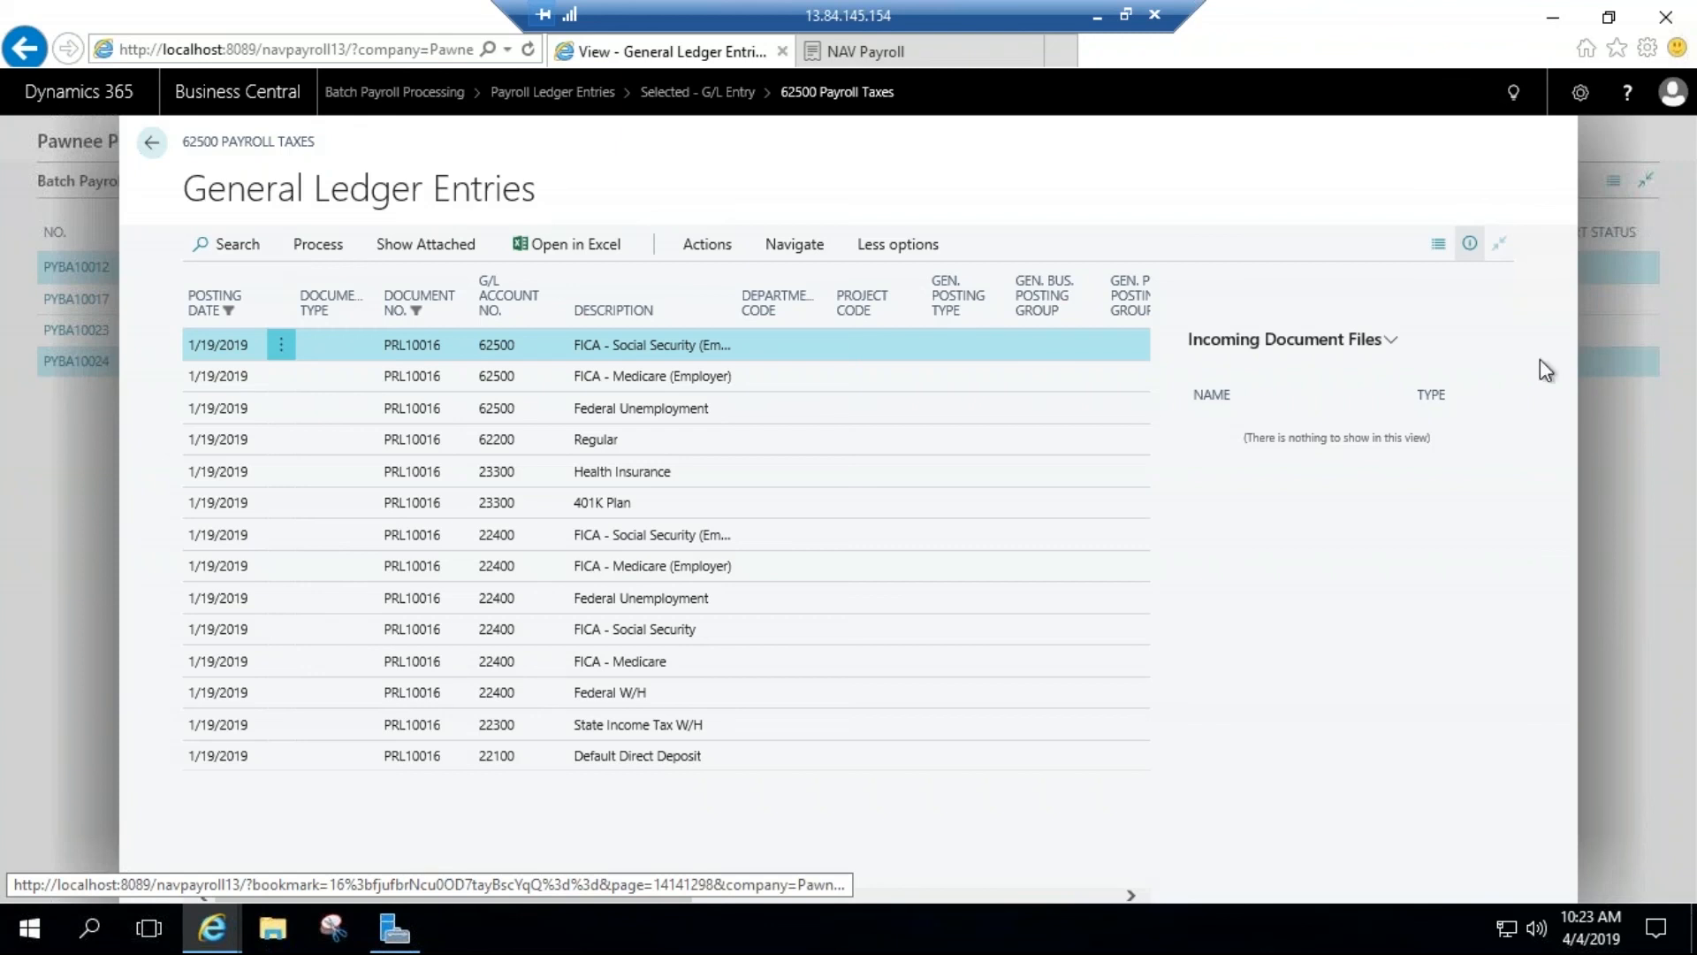
{"action": "left_click", "coordinate": [152, 146]}
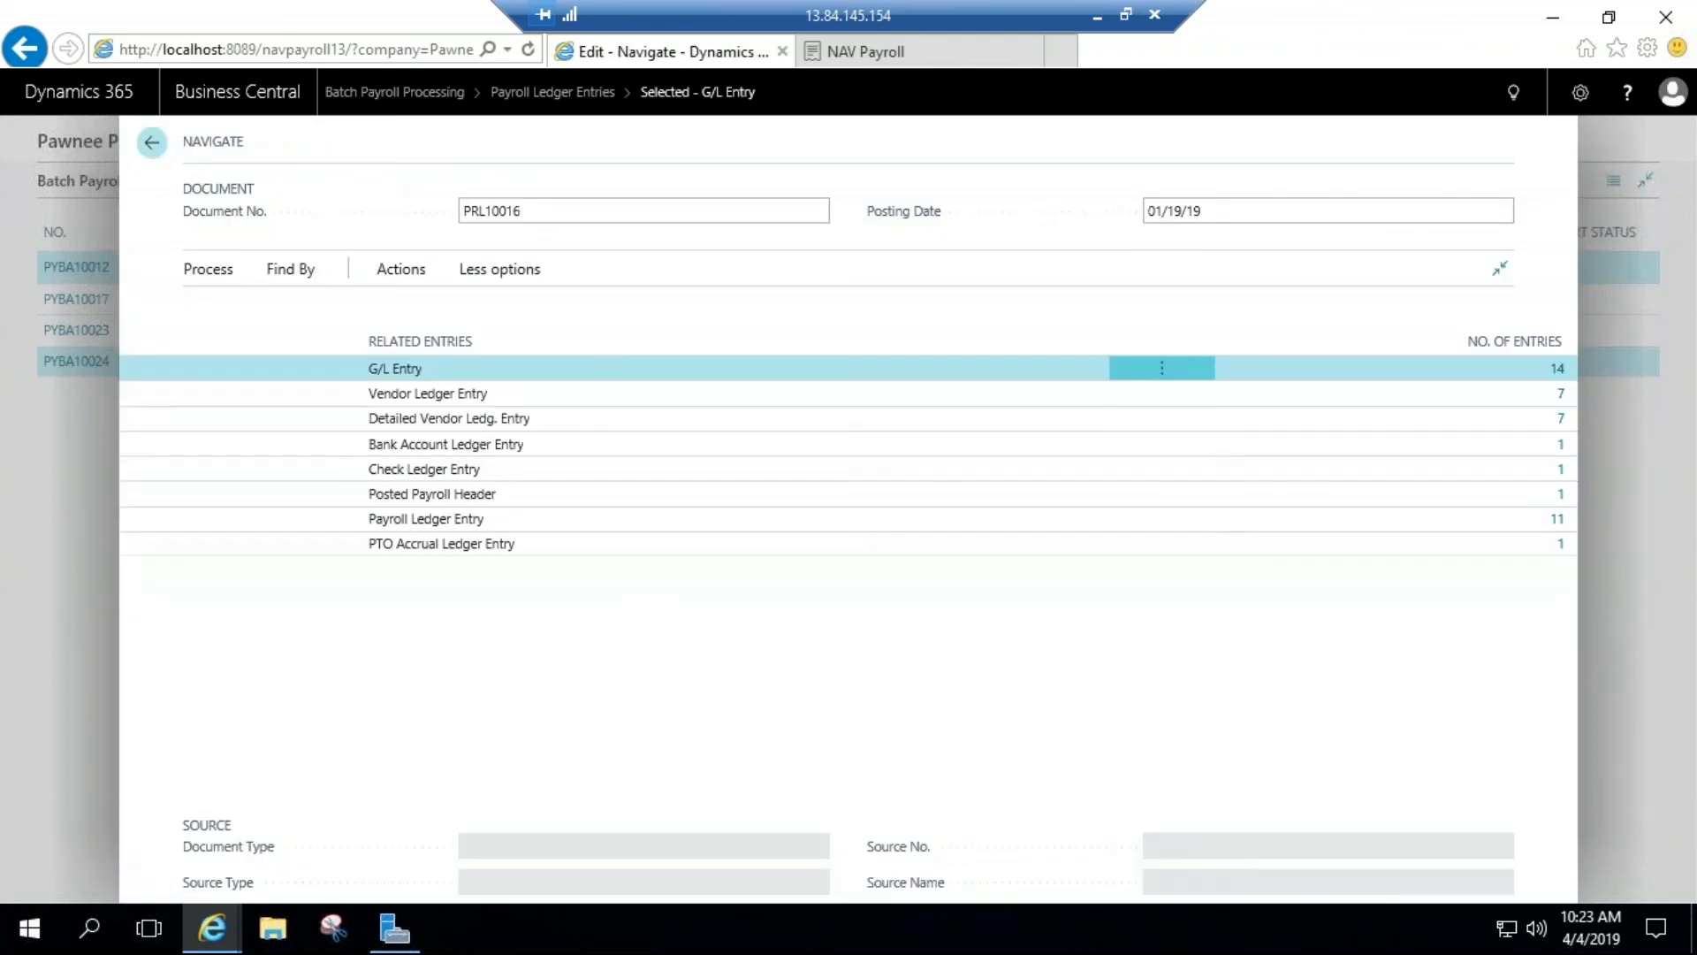
Step: Close the related entries and Payroll Ledger Entries, return to the home page, and open the full Payroll Menu
{"action": "left_click", "coordinate": [152, 142]}
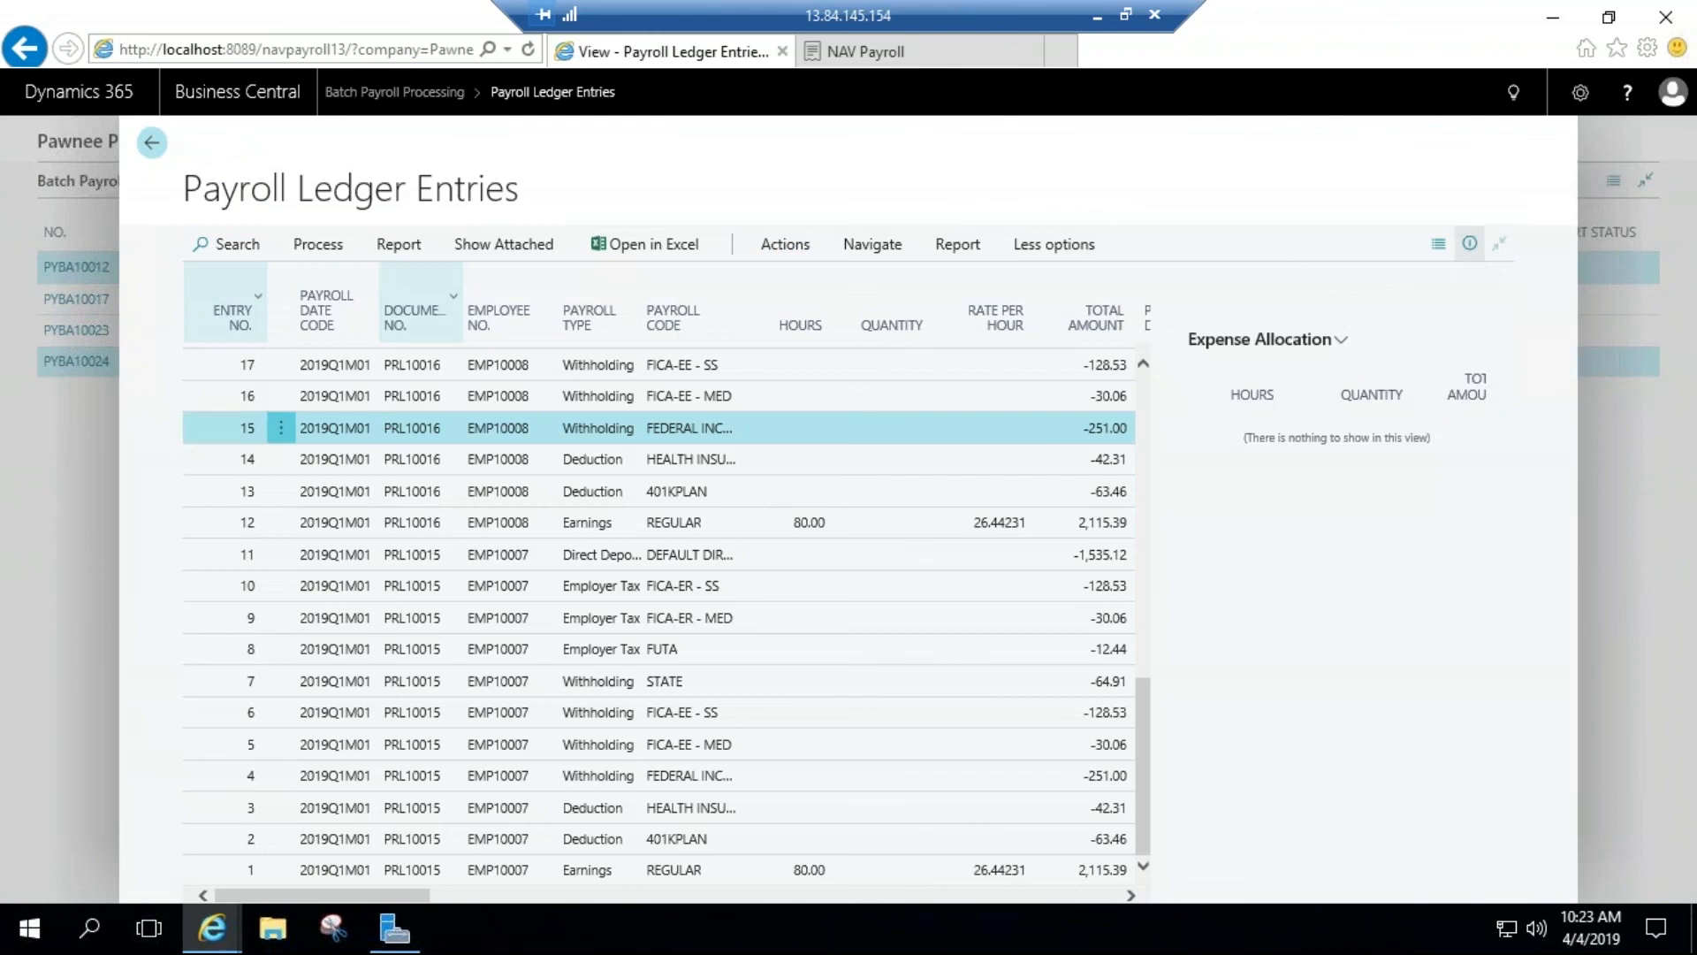
{"action": "left_click", "coordinate": [152, 143]}
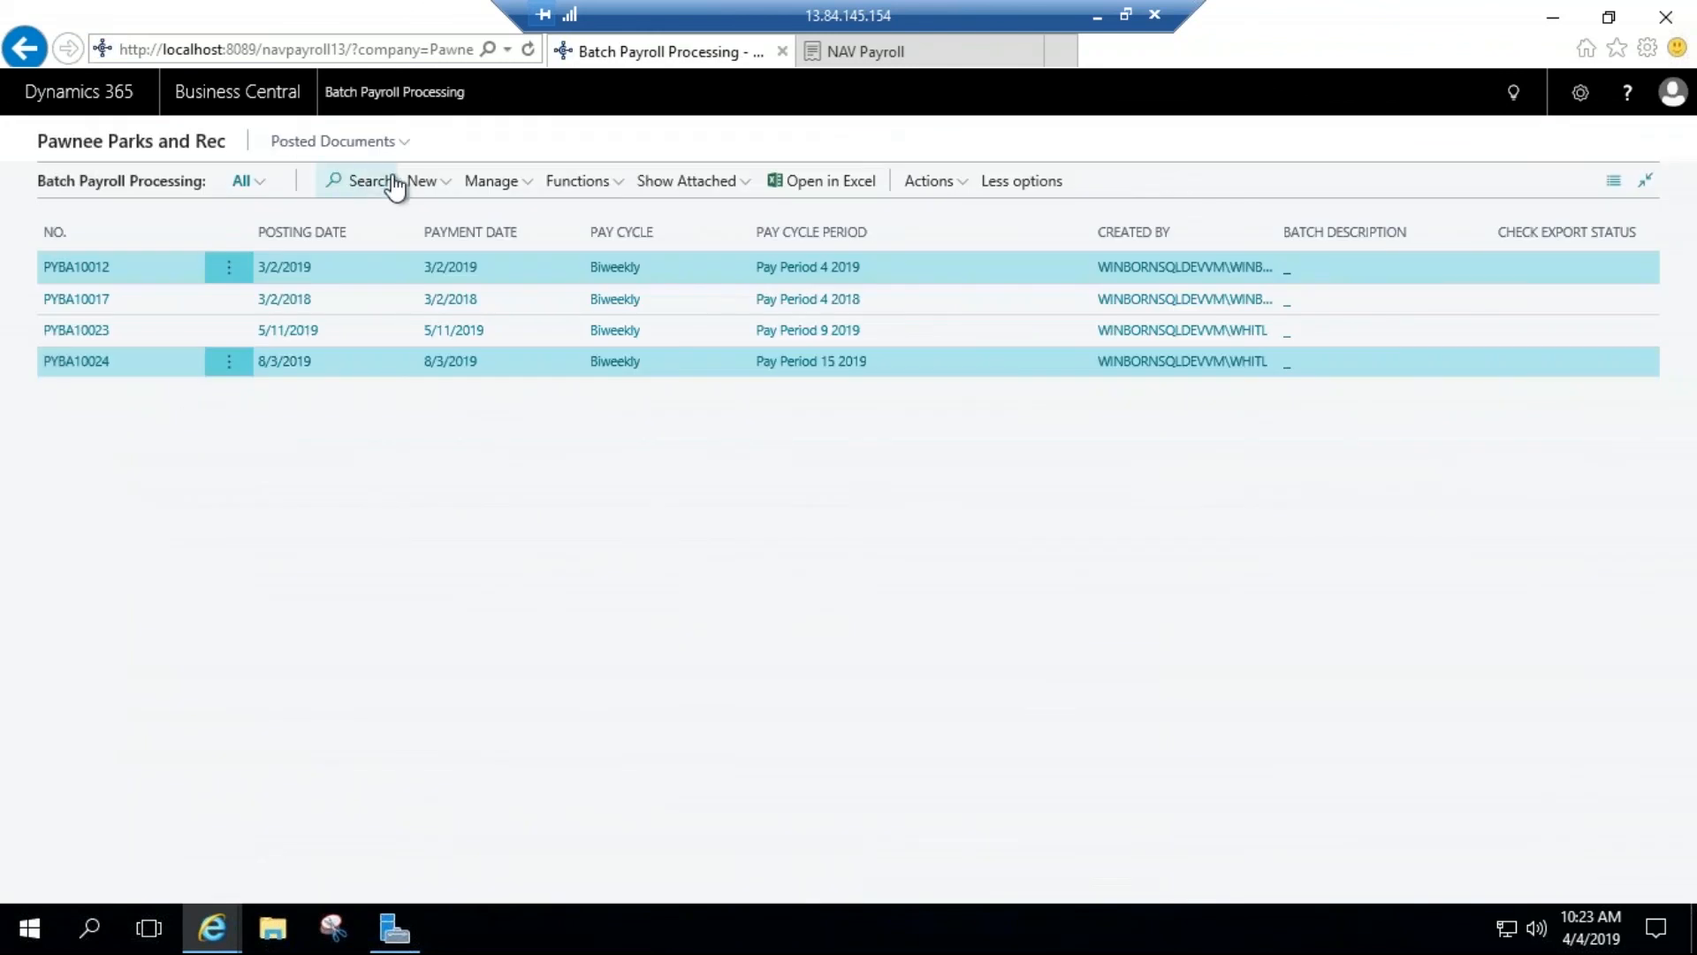
{"action": "left_click", "coordinate": [209, 144]}
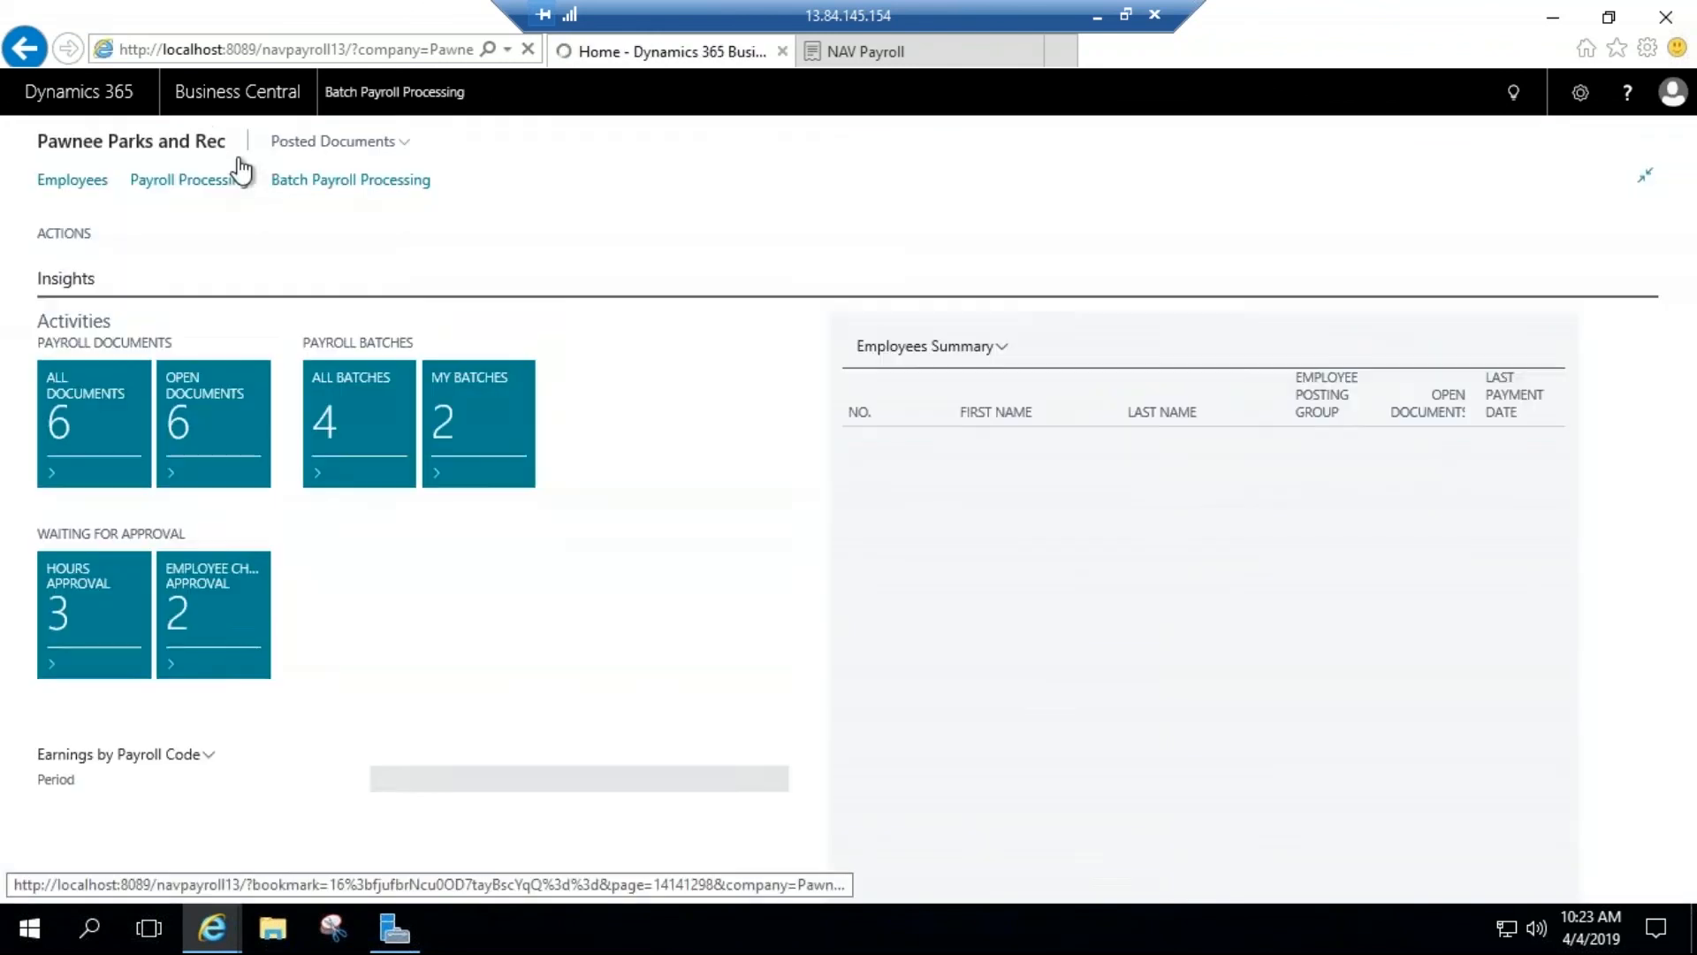
{"action": "left_click", "coordinate": [251, 259]}
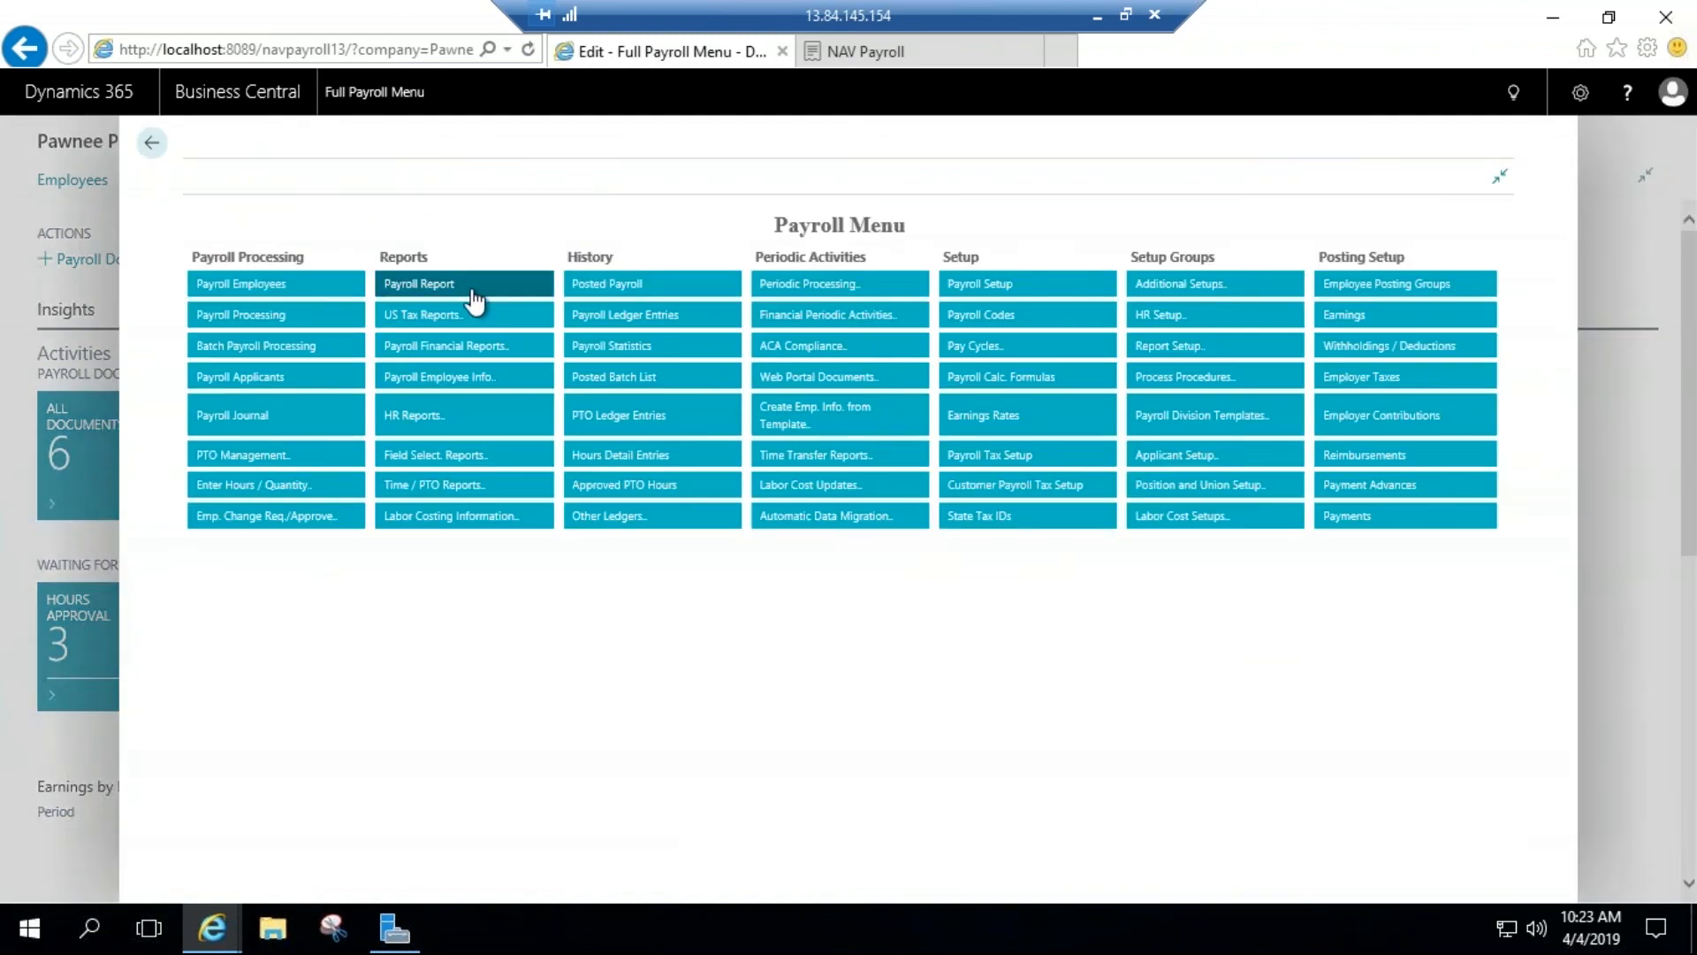
Step: Look over the Payroll Report's request options, cancel the report, and check the US Tax Reports
{"action": "left_click", "coordinate": [475, 291]}
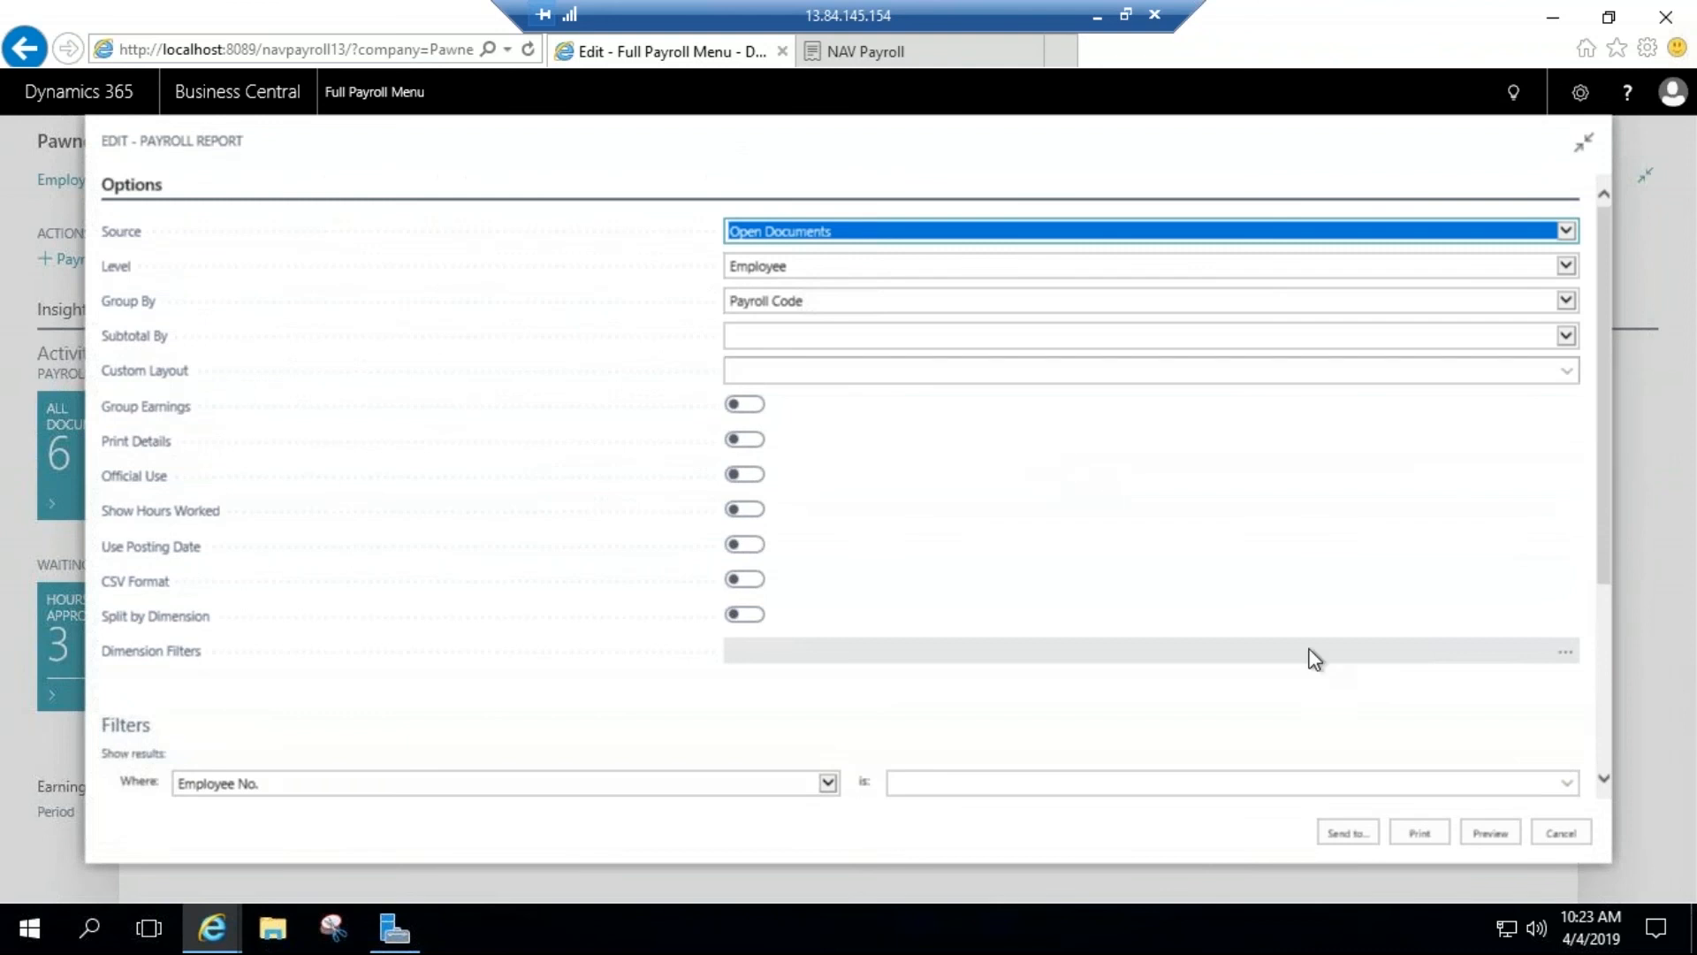
{"action": "left_click", "coordinate": [1542, 833]}
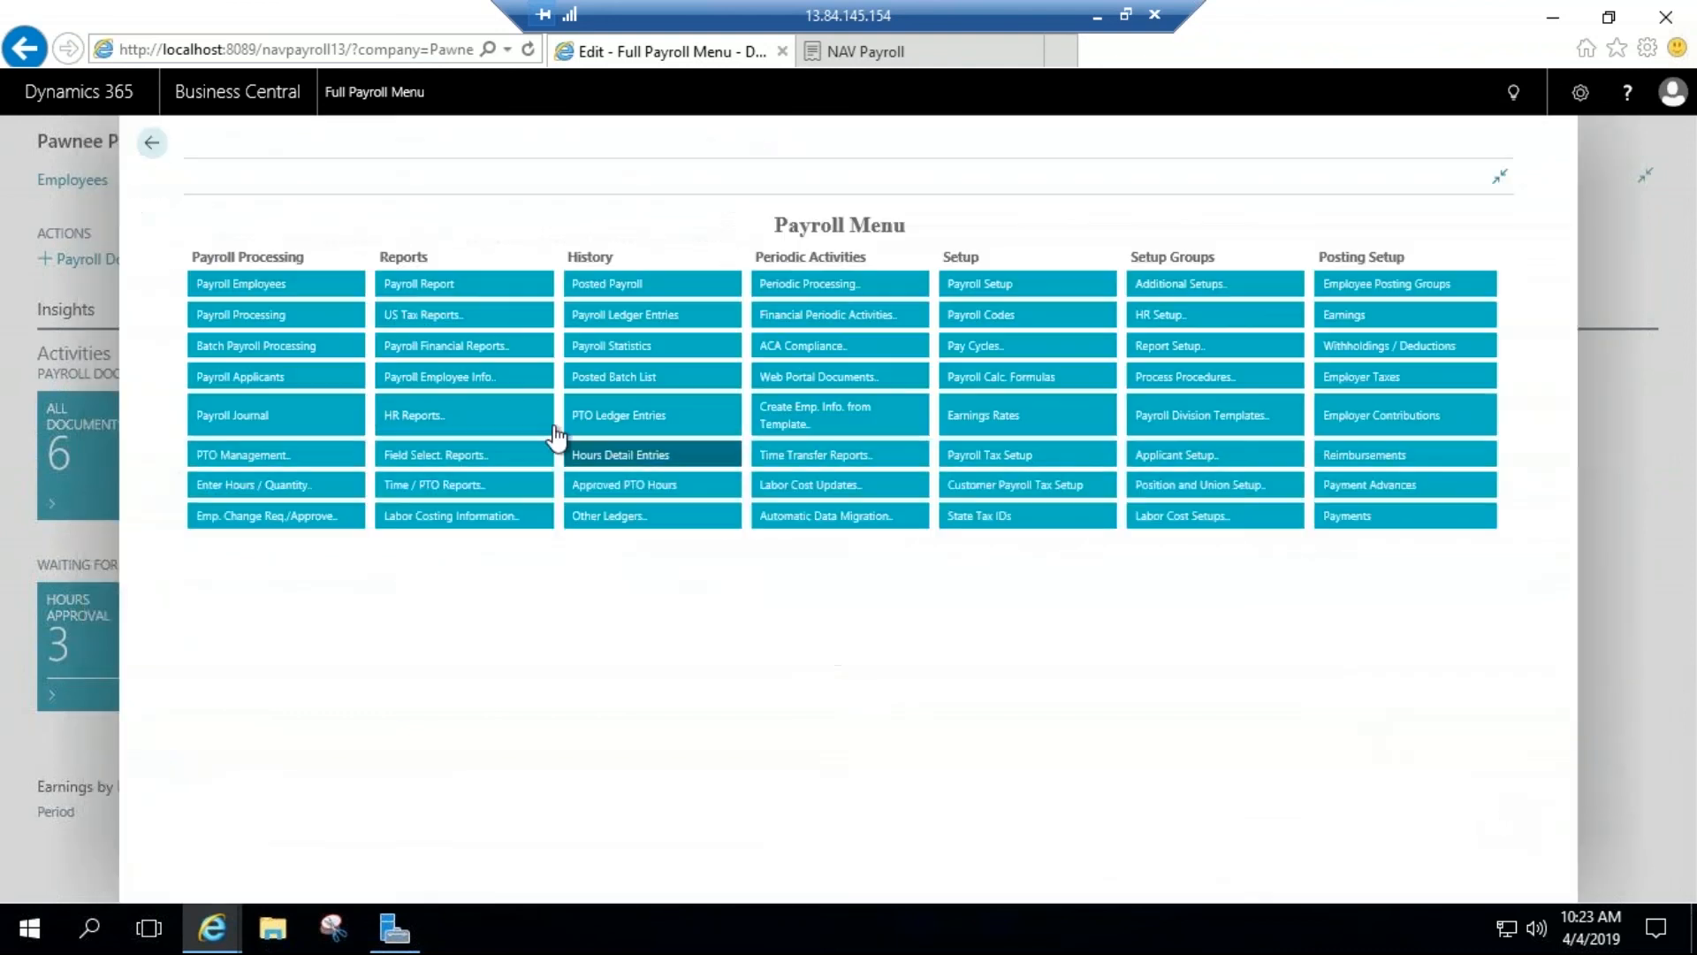
{"action": "left_click", "coordinate": [427, 315]}
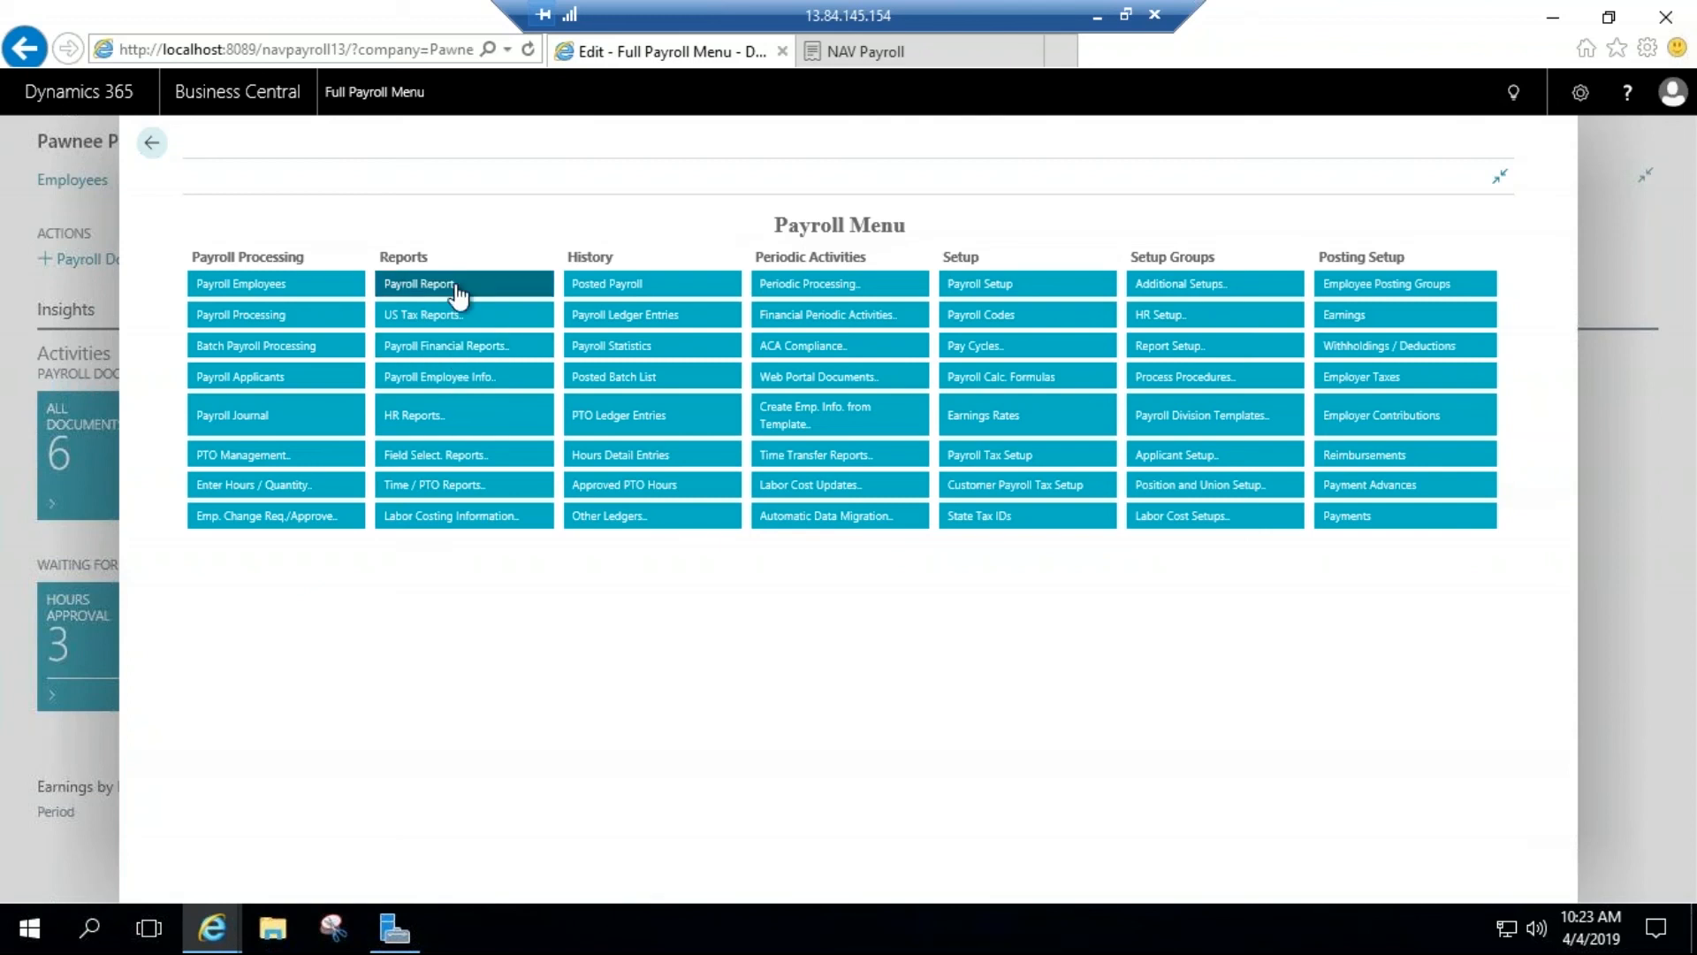
Step: Open the Payroll Report request and choose EFTPS as its custom layout
{"action": "left_click", "coordinate": [457, 292]}
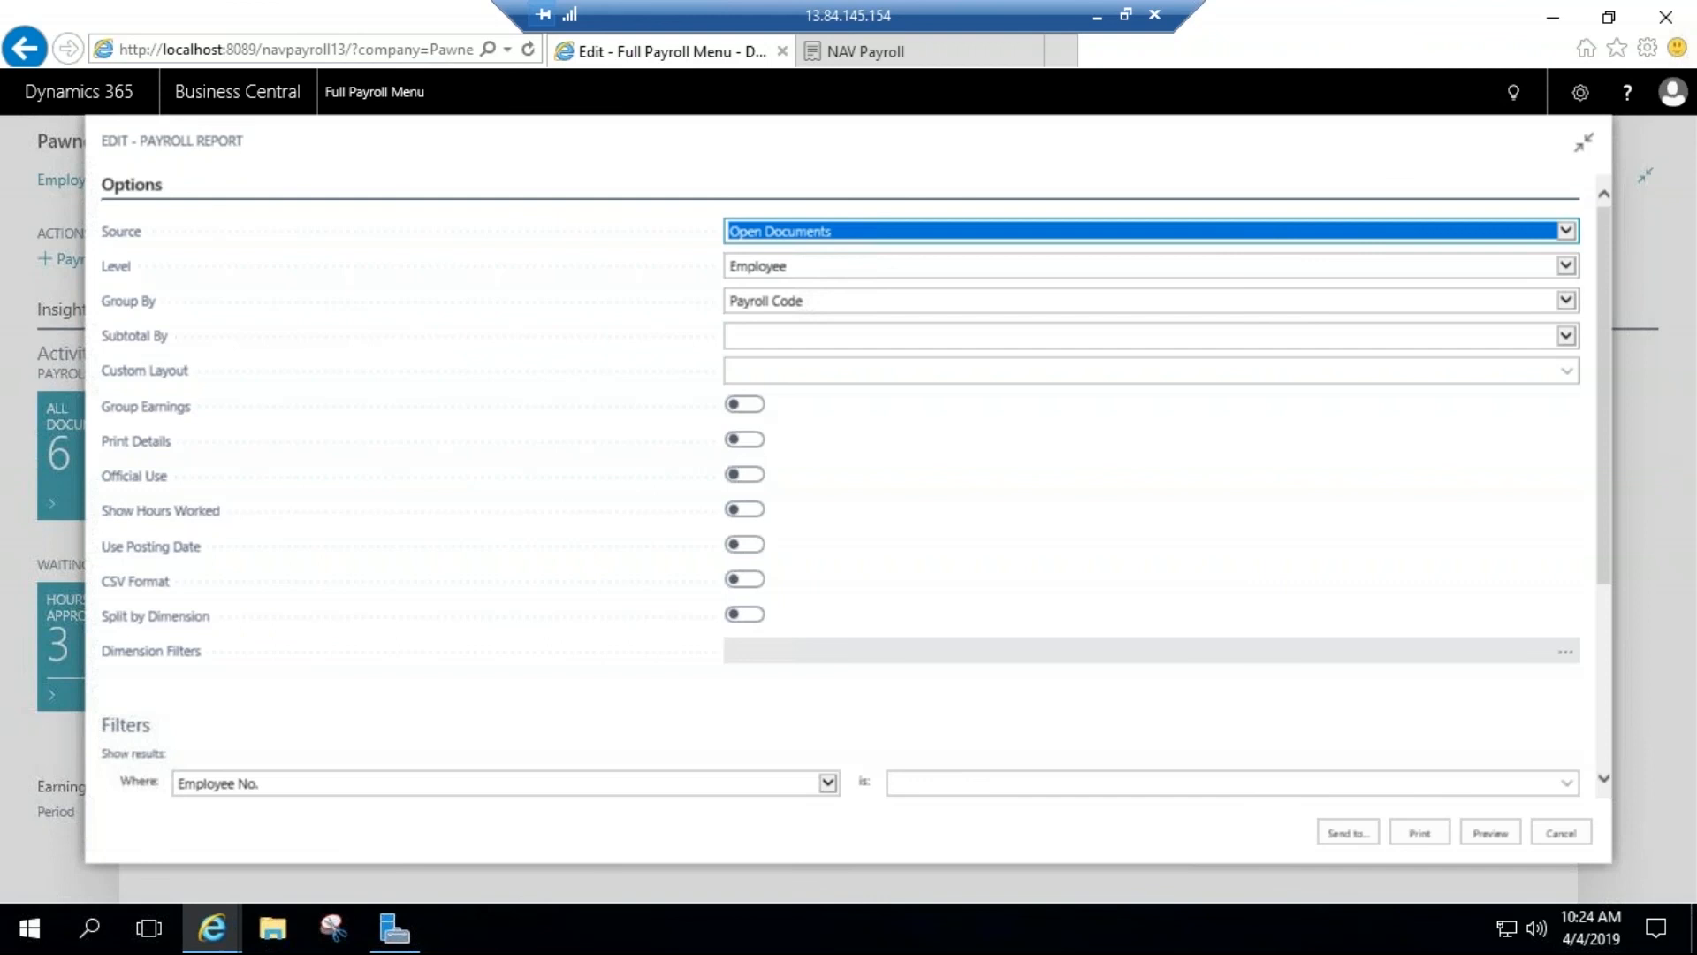
{"action": "left_click", "coordinate": [1566, 373]}
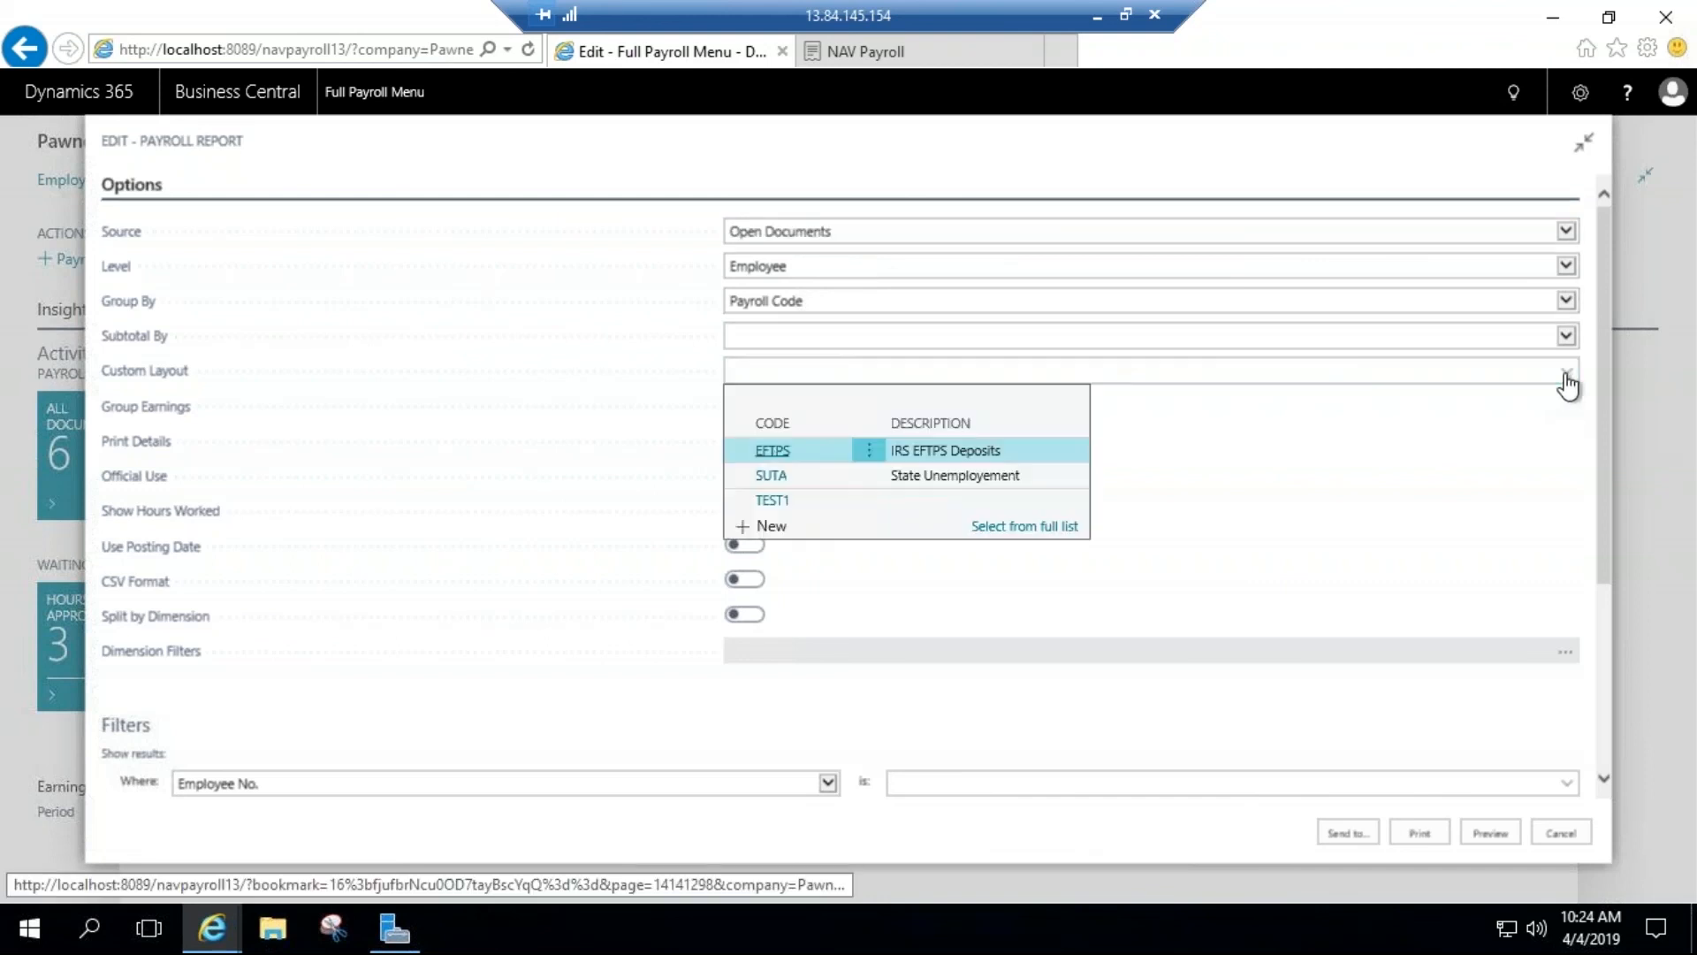
{"action": "left_click", "coordinate": [772, 450]}
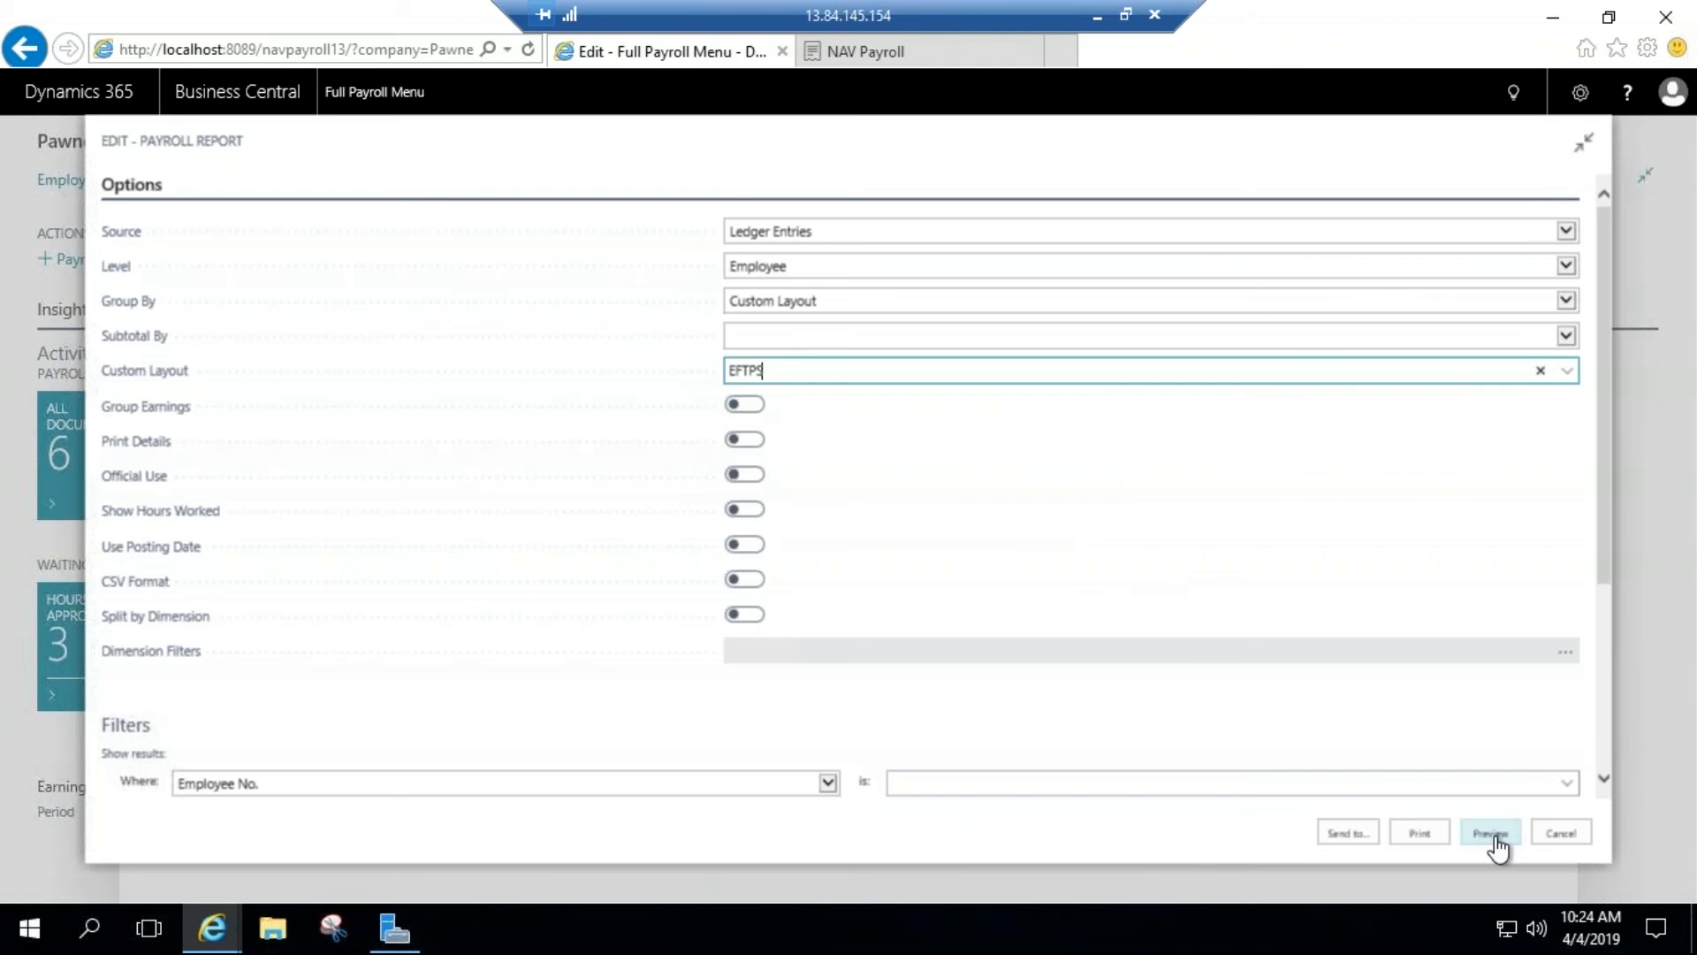
Step: Send the EFTPS Payroll Report to a Microsoft Excel document, open the file for review, and return to the Payroll Menu
{"action": "left_click", "coordinate": [1373, 845]}
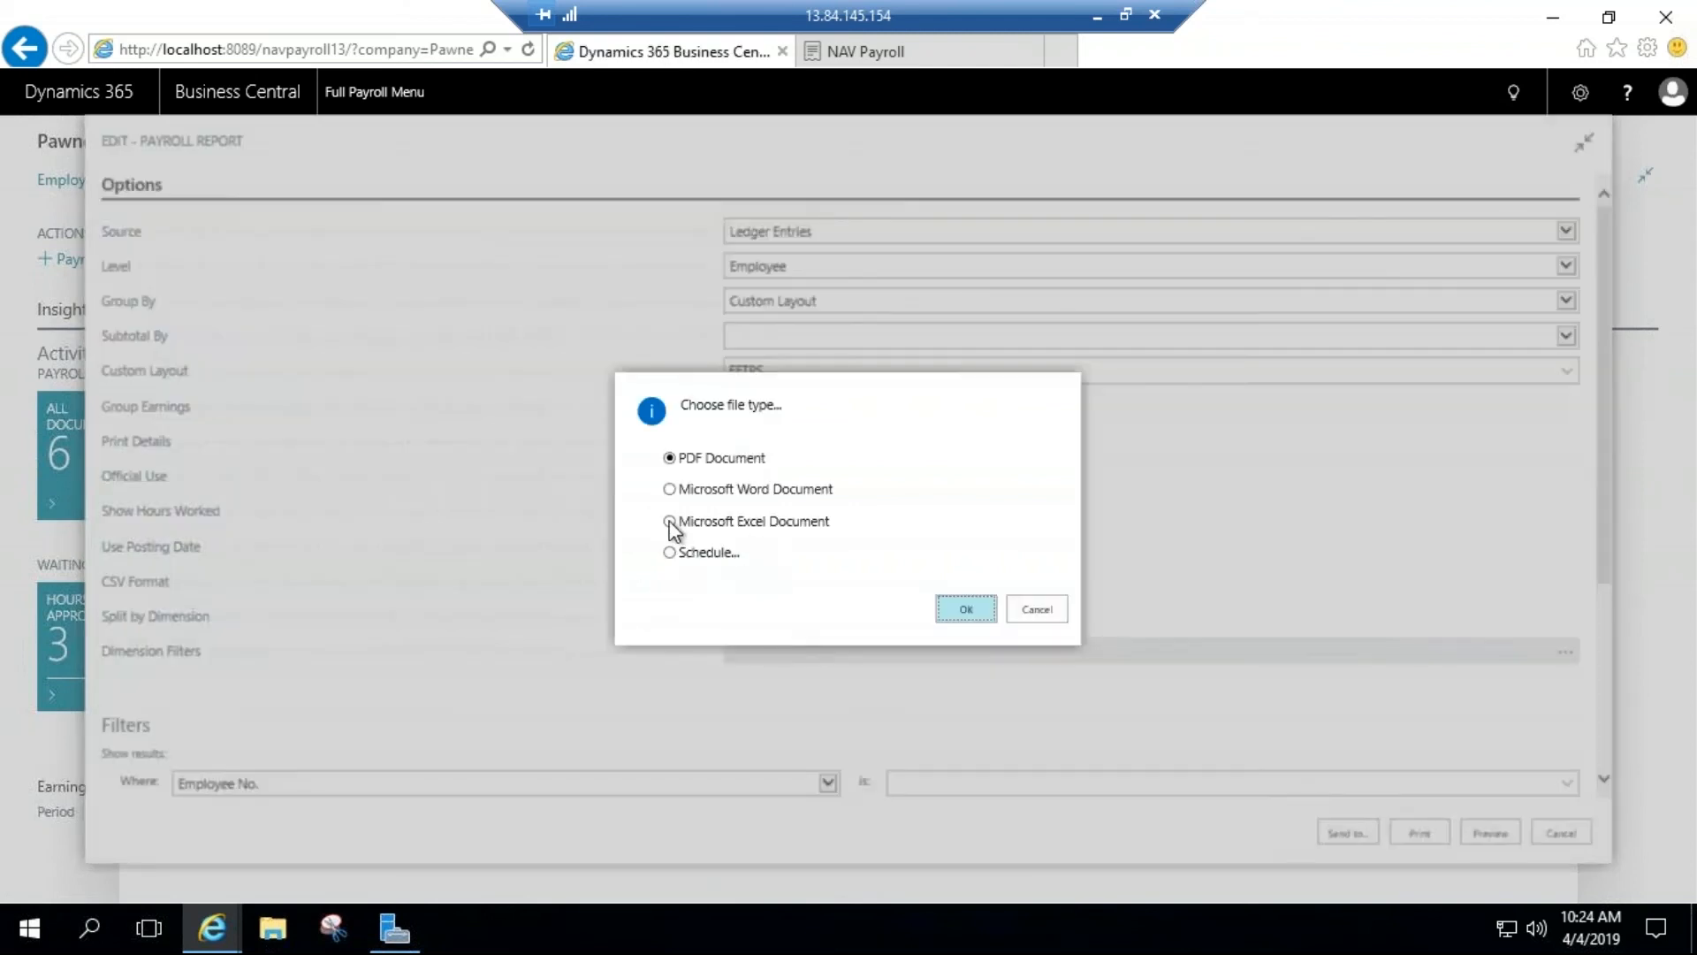
{"action": "left_click", "coordinate": [669, 521]}
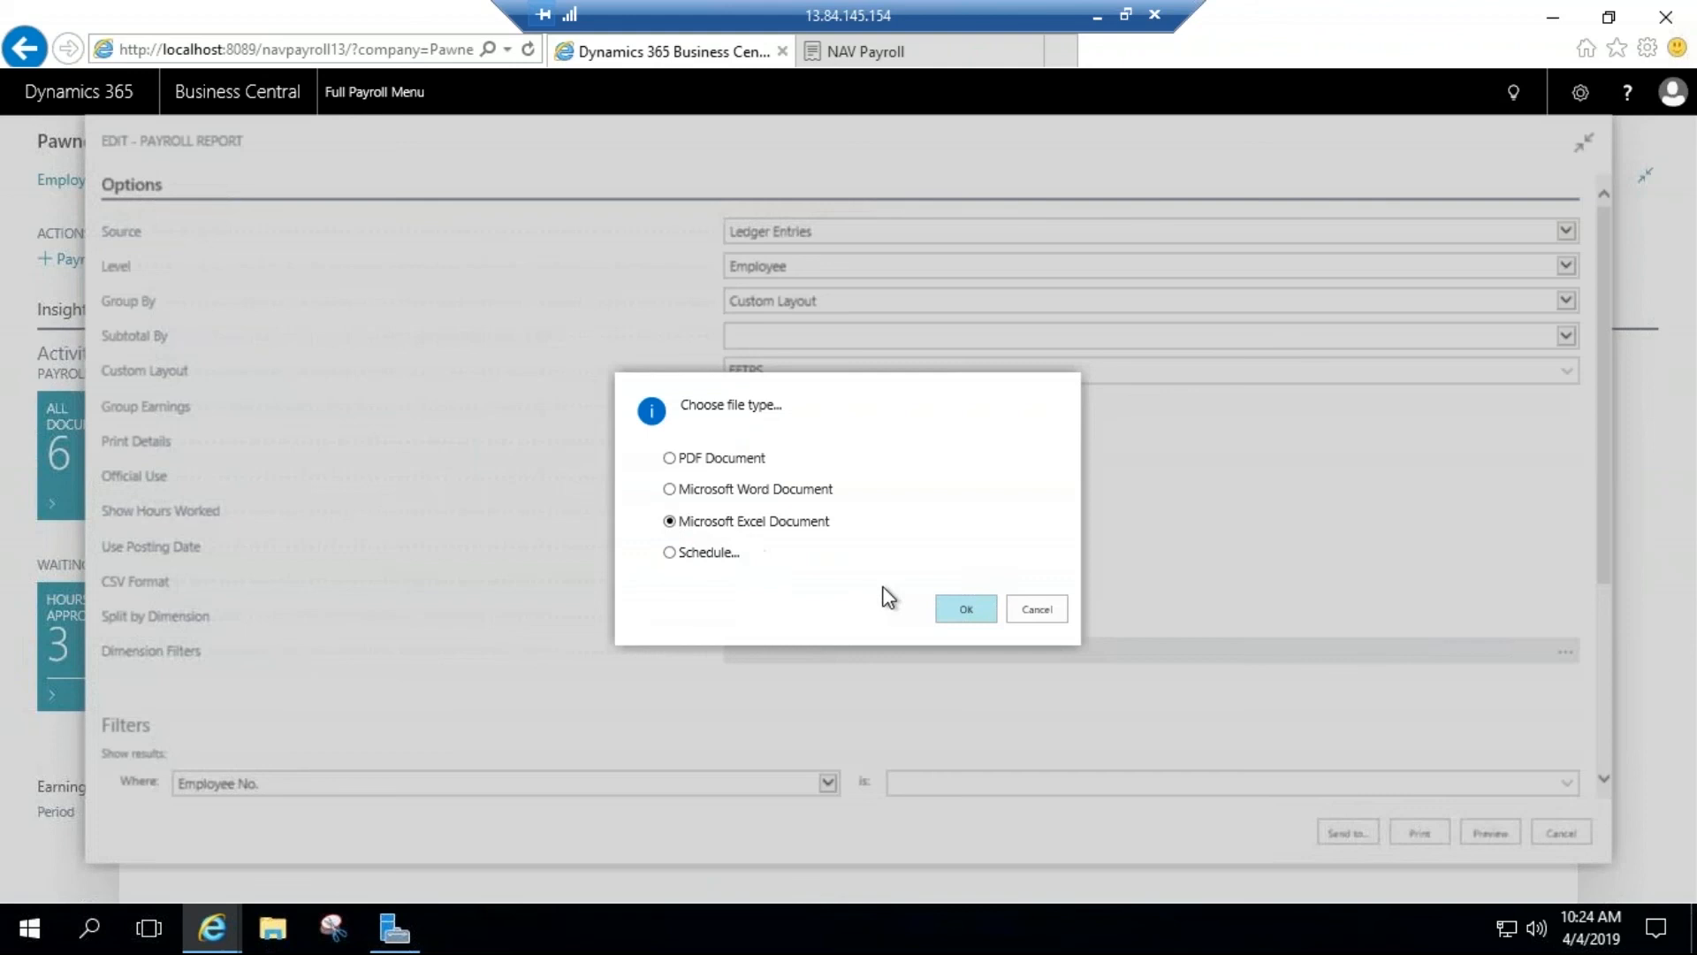
{"action": "left_click", "coordinate": [948, 612]}
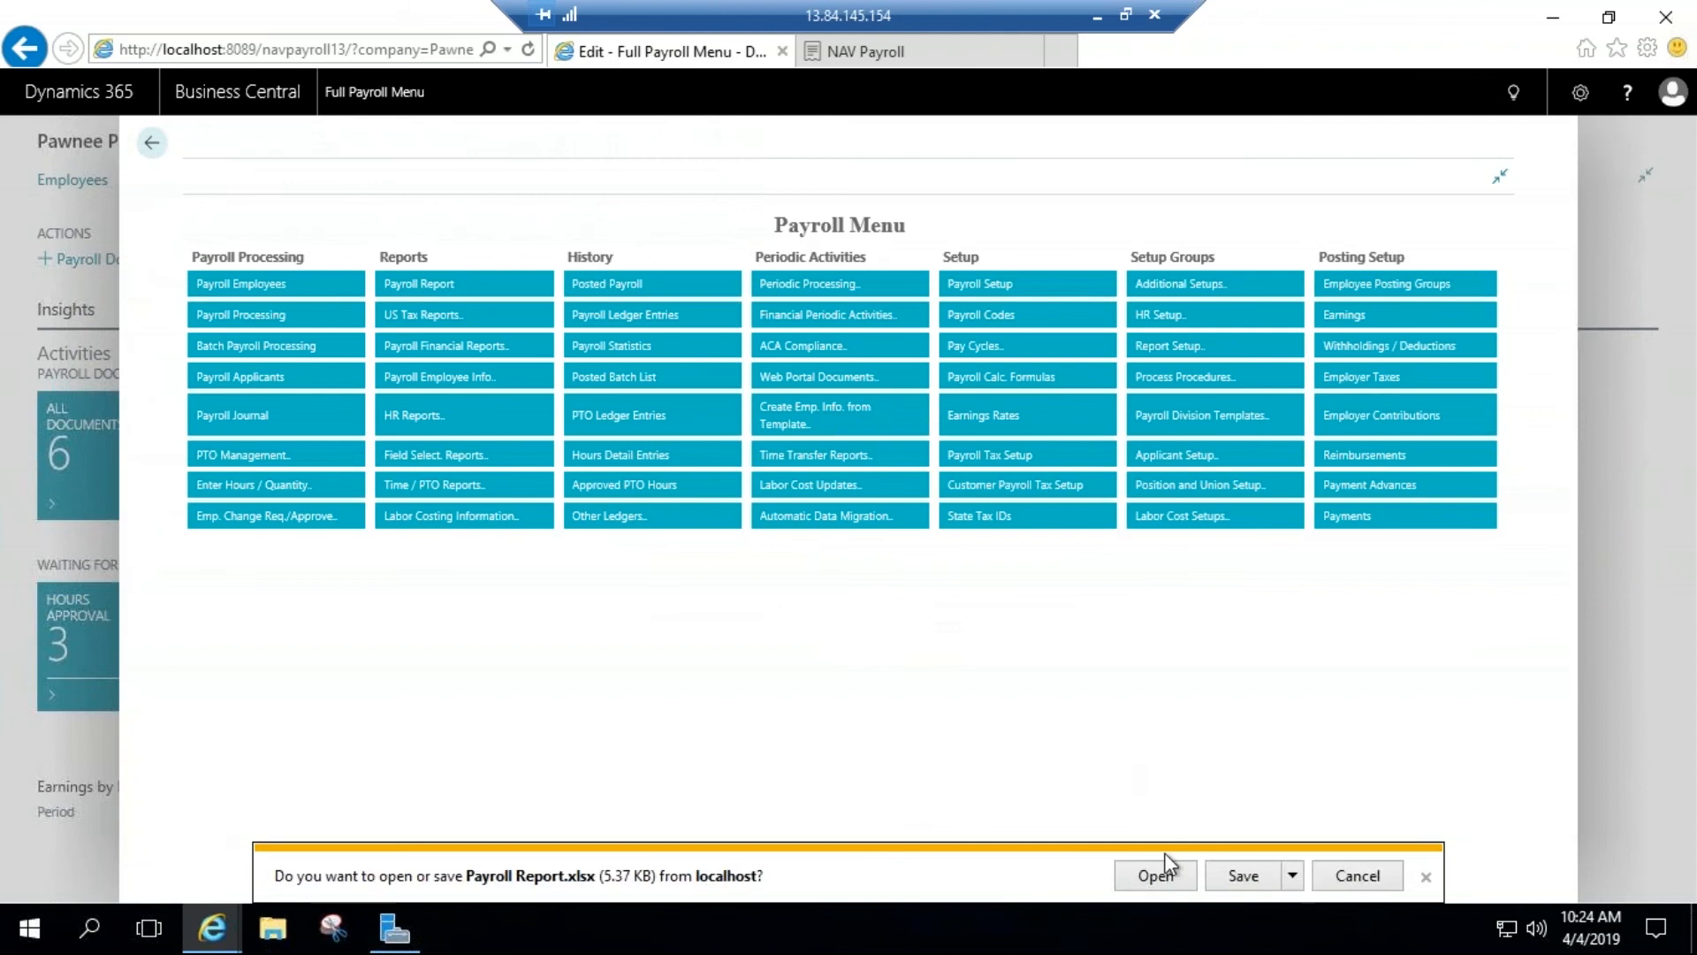
{"action": "left_click", "coordinate": [1166, 870]}
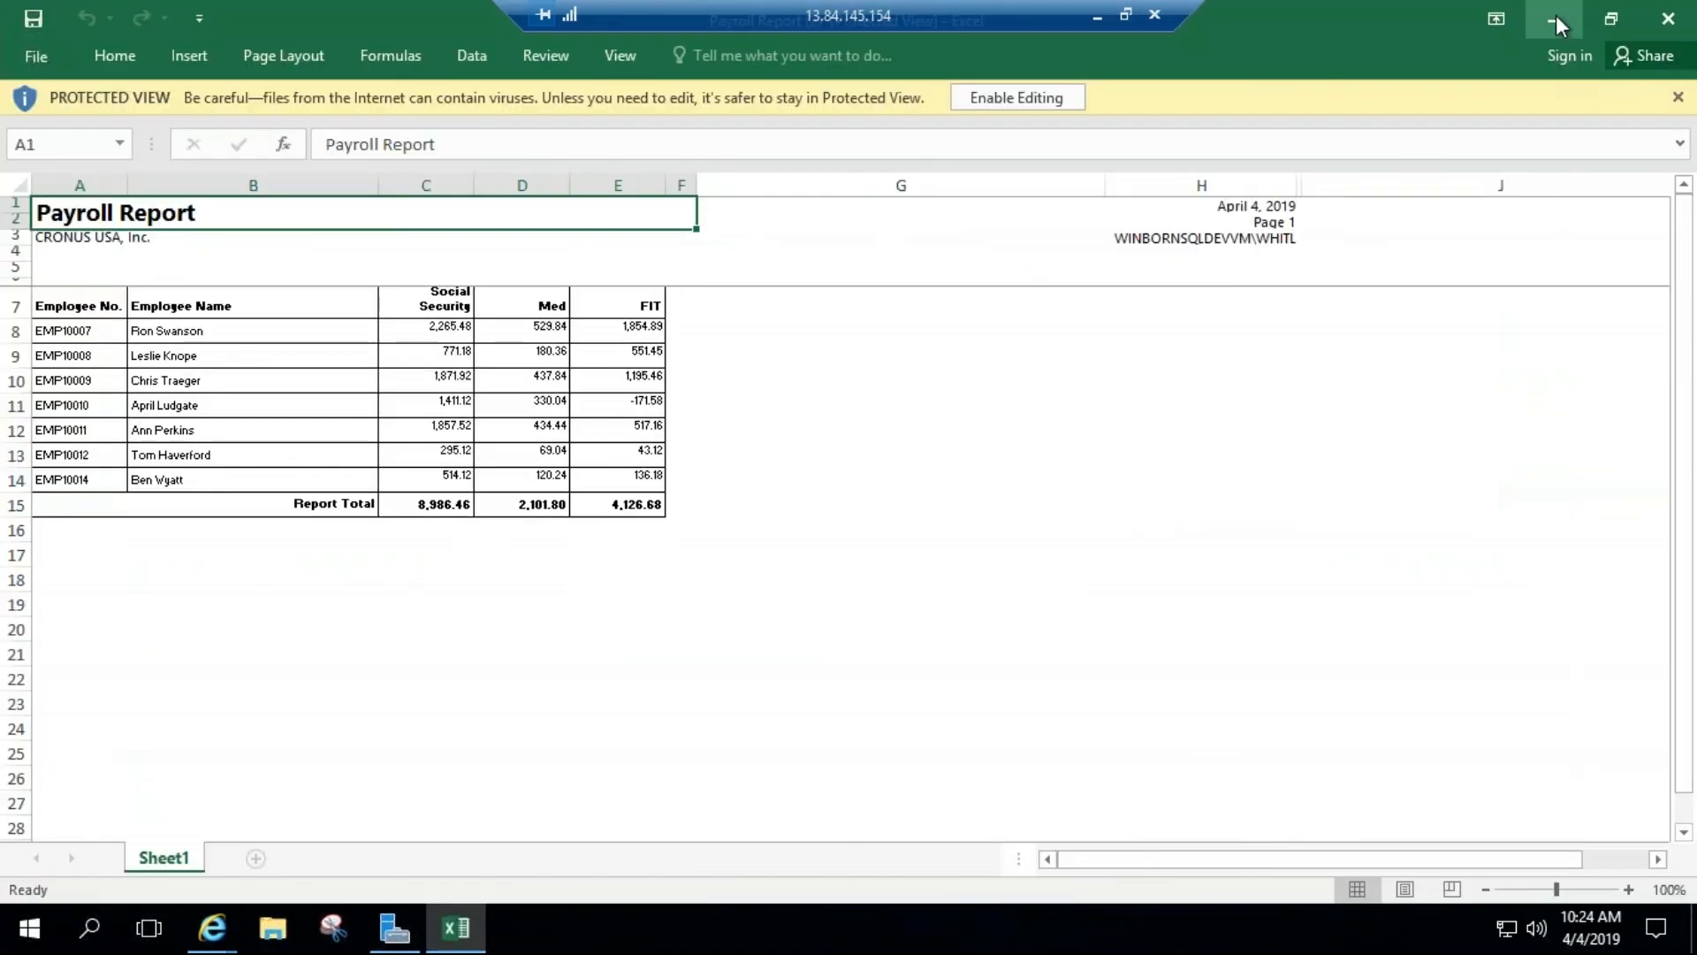
{"action": "left_click", "coordinate": [1555, 16]}
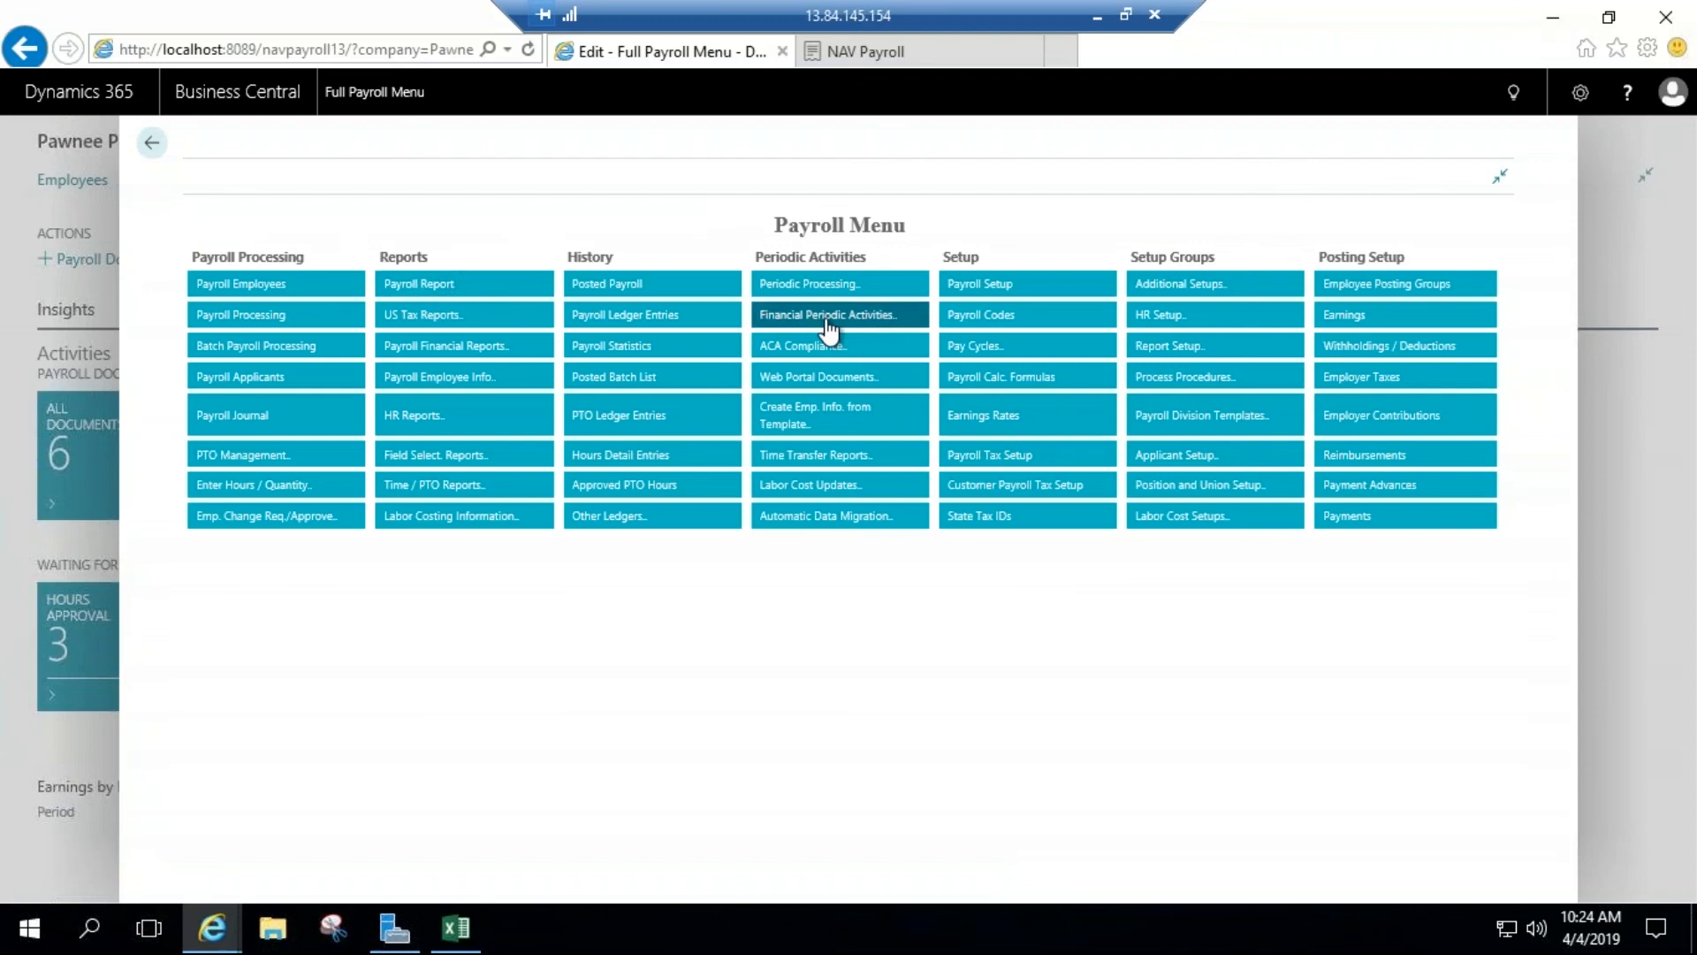
Step: Reopen the Payroll Report request and open the EFTPS layout for editing from the full list of custom layouts
{"action": "left_click", "coordinate": [461, 292]}
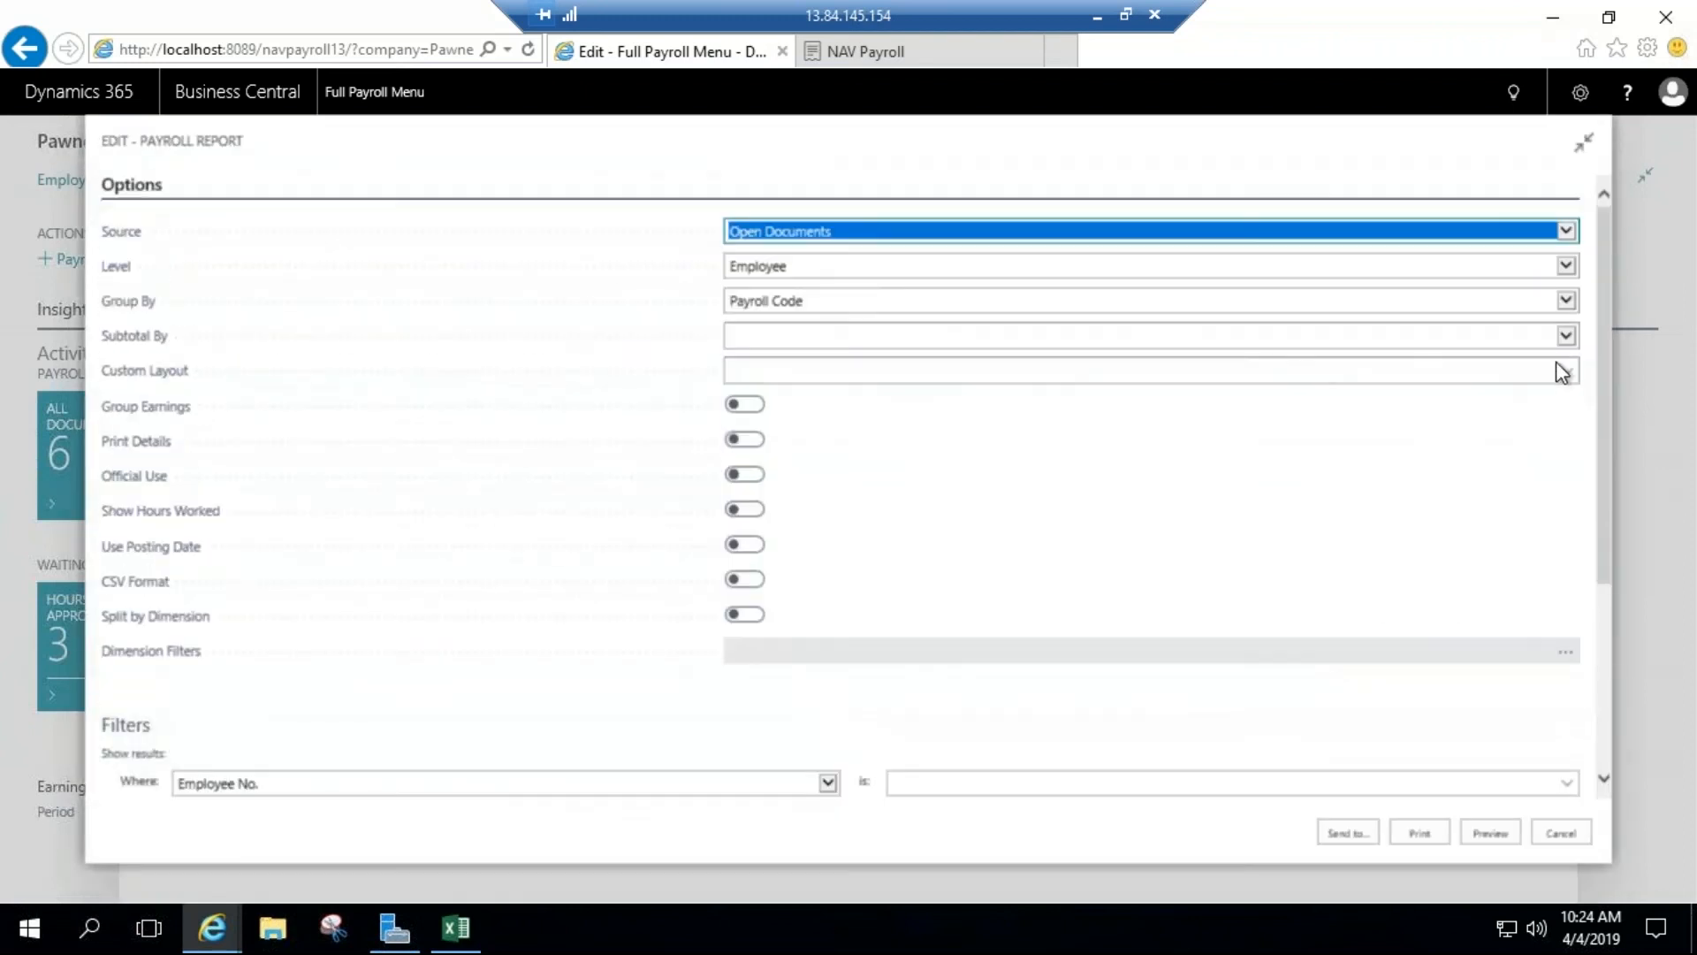
{"action": "left_click", "coordinate": [1557, 363]}
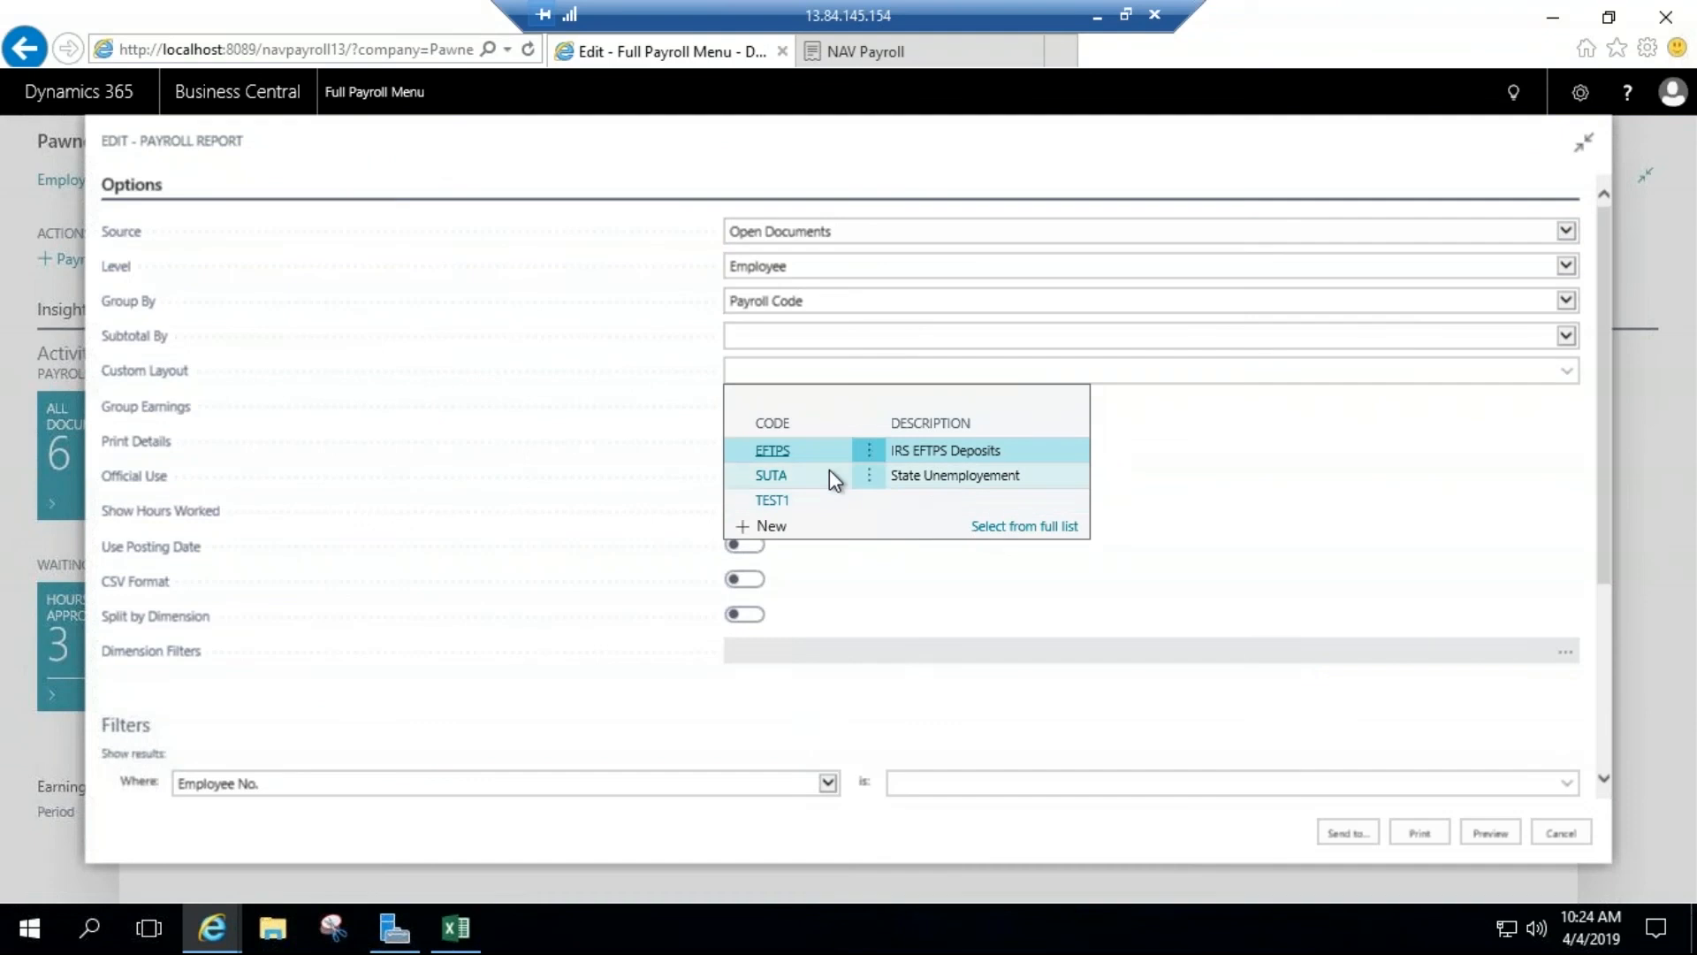
{"action": "left_click", "coordinate": [1001, 528]}
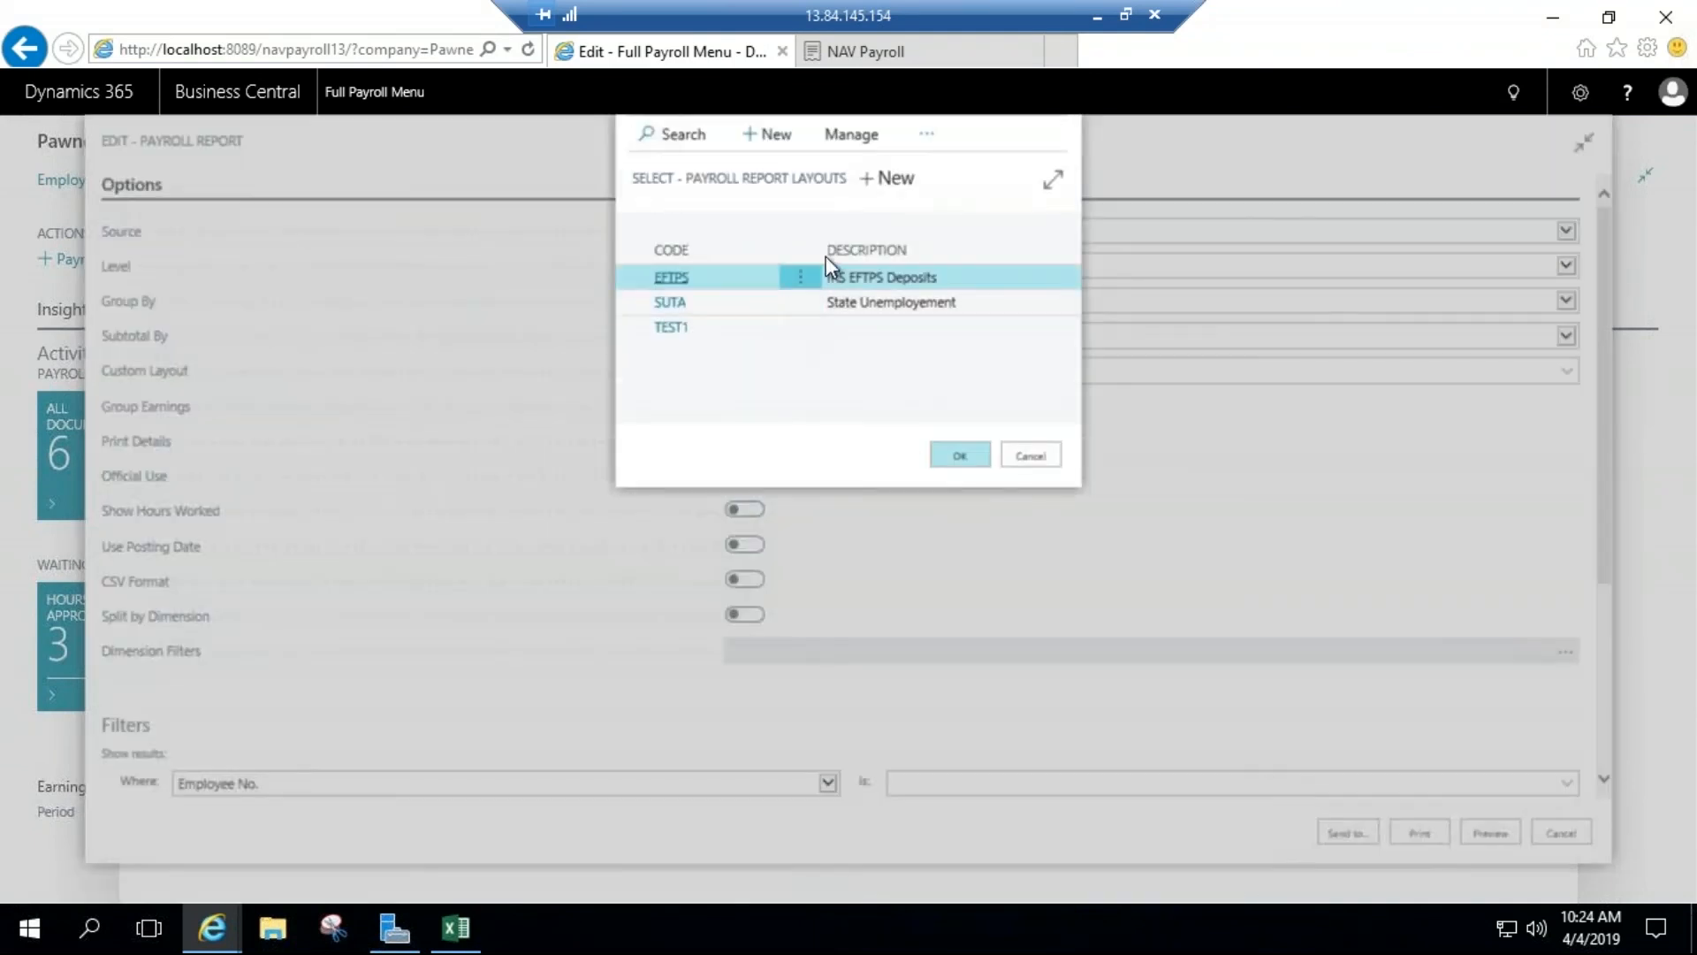
{"action": "left_click", "coordinate": [853, 137]}
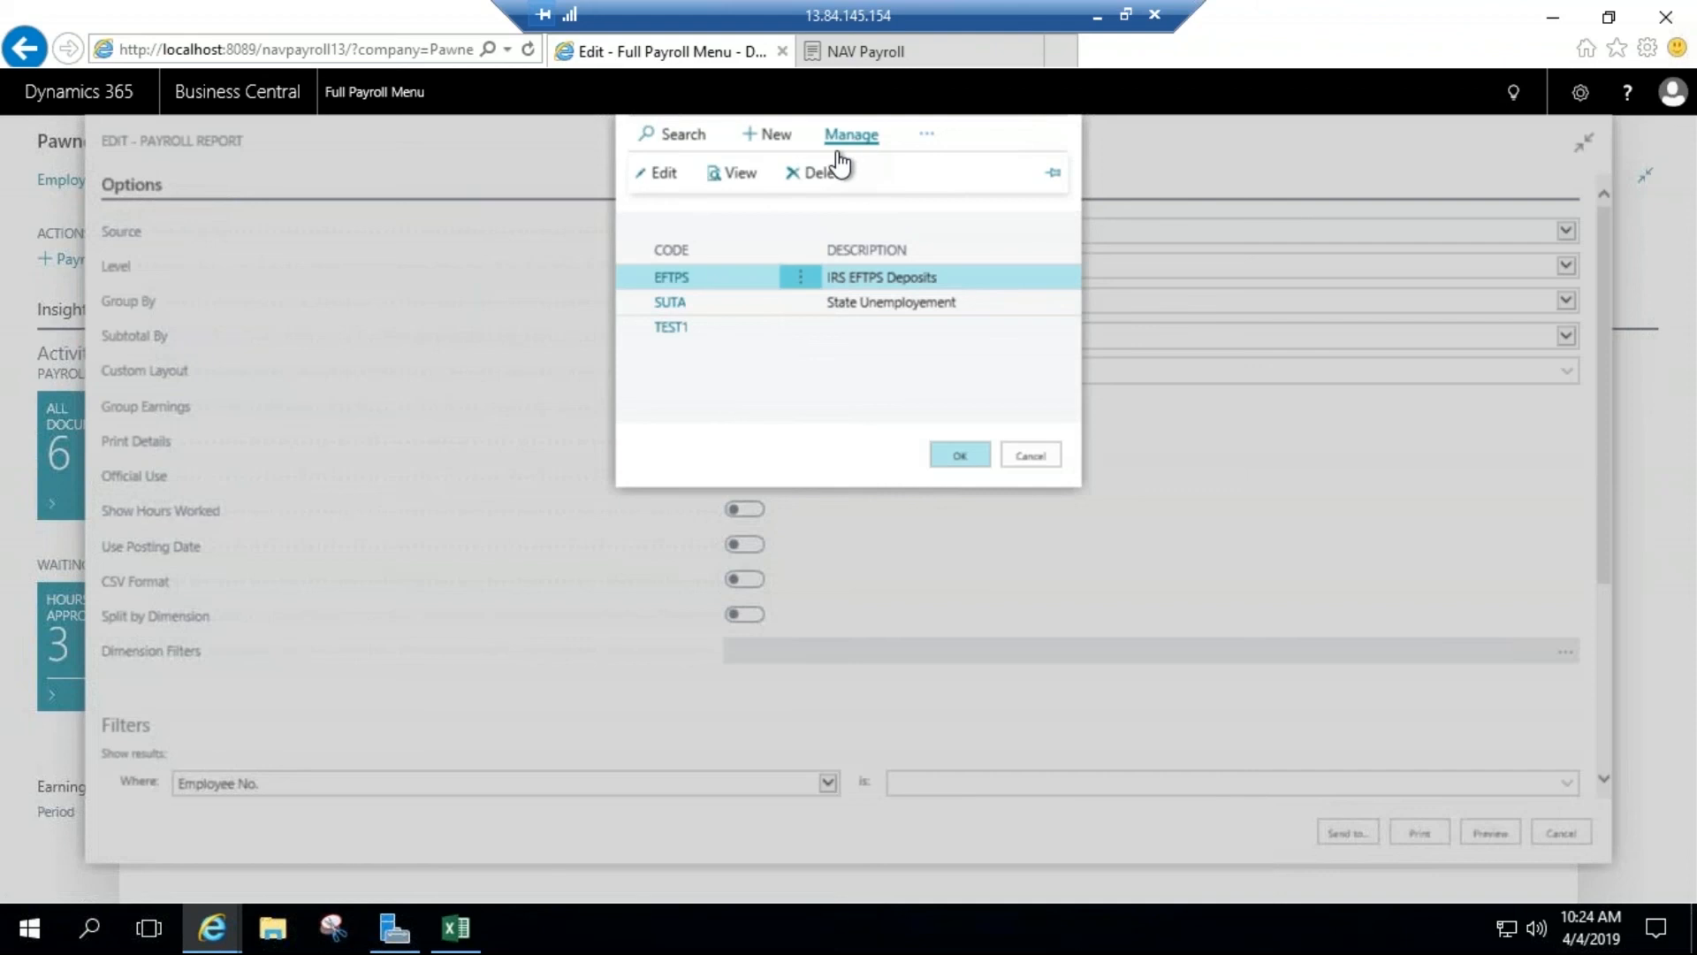
{"action": "left_click", "coordinate": [665, 174]}
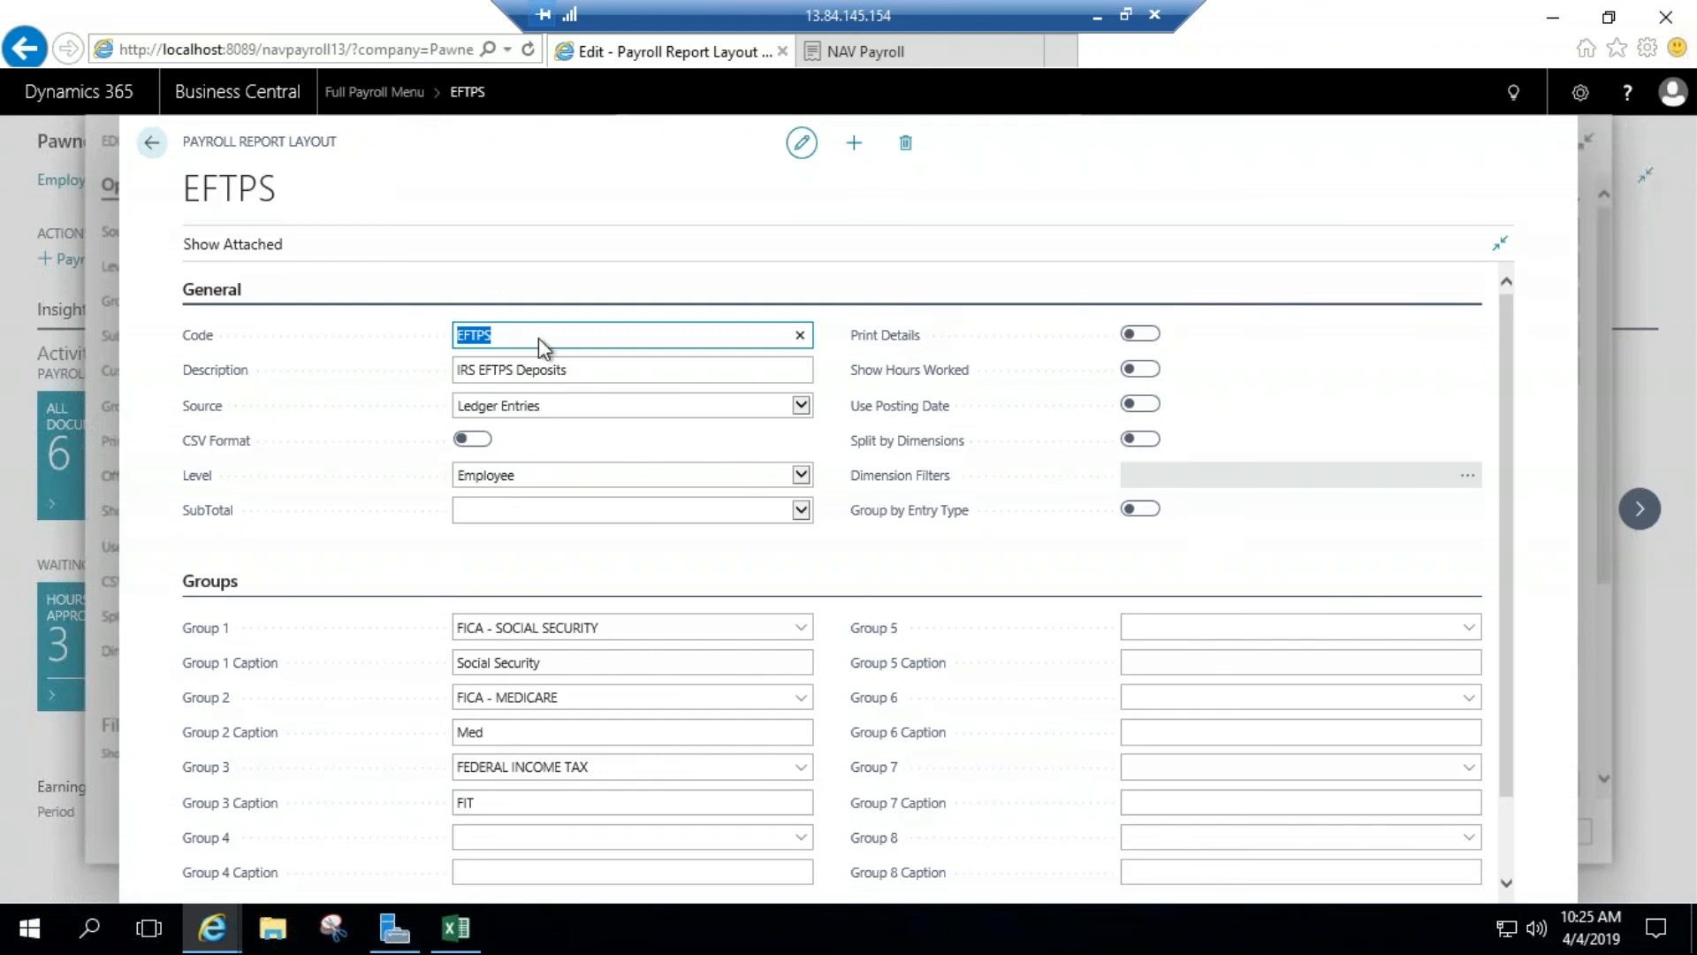
Step: Review the Source and Level options of the EFTPS report layout, keeping Ledger Entries and Employee
{"action": "left_click", "coordinate": [637, 411]}
{"action": "left_click", "coordinate": [637, 394]}
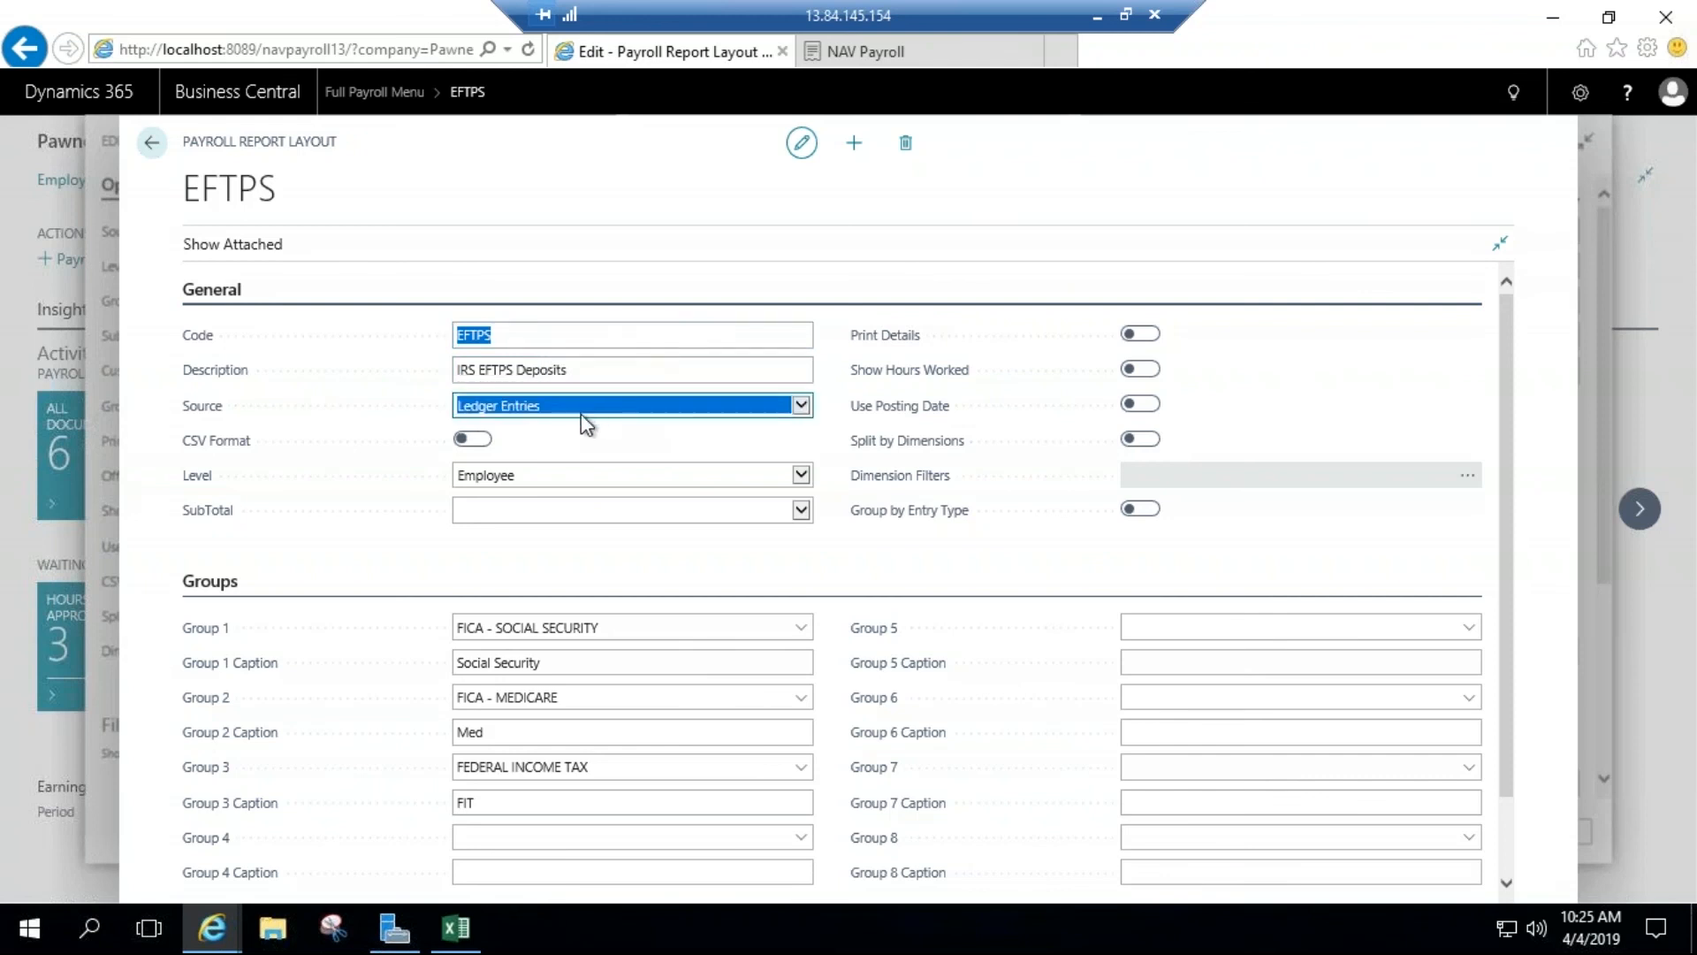
{"action": "left_click", "coordinate": [569, 475]}
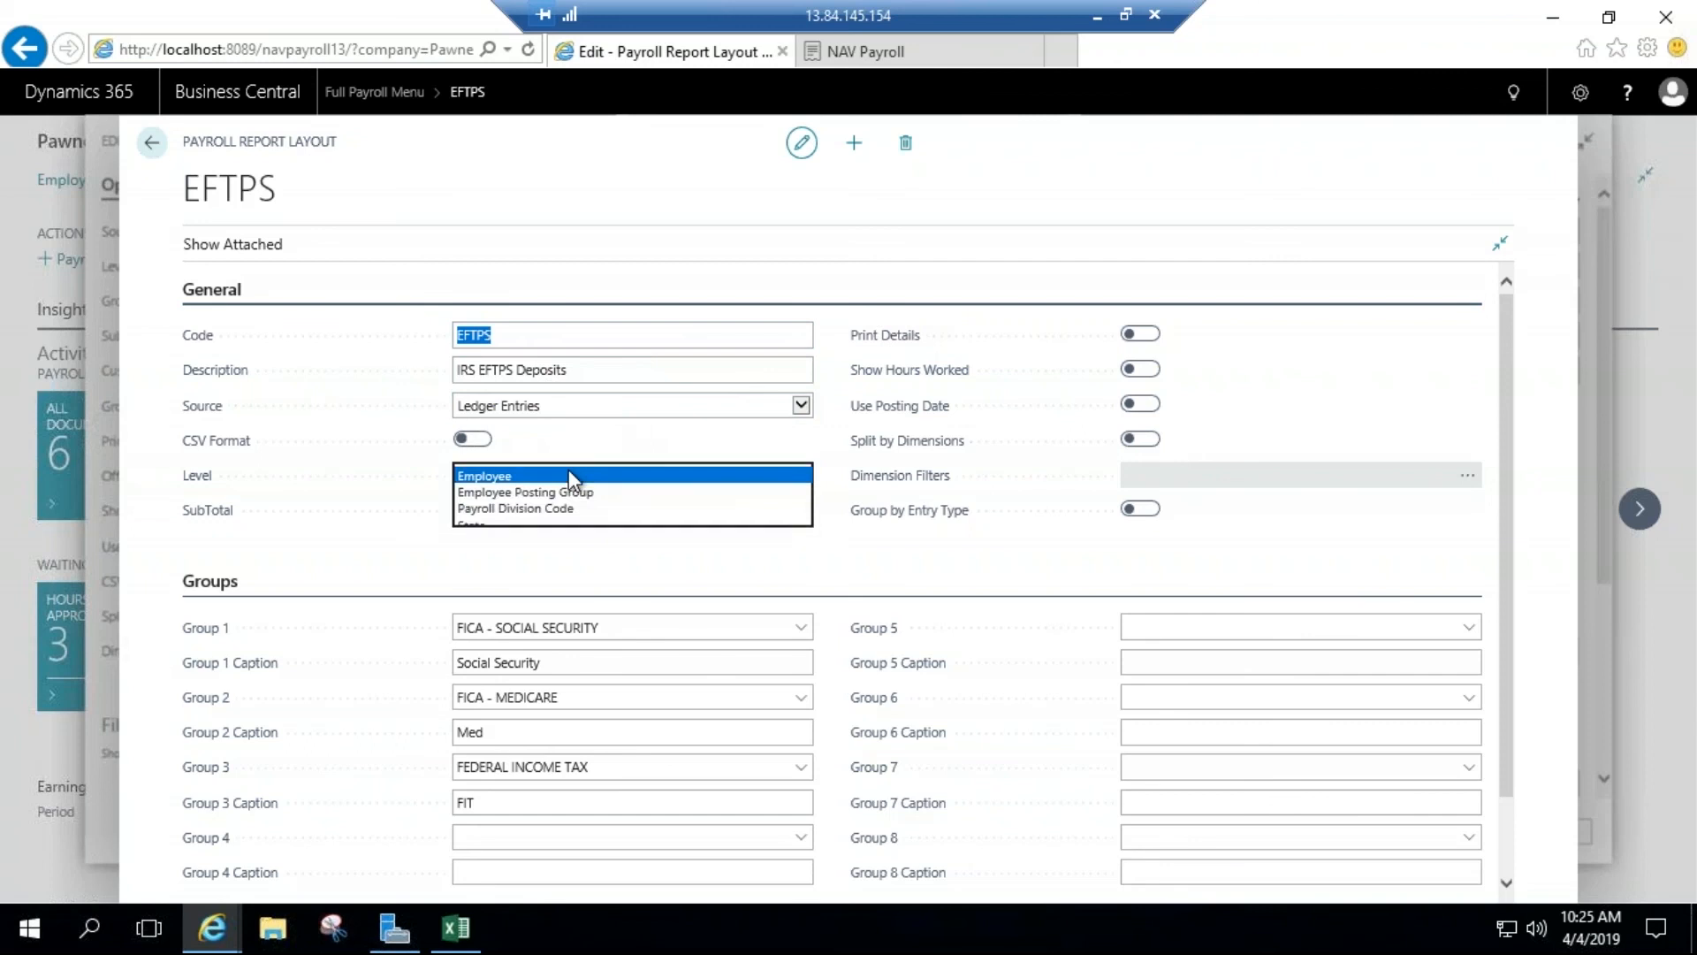
{"action": "left_click", "coordinate": [569, 475]}
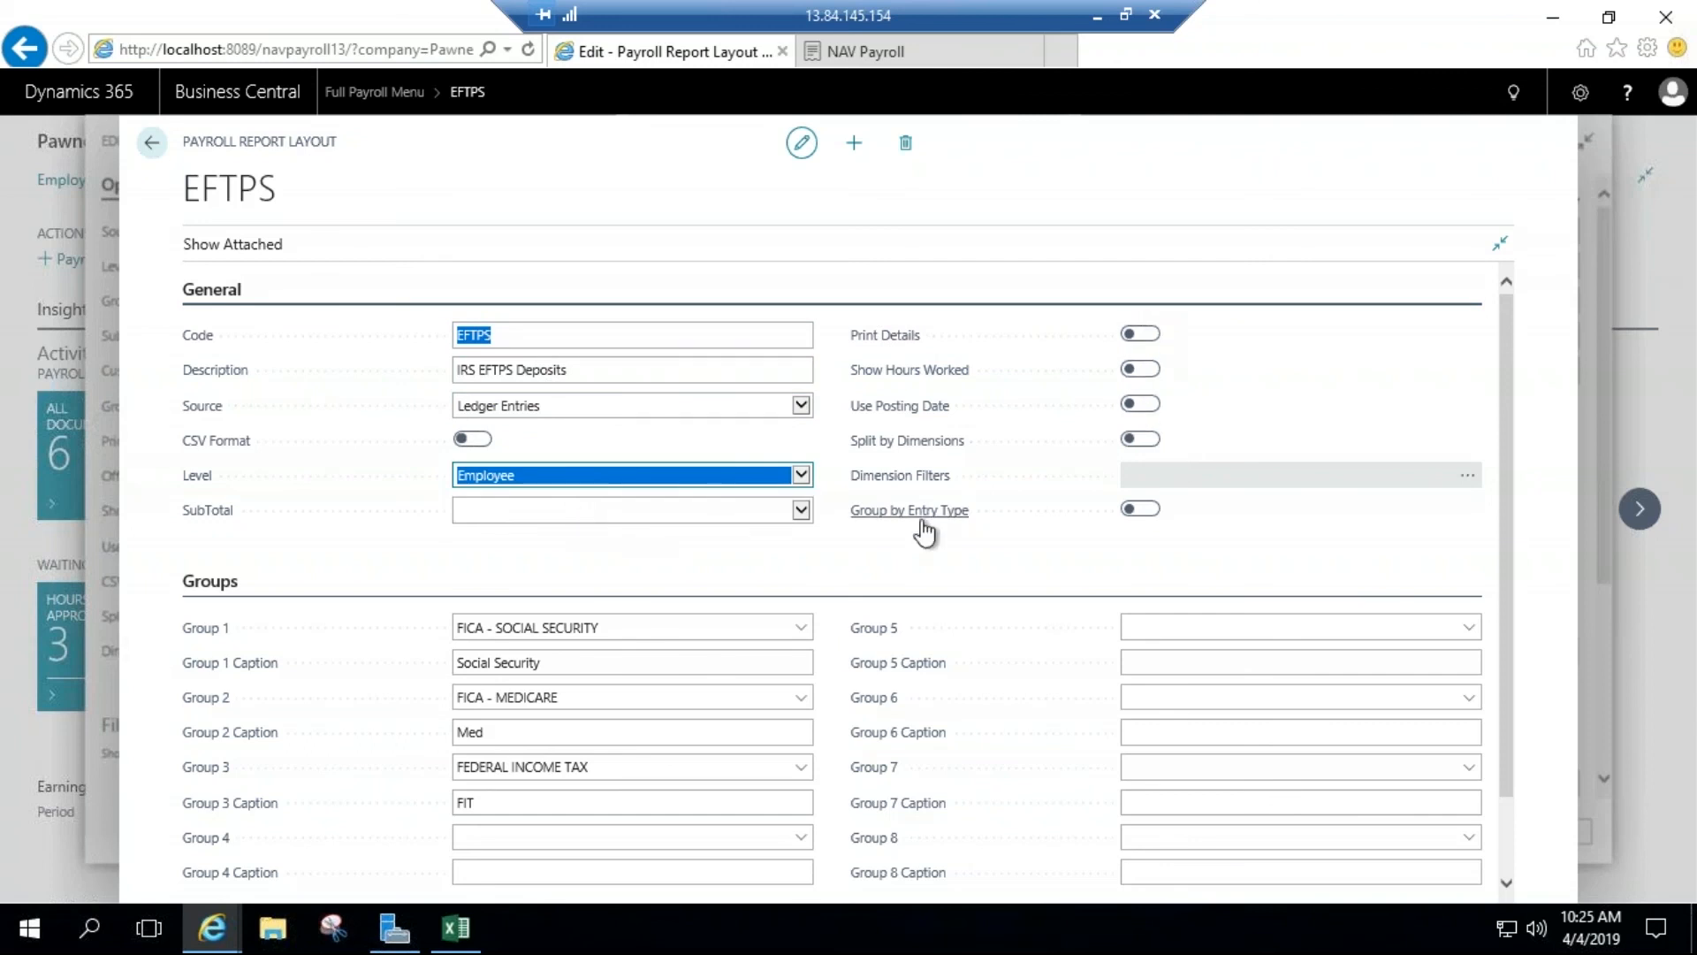
{"action": "scroll", "coordinate": [924, 531], "scroll_direction": "down", "scroll_amount": 1}
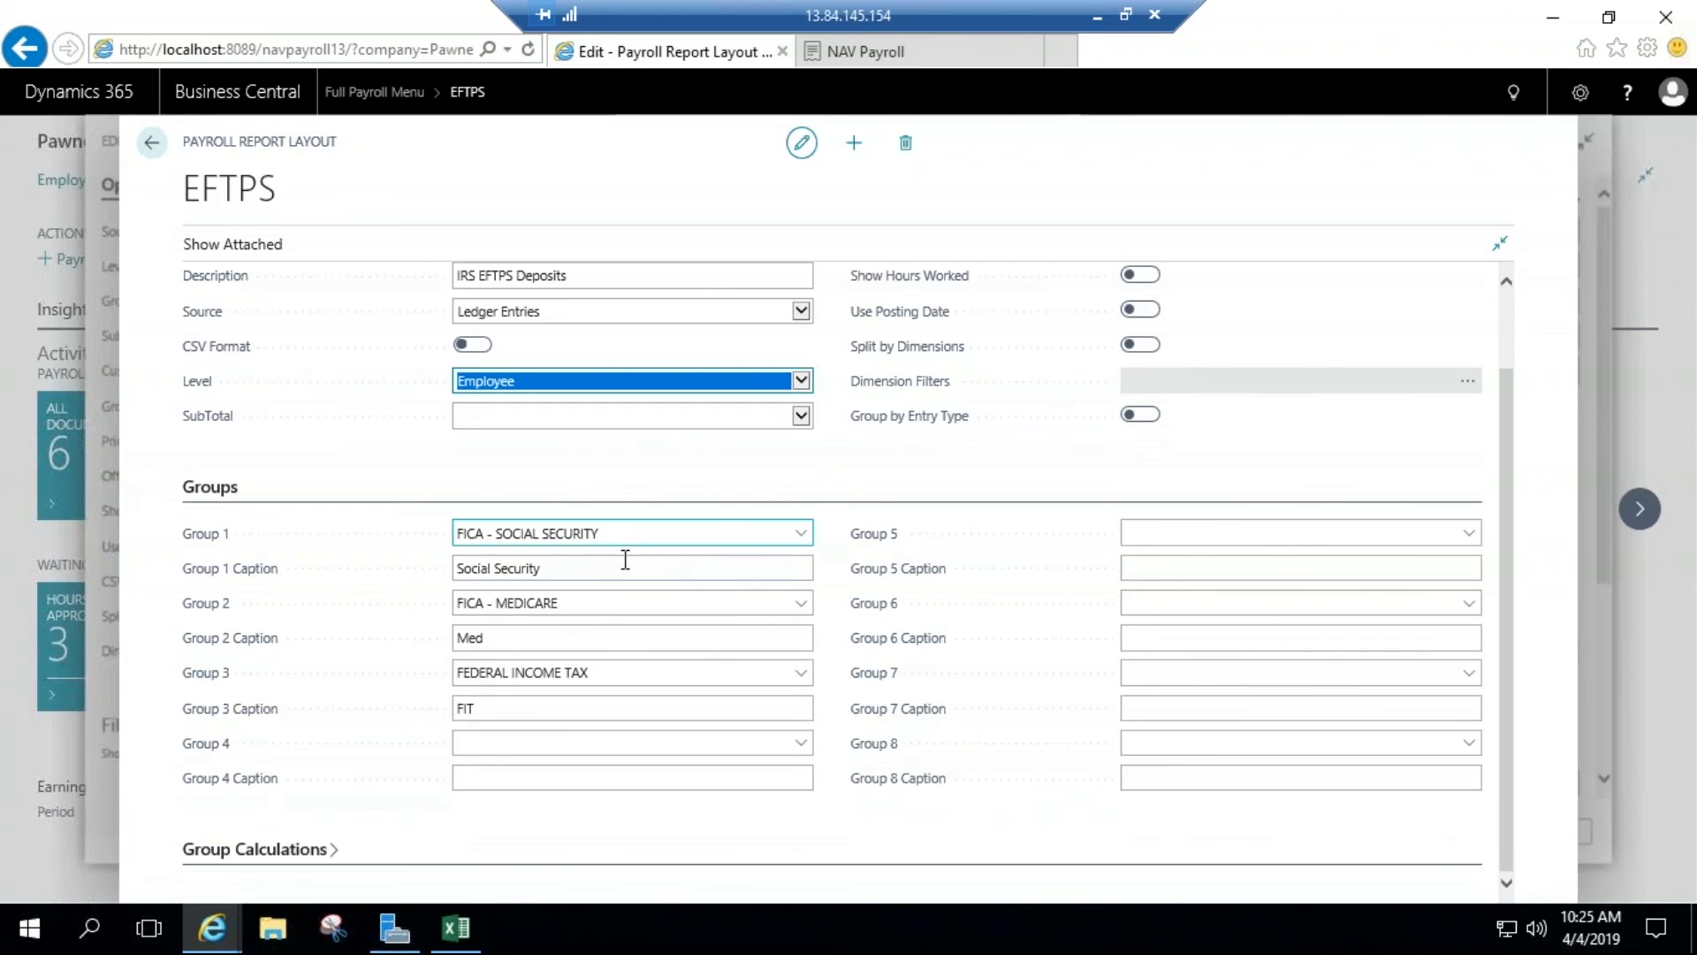
Step: Review the group codes available for Group 1, inspect the full list of Payroll Report Layout Groups, and cancel the selection
{"action": "left_click", "coordinate": [805, 537]}
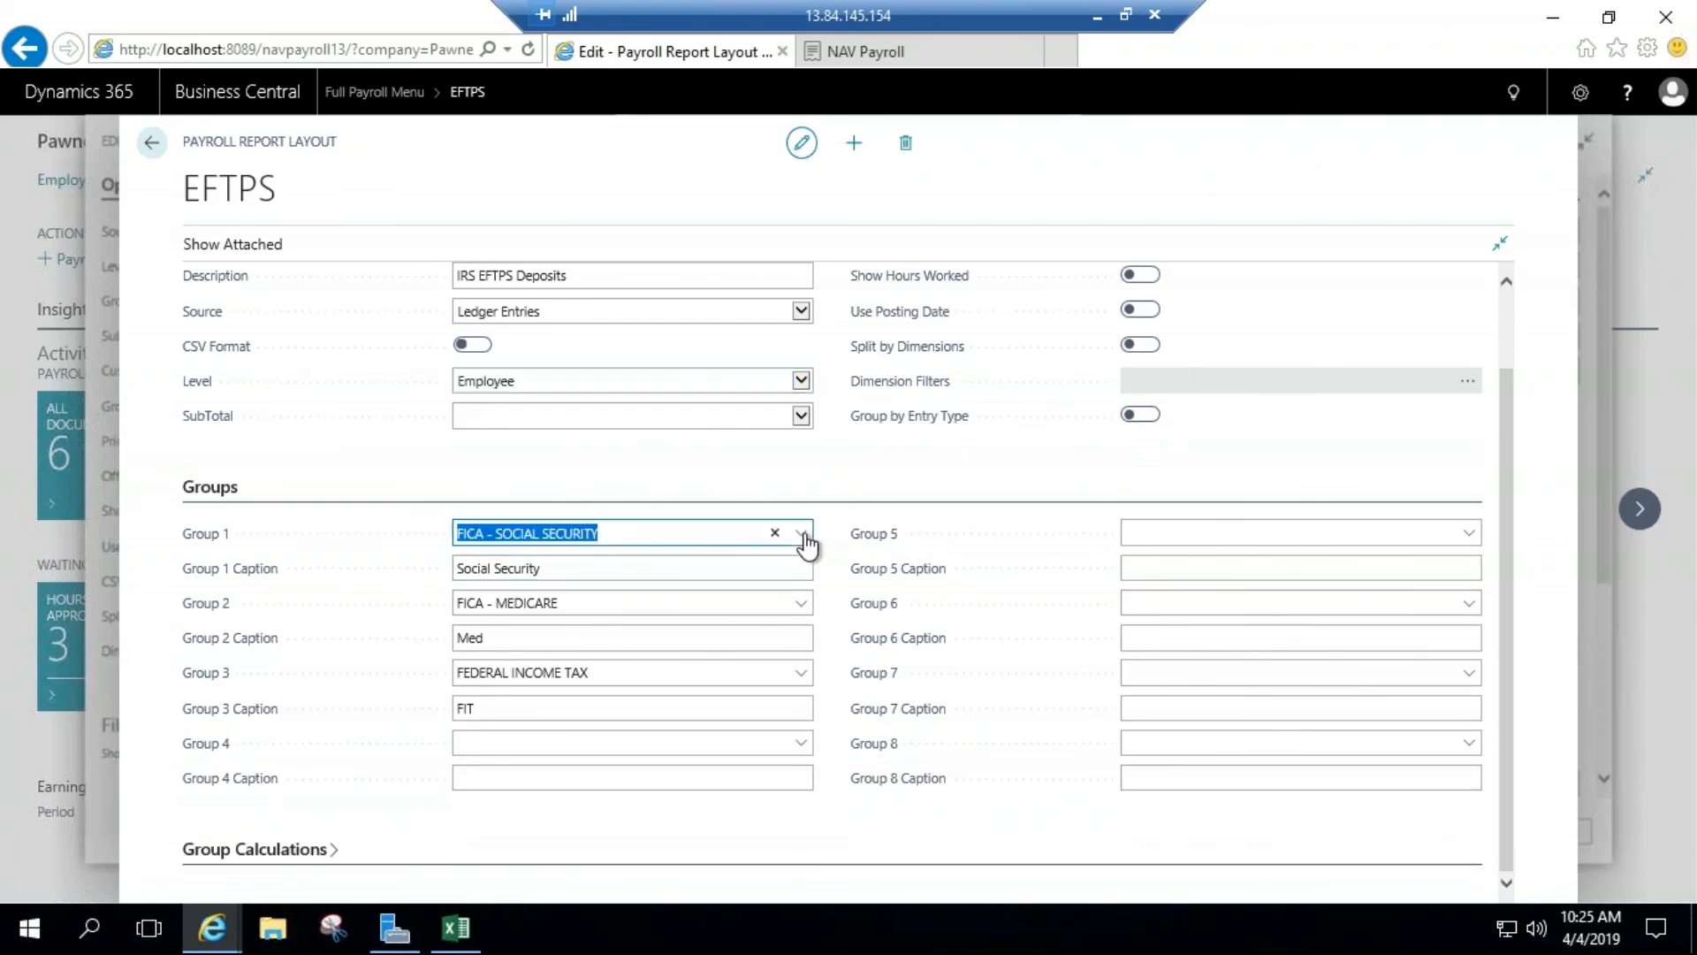
{"action": "left_click", "coordinate": [805, 536]}
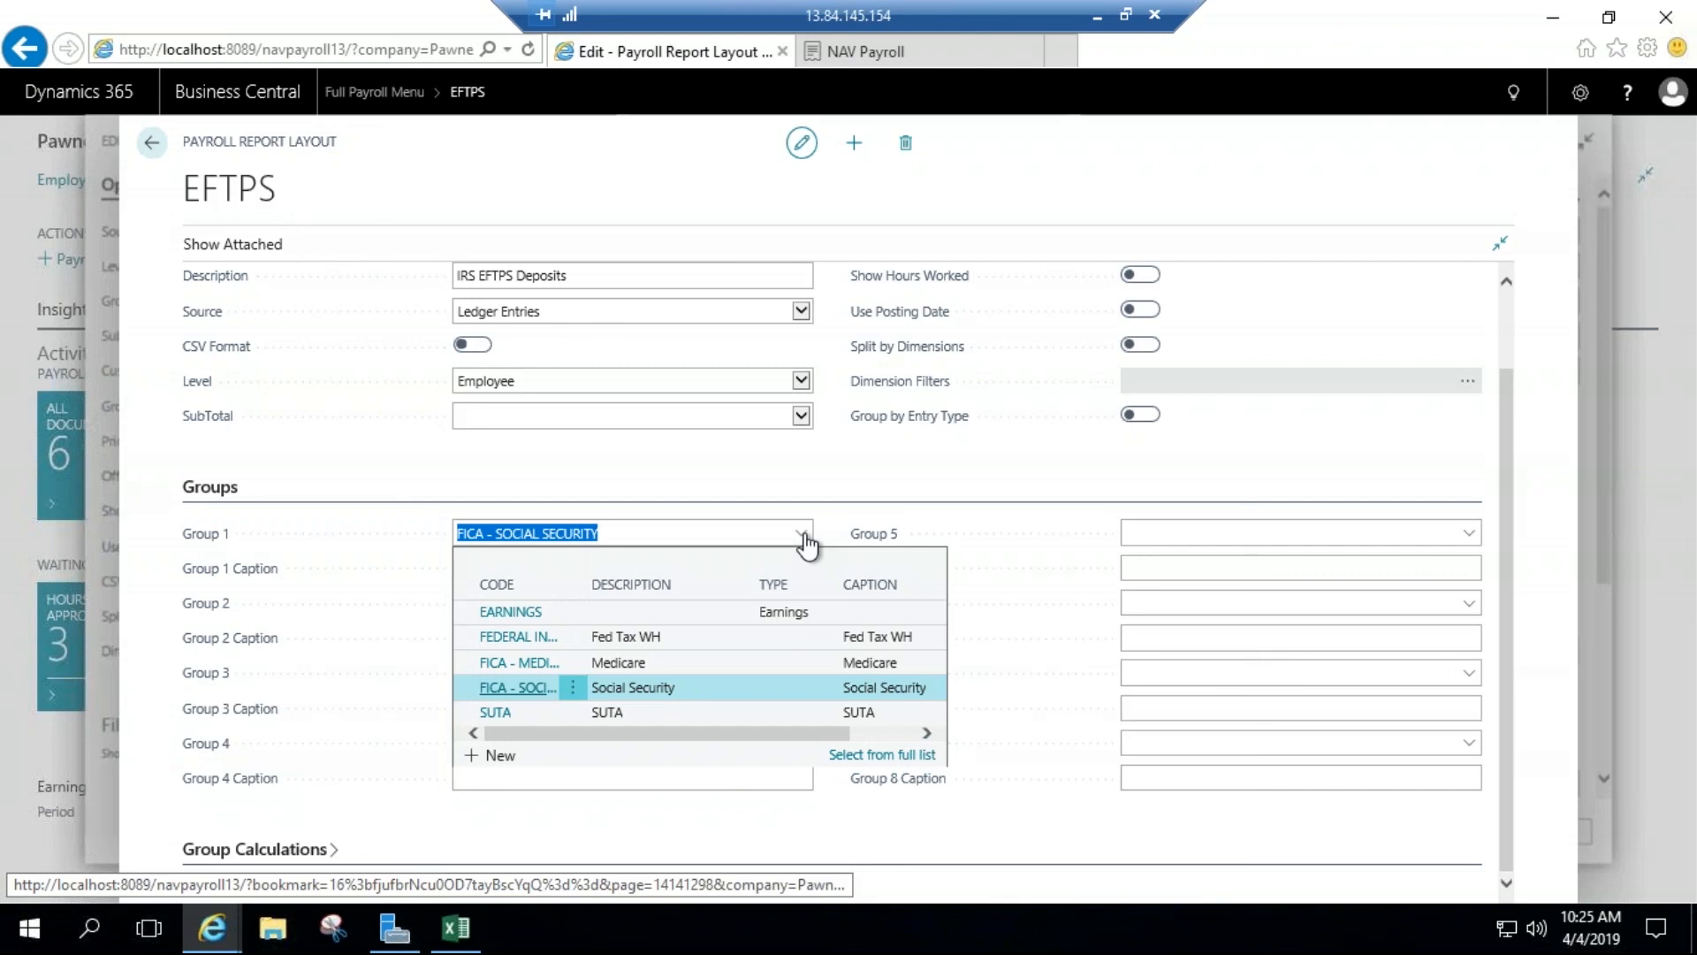
{"action": "left_click", "coordinate": [526, 687]}
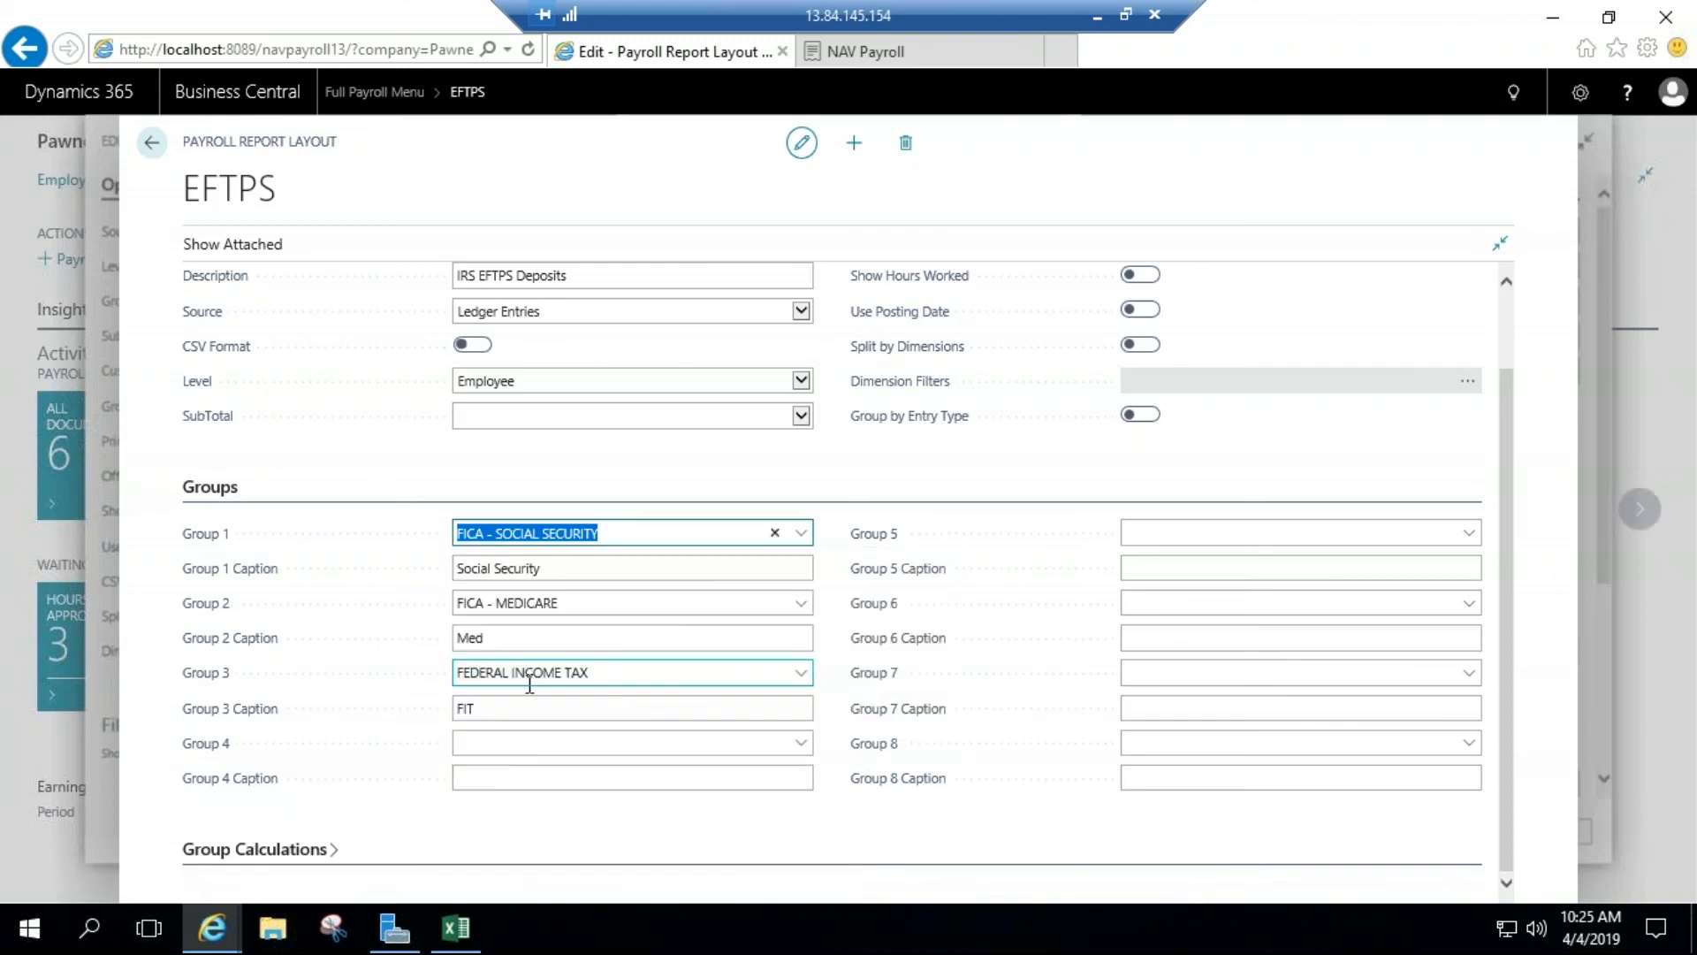
{"action": "left_click", "coordinate": [802, 534]}
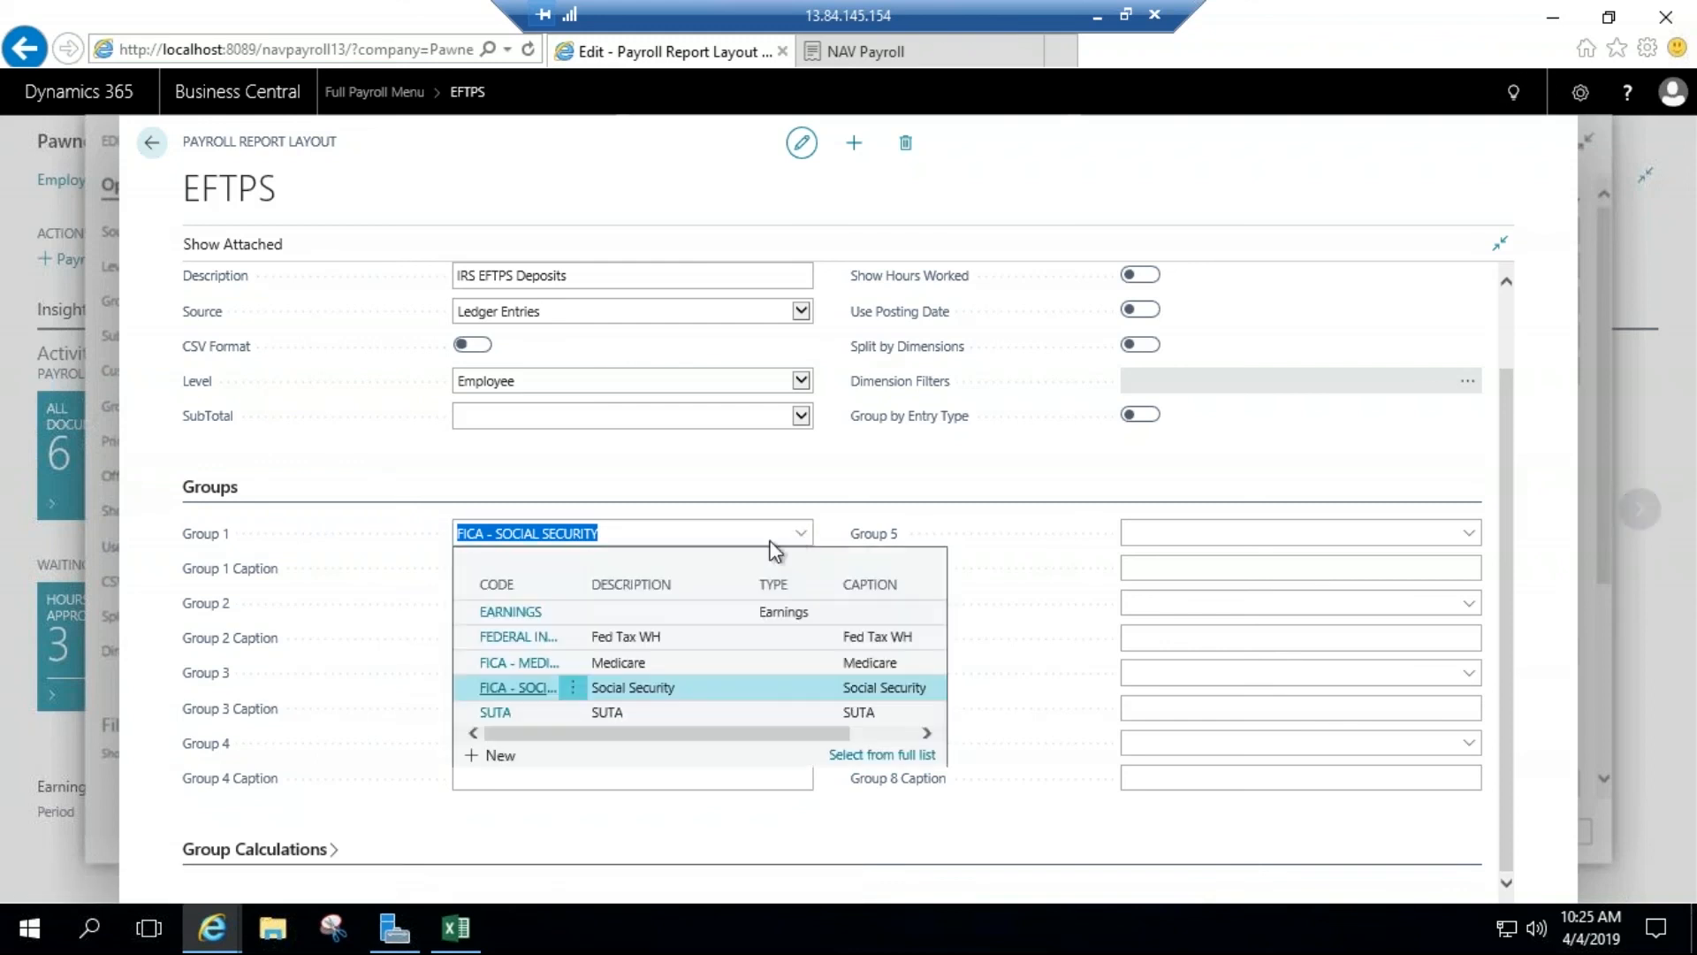
{"action": "left_click", "coordinate": [861, 756]}
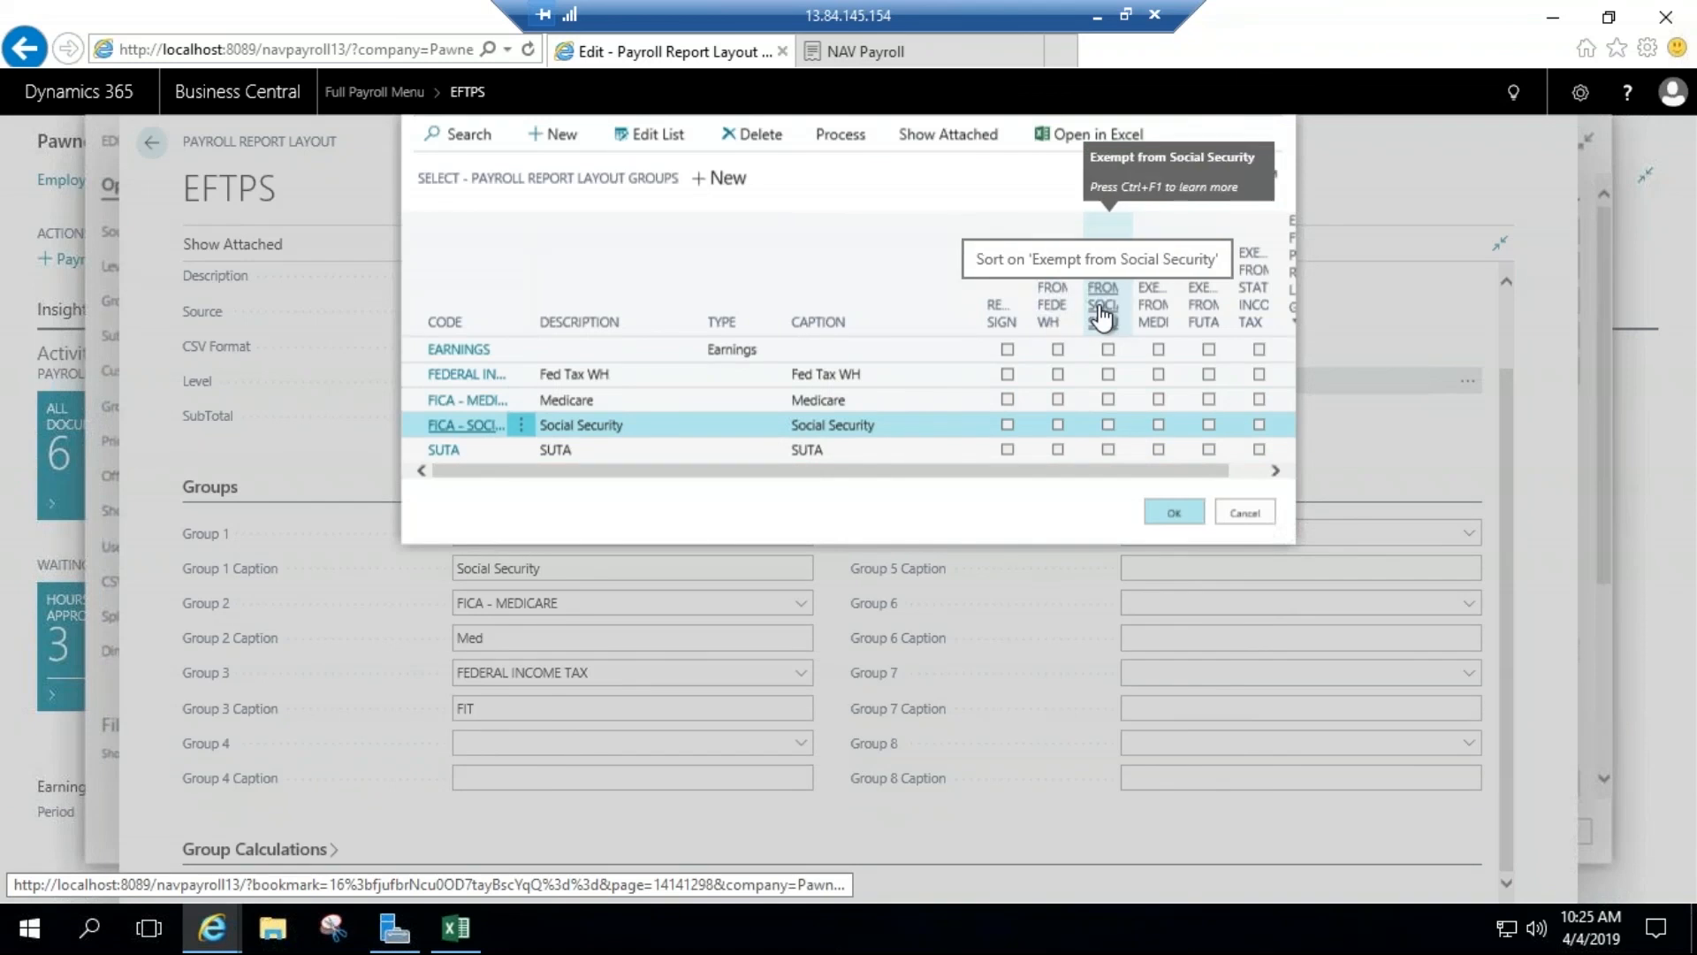
{"action": "left_click", "coordinate": [1244, 528]}
{"action": "scroll", "coordinate": [720, 601], "scroll_direction": "up", "scroll_amount": 1}
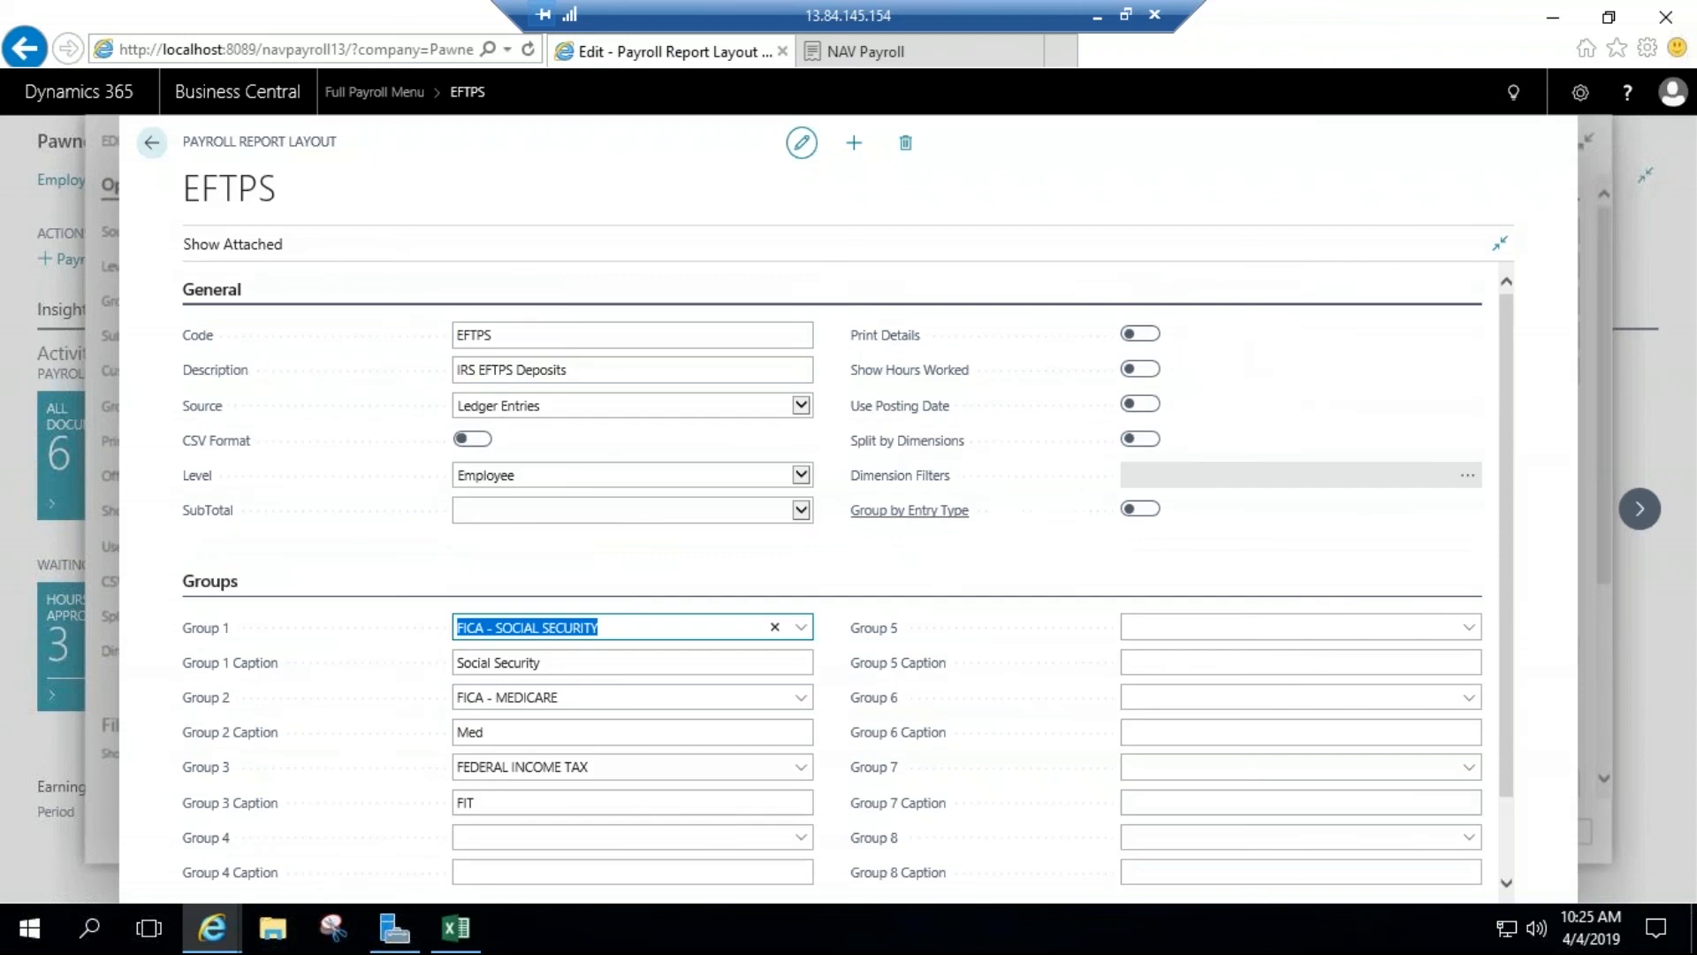
Step: Leave the EFTPS layout, cancel the custom layout selection, and switch to the exported Payroll Report in Excel
{"action": "left_click", "coordinate": [152, 142]}
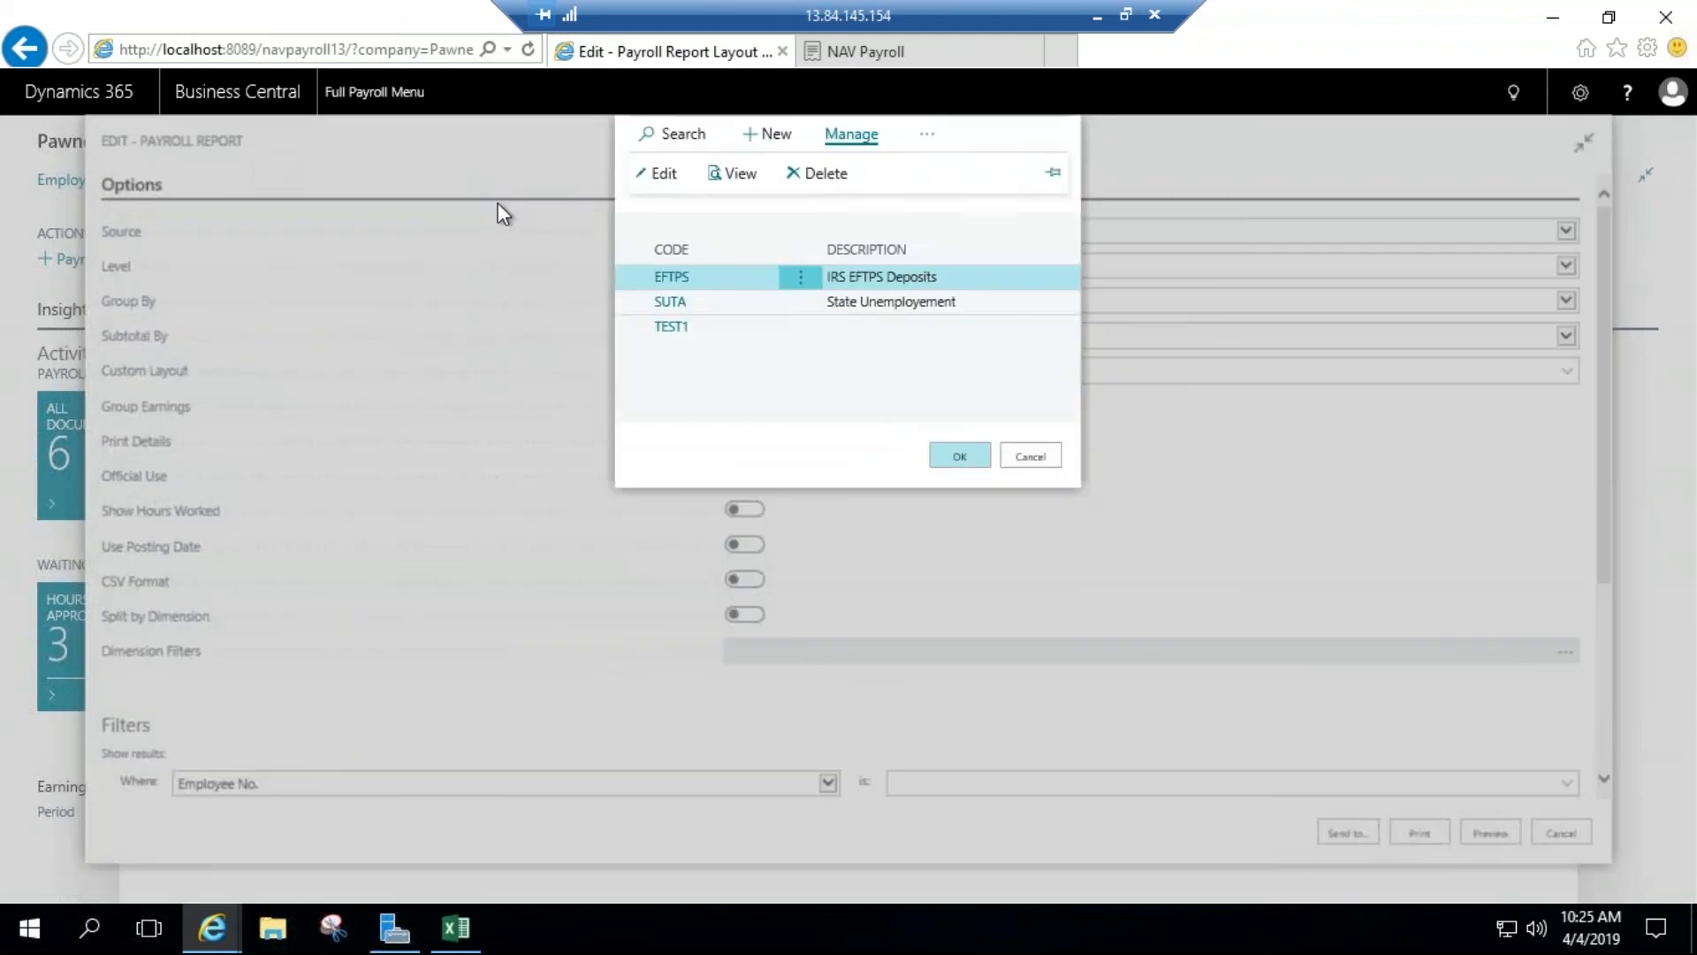
{"action": "left_click", "coordinate": [1029, 457]}
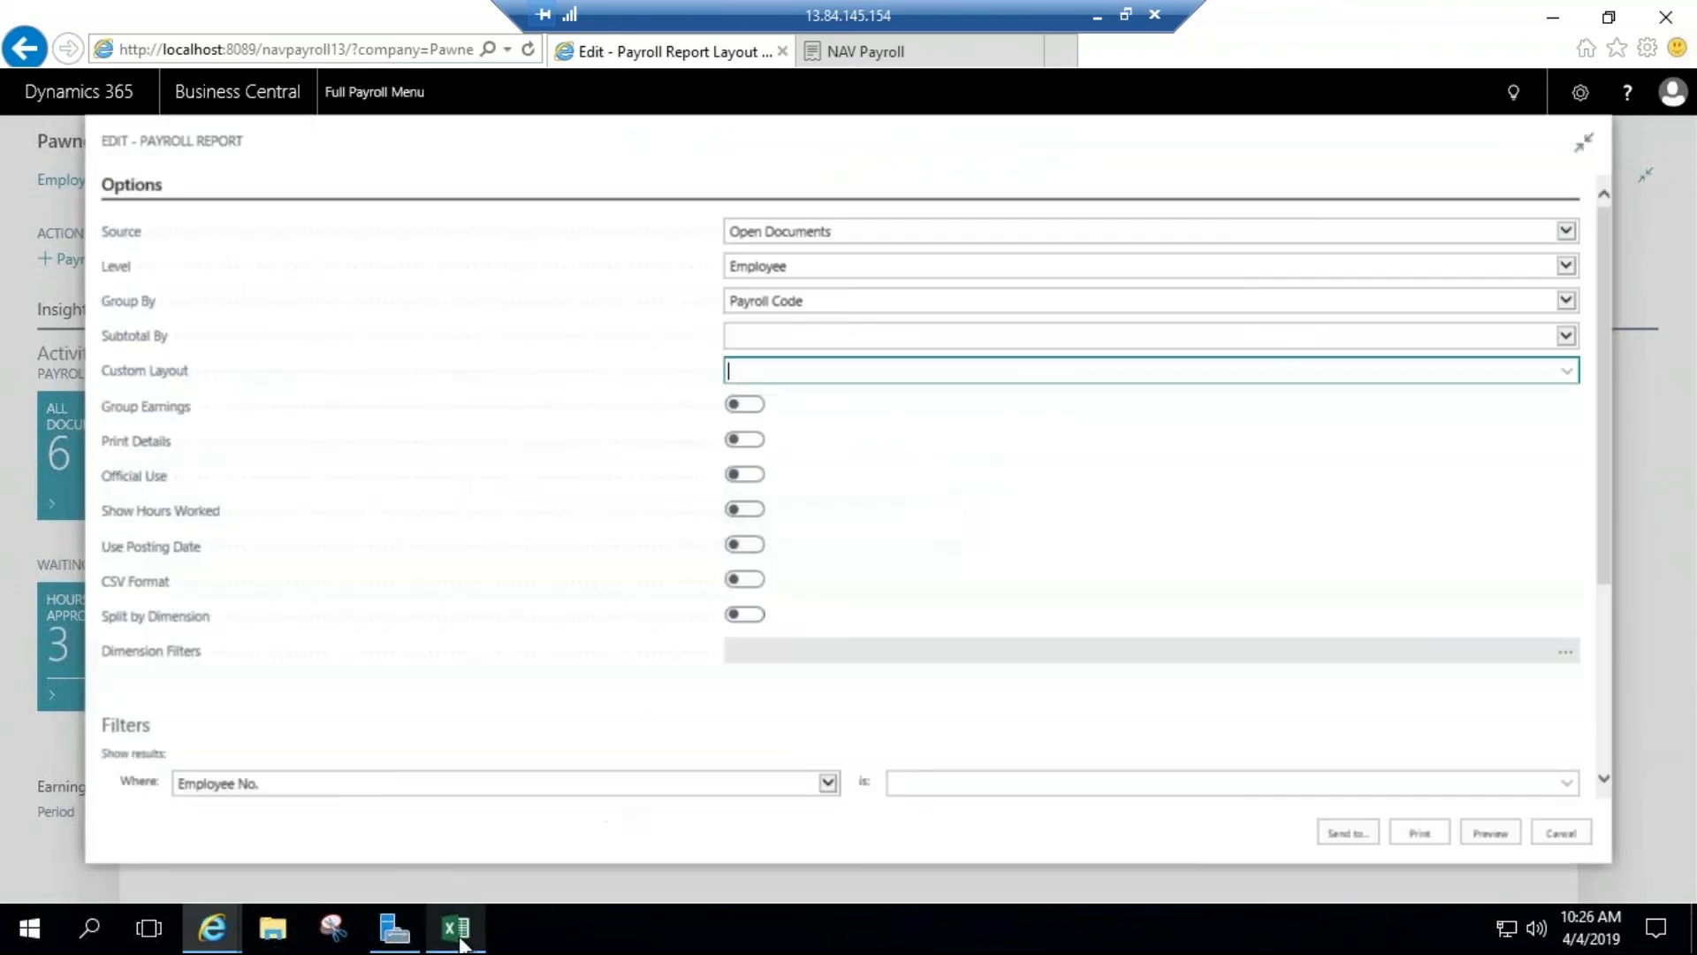
{"action": "left_click", "coordinate": [455, 928]}
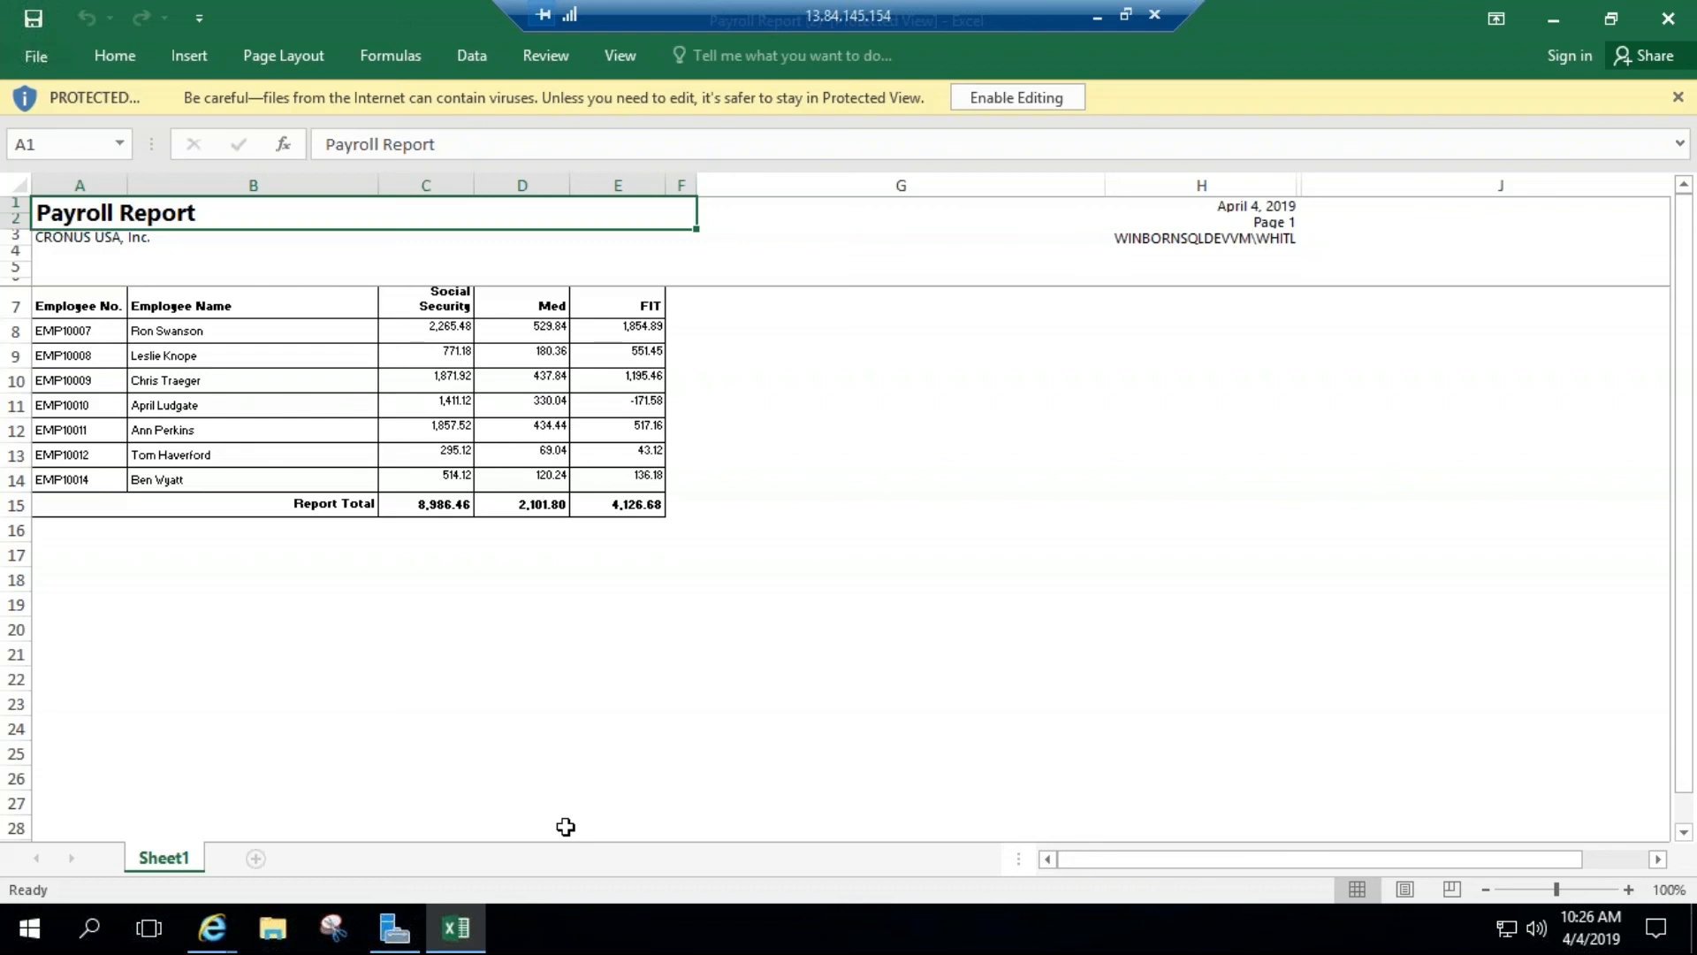
Step: Examine the Social Security, Med and FIT column headings and their Report Total amounts in the exported report
{"action": "left_click_drag", "start_coordinate": [407, 305], "coordinate": [599, 307]}
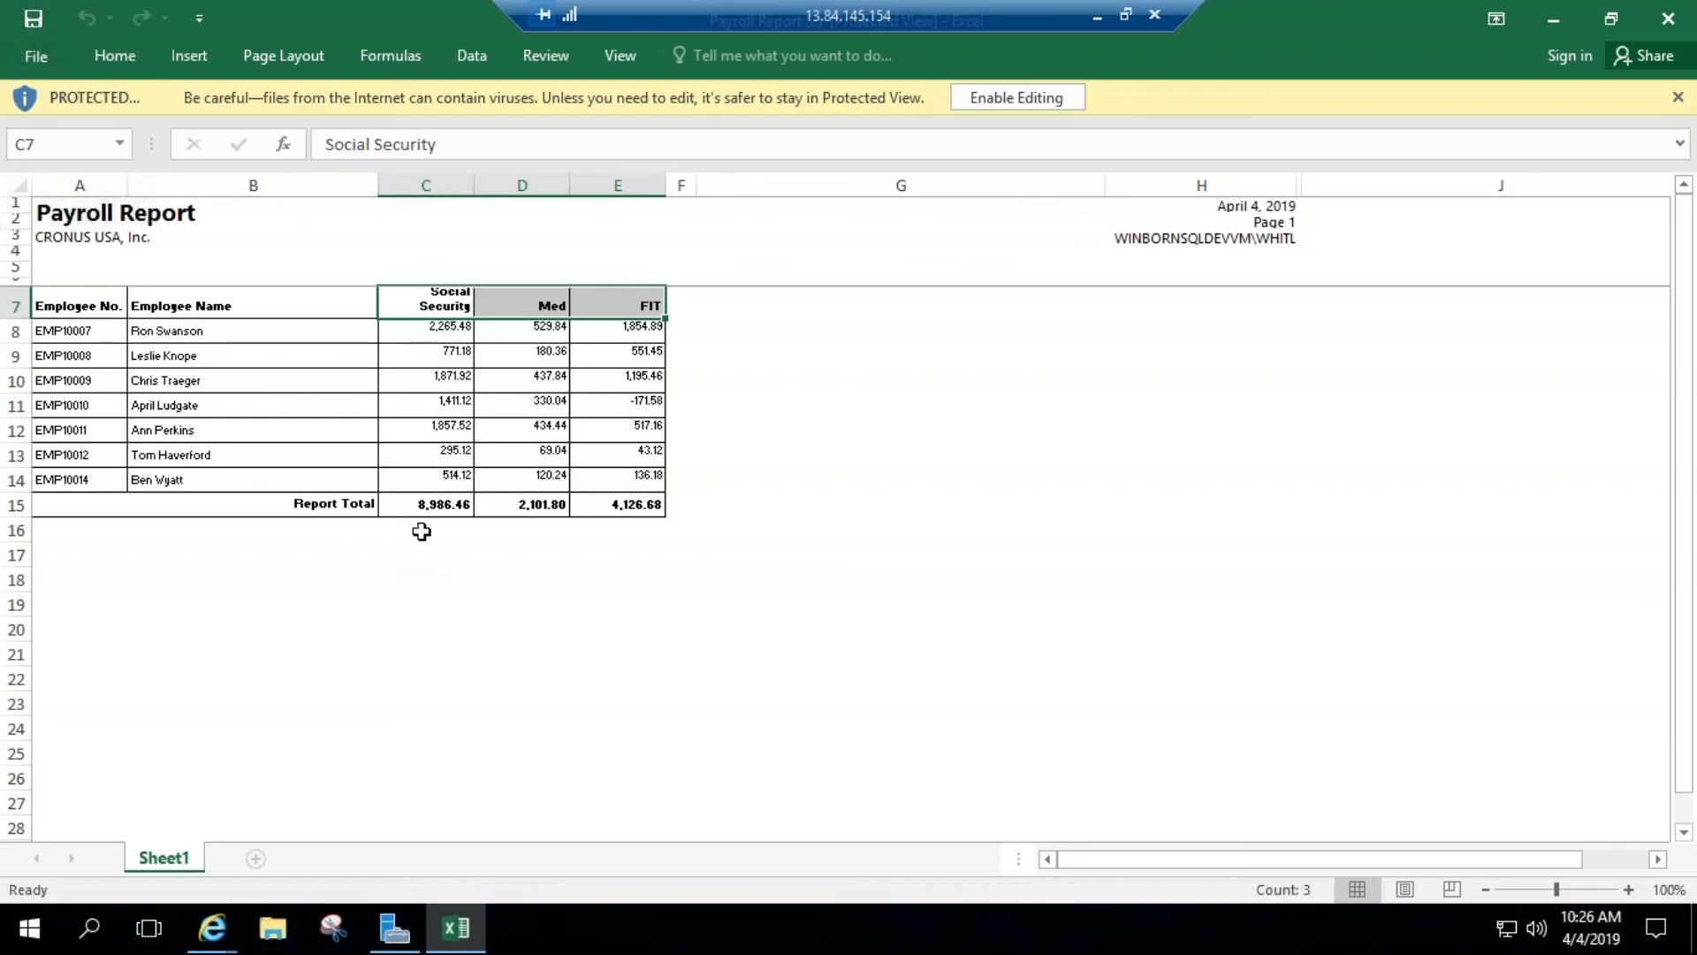
{"action": "left_click", "coordinate": [429, 504]}
{"action": "left_click_drag", "start_coordinate": [480, 501], "coordinate": [625, 504]}
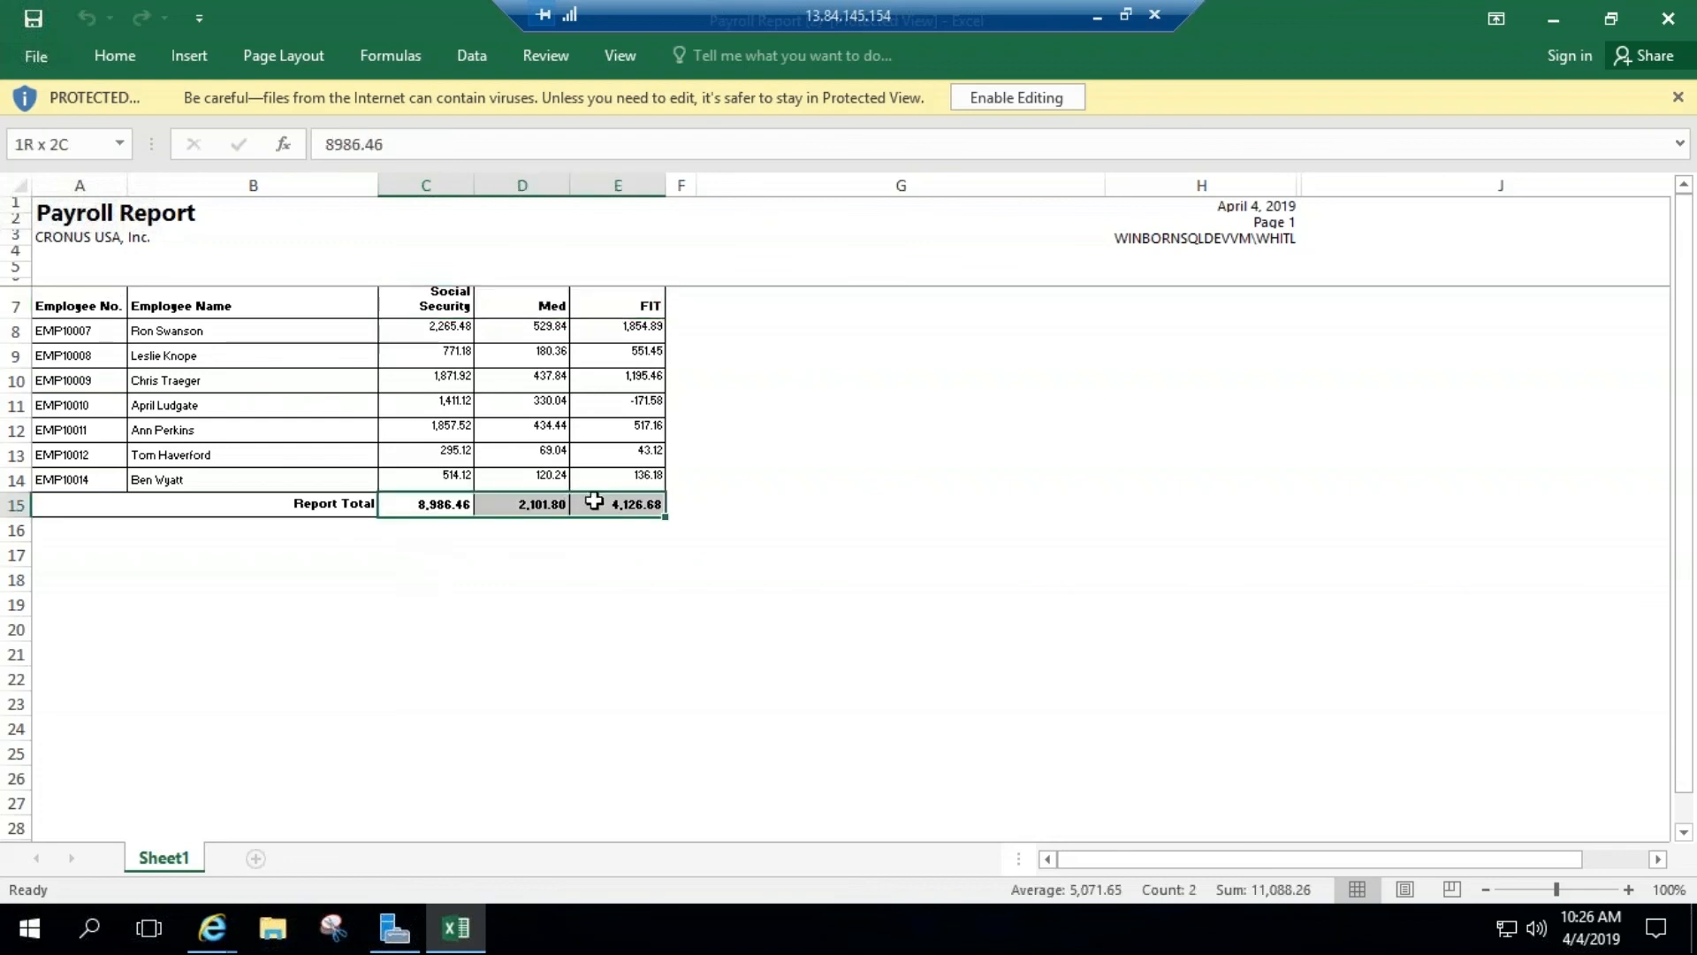
{"action": "left_click", "coordinate": [557, 576]}
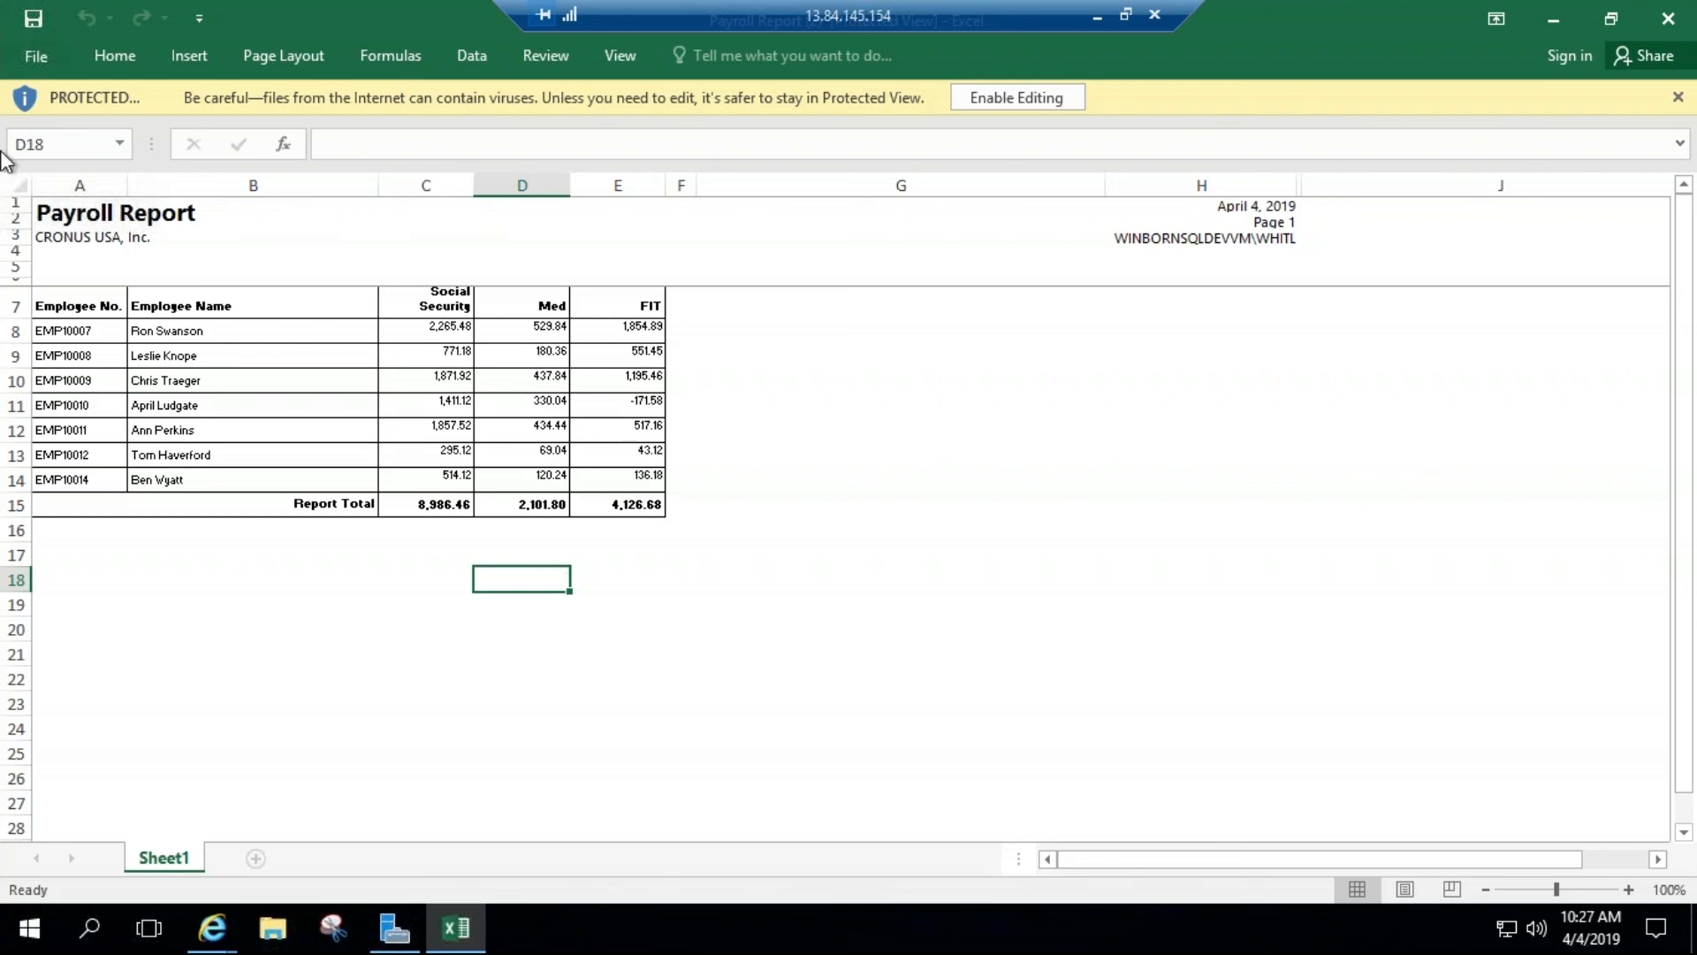
Step: Dismiss the workbook's Protected View notice, switch back to Business Central, and cancel the Payroll Report request
{"action": "left_click", "coordinate": [1678, 97]}
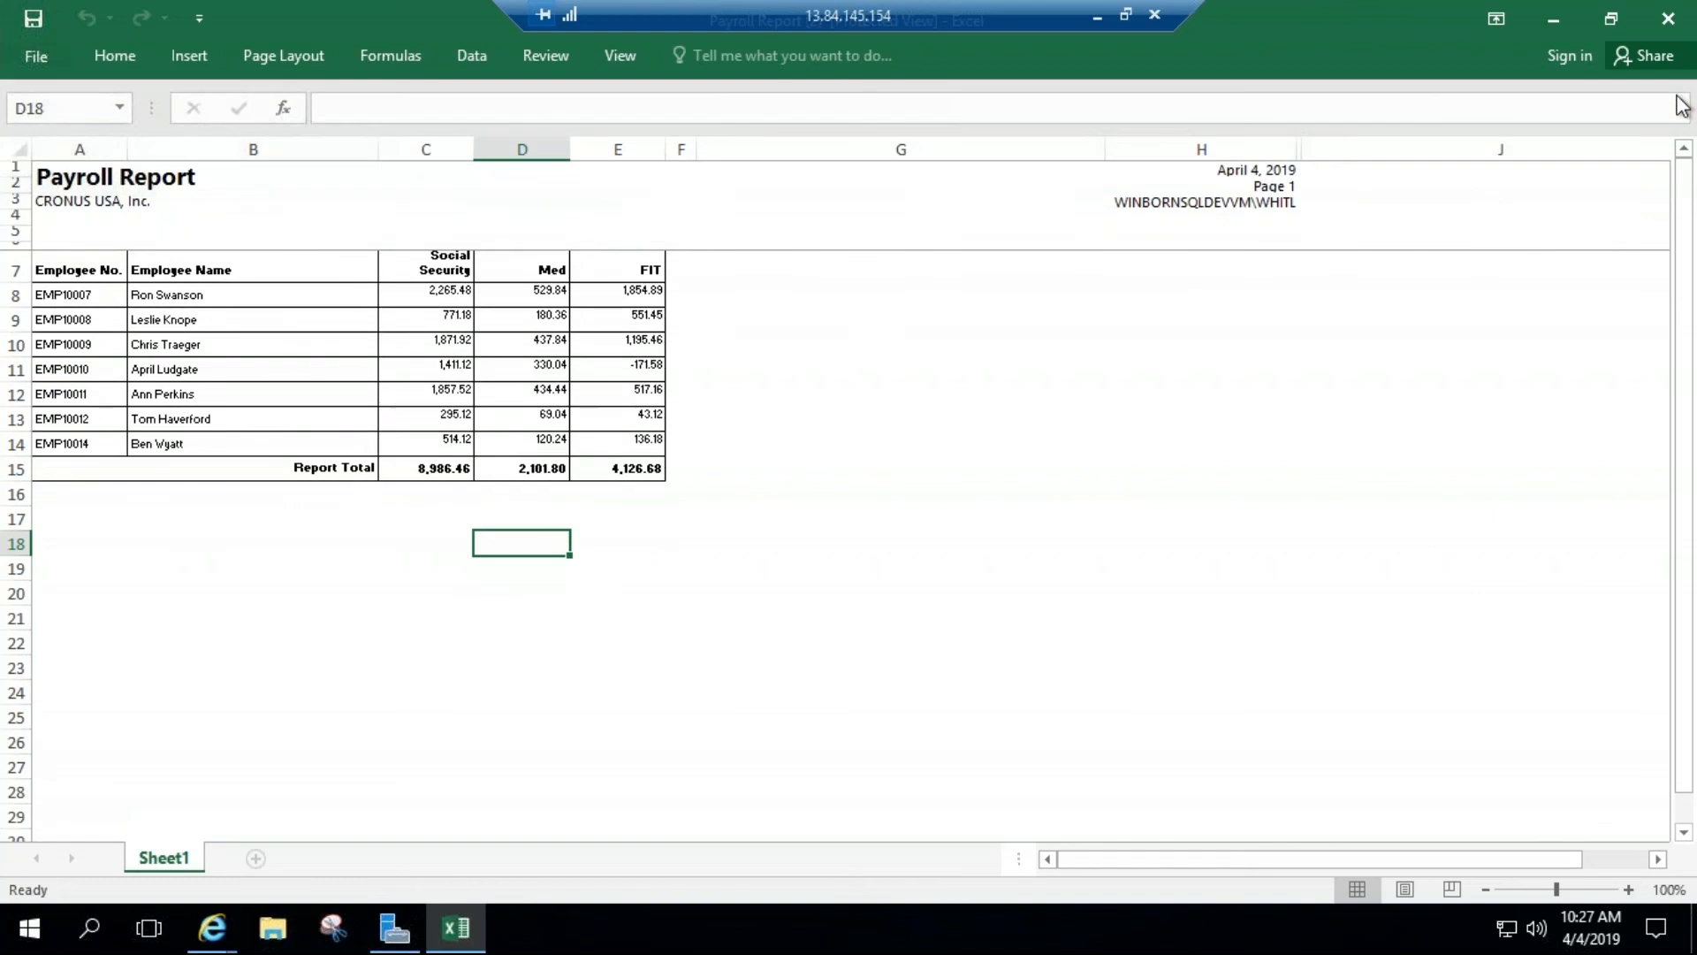
{"action": "left_click", "coordinate": [1553, 20]}
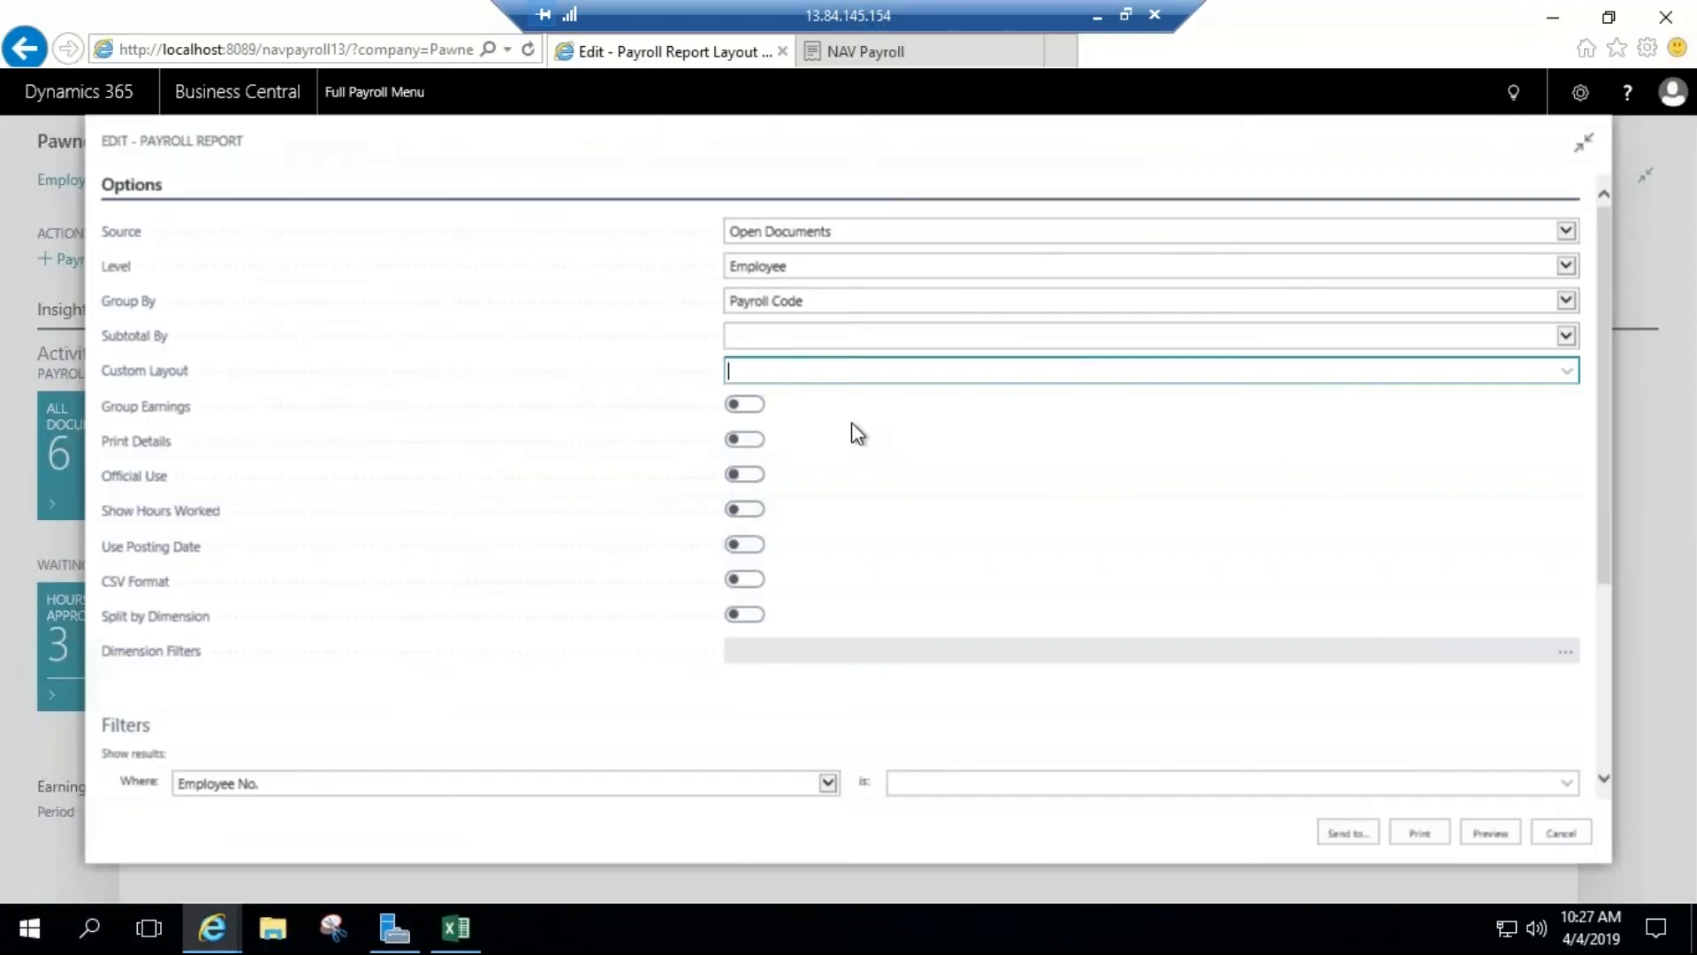
{"action": "left_click", "coordinate": [1561, 835]}
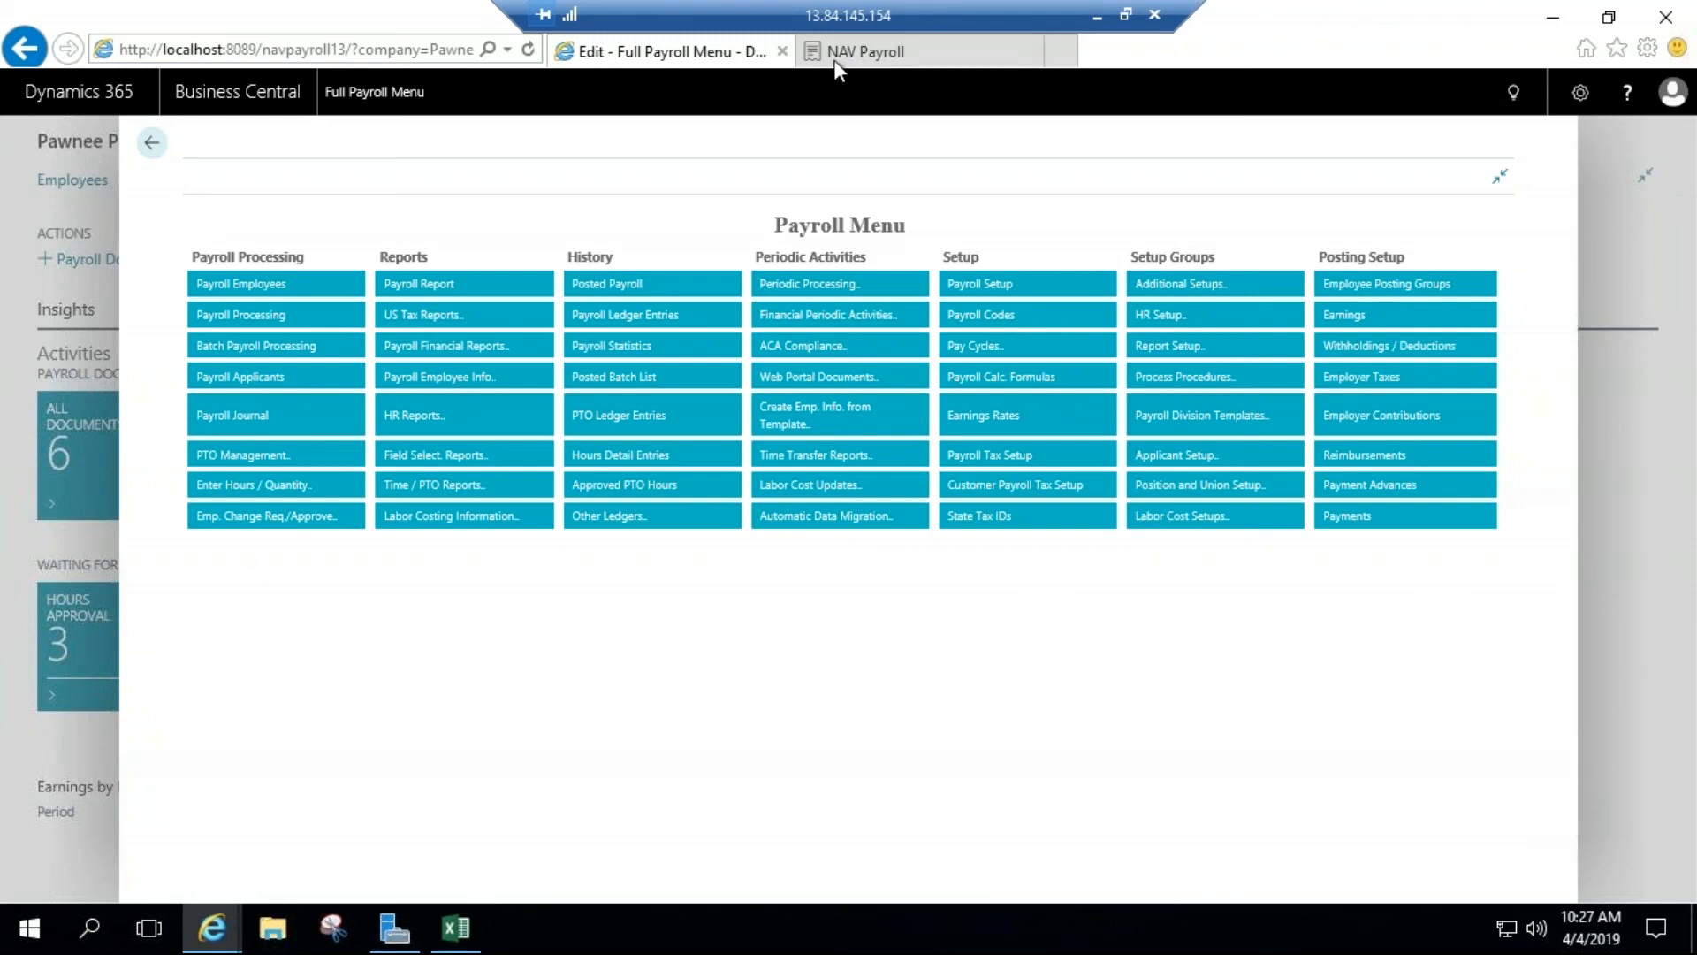
Step: Switch to the NAV Payroll web portal, bring up its sign-in page, and start entering the login name
{"action": "left_click", "coordinate": [862, 51]}
{"action": "left_click", "coordinate": [1582, 99]}
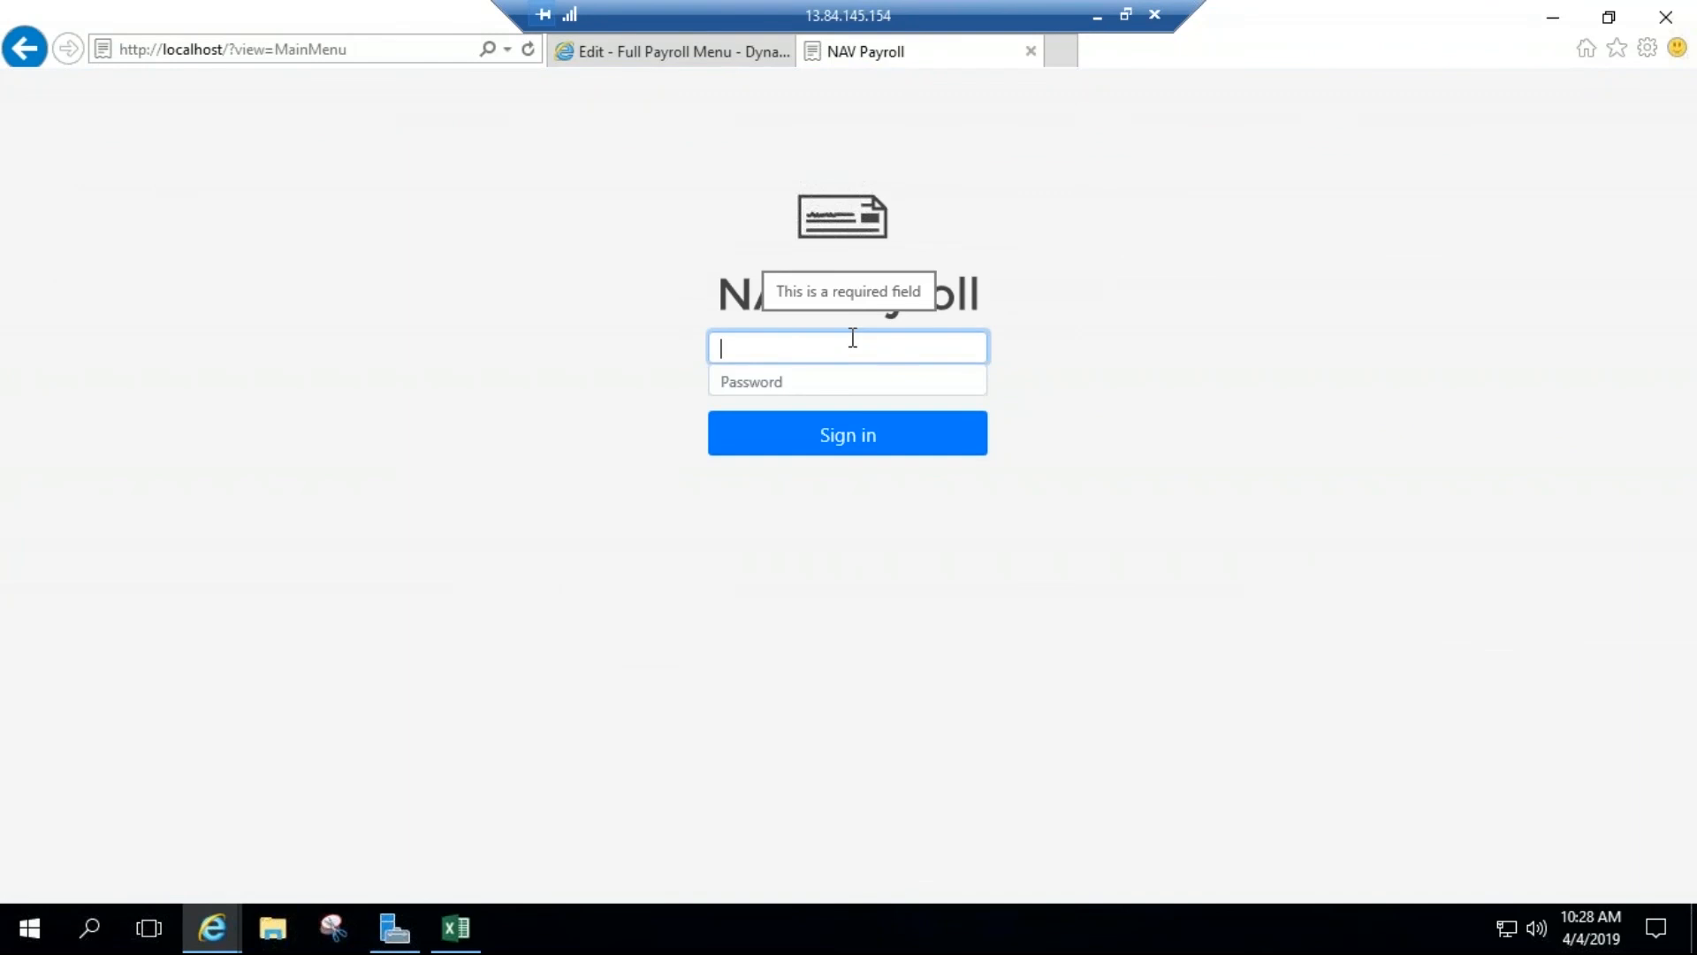
{"action": "type", "text": "demp"}
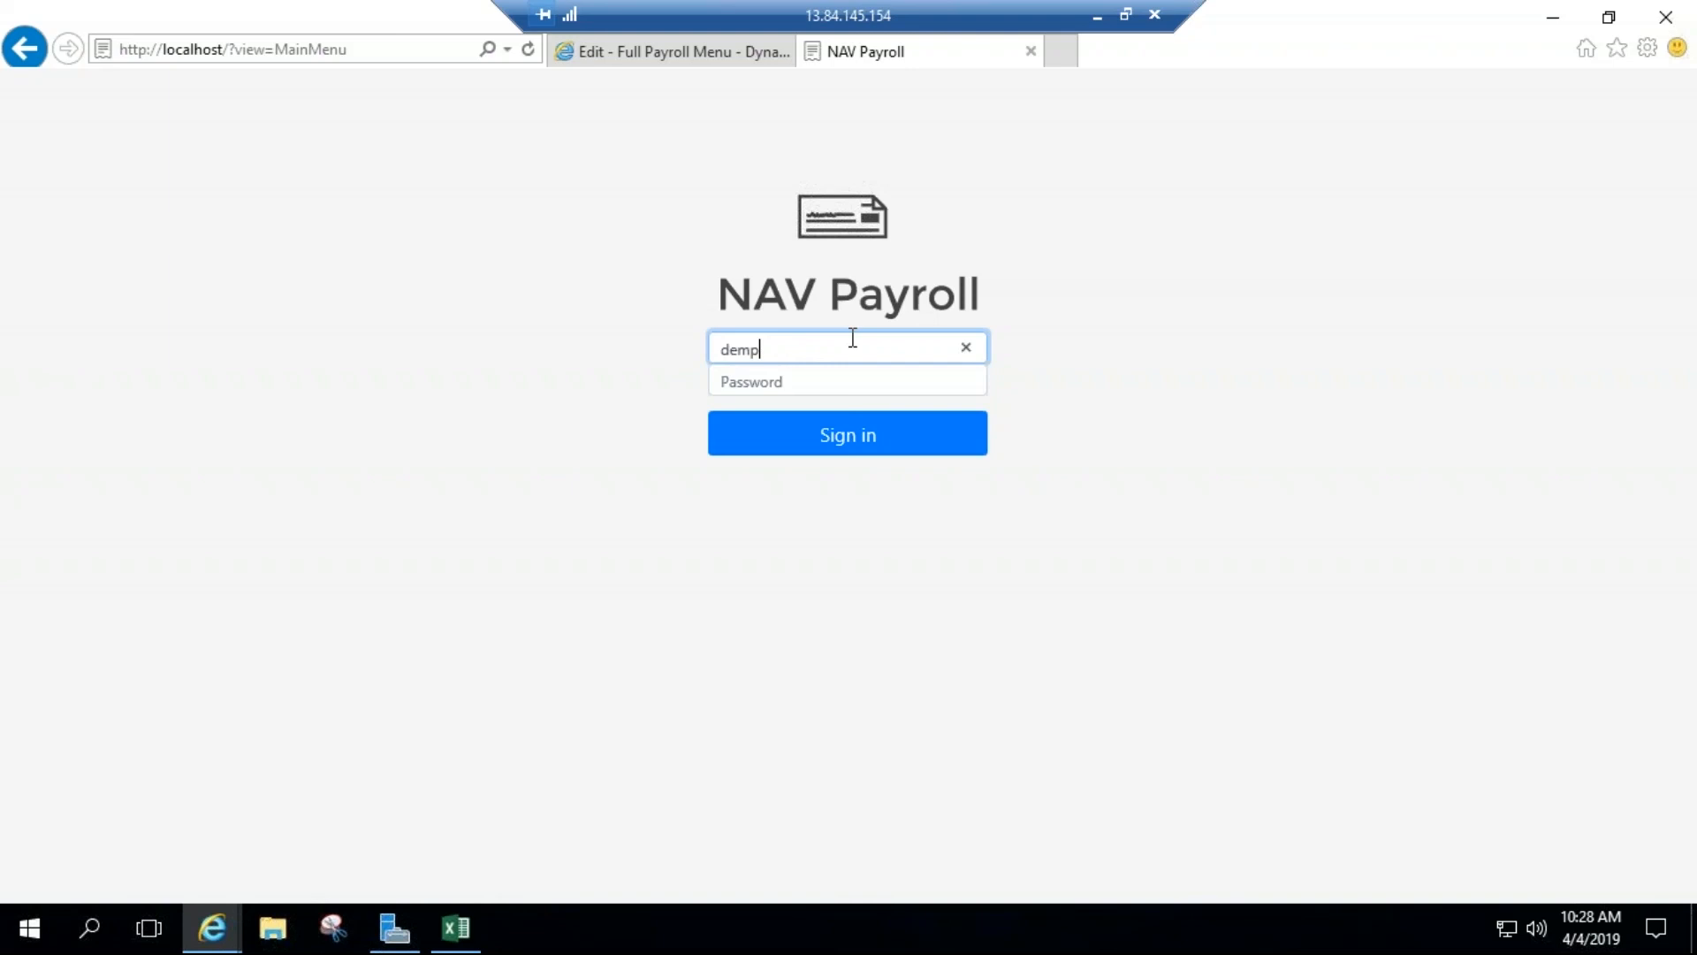
Step: Return to Business Central and inspect the Login and Password fields under Administration on the first payroll employee's card
{"action": "left_click", "coordinate": [644, 57]}
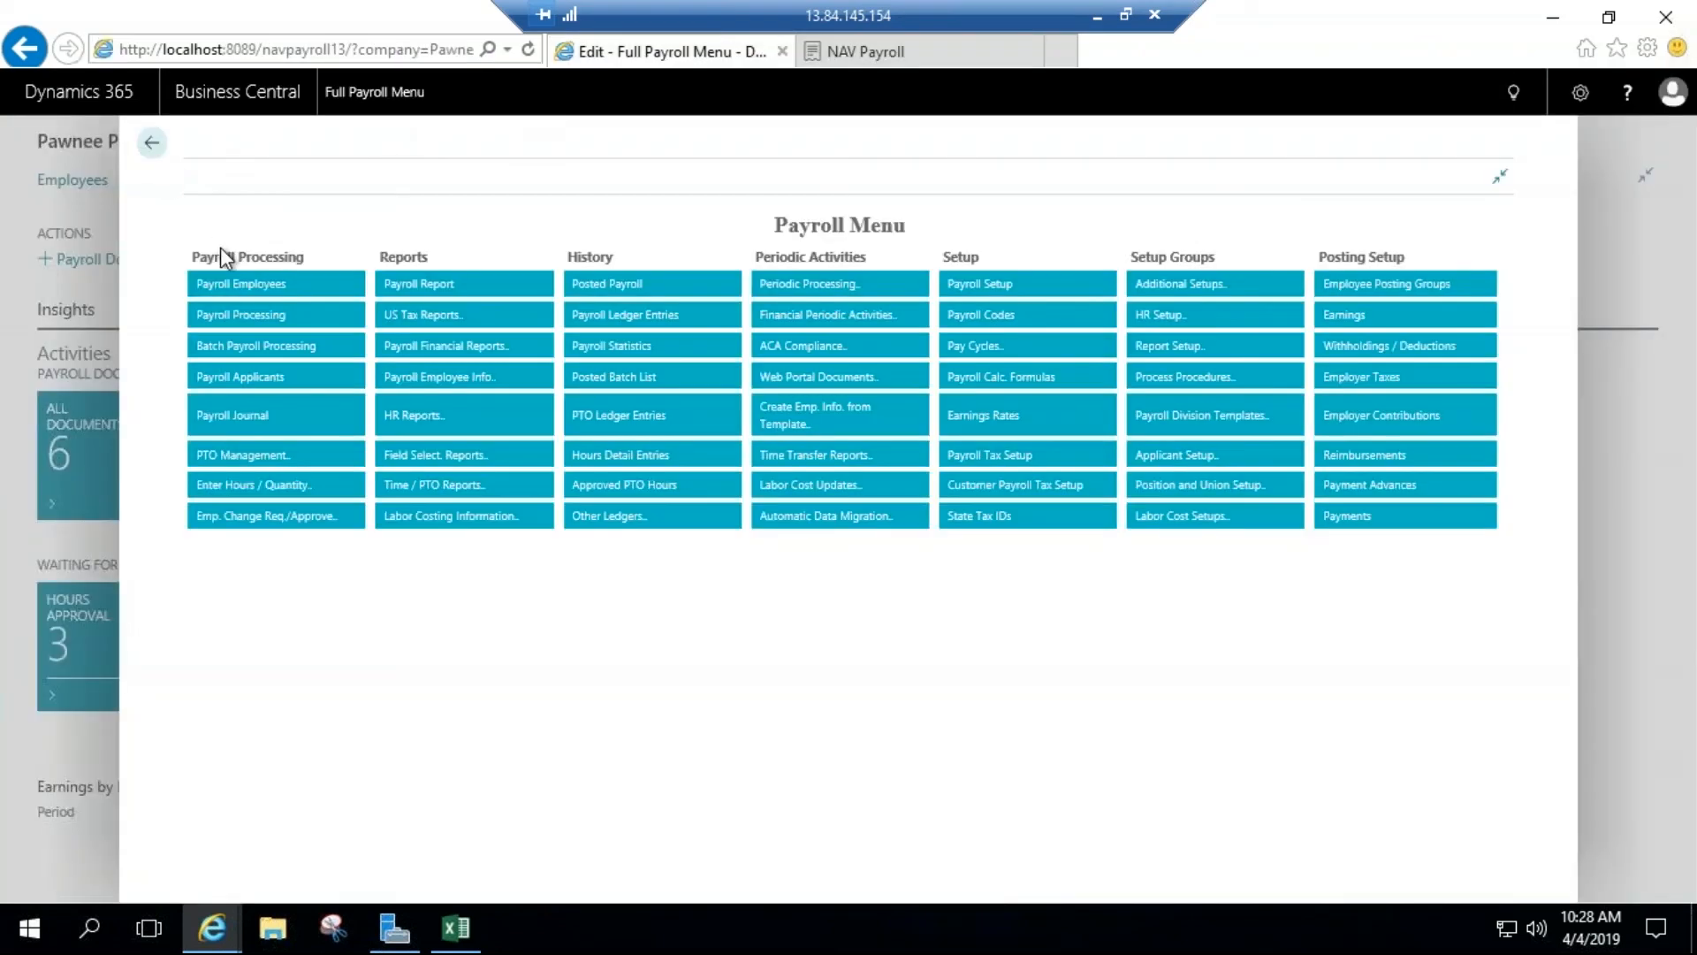
{"action": "left_click", "coordinate": [239, 301]}
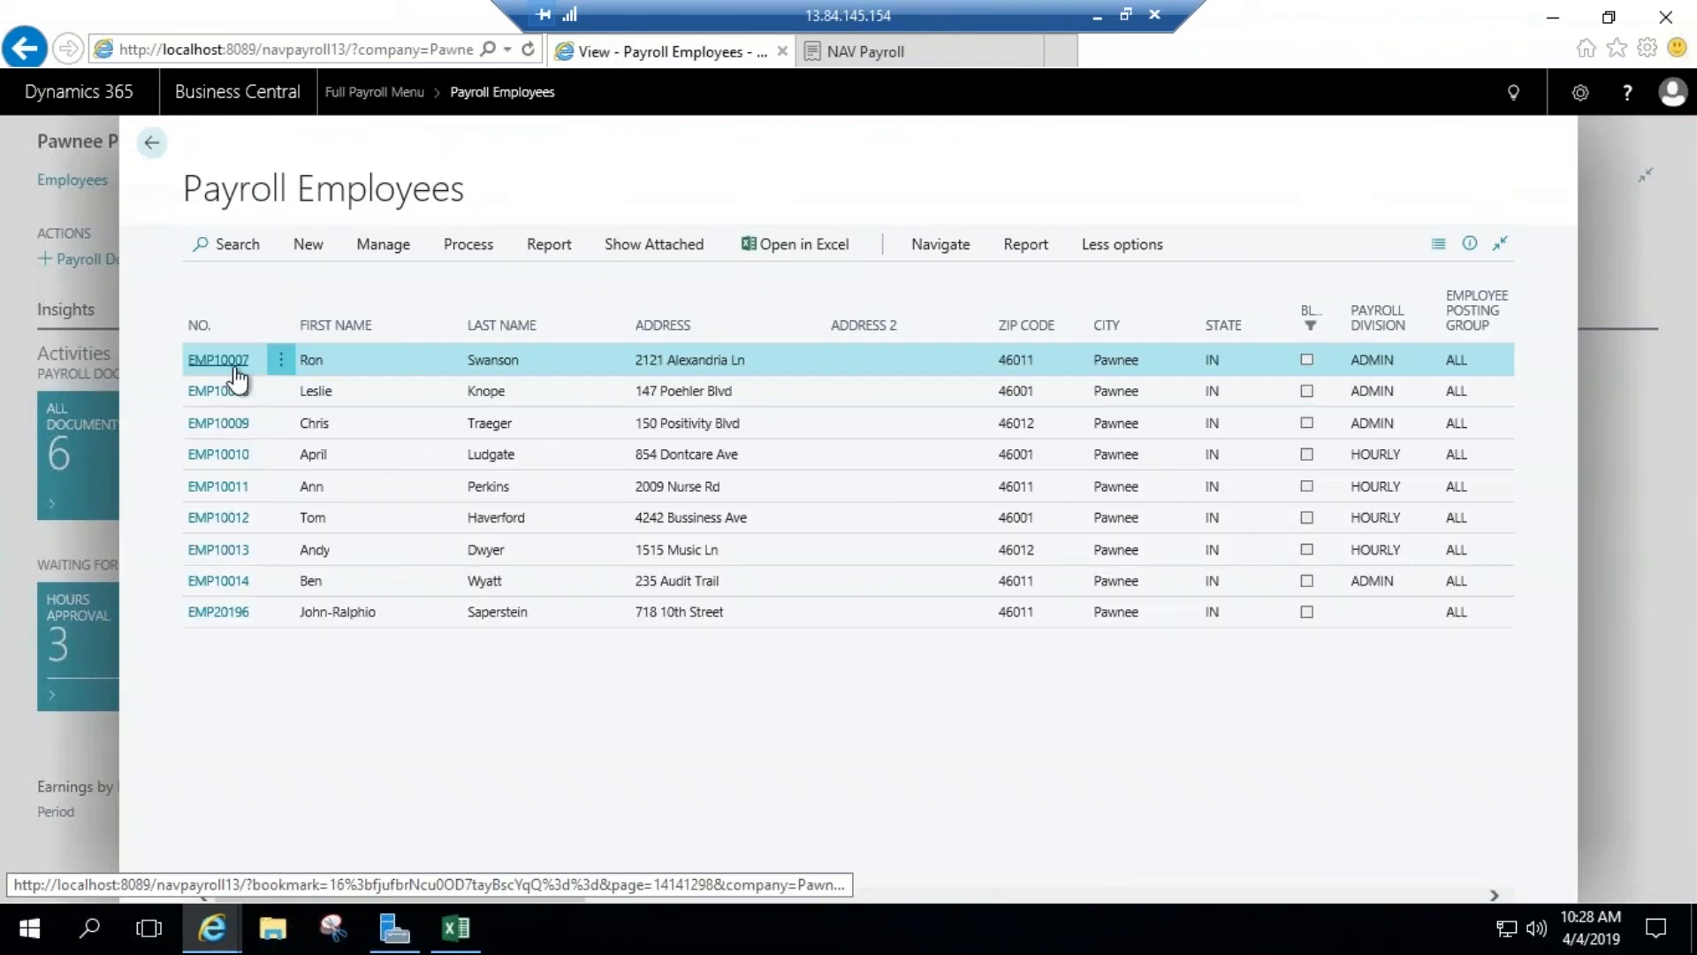
{"action": "left_click", "coordinate": [219, 360]}
{"action": "scroll", "coordinate": [863, 542], "scroll_direction": "down", "scroll_amount": 3}
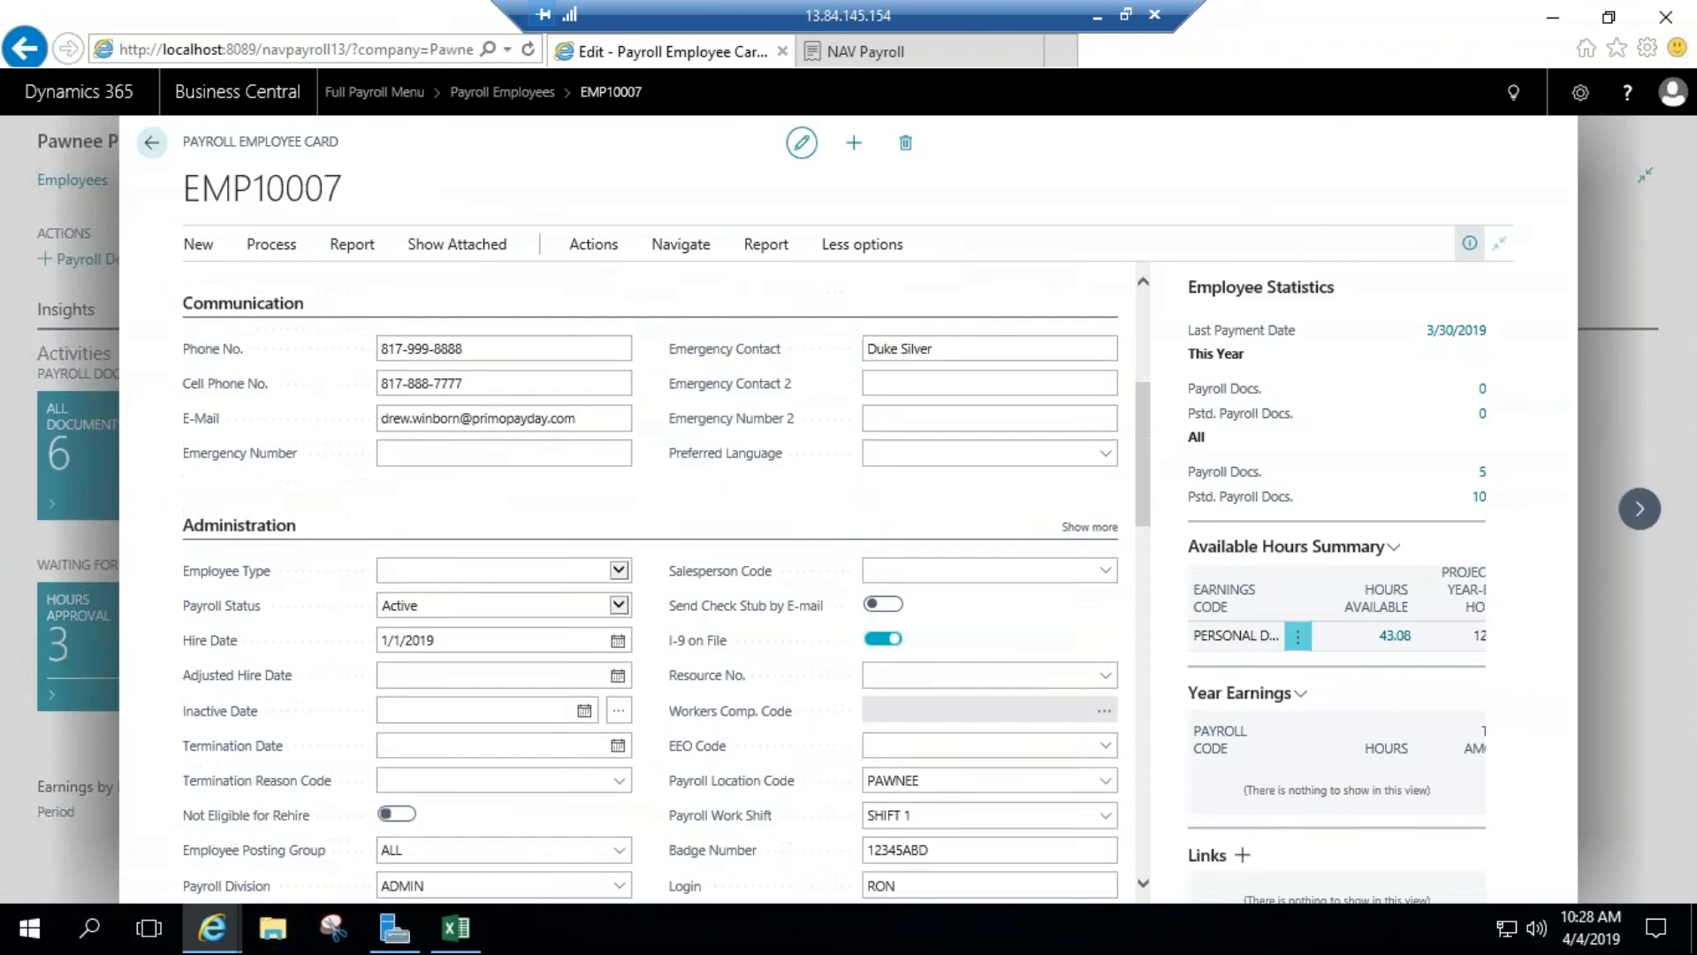
{"action": "scroll", "coordinate": [864, 541], "scroll_direction": "down", "scroll_amount": 3}
{"action": "left_click", "coordinate": [935, 634]}
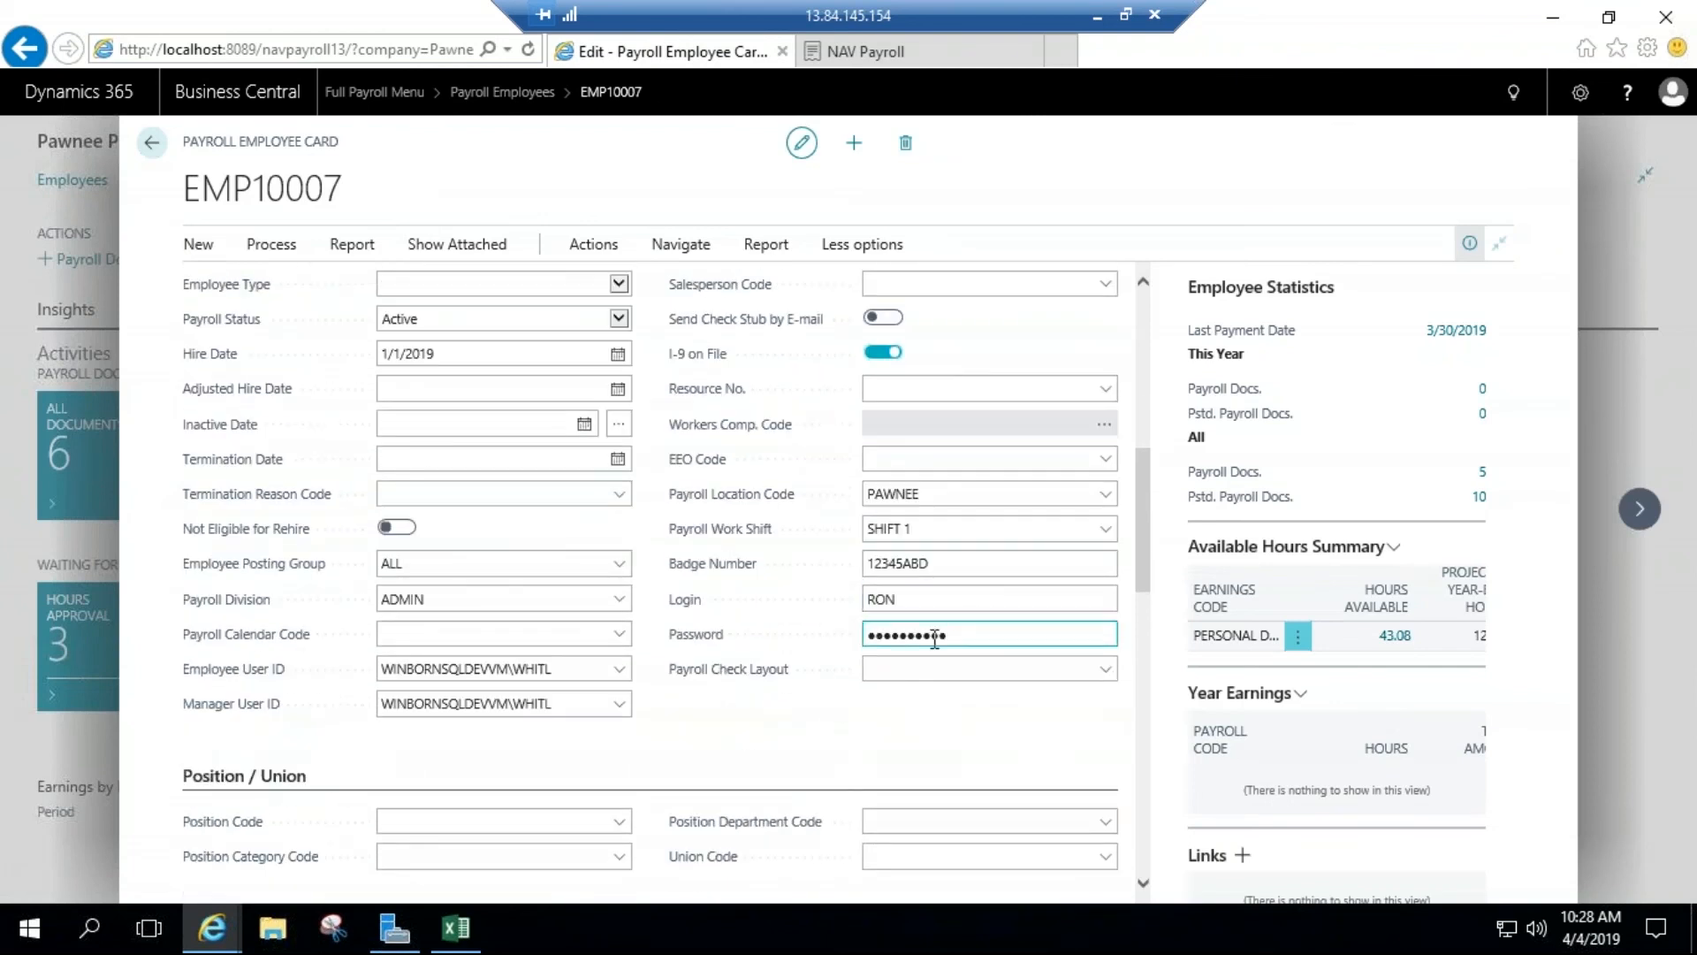
Step: Sign in to the NAV Payroll web portal with the employee's login name and password
{"action": "left_click", "coordinate": [879, 58]}
{"action": "left_click", "coordinate": [799, 343]}
{"action": "type", "text": "demp"}
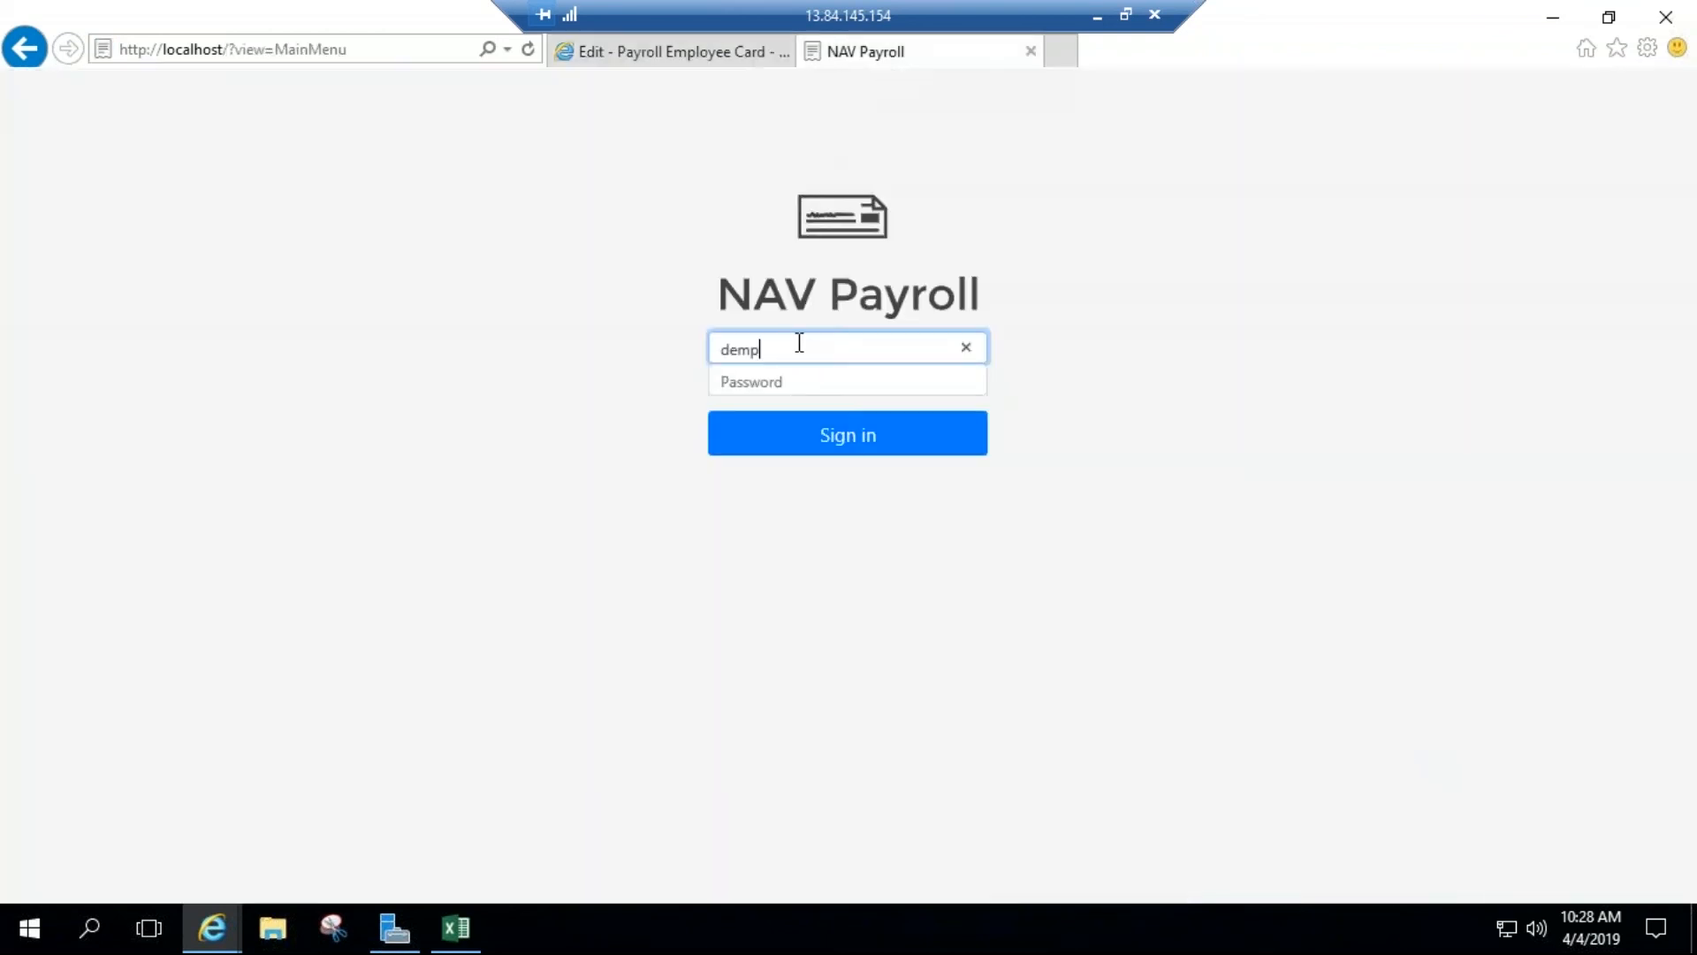
{"action": "type", "text": "10007"}
{"action": "key", "text": "Tab"}
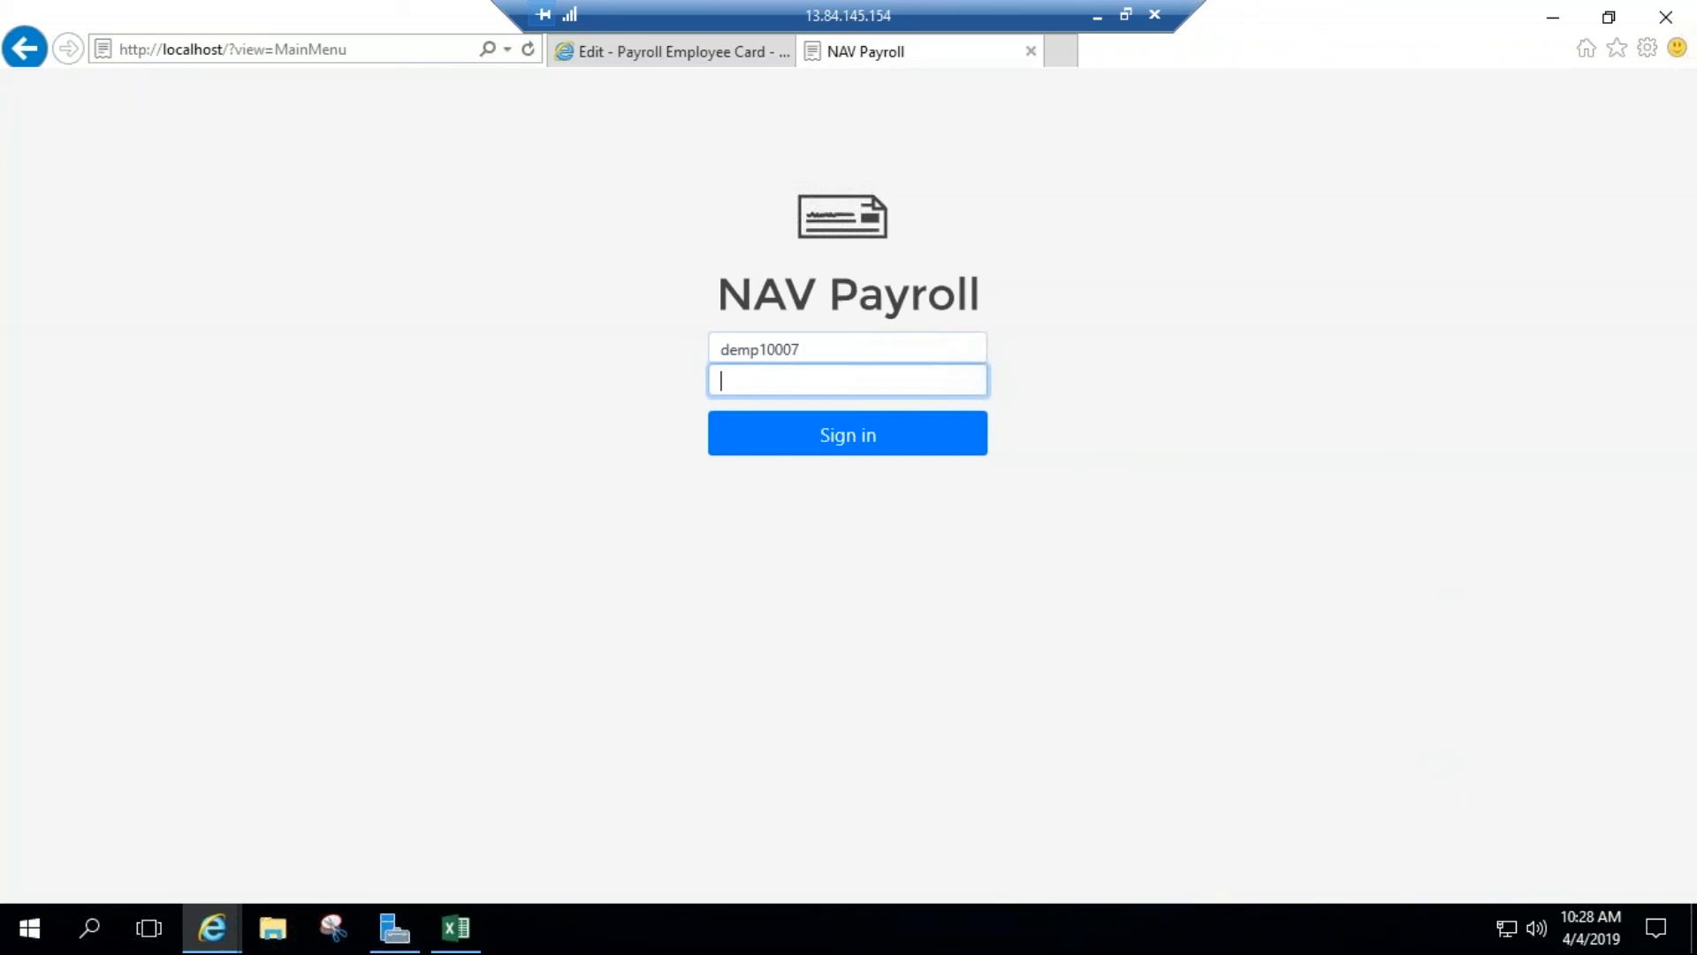
{"action": "type", "text": "•••"}
{"action": "left_click", "coordinate": [829, 441]}
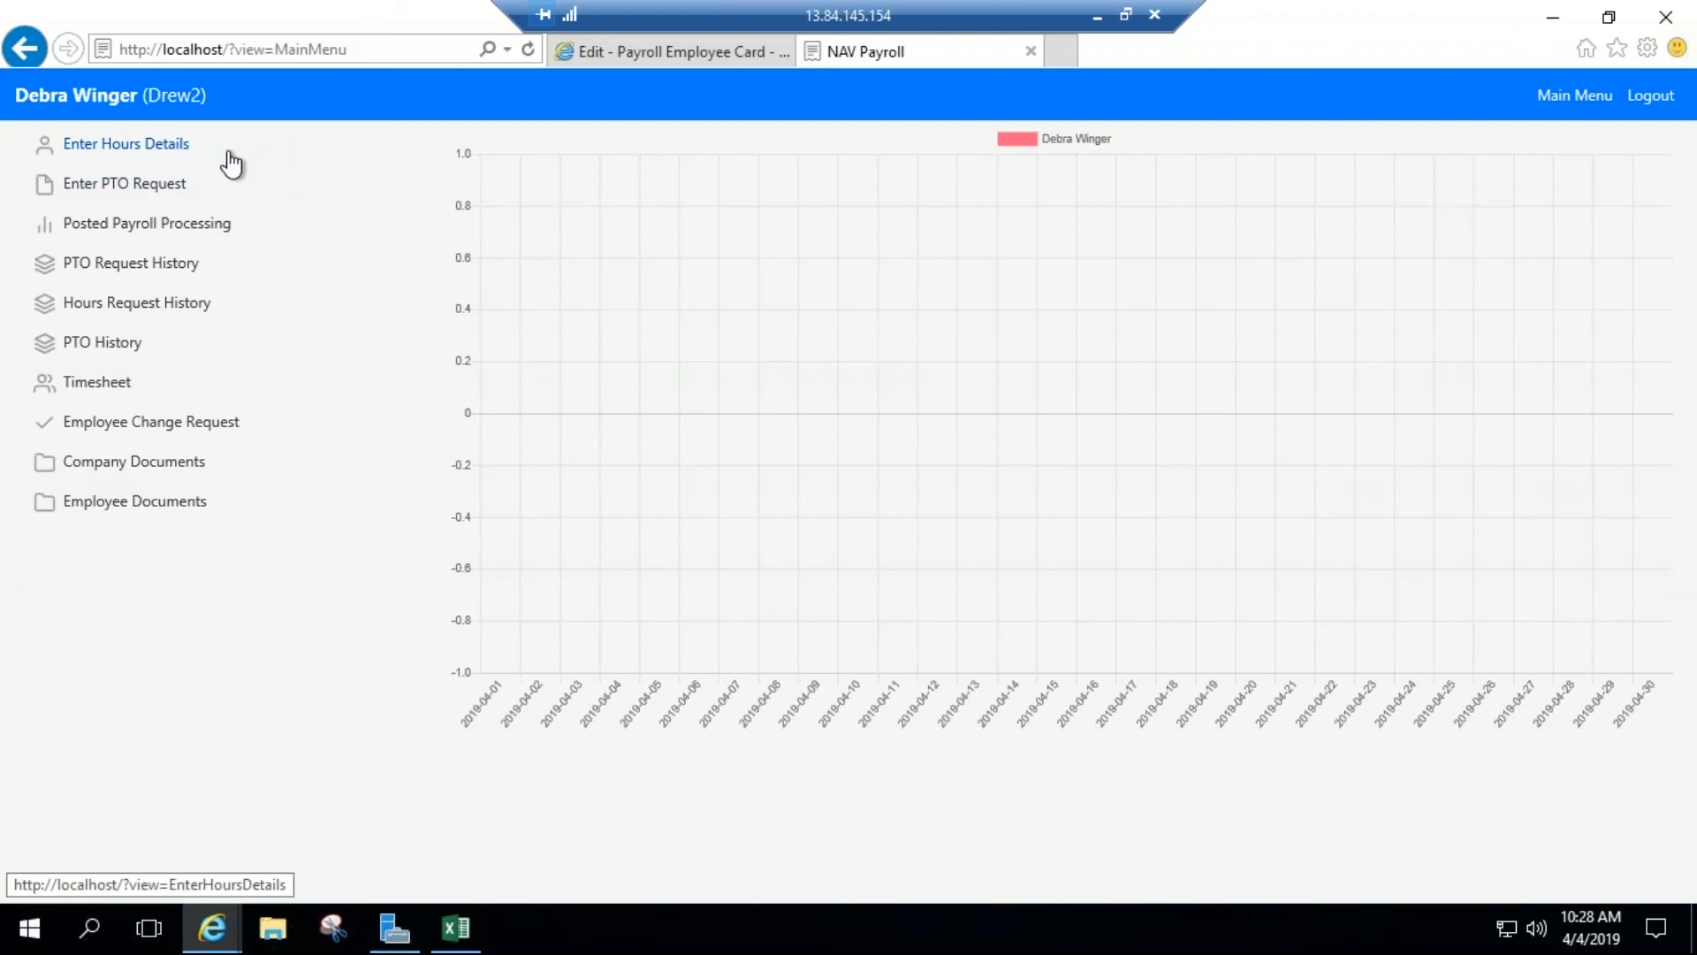
Step: Review the portal's Hours Detail and Enter PTO Request pages, returning to the portal's Main Menu
{"action": "left_click", "coordinate": [137, 156]}
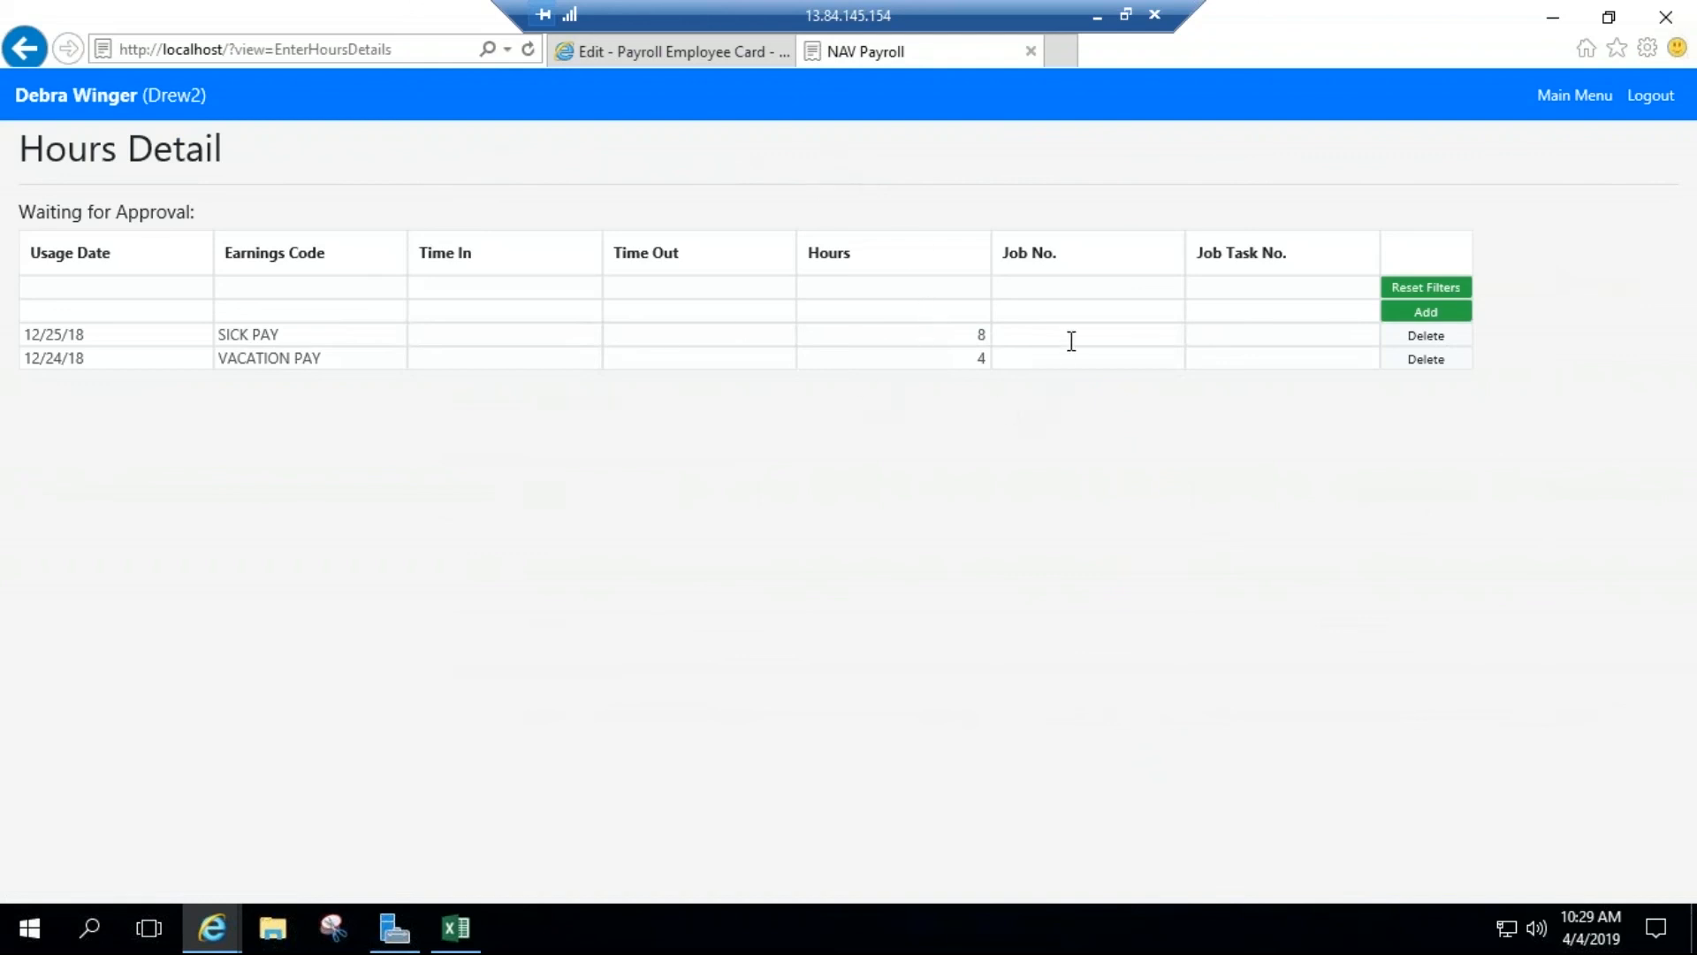
{"action": "left_click", "coordinate": [1554, 97]}
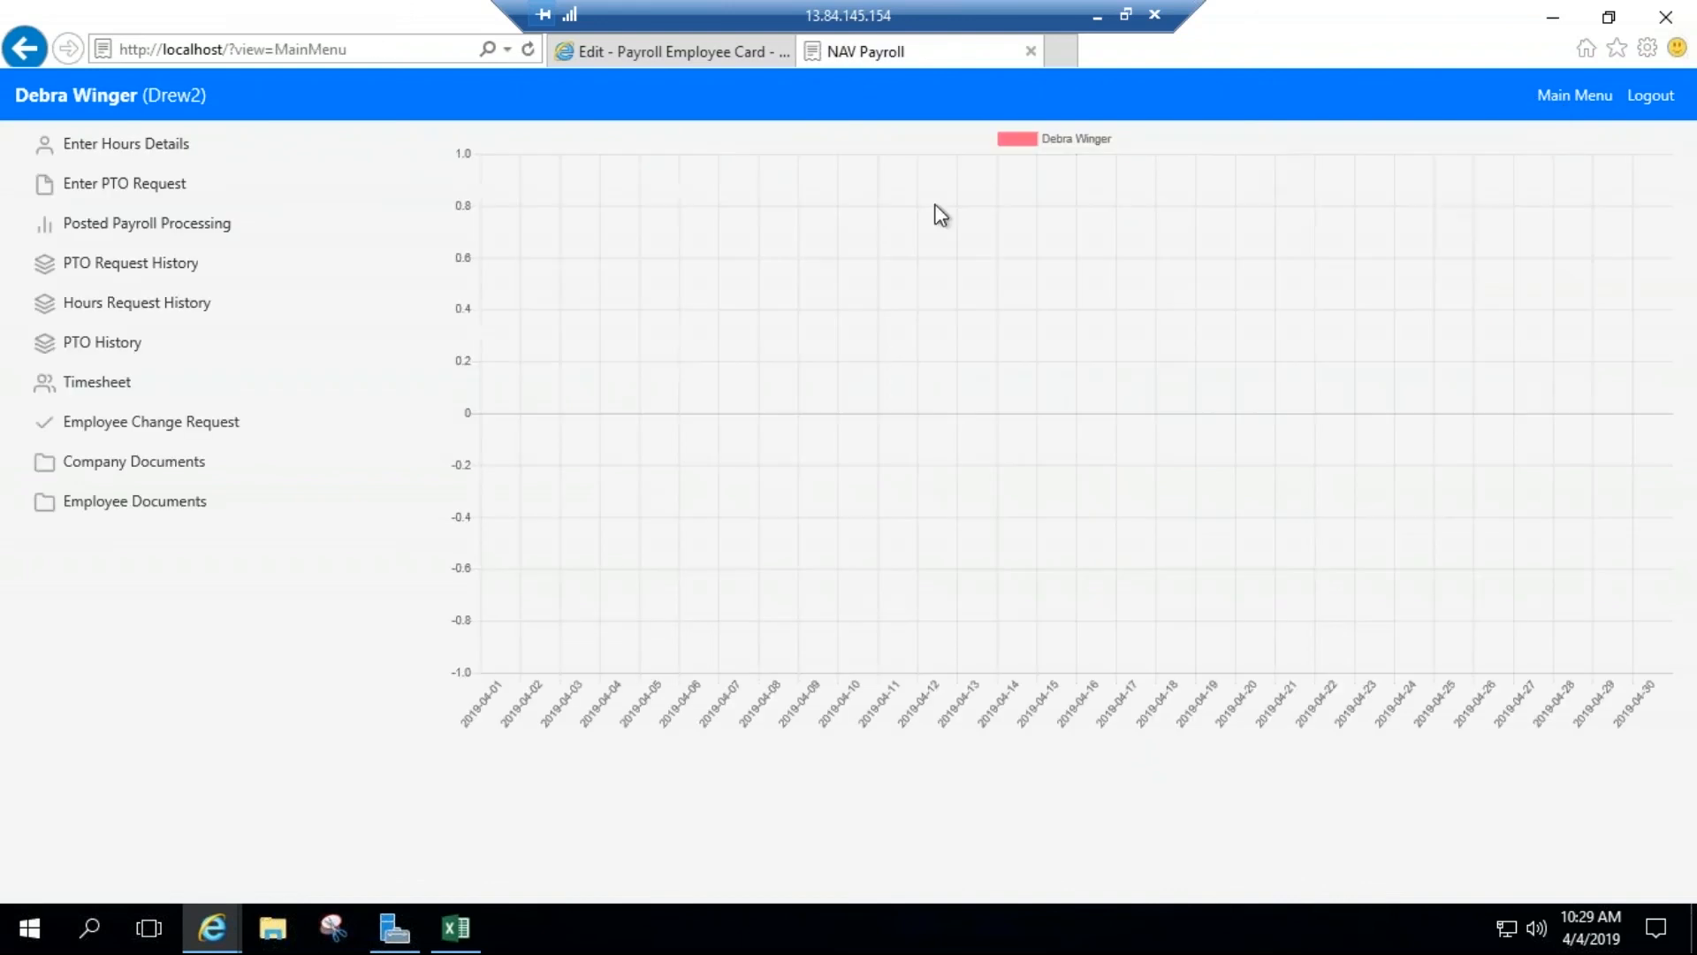
{"action": "left_click", "coordinate": [152, 190]}
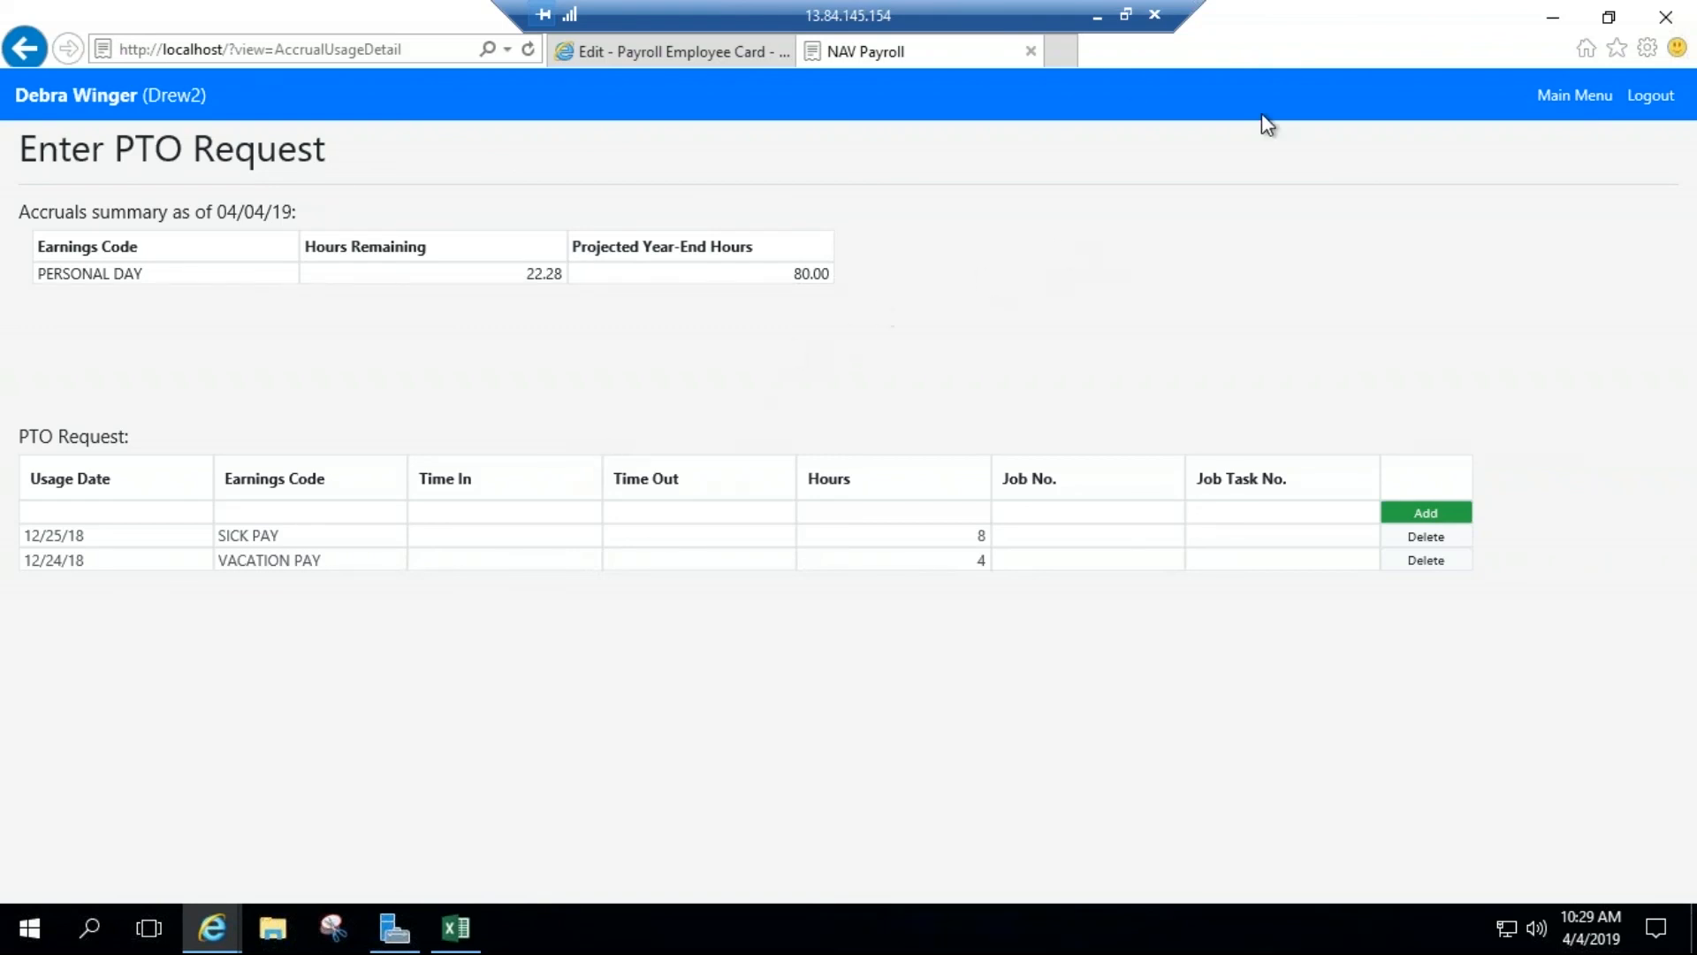
{"action": "left_click", "coordinate": [1548, 97]}
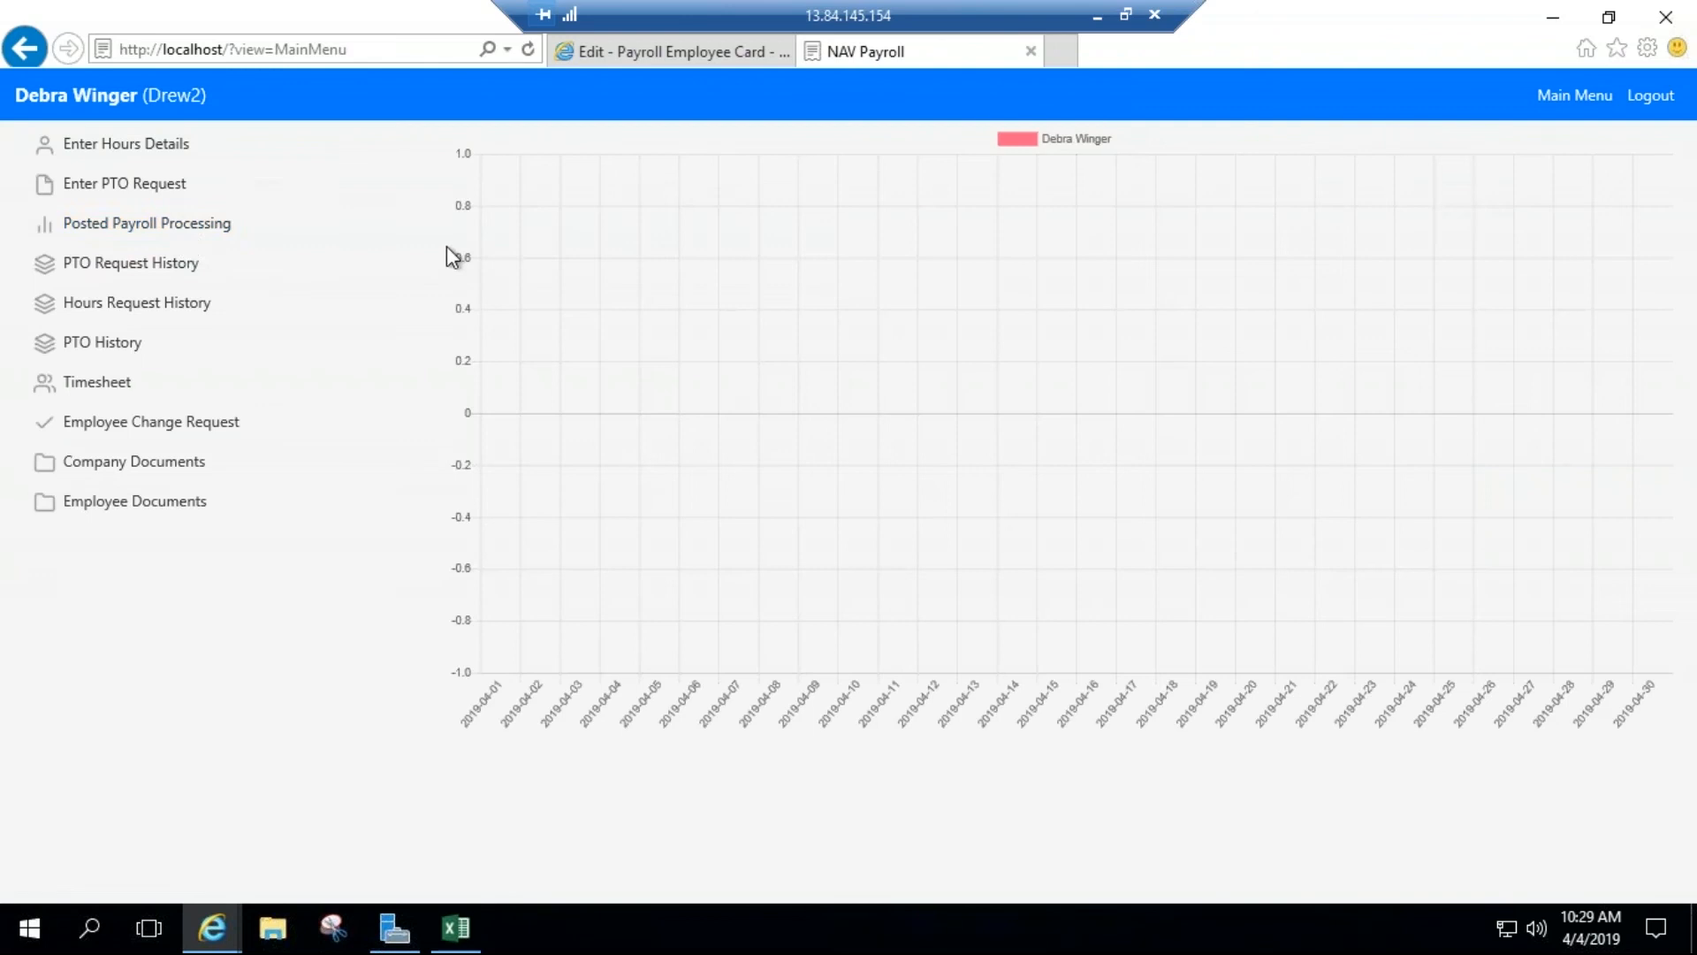
Step: Review the March 2nd Period 2019 pay stub from Posted Payroll Processing and return to the portal's Main Menu
{"action": "left_click", "coordinate": [184, 228]}
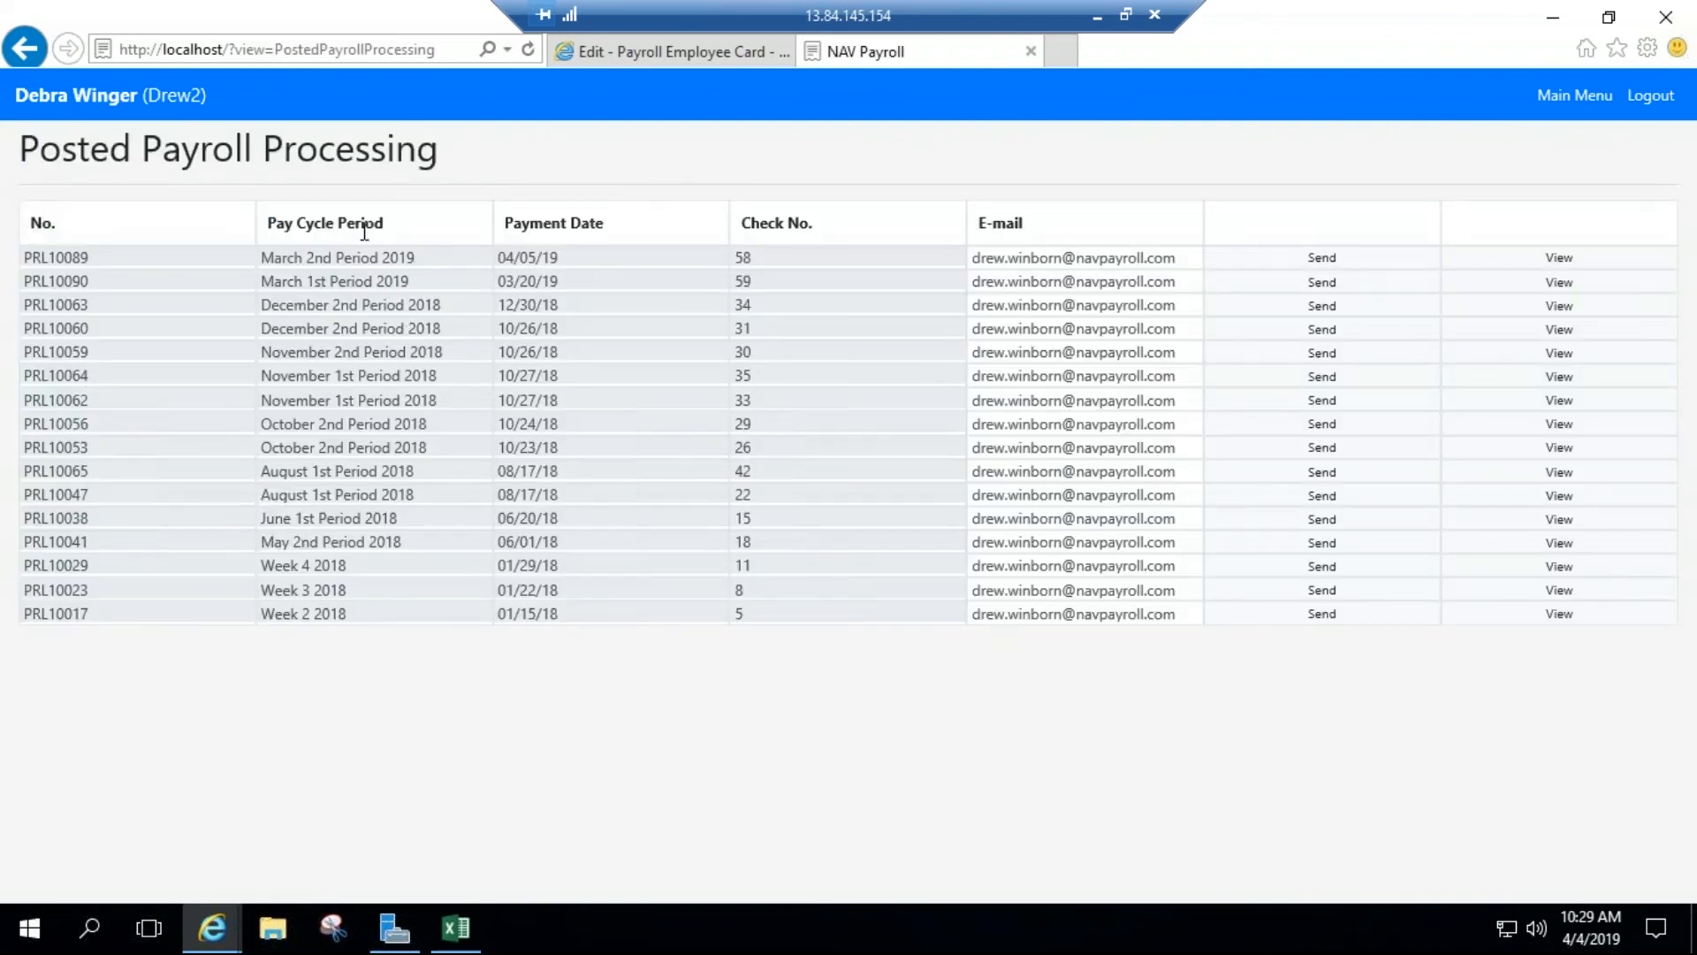
{"action": "left_click", "coordinate": [1557, 258]}
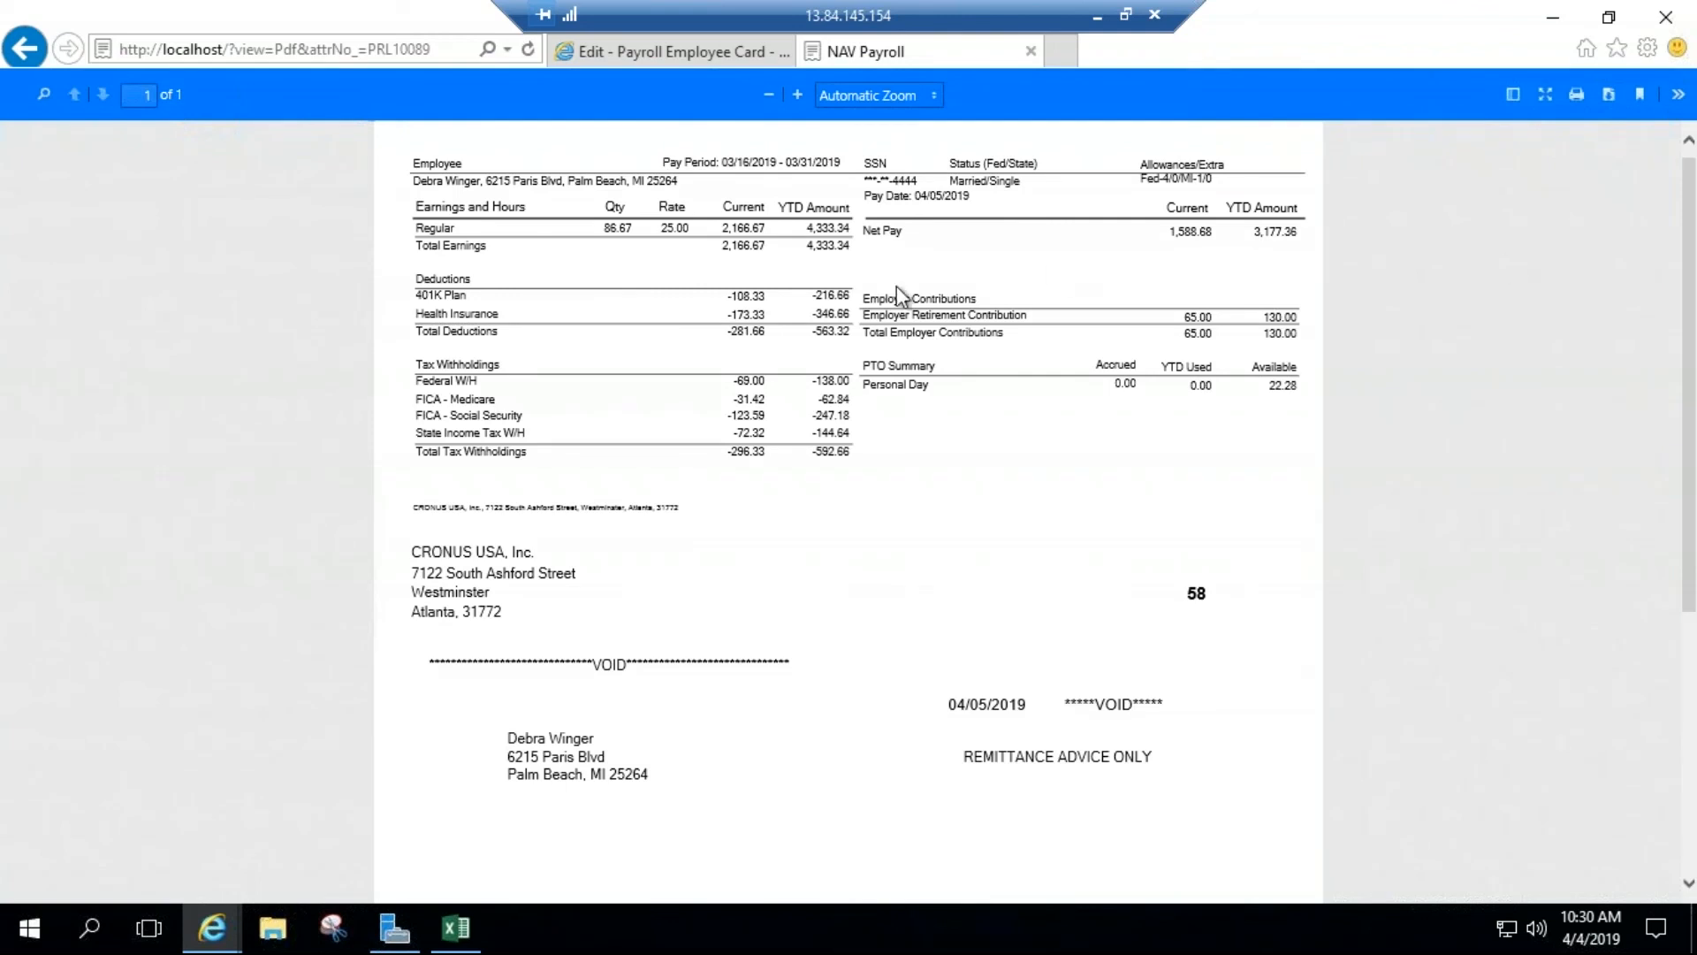
{"action": "scroll", "coordinate": [771, 338], "scroll_direction": "down", "scroll_amount": 1}
{"action": "scroll", "coordinate": [770, 336], "scroll_direction": "down", "scroll_amount": 3}
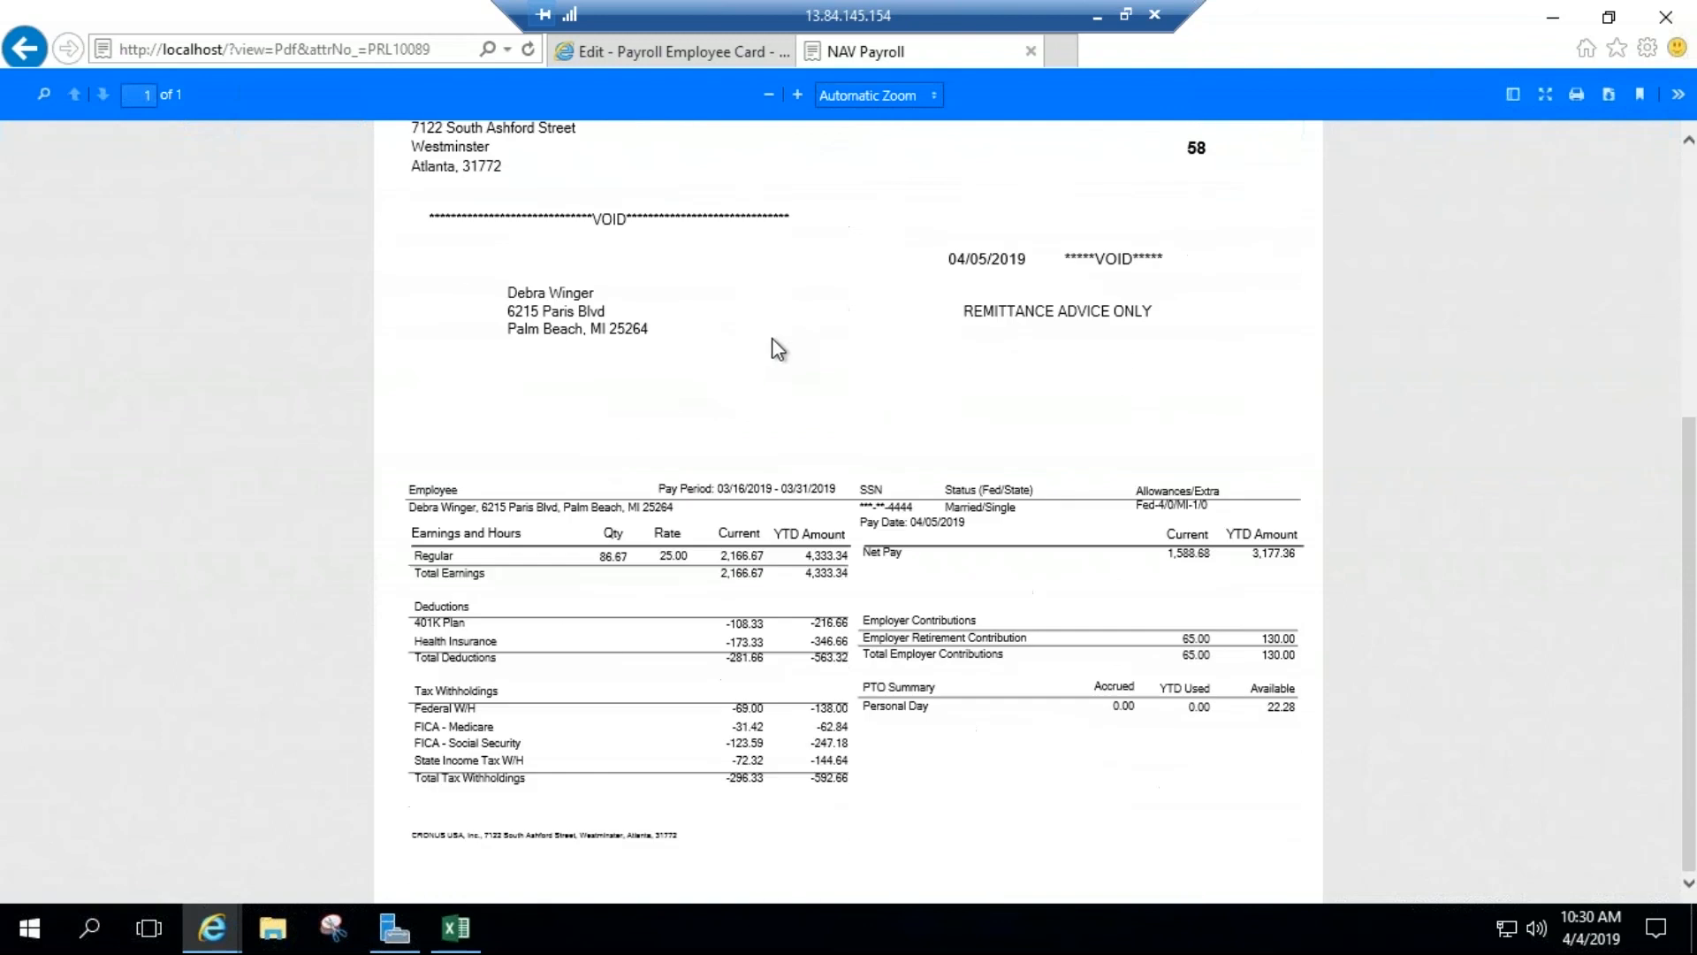
{"action": "scroll", "coordinate": [791, 385], "scroll_direction": "down", "scroll_amount": 3}
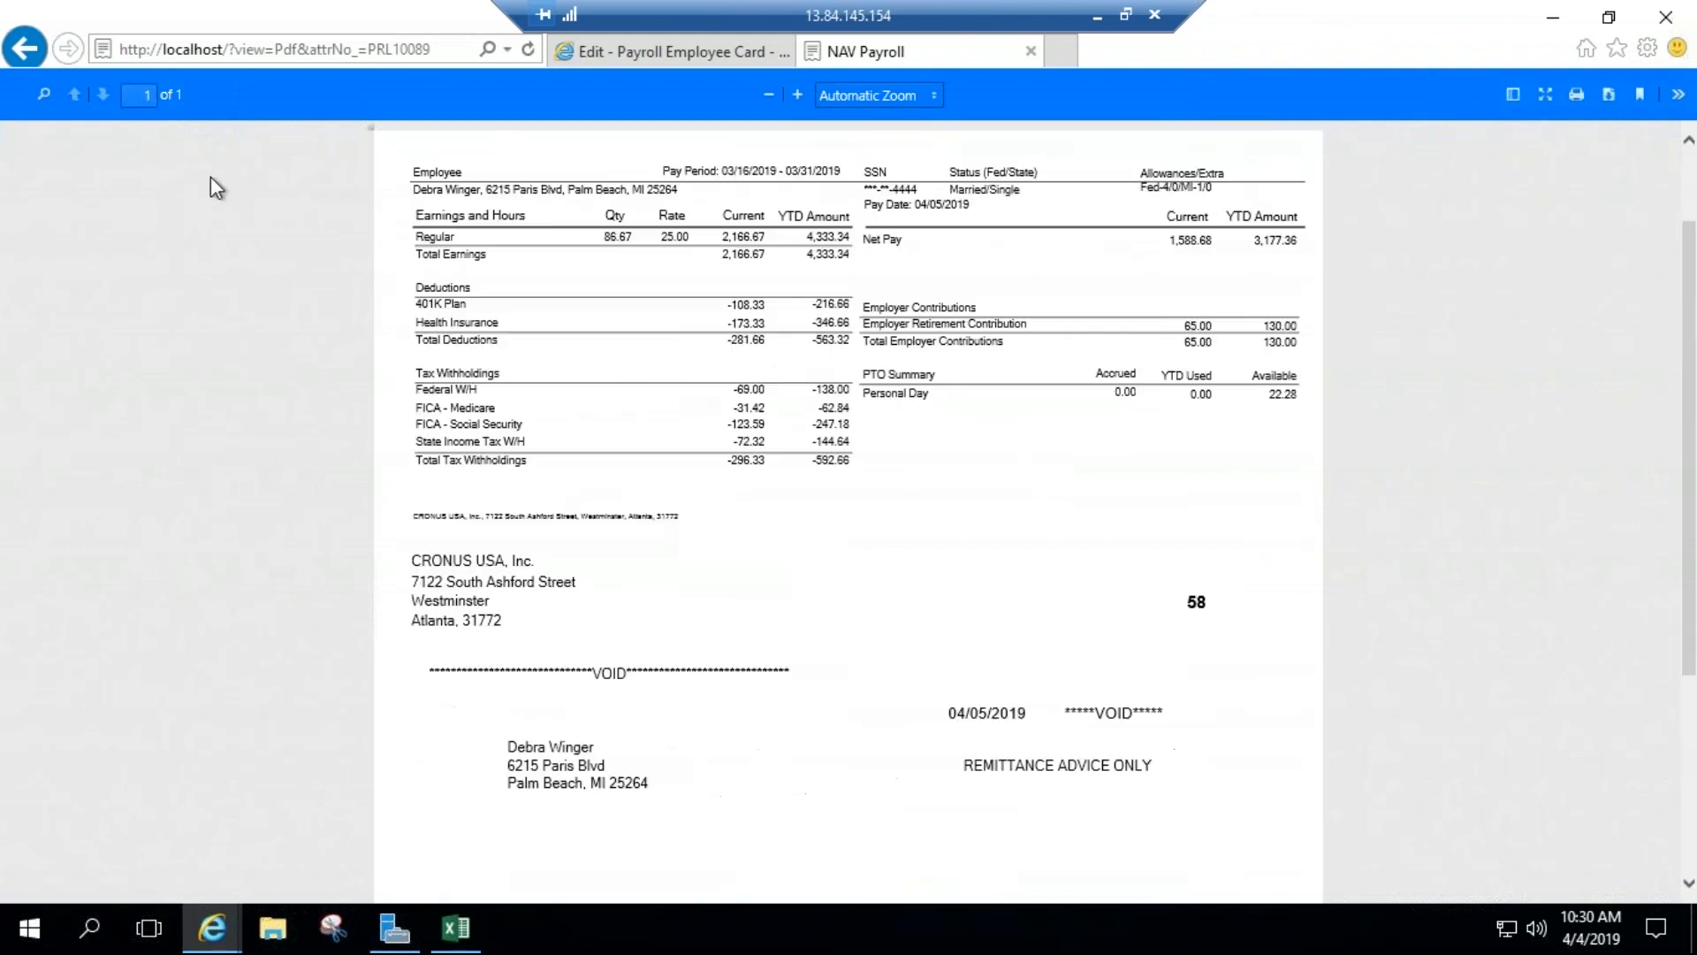
{"action": "left_click", "coordinate": [24, 49]}
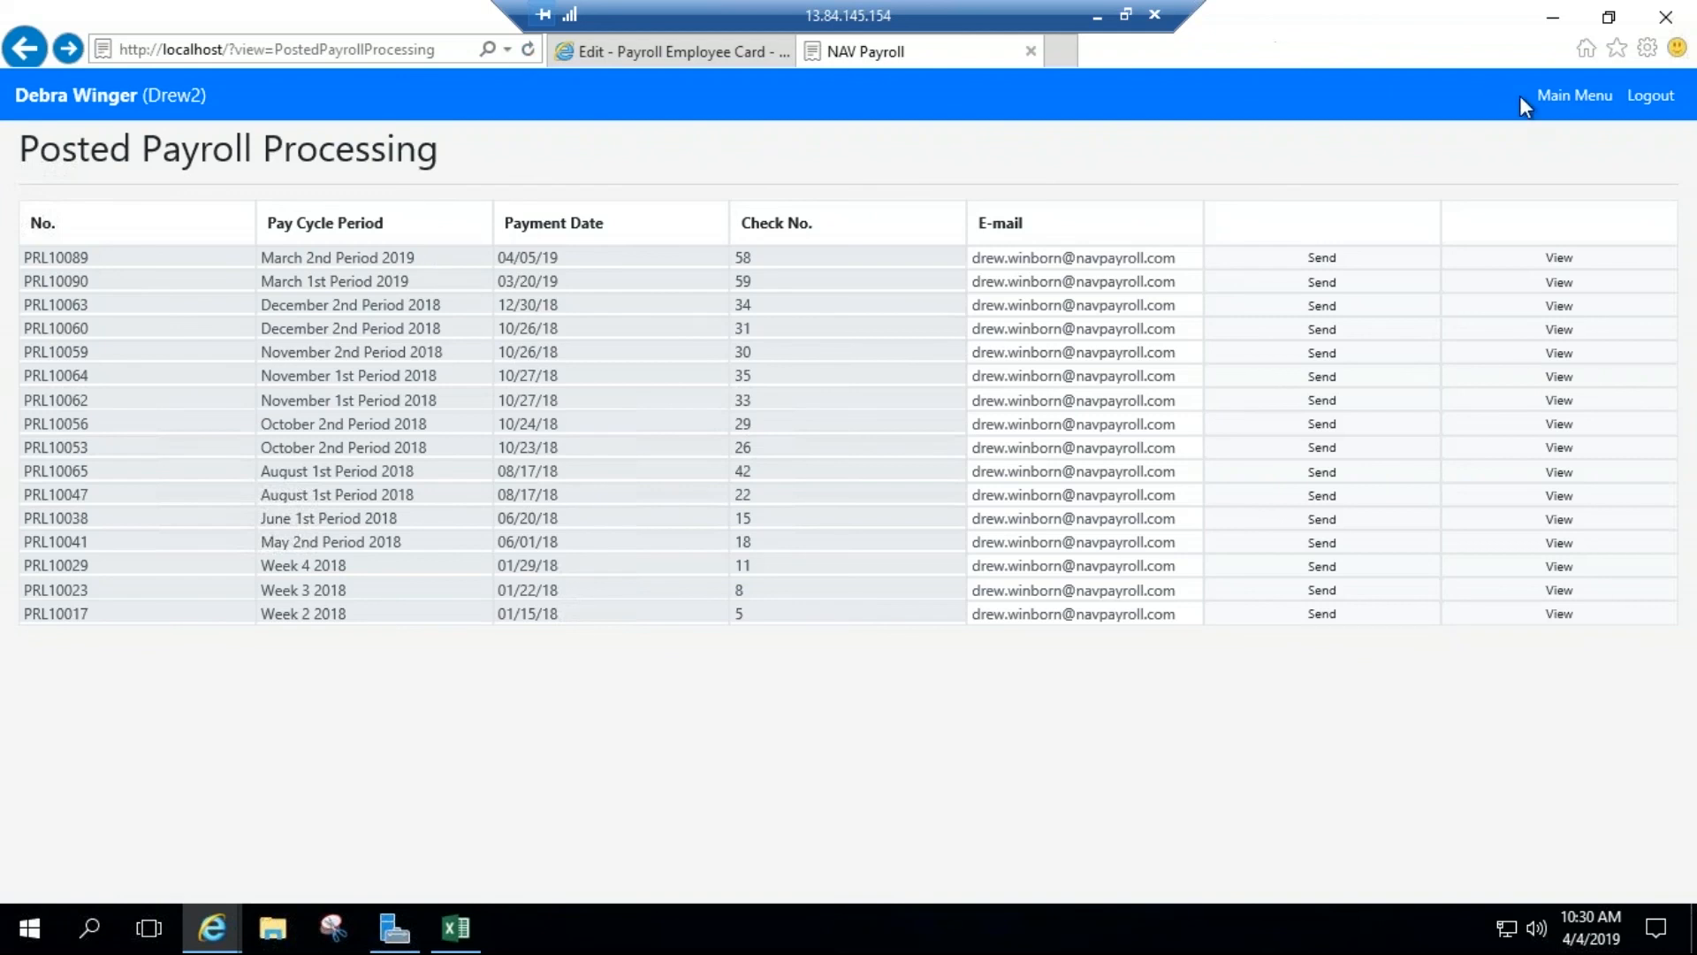
{"action": "left_click", "coordinate": [1557, 105]}
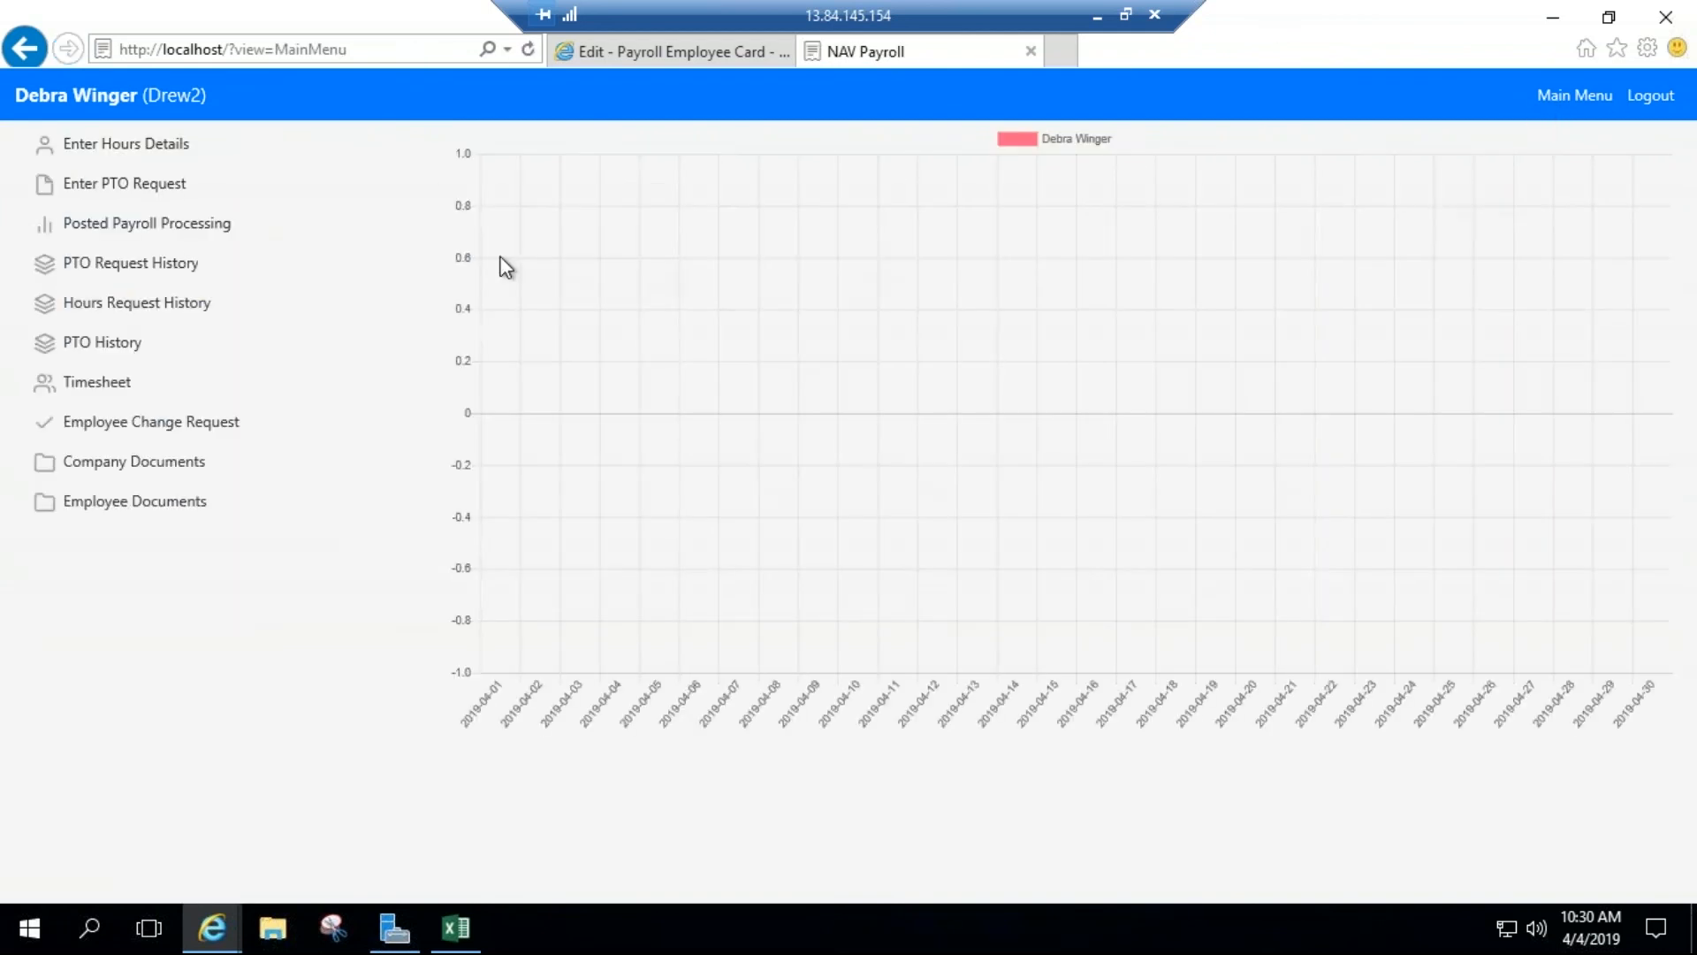
Step: Review the Hours Request History and Timesheet pages, returning to the portal's Main Menu
{"action": "left_click", "coordinate": [168, 307]}
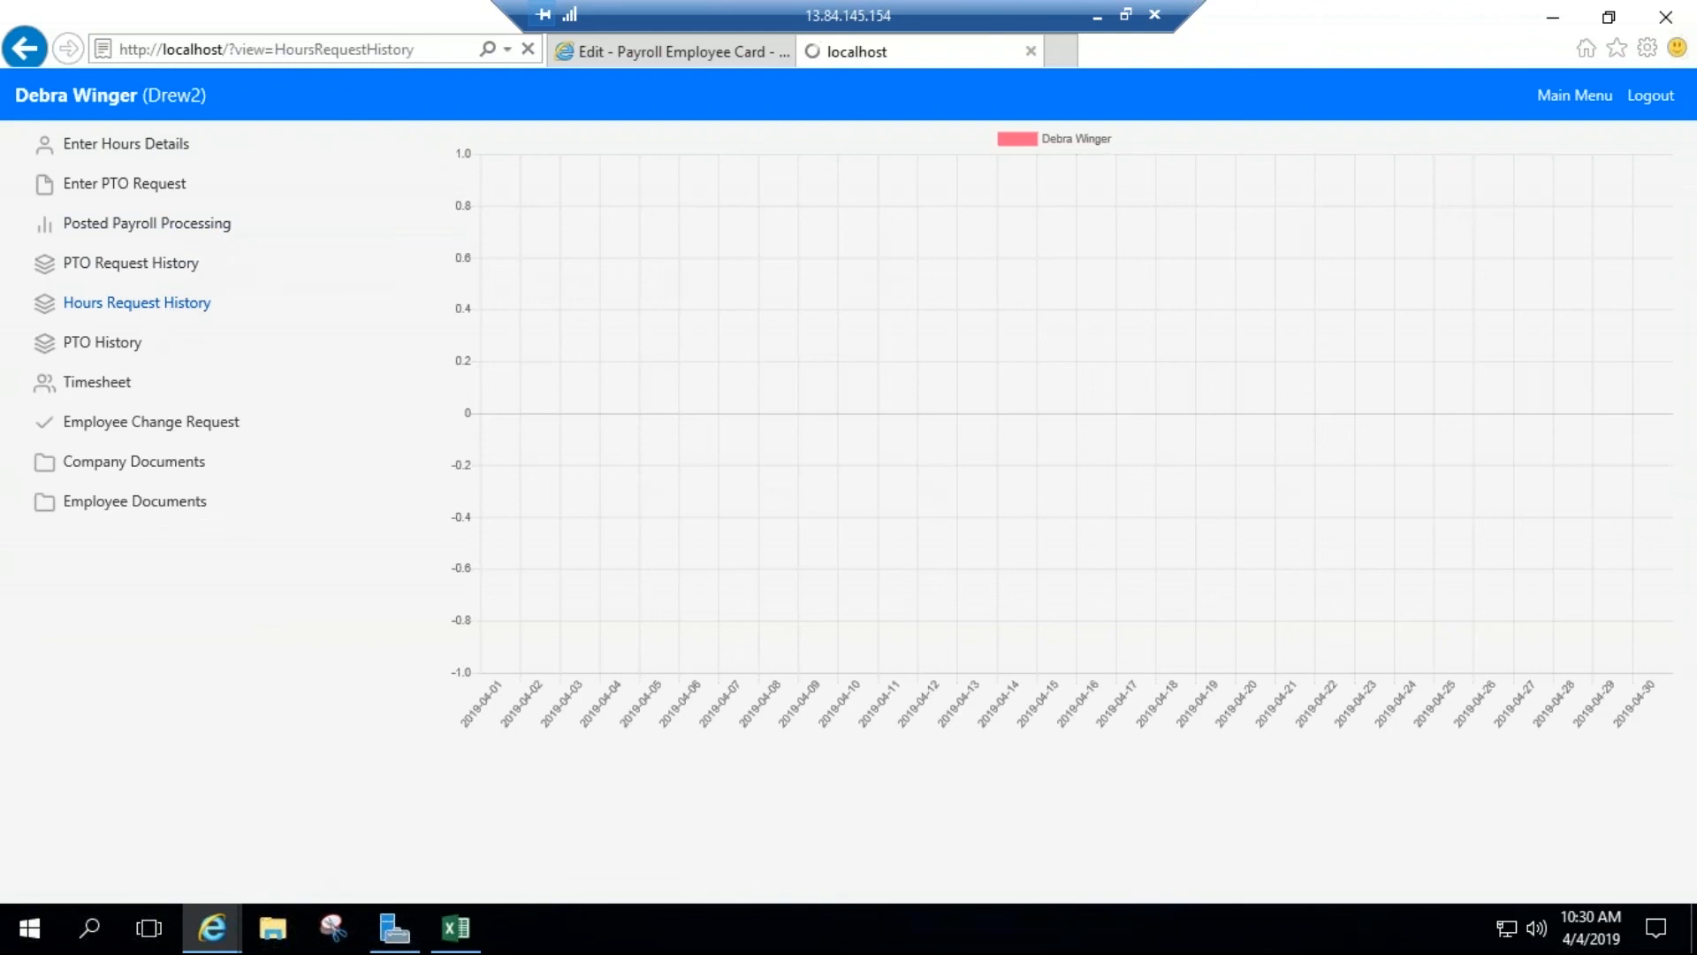
{"action": "left_click", "coordinate": [1591, 99]}
{"action": "left_click", "coordinate": [121, 385]}
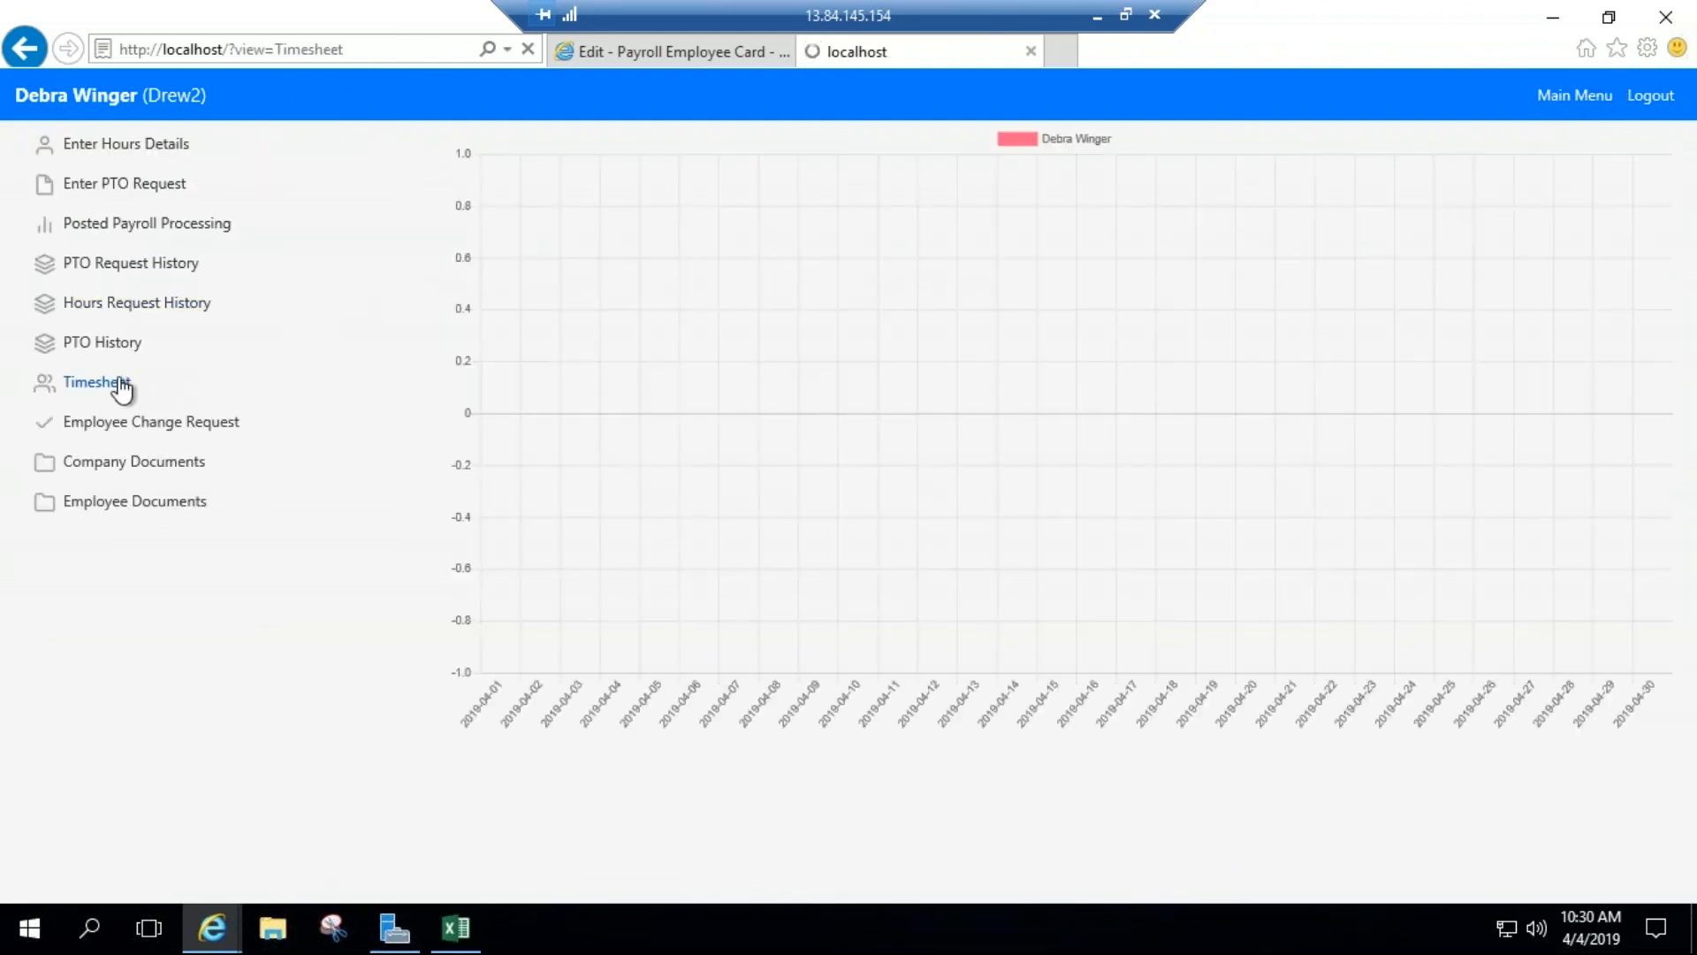
{"action": "left_click", "coordinate": [1553, 96]}
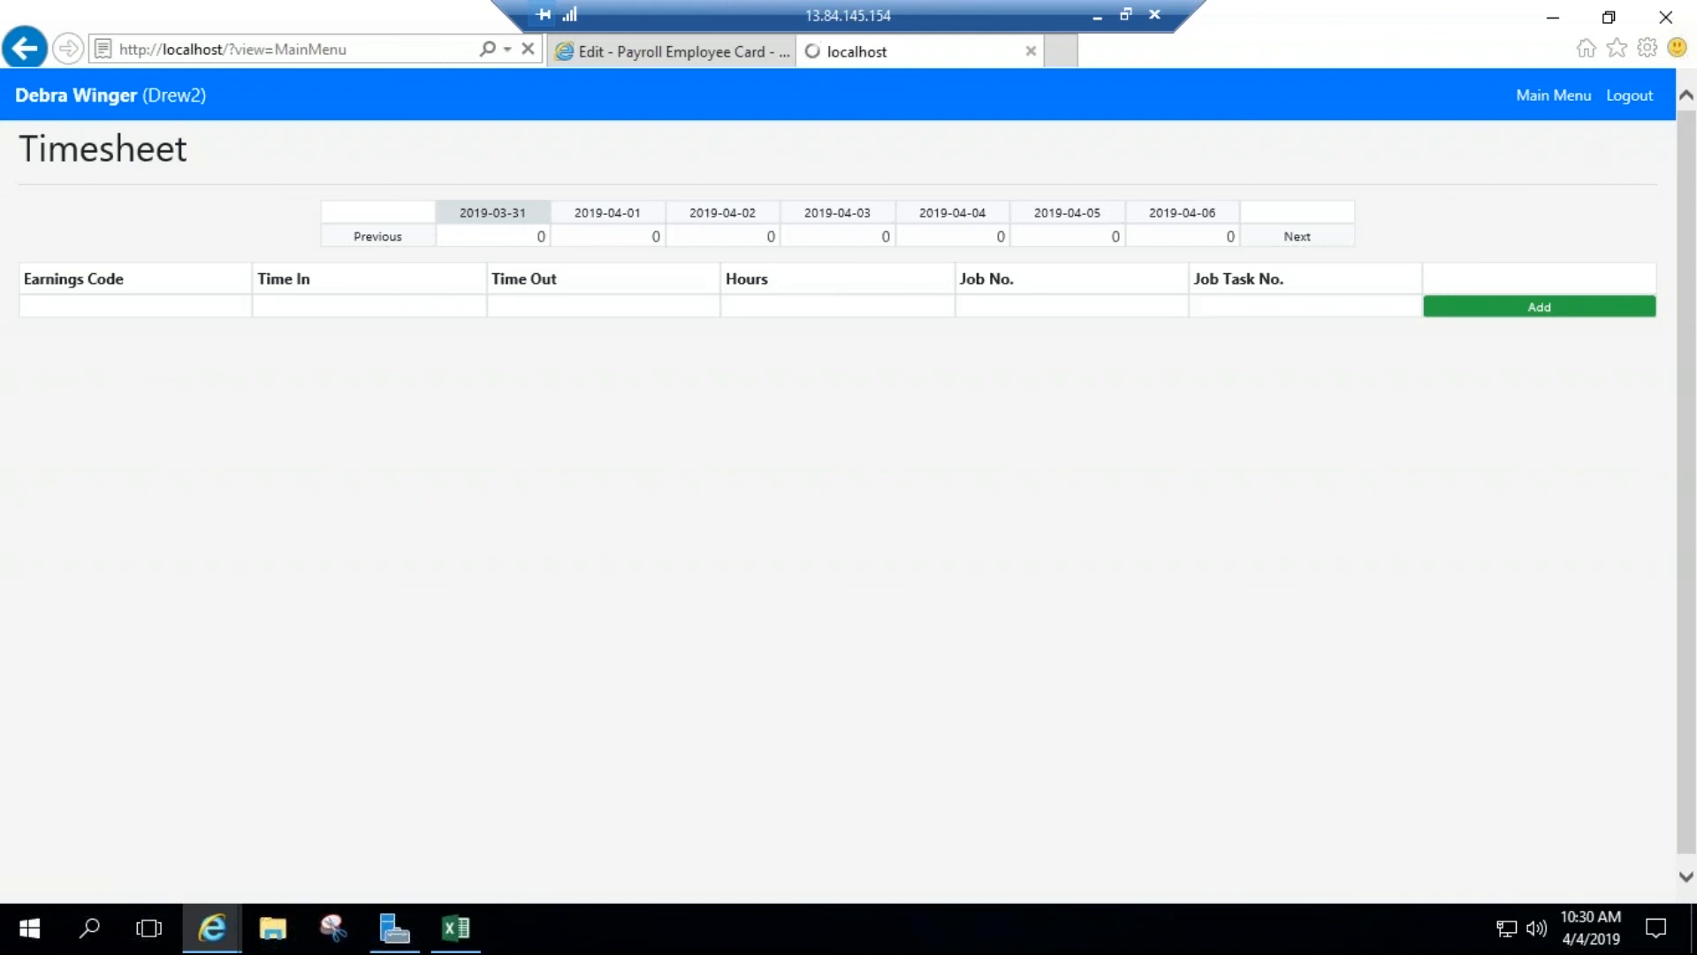
Step: Review the personal information, employee dependents and benefits sections of the Employee Change Request
{"action": "left_click", "coordinate": [186, 428]}
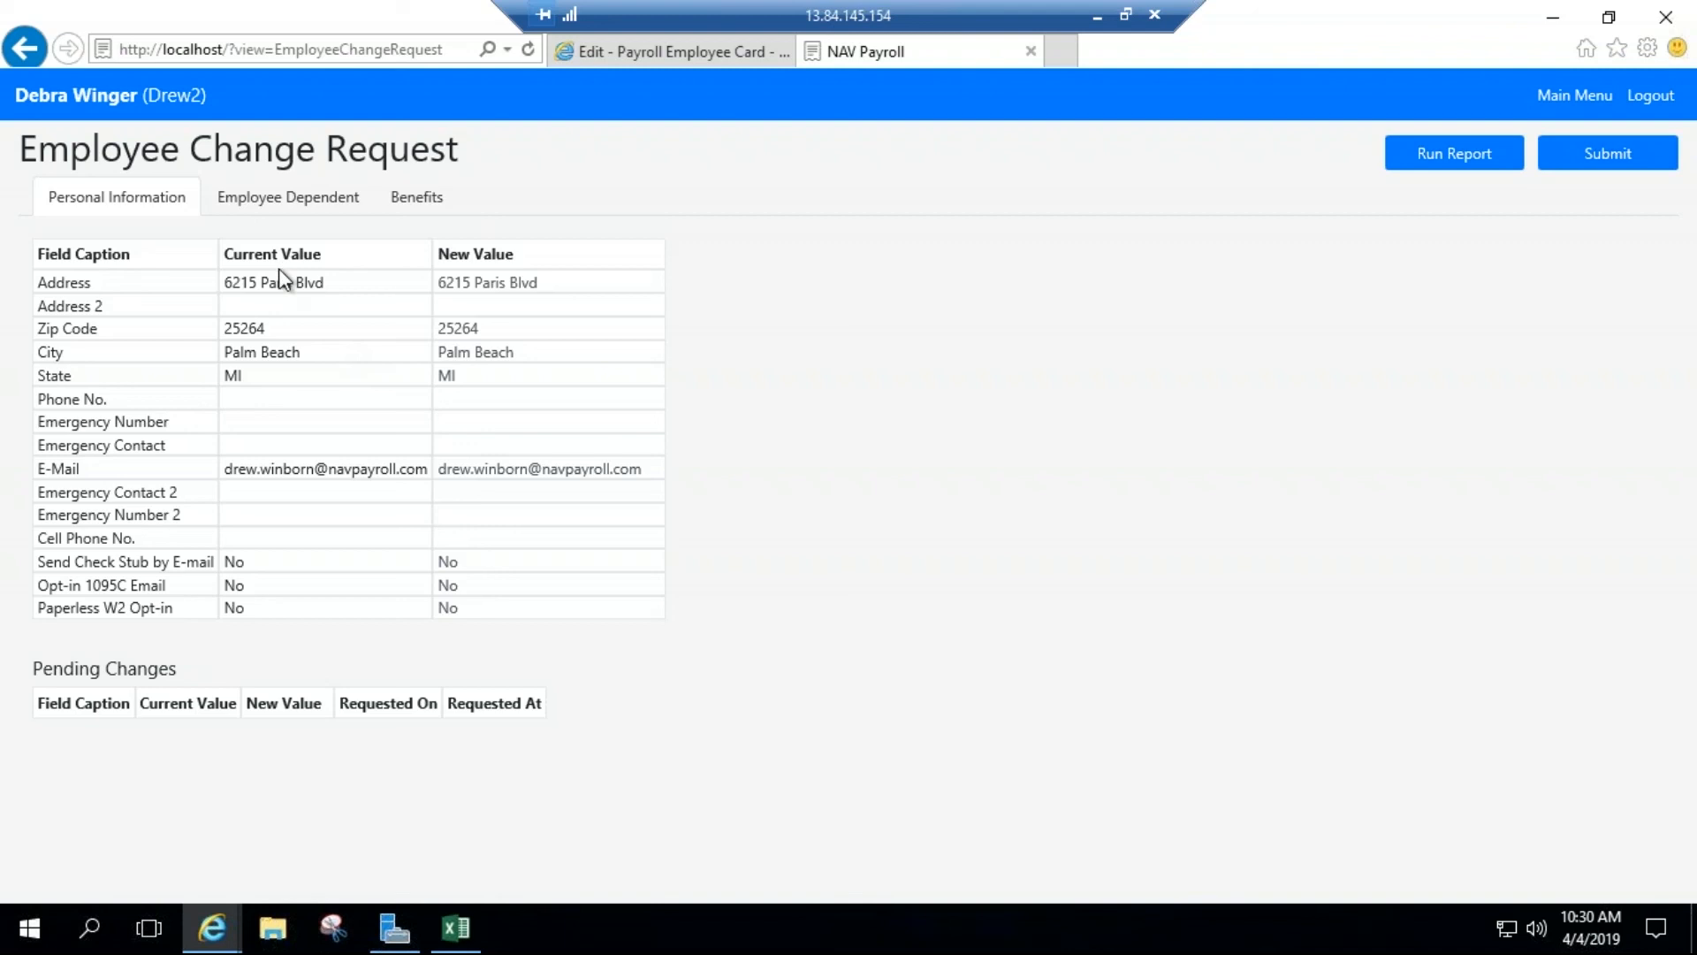
{"action": "left_click", "coordinate": [288, 200]}
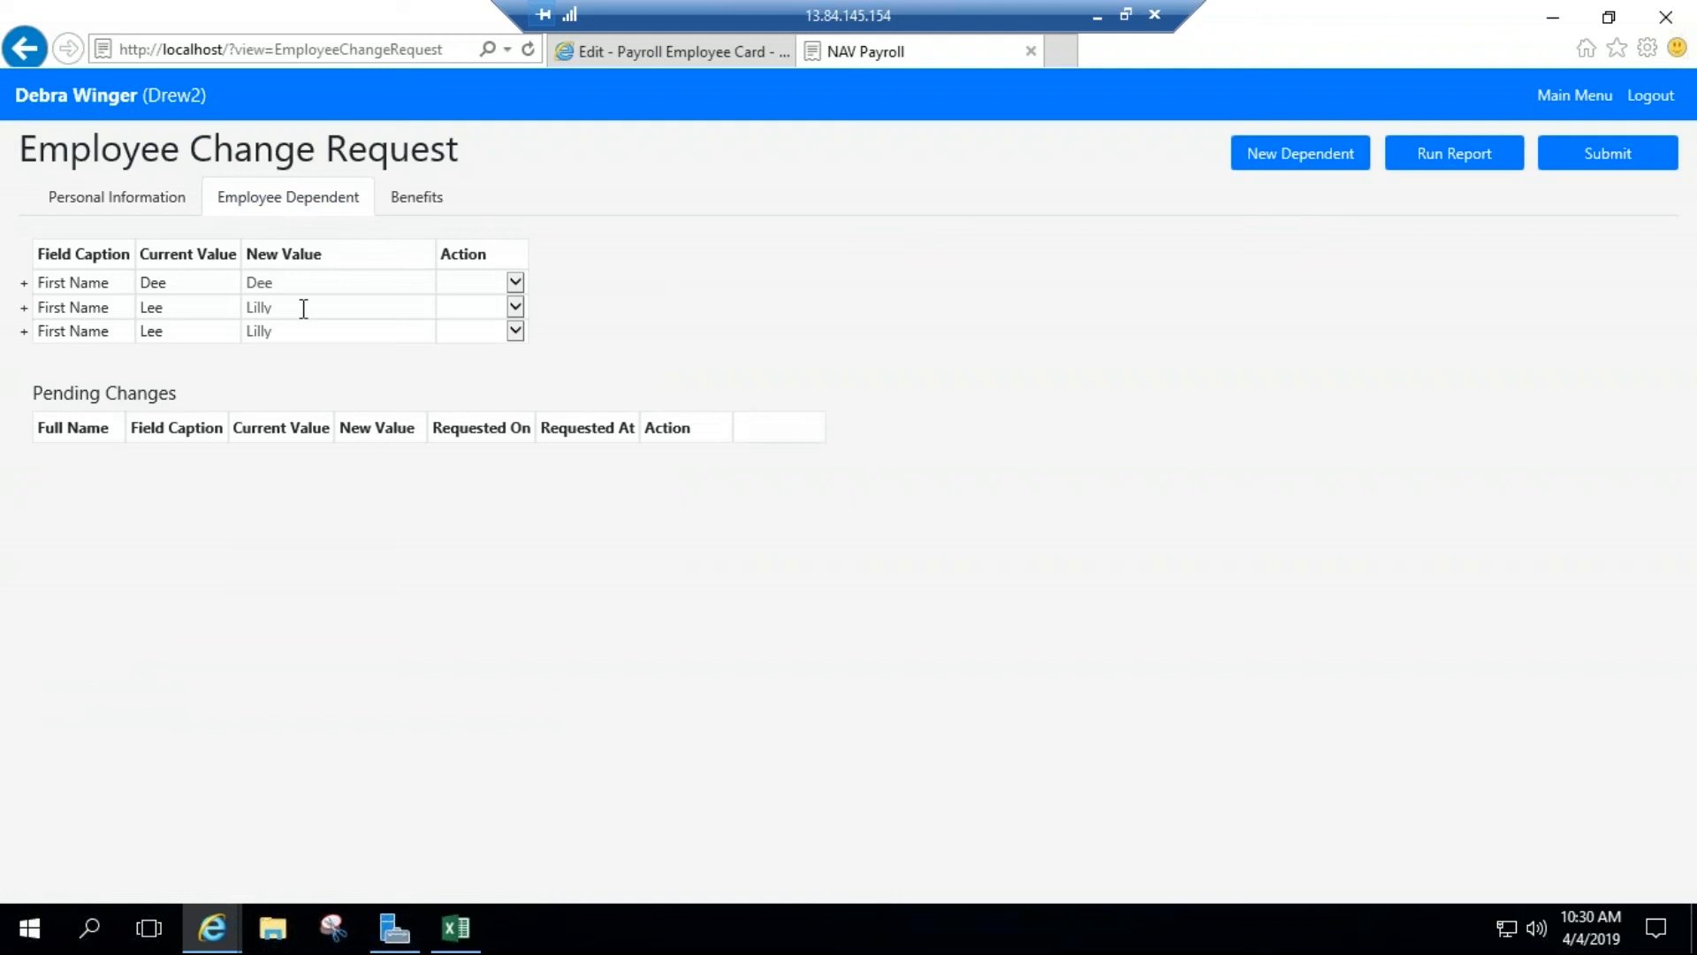
{"action": "left_click", "coordinate": [425, 210]}
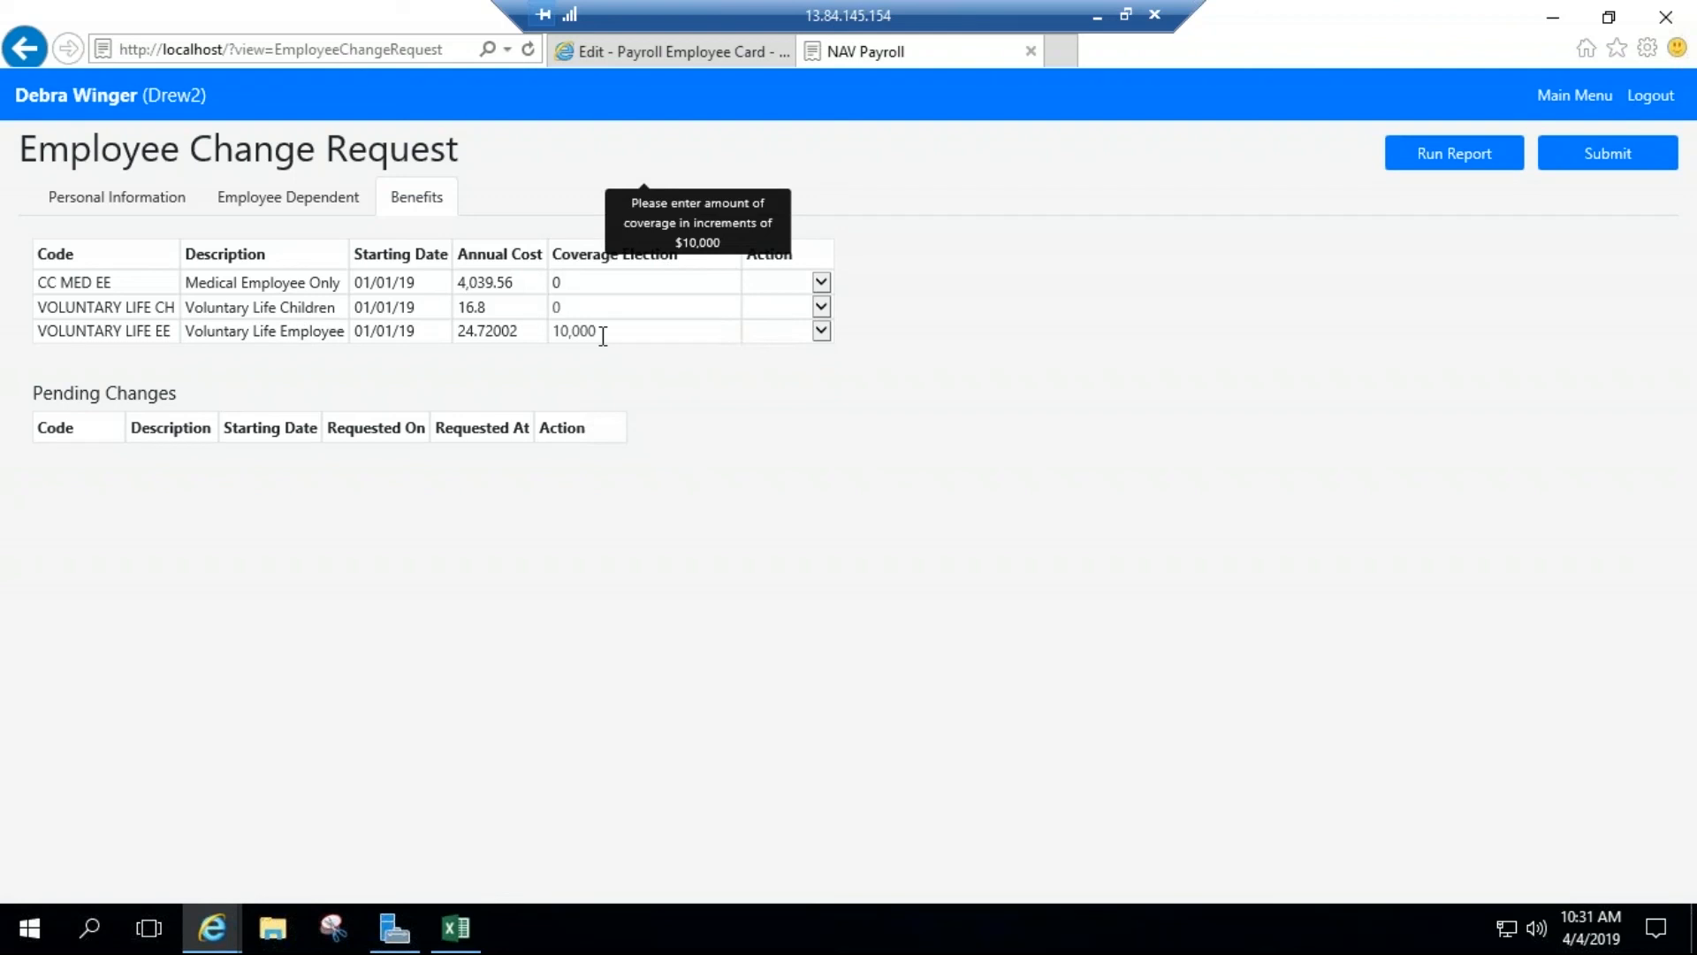
Step: Open the portal's Company Documents page and view the signature on EmpPacket.pdf, closing the signature afterward
{"action": "left_click", "coordinate": [1556, 105]}
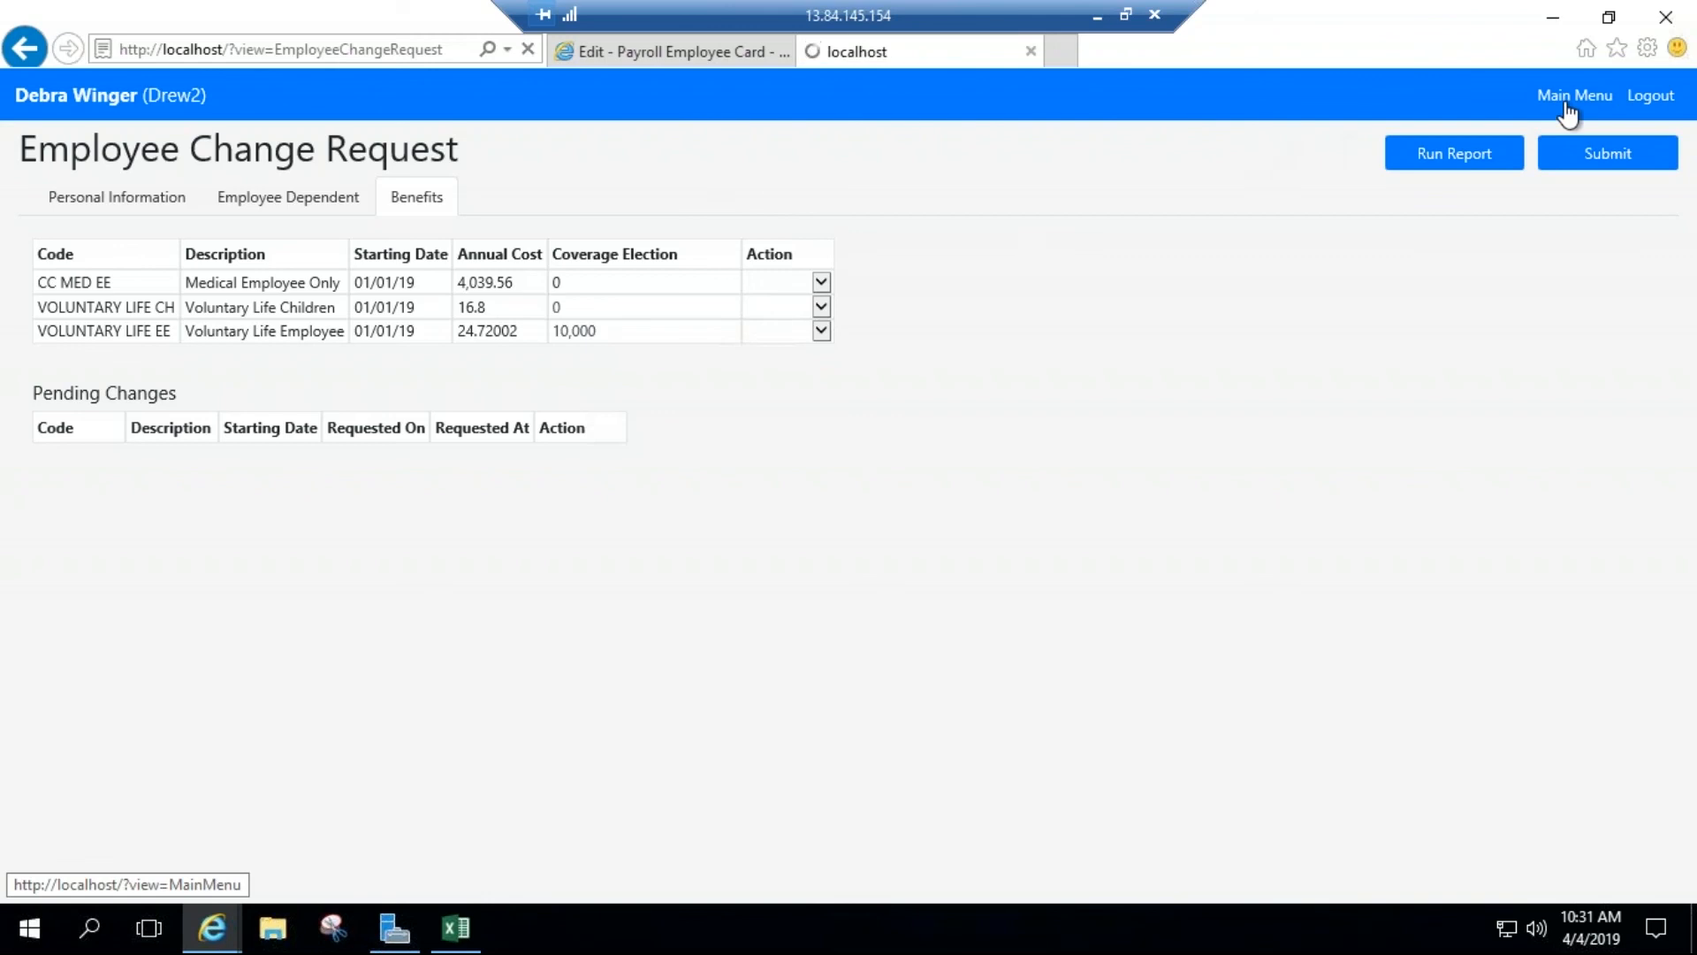
{"action": "left_click", "coordinate": [146, 461]}
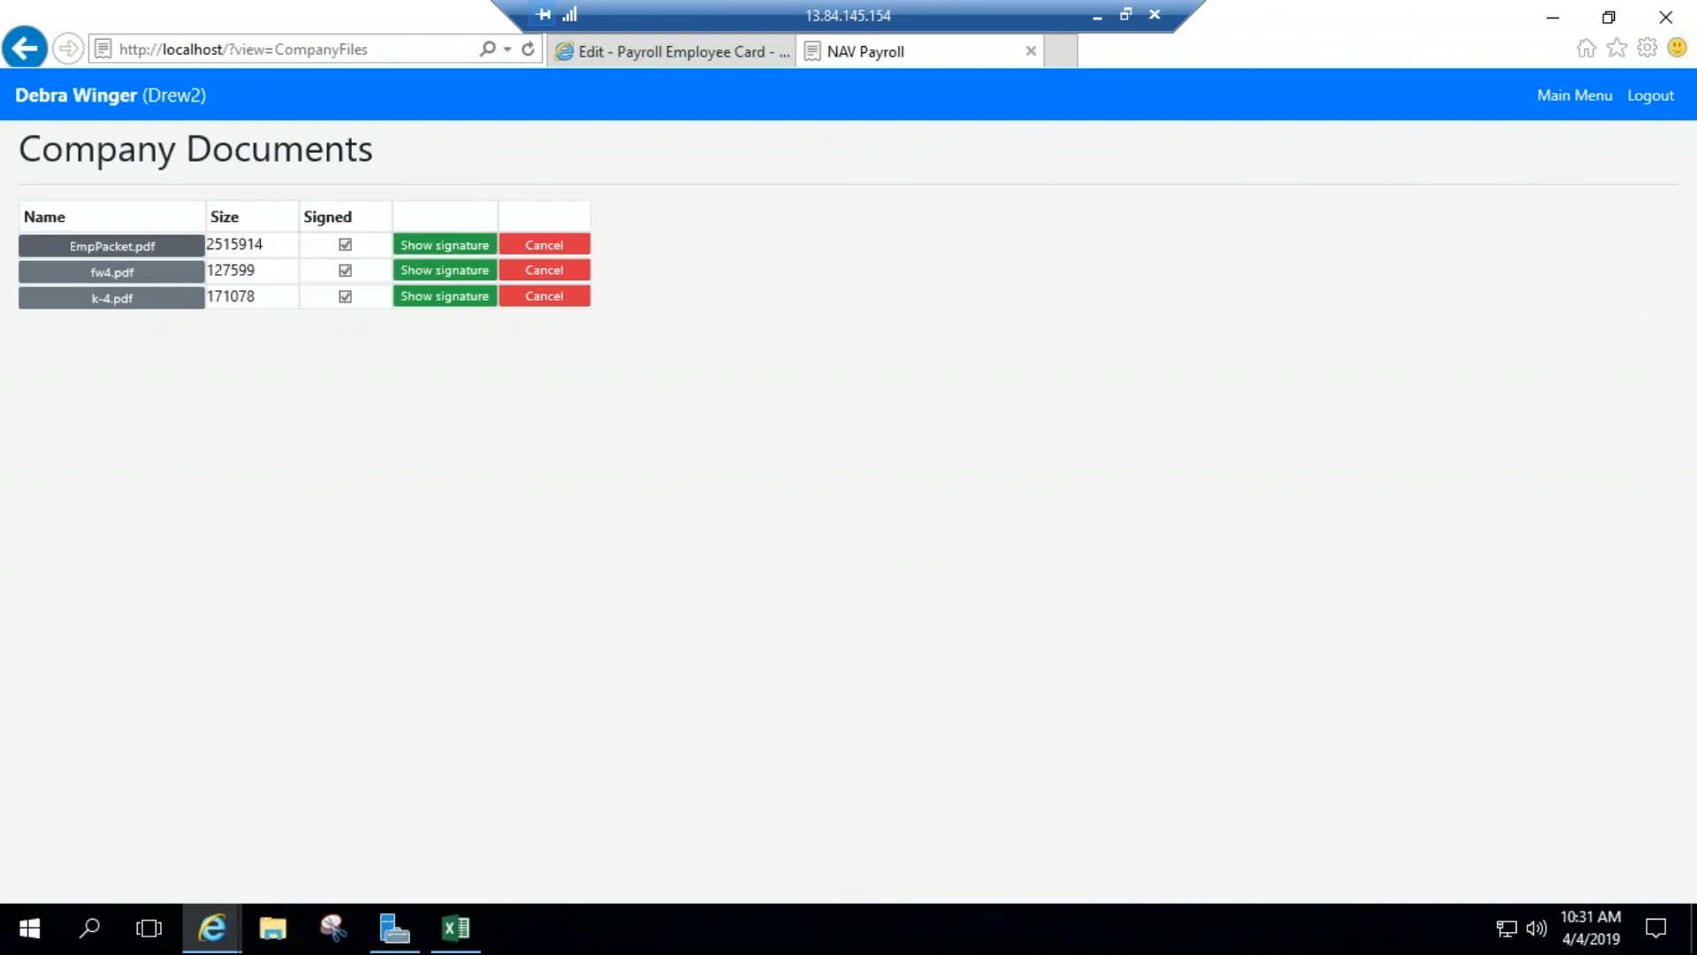
{"action": "left_click", "coordinate": [422, 270]}
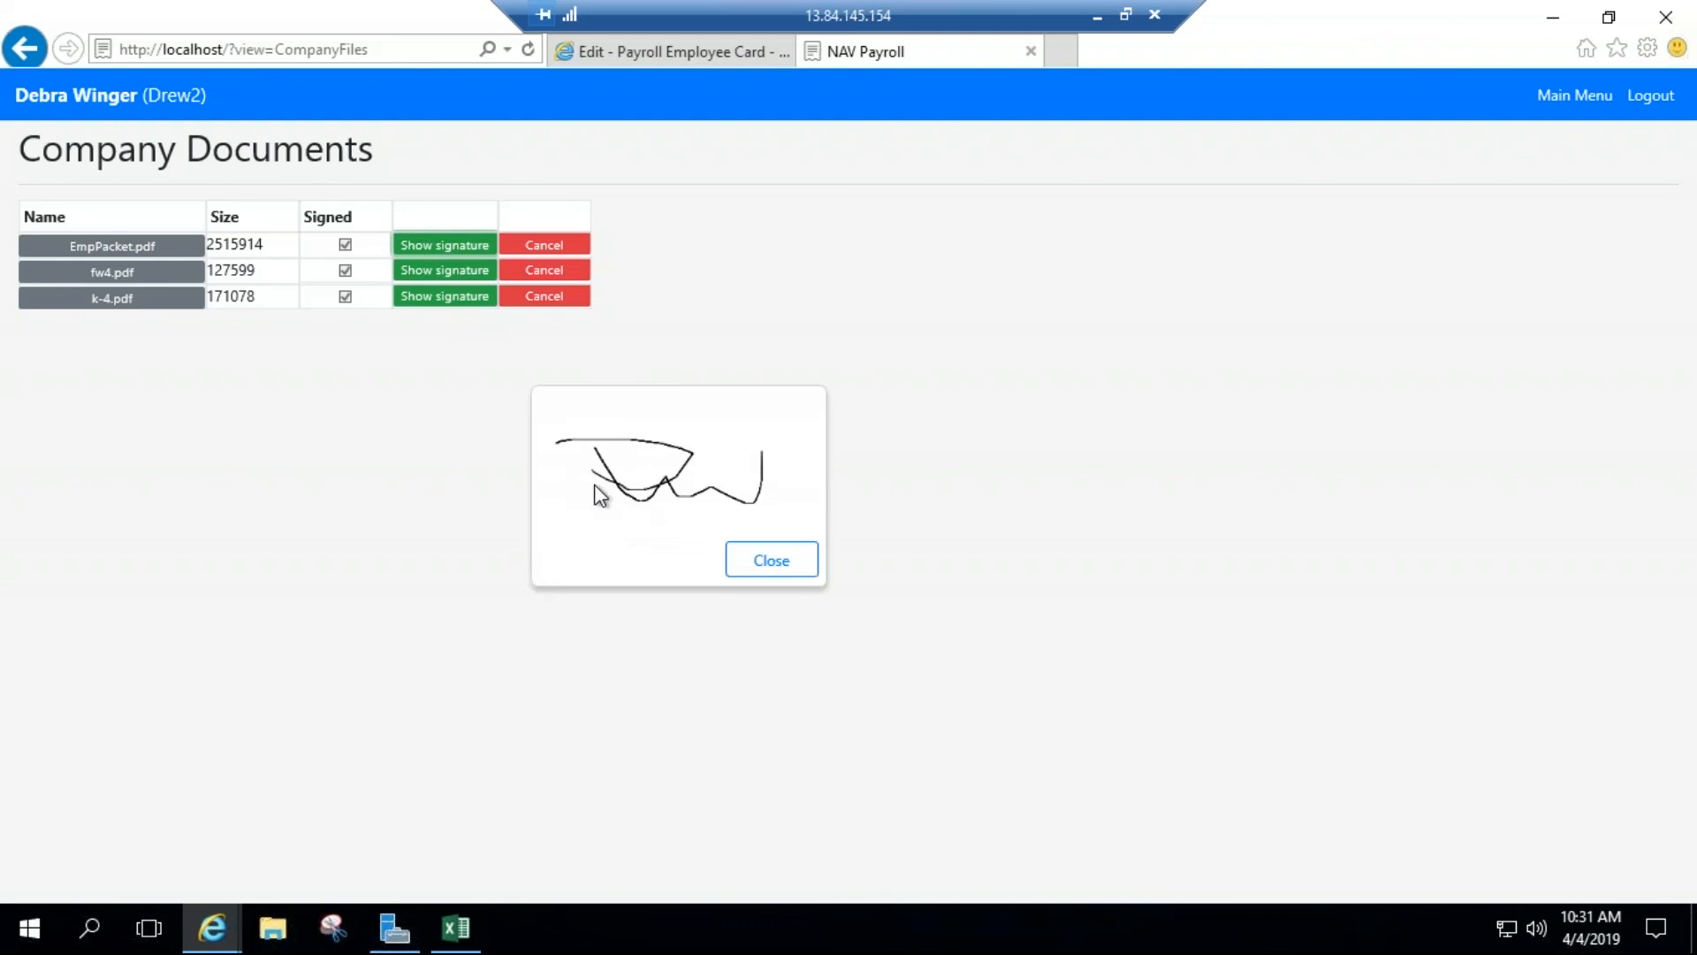
{"action": "left_click", "coordinate": [771, 572]}
Step: Switch to Business Central and review the employee's Employee Handbook signature in the HR Document Signature List, returning to the Payroll Employee Card
{"action": "left_click", "coordinate": [656, 54]}
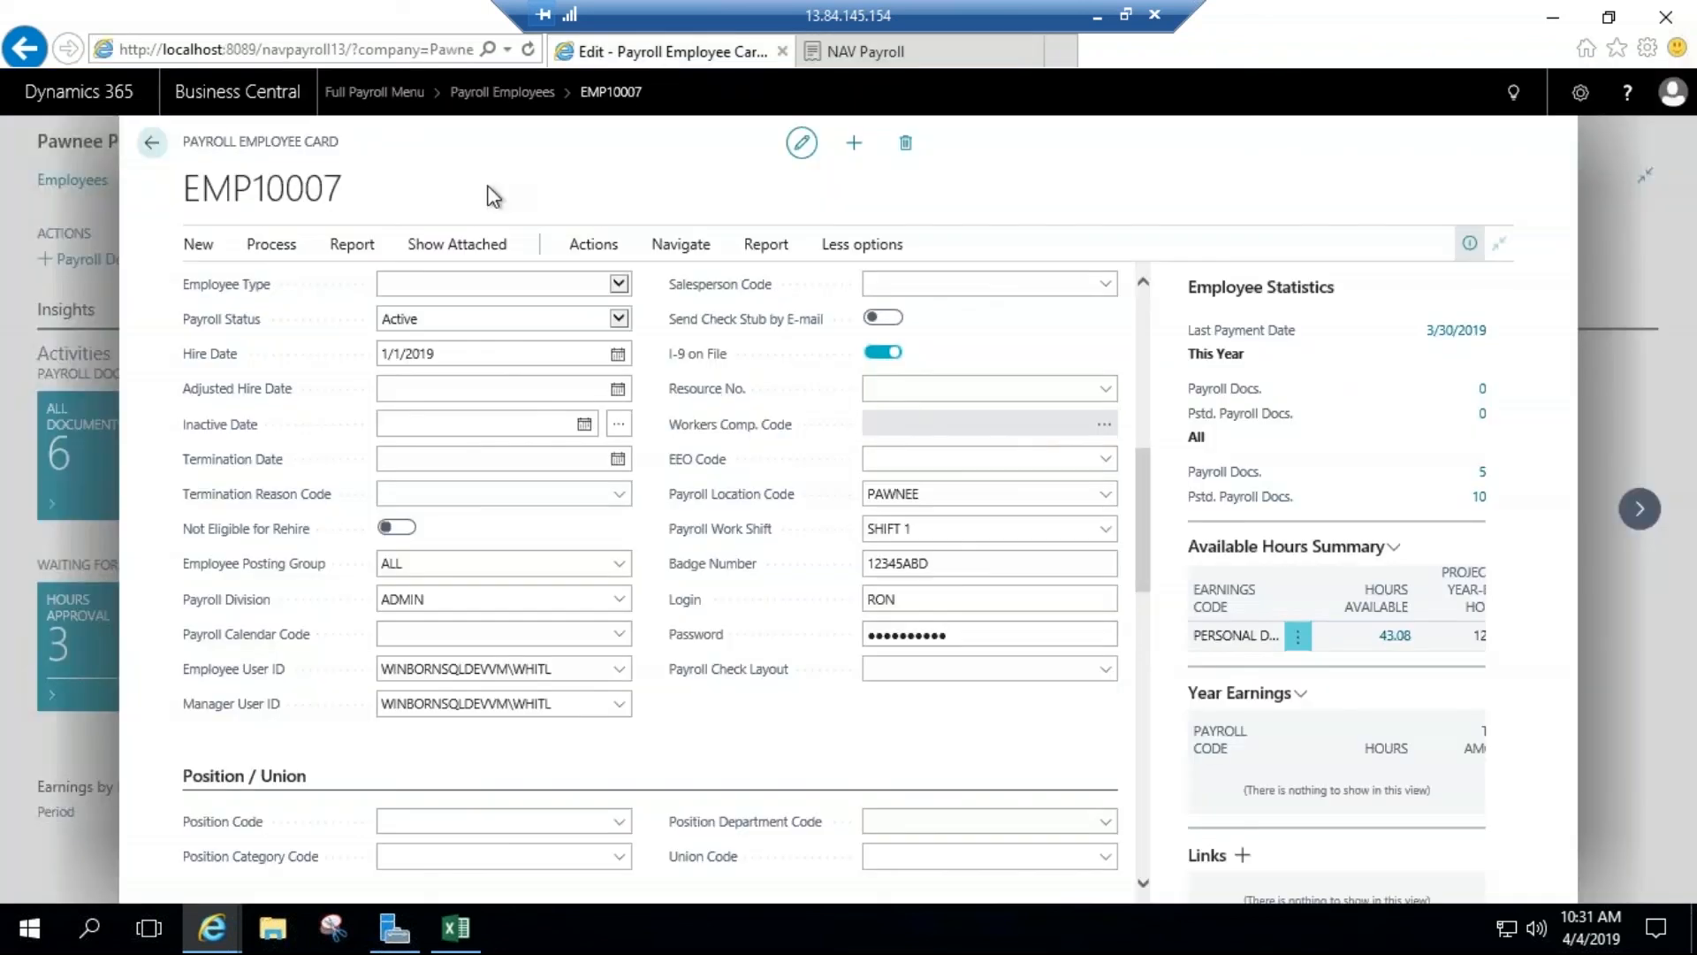
{"action": "left_click", "coordinate": [766, 251]}
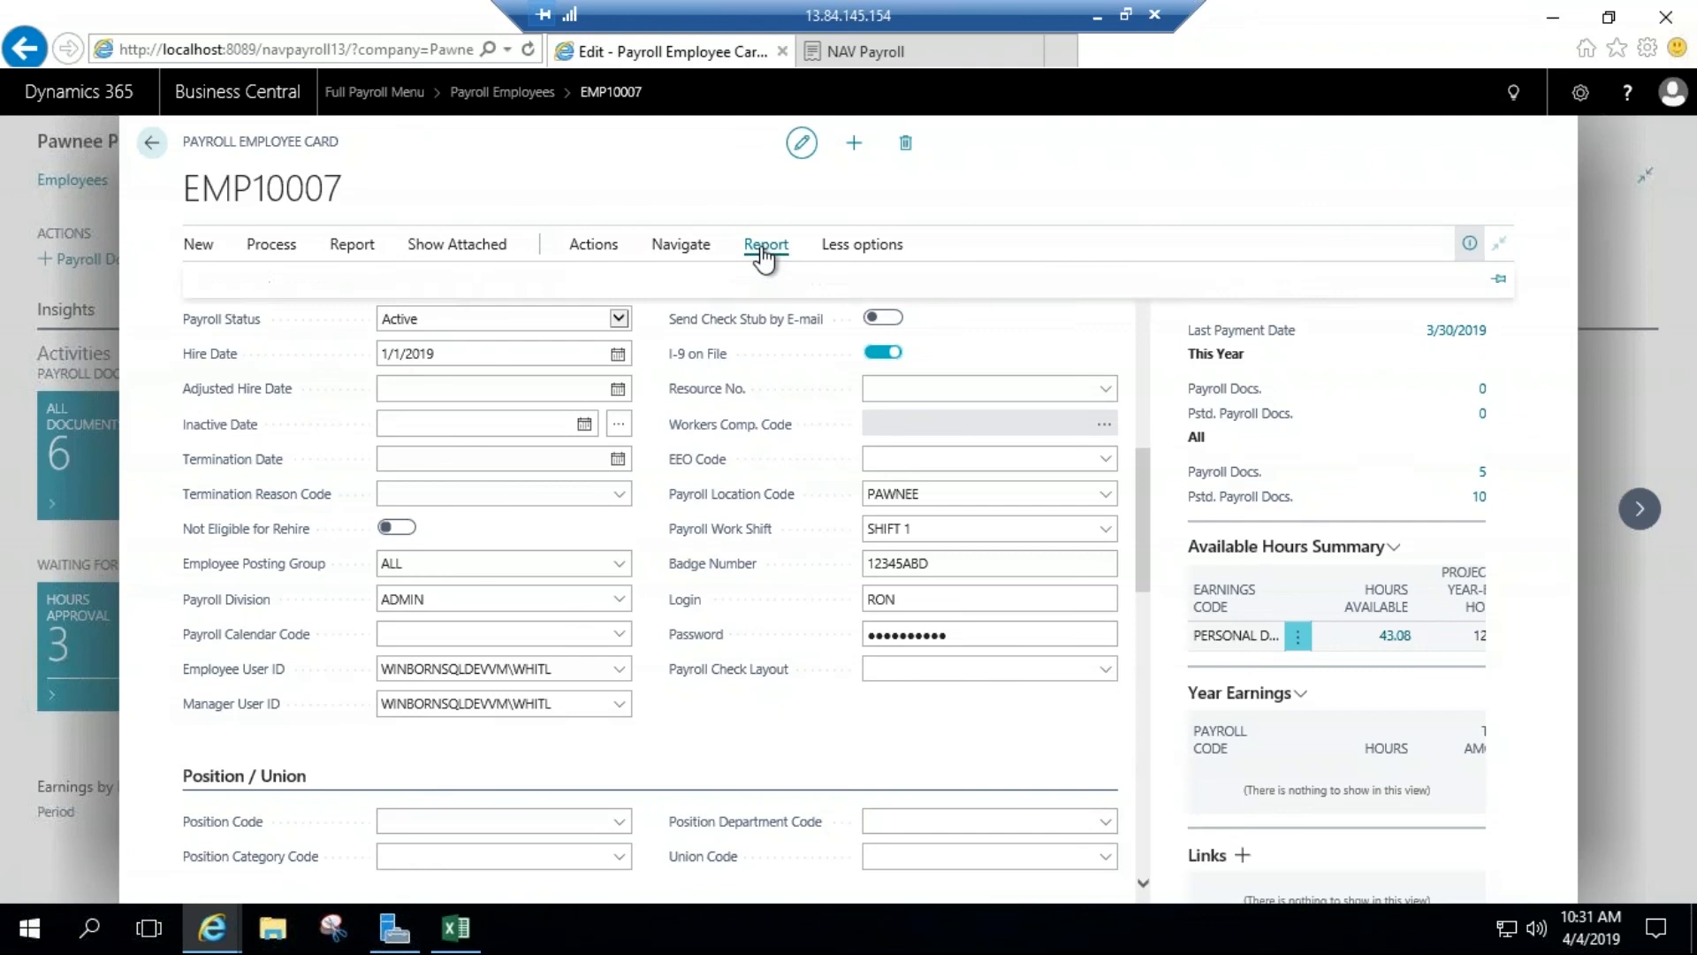
{"action": "left_click", "coordinate": [685, 251]}
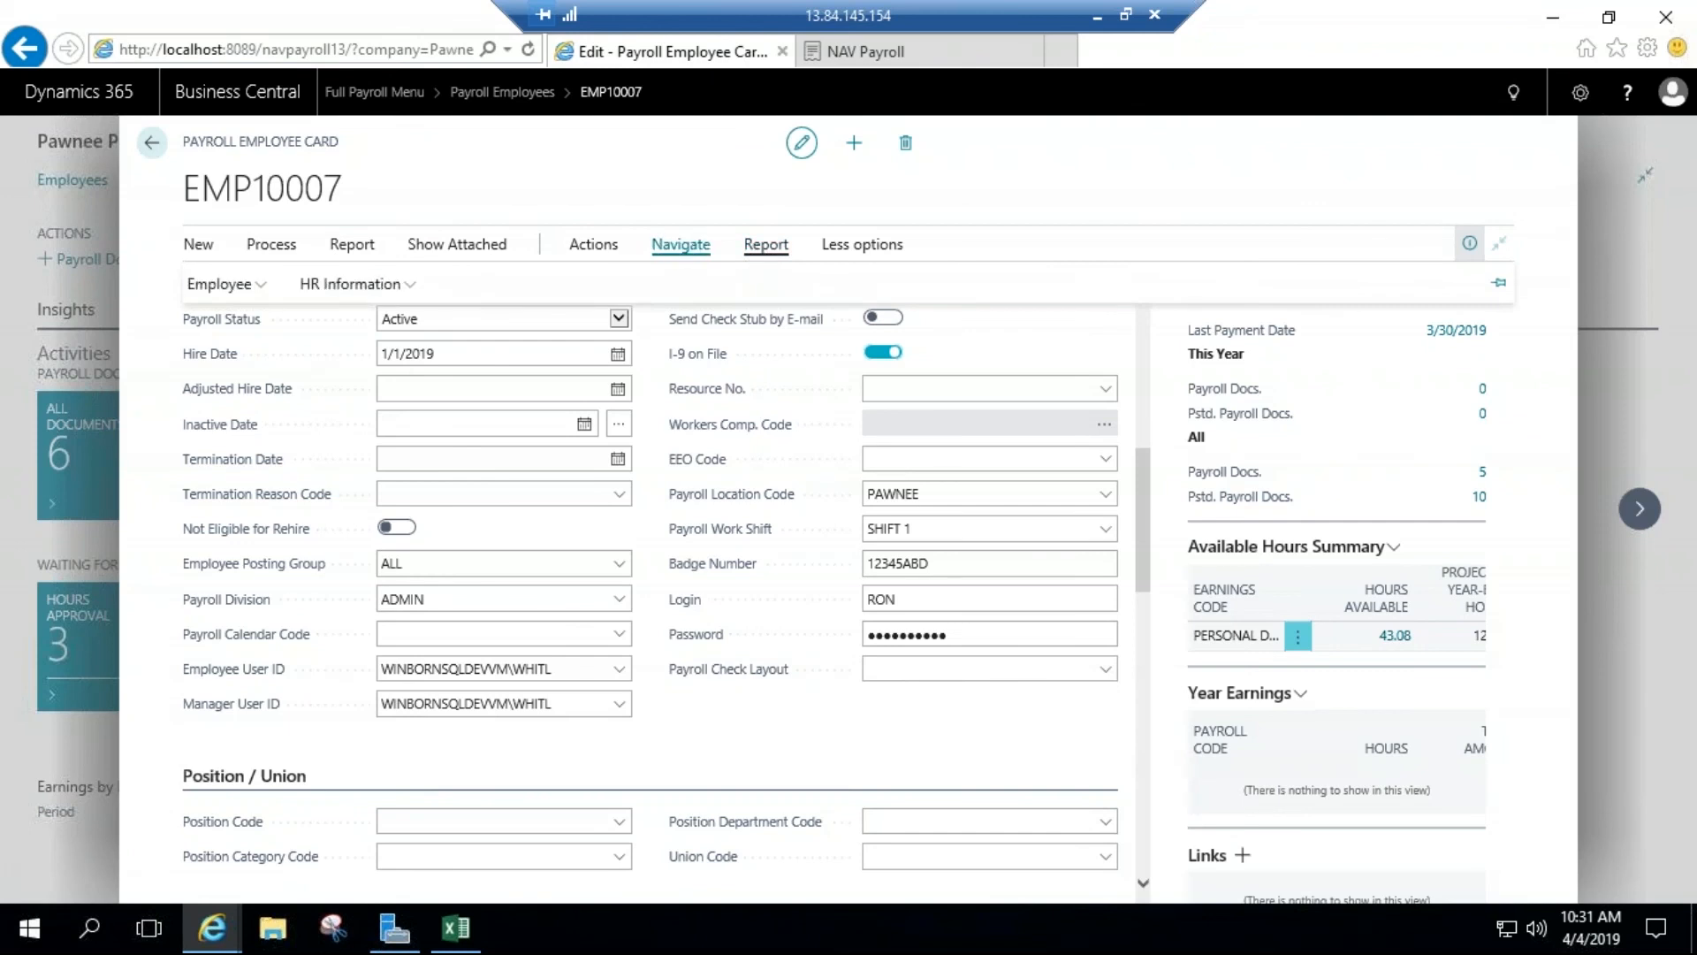
{"action": "left_click", "coordinate": [332, 292]}
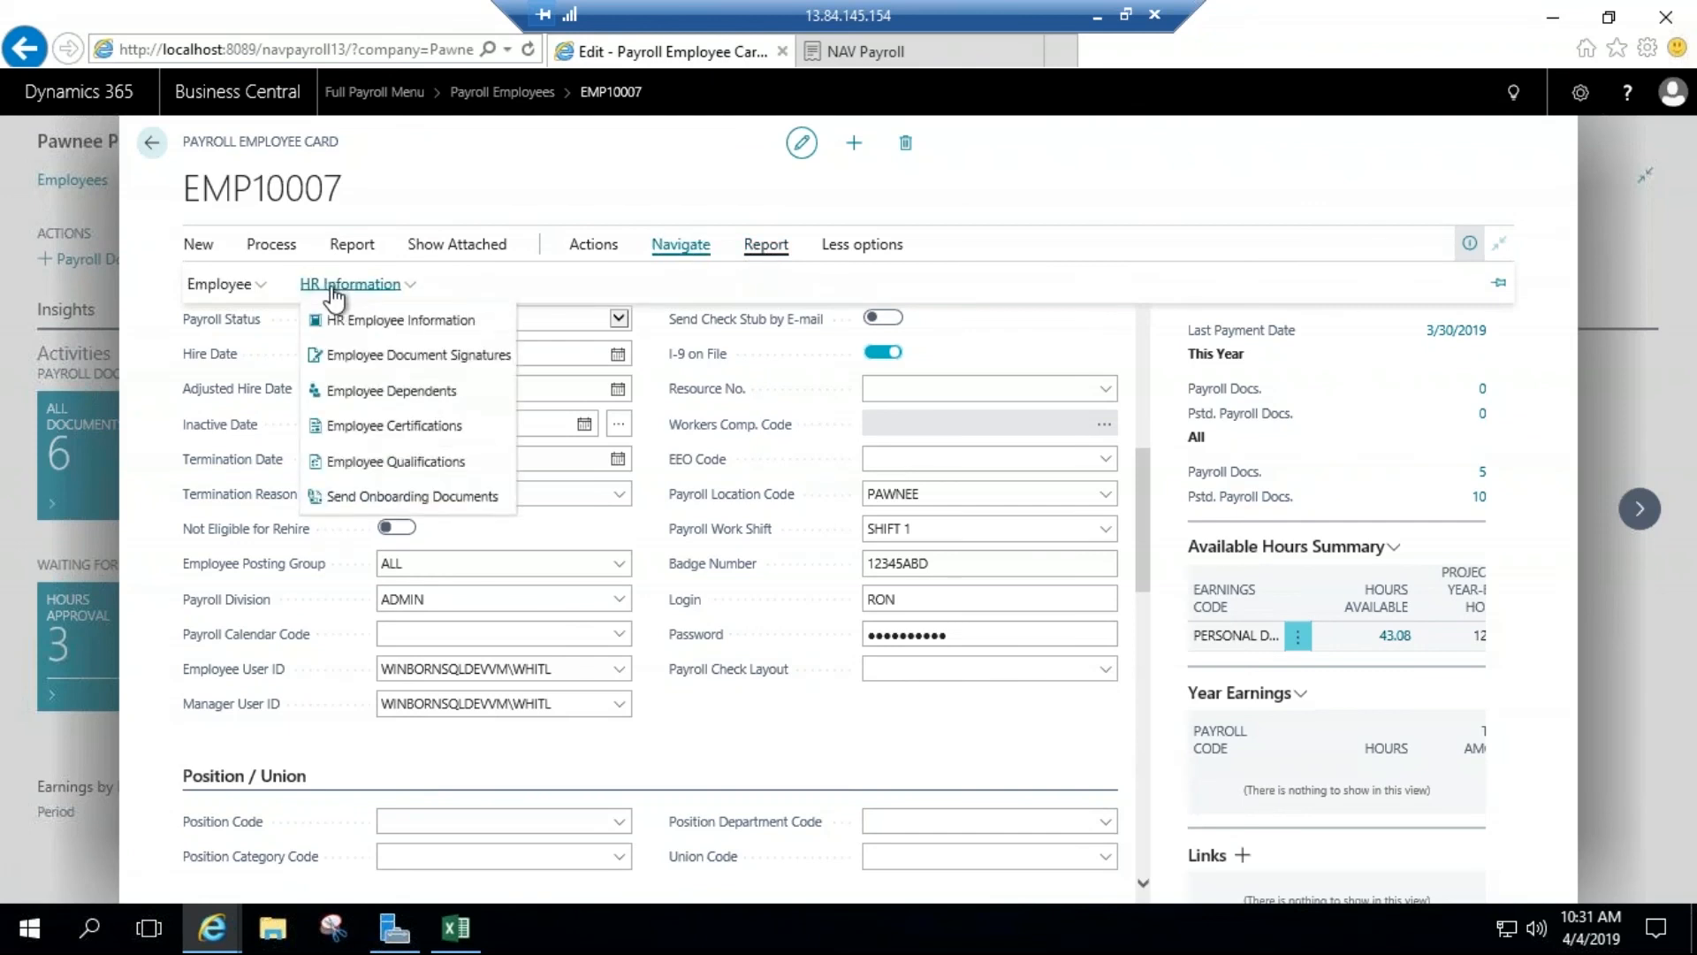
{"action": "left_click", "coordinate": [359, 358]}
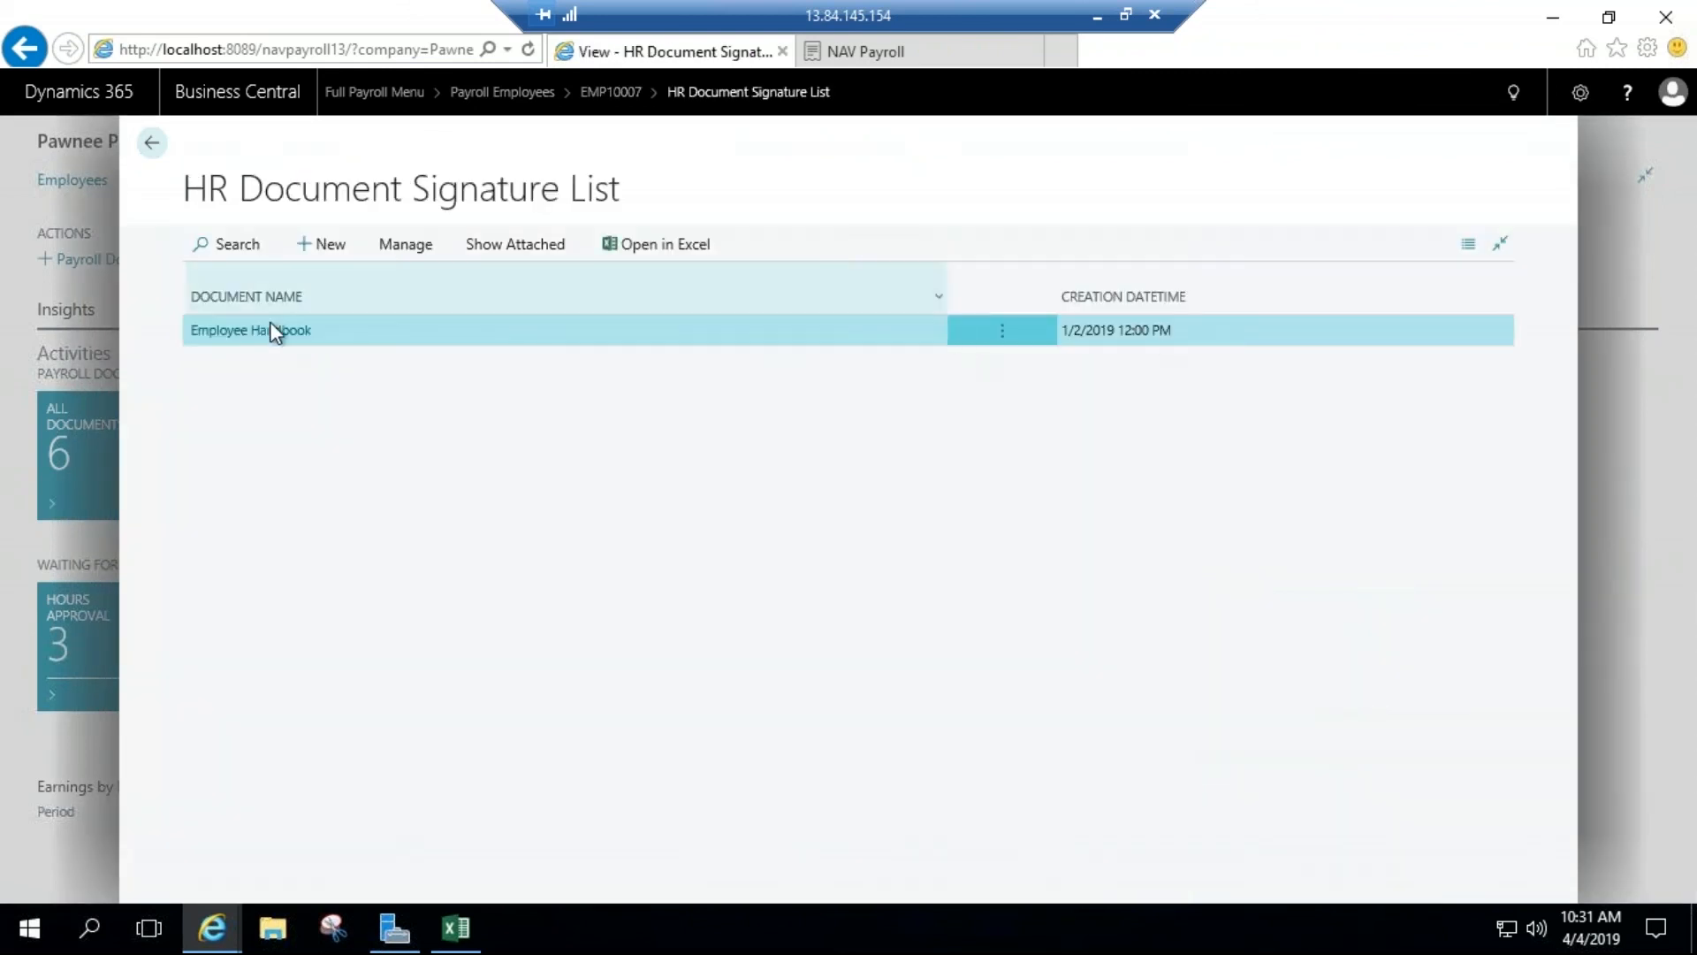
{"action": "left_click", "coordinate": [265, 332]}
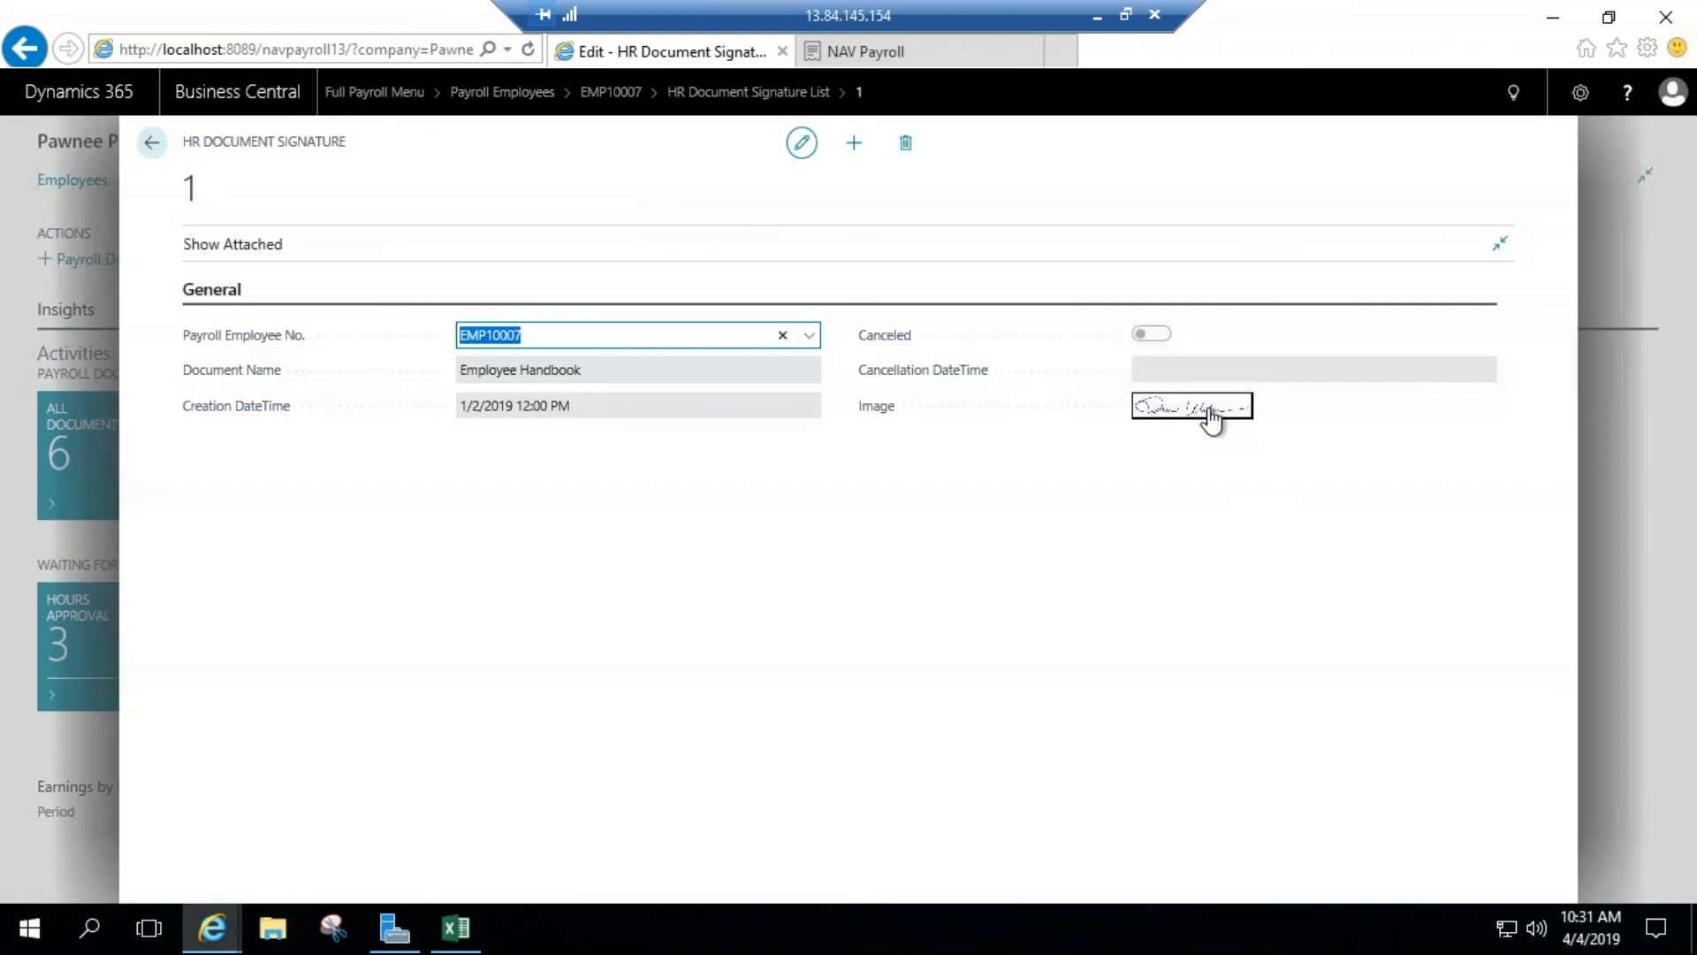
{"action": "left_click", "coordinate": [146, 146]}
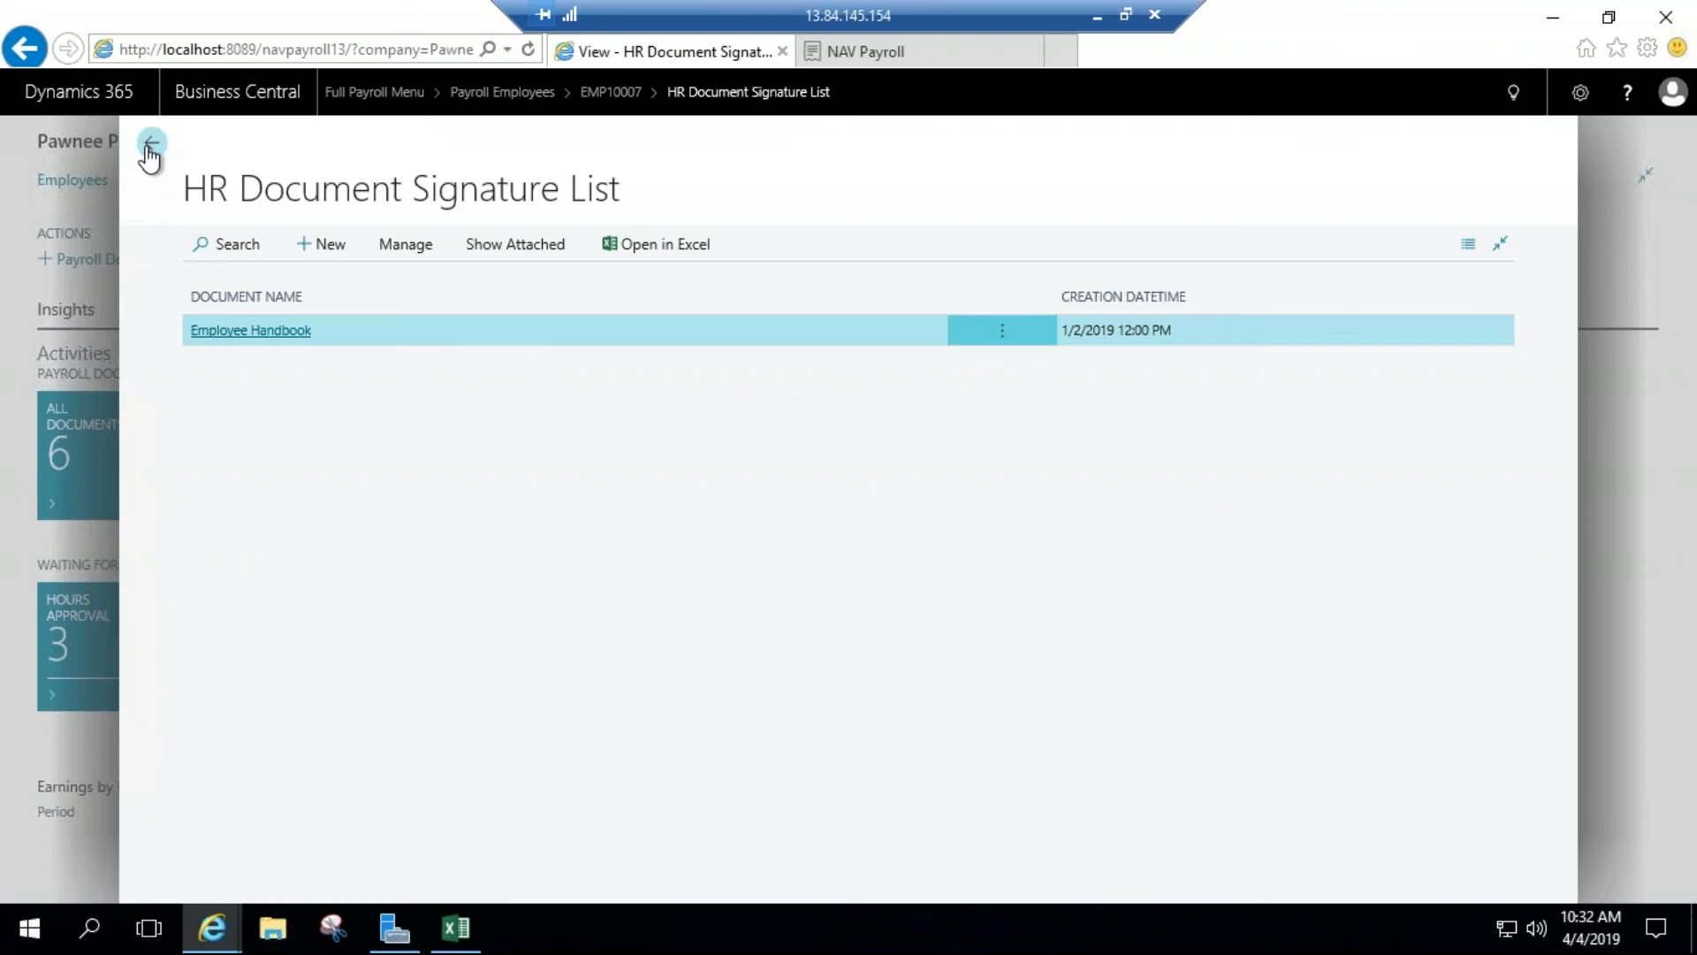
{"action": "left_click", "coordinate": [150, 144]}
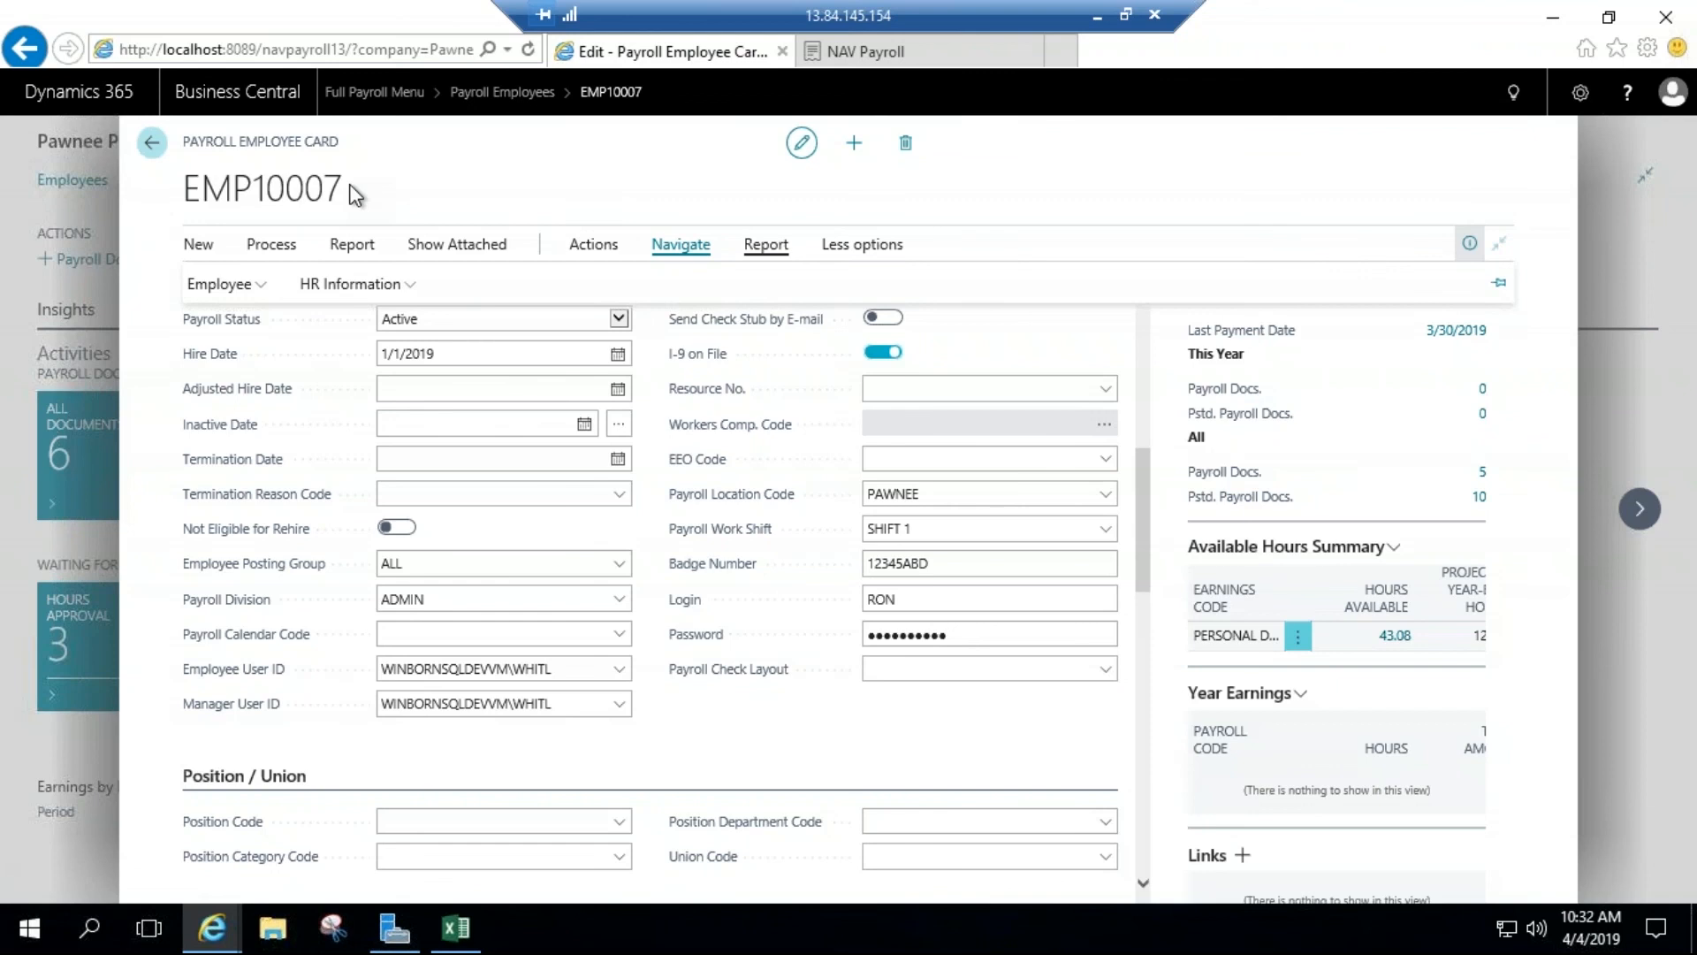
Step: Leave the employee records, review the Payroll Applicants page and its options for new records, and return to the full Payroll Menu
{"action": "left_click", "coordinate": [151, 143]}
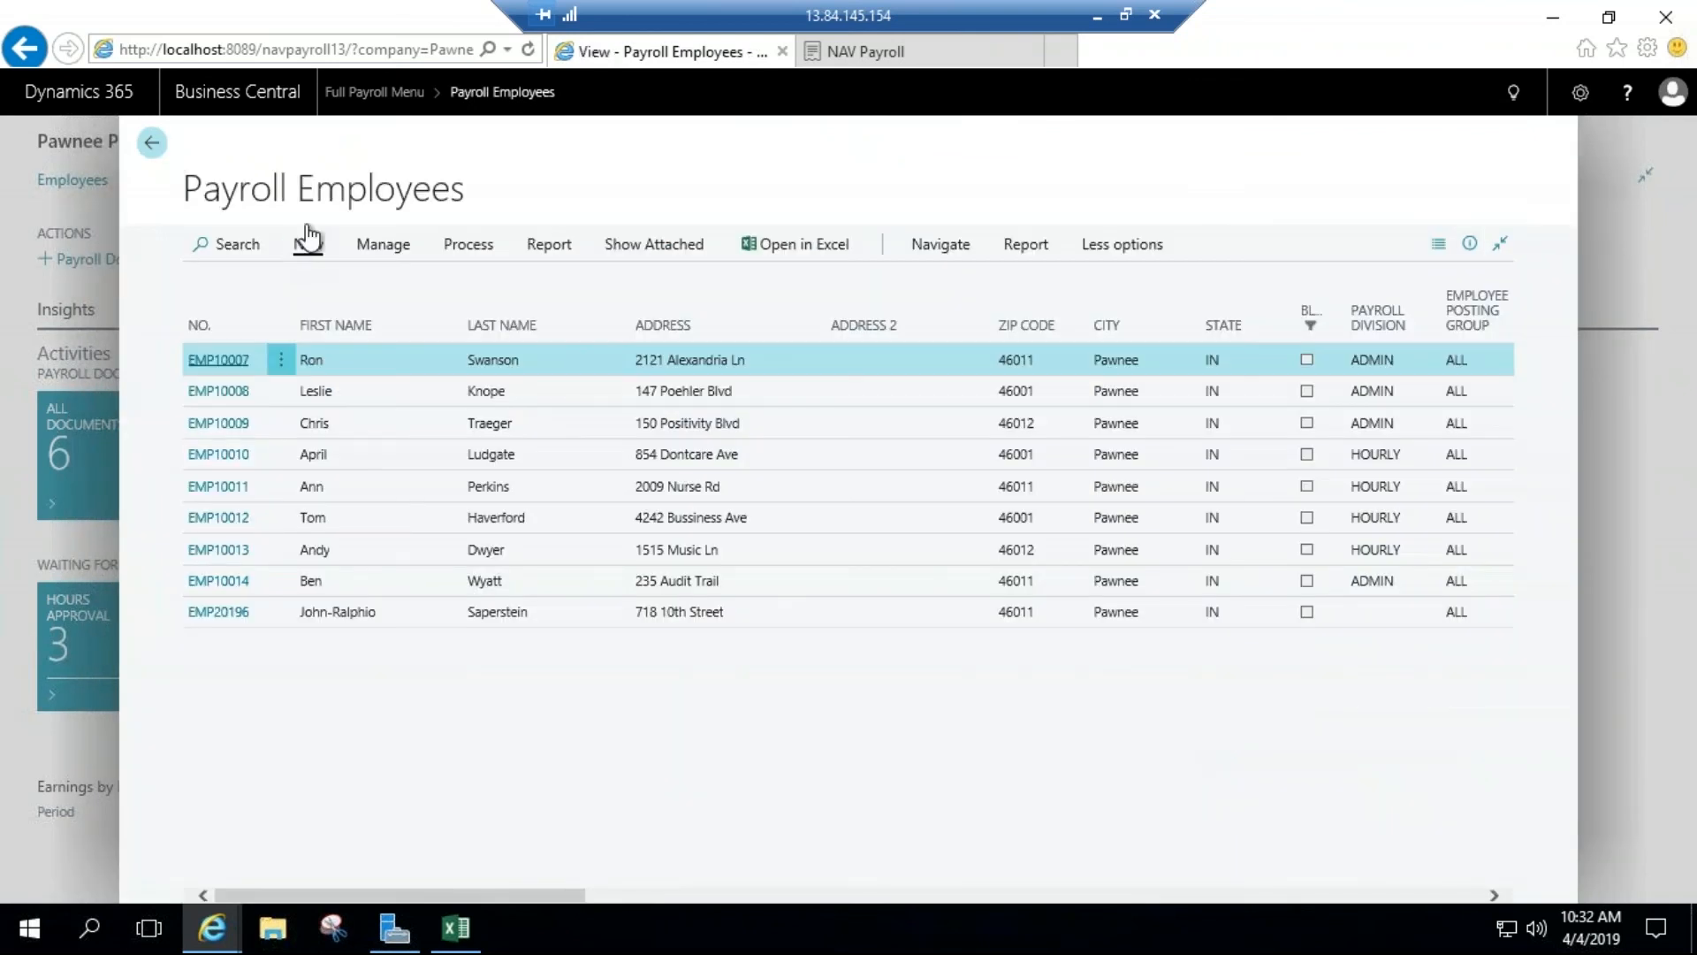
{"action": "left_click", "coordinate": [152, 143]}
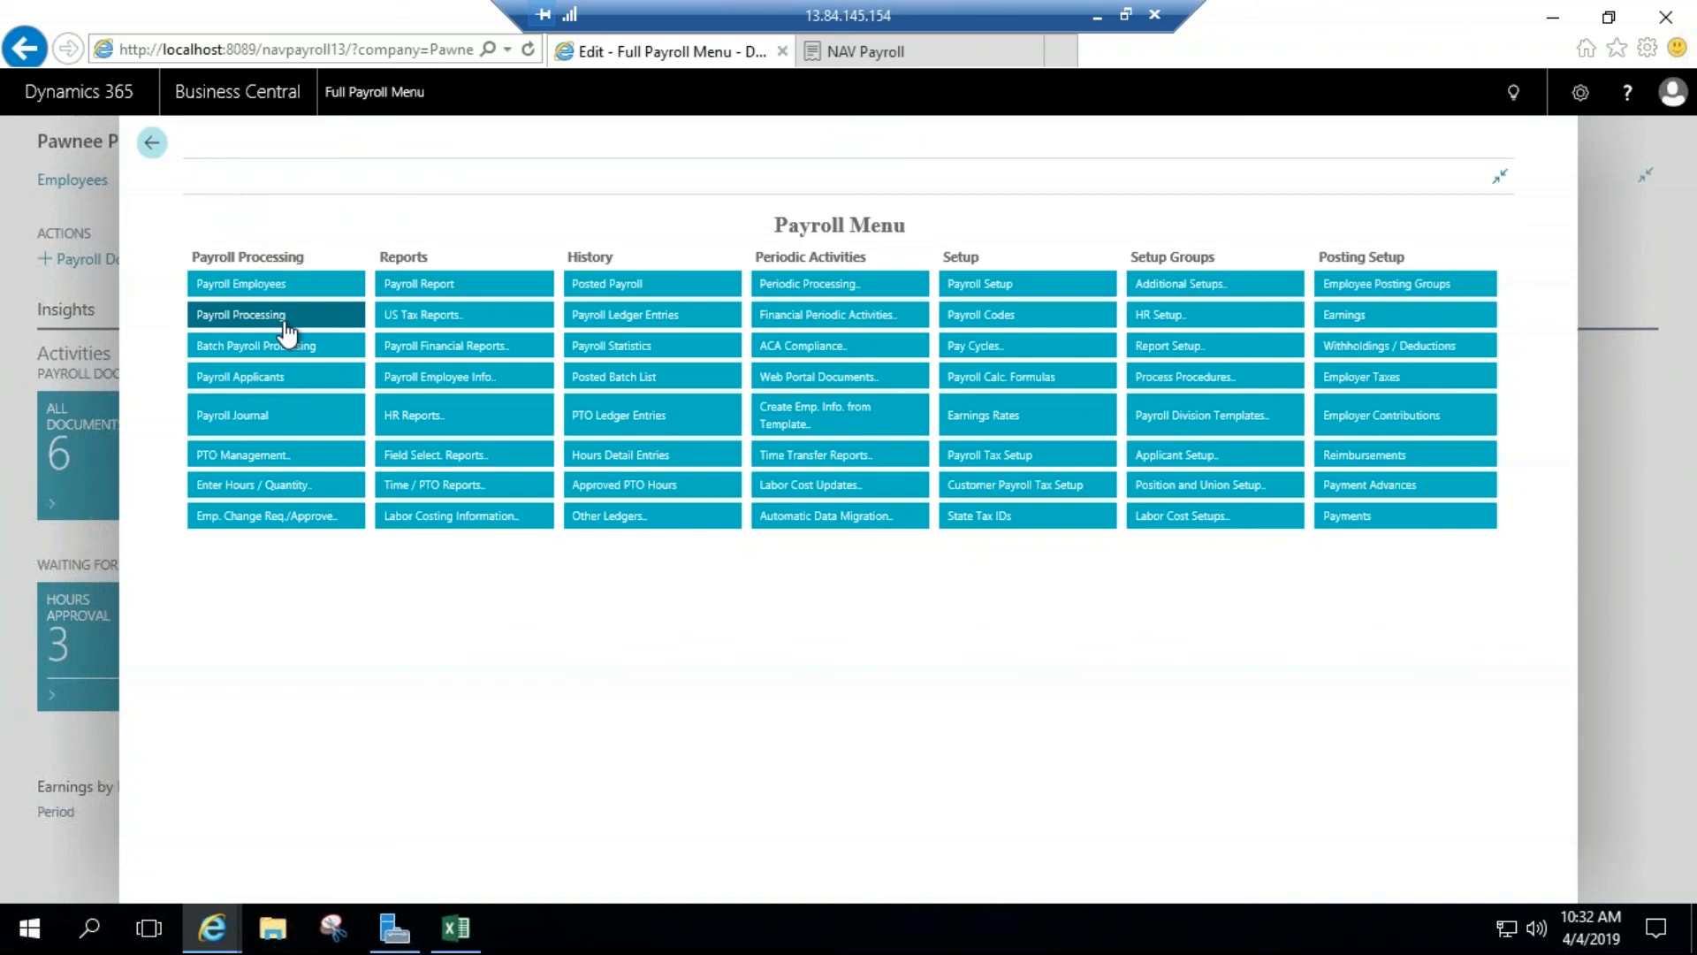
{"action": "left_click", "coordinate": [267, 380]}
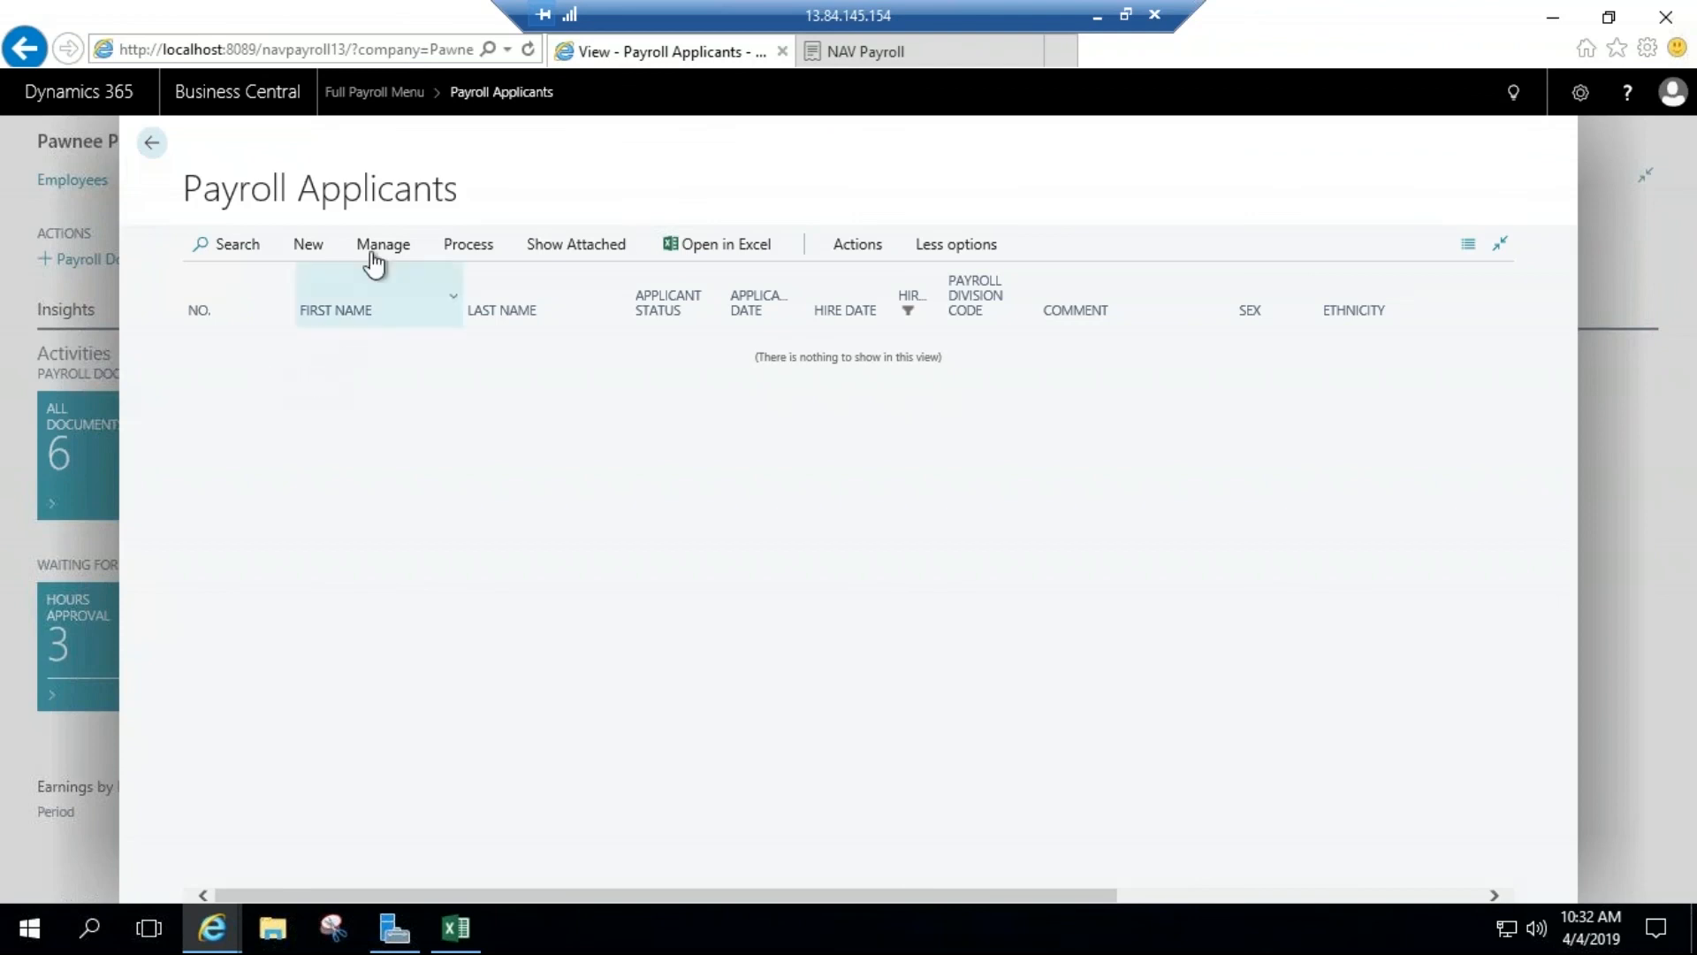
{"action": "left_click", "coordinate": [323, 250]}
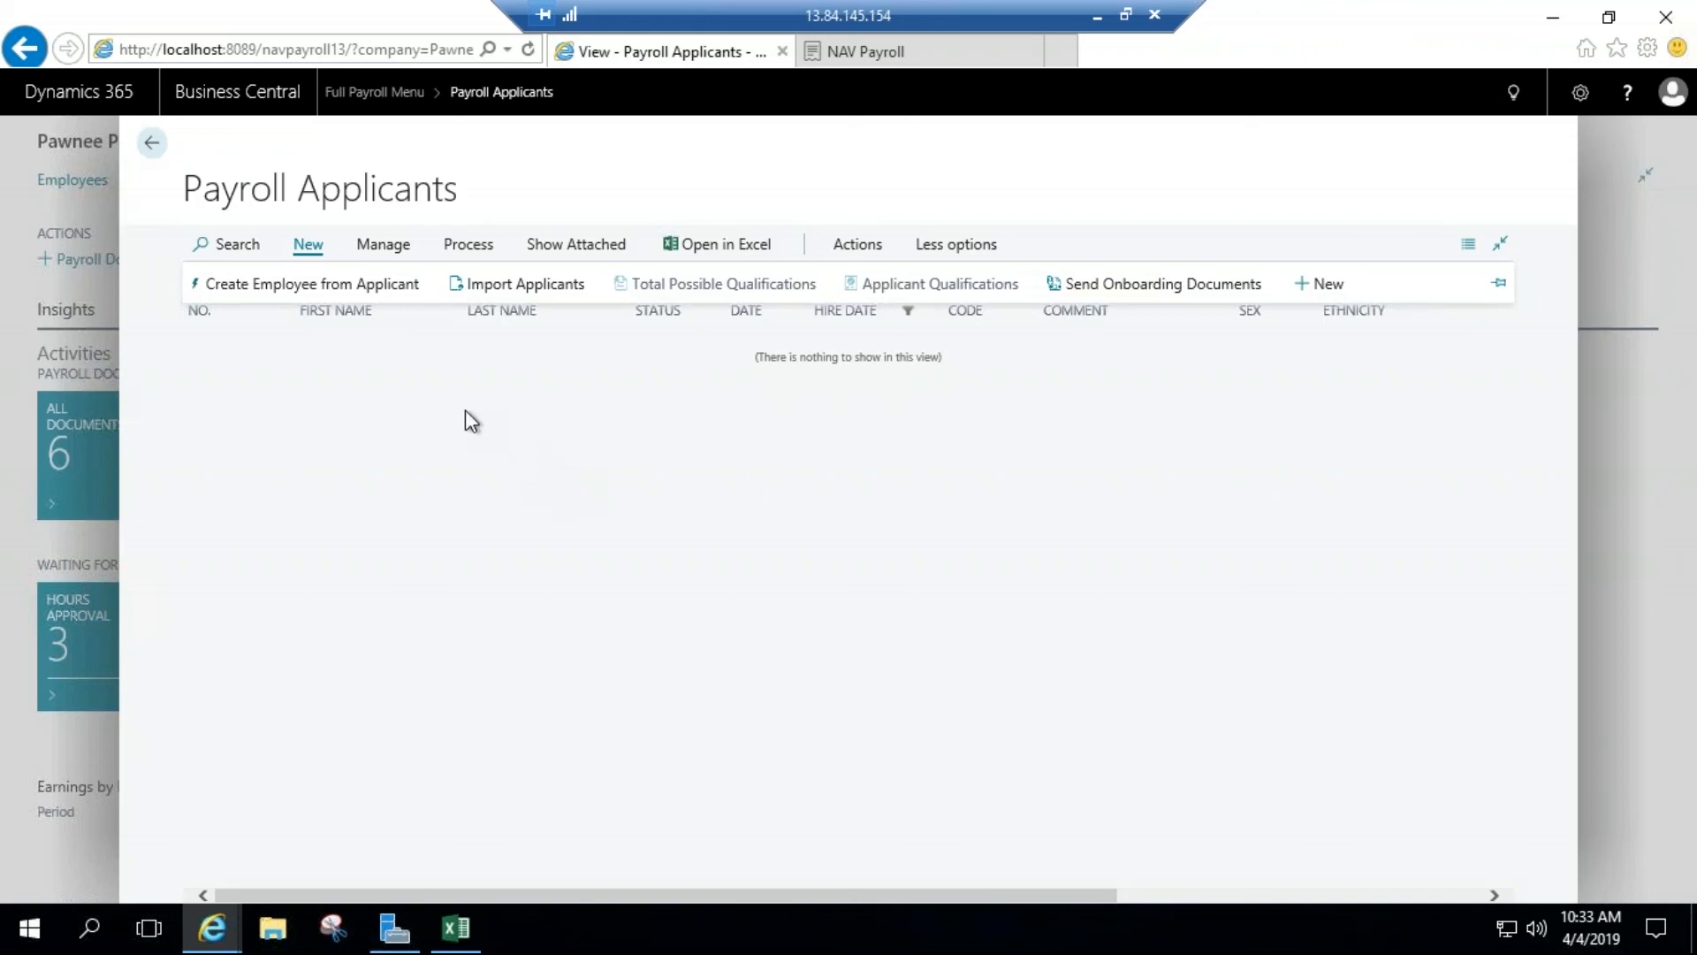
{"action": "left_click", "coordinate": [152, 150]}
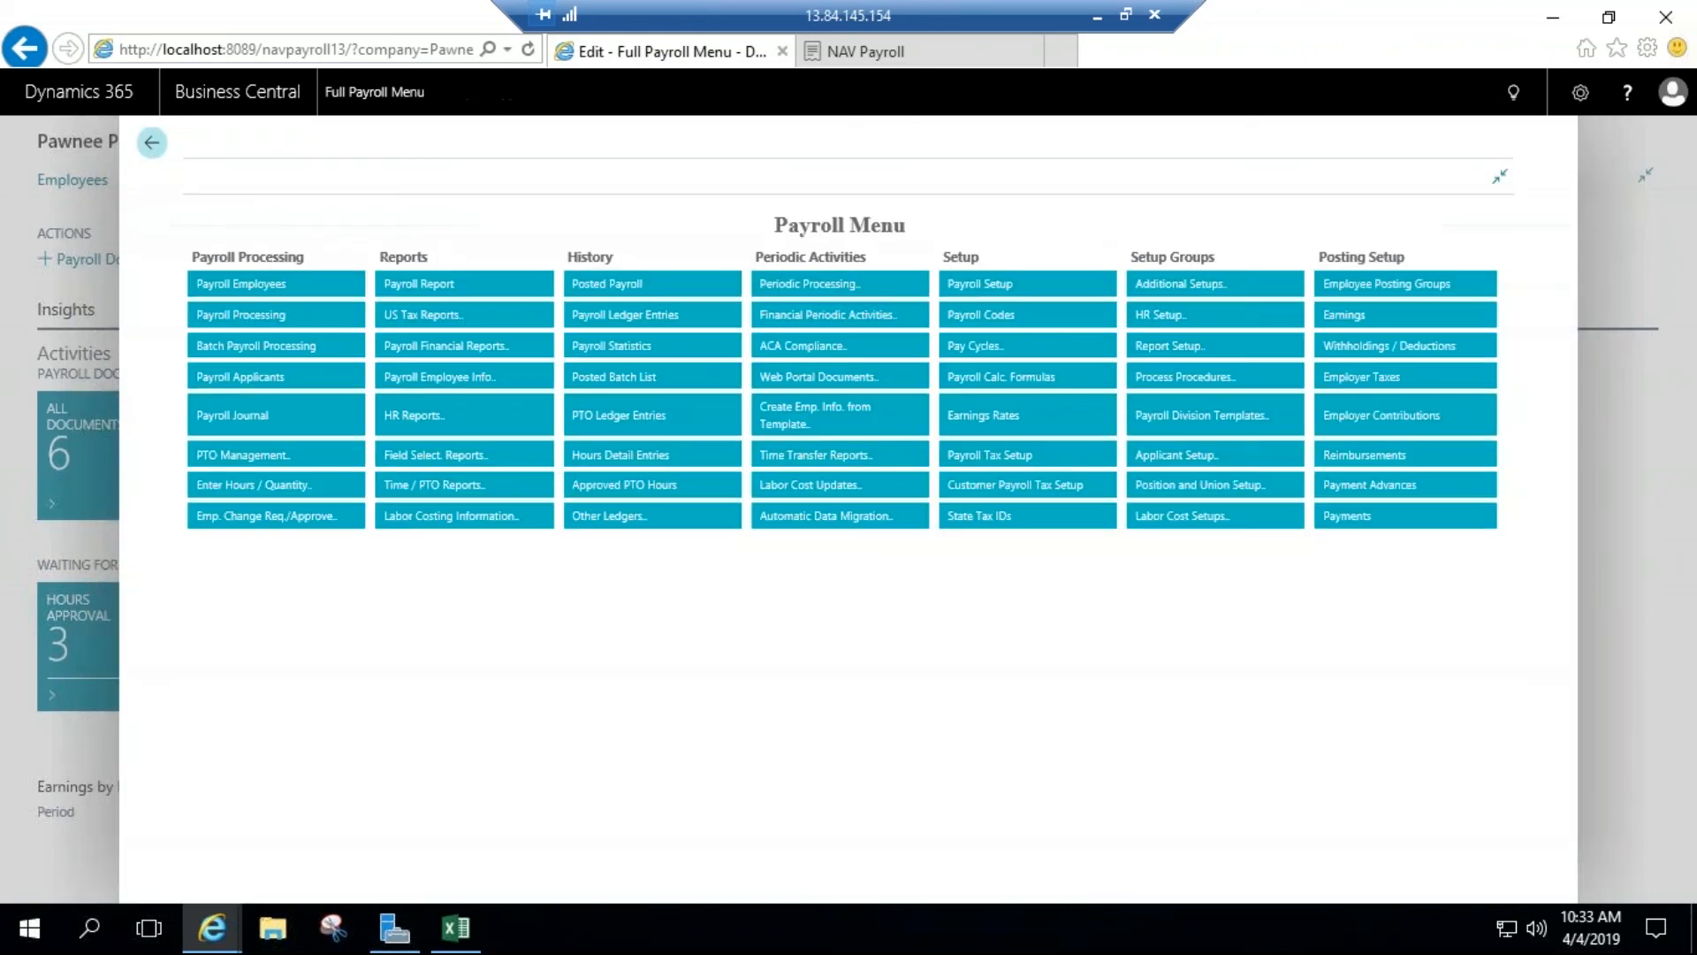